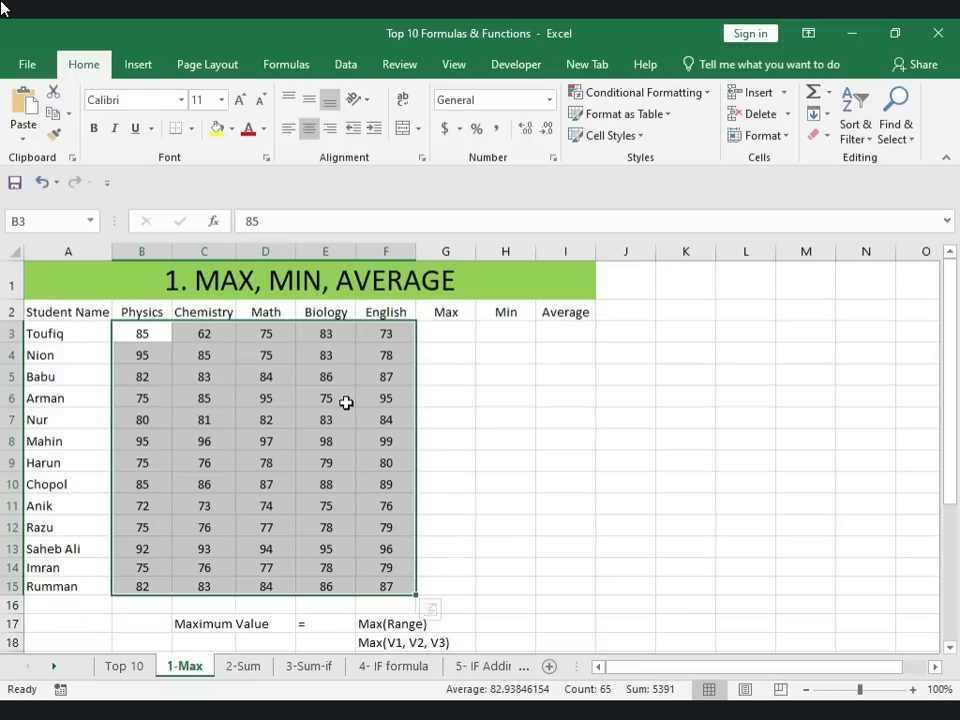
# Step: Enter =MAX(B3:F3) in G3 to find the first student's highest mark, and fill the formula down to G15
pyautogui.click(447, 333)
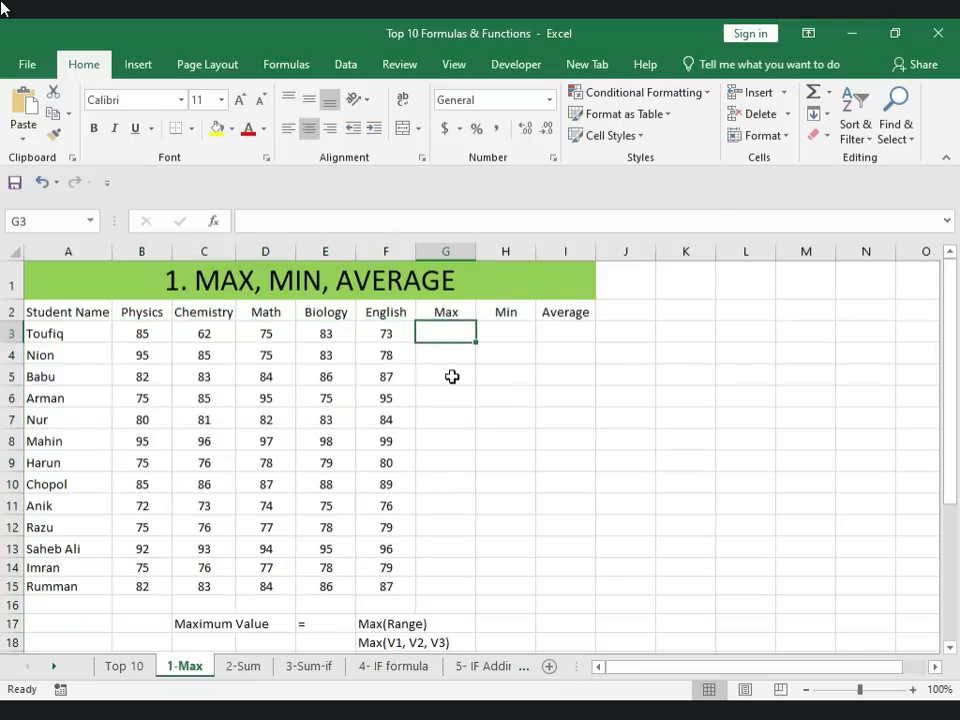
pyautogui.write('=')
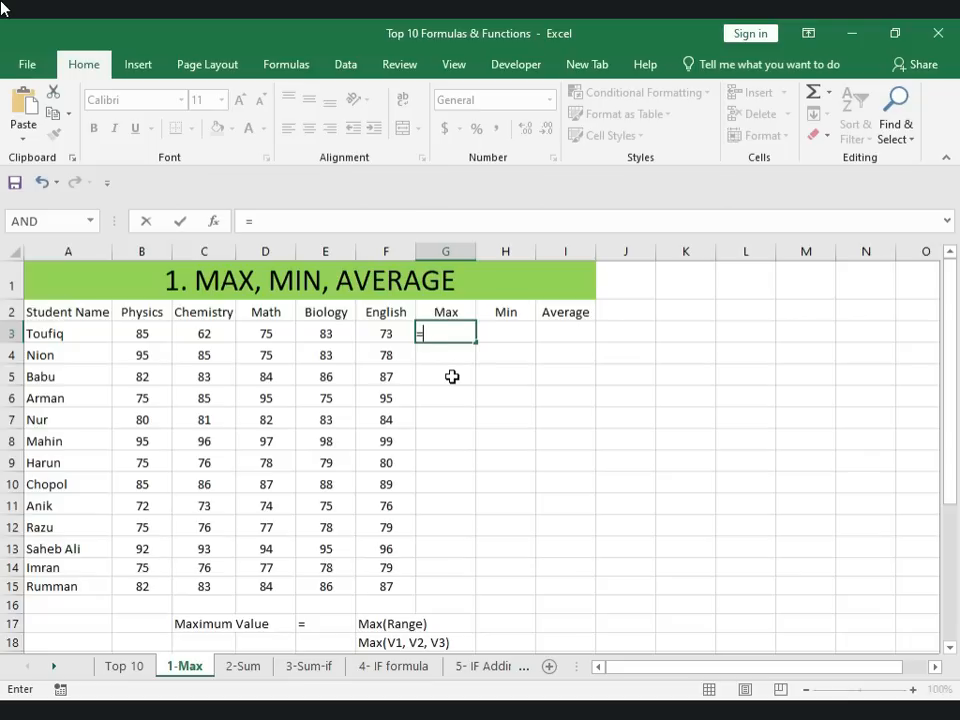
pyautogui.write('min')
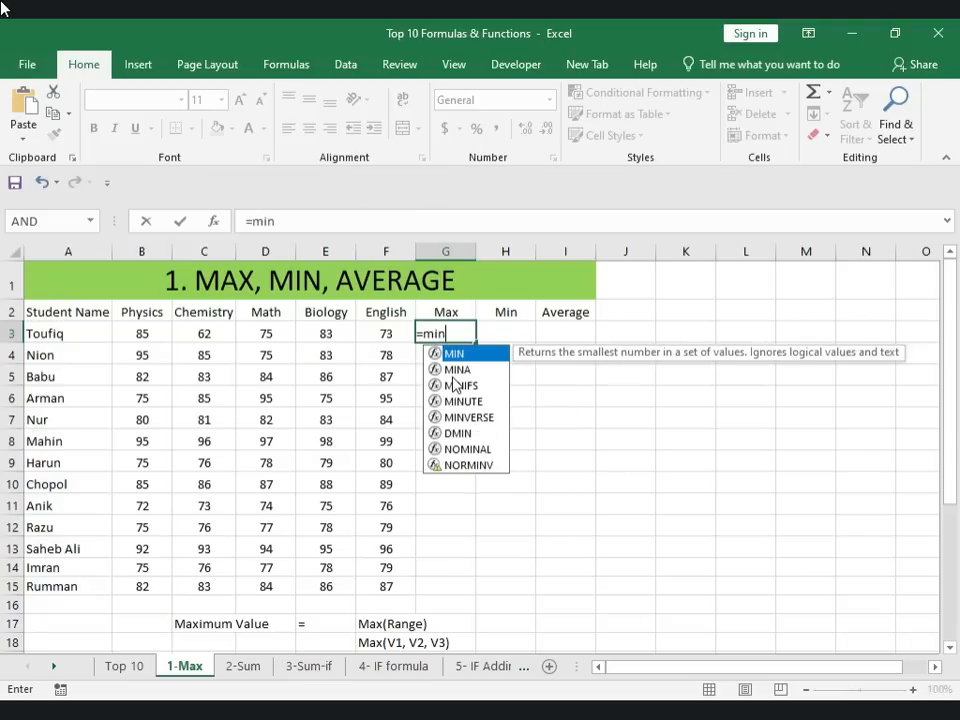
pyautogui.press('BackSpace')
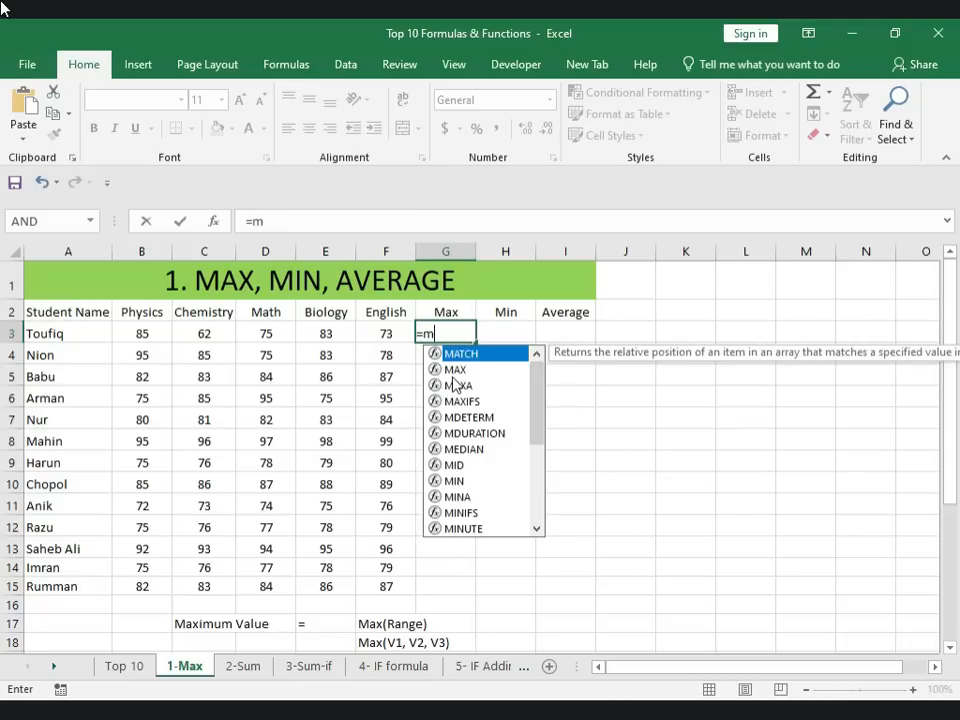
pyautogui.write('ax(')
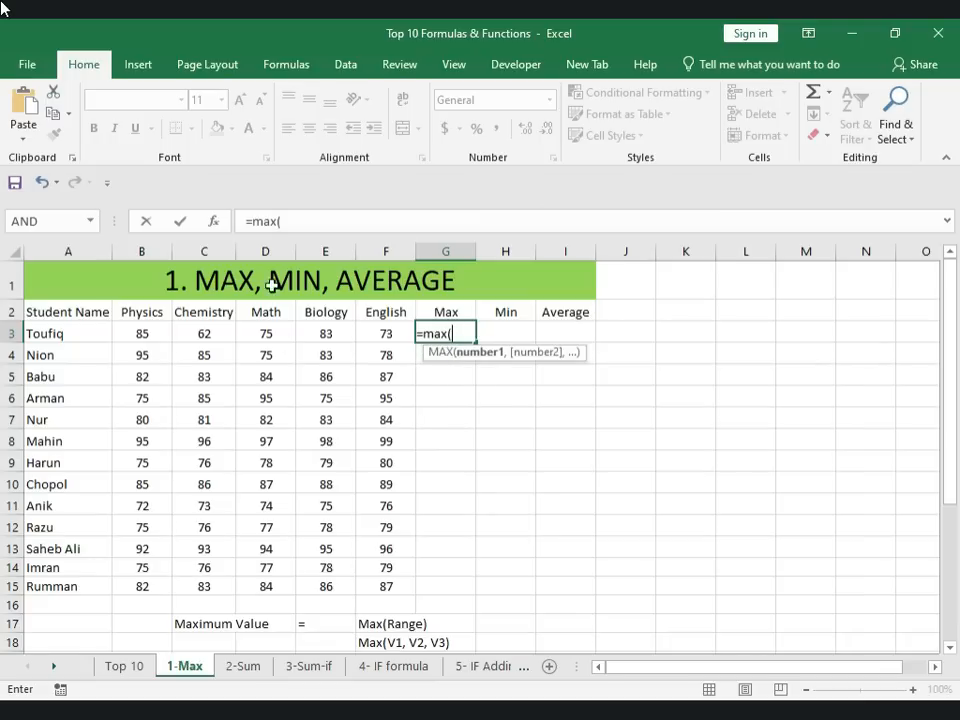
pyautogui.moveTo(135, 336); pyautogui.dragTo(373, 332)
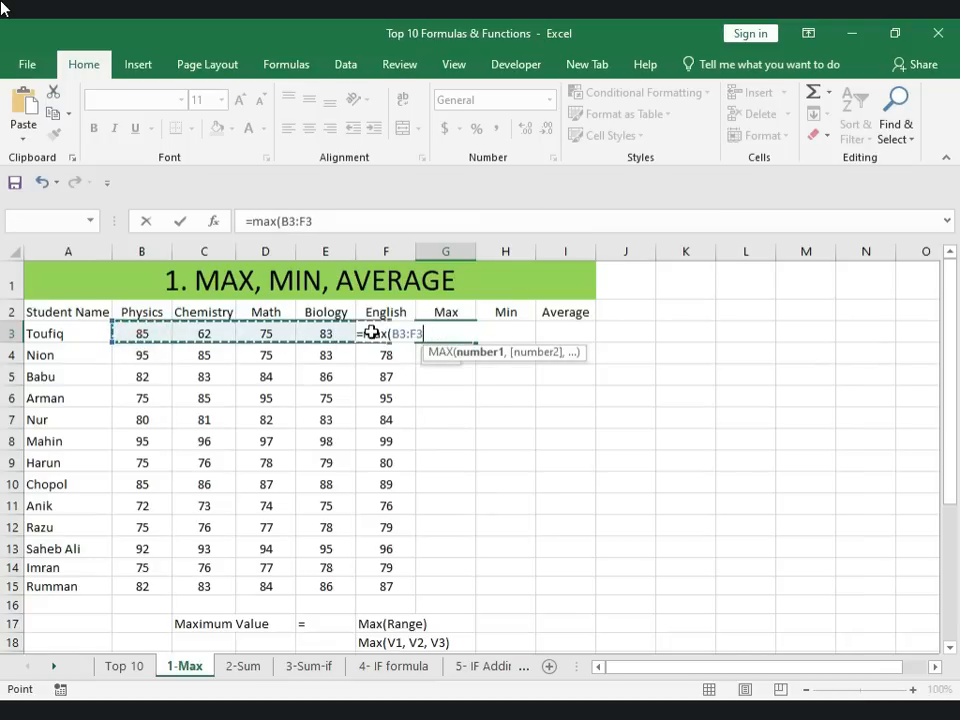
pyautogui.write(')')
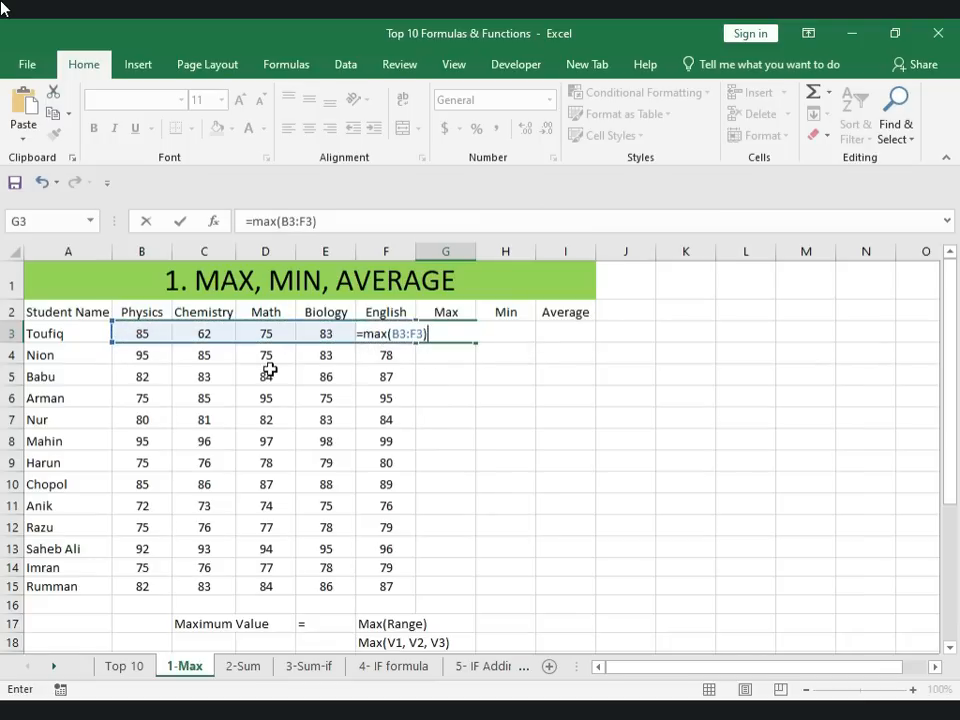
pyautogui.press('Return')
pyautogui.click(446, 328)
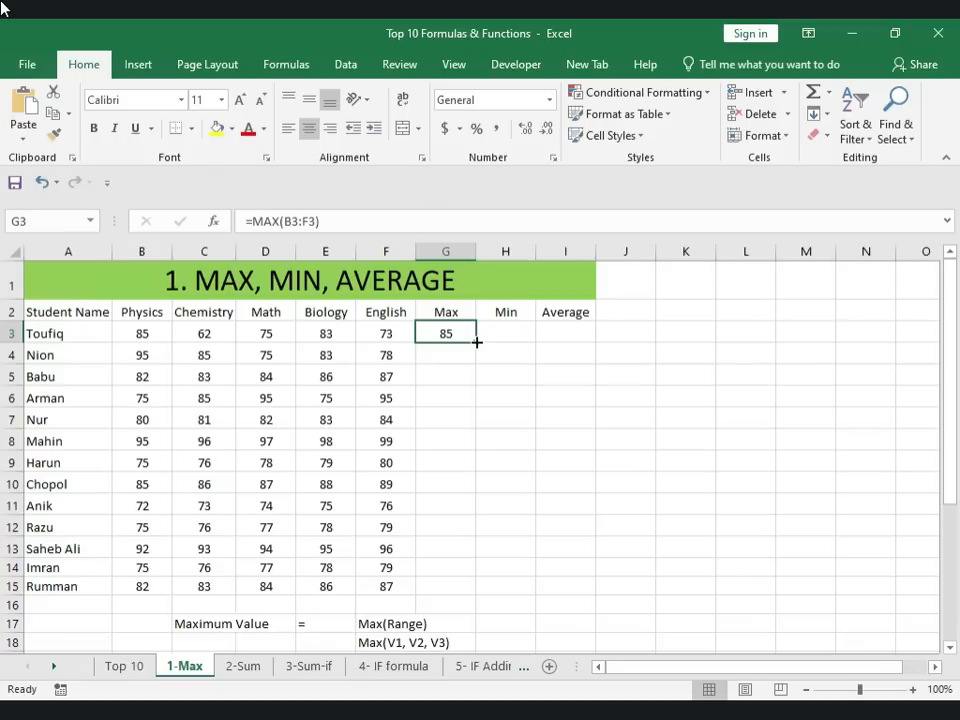
pyautogui.moveTo(476, 342); pyautogui.dragTo(477, 594)
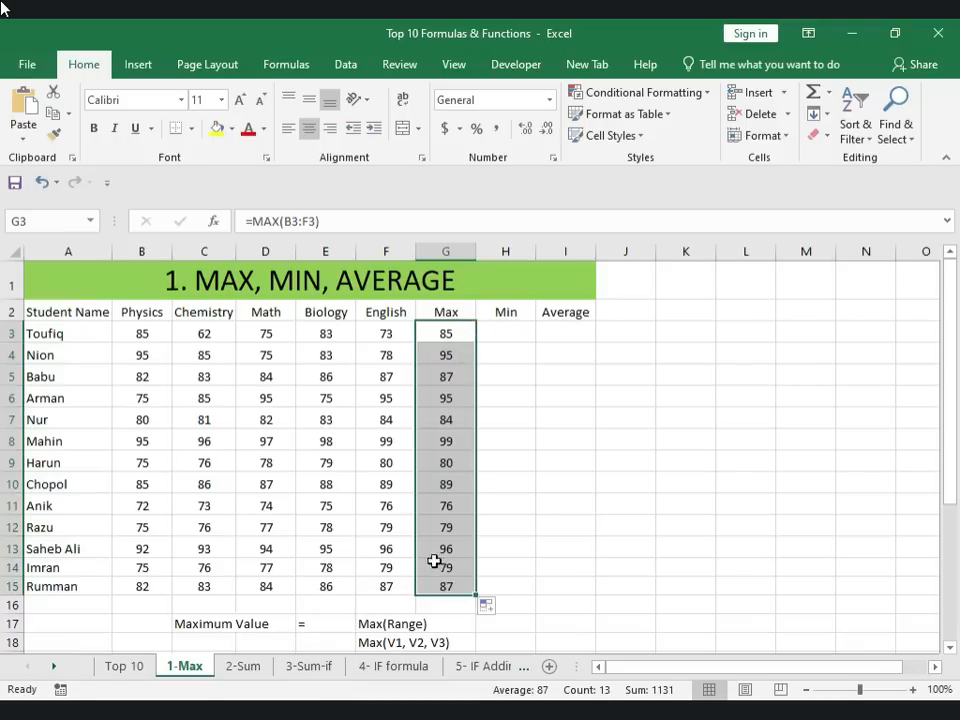
# Step: Enter =MIN(B3:F3) in H3 to find the first student's lowest mark, and fill the formula down to H15
pyautogui.click(493, 327)
pyautogui.write('=')
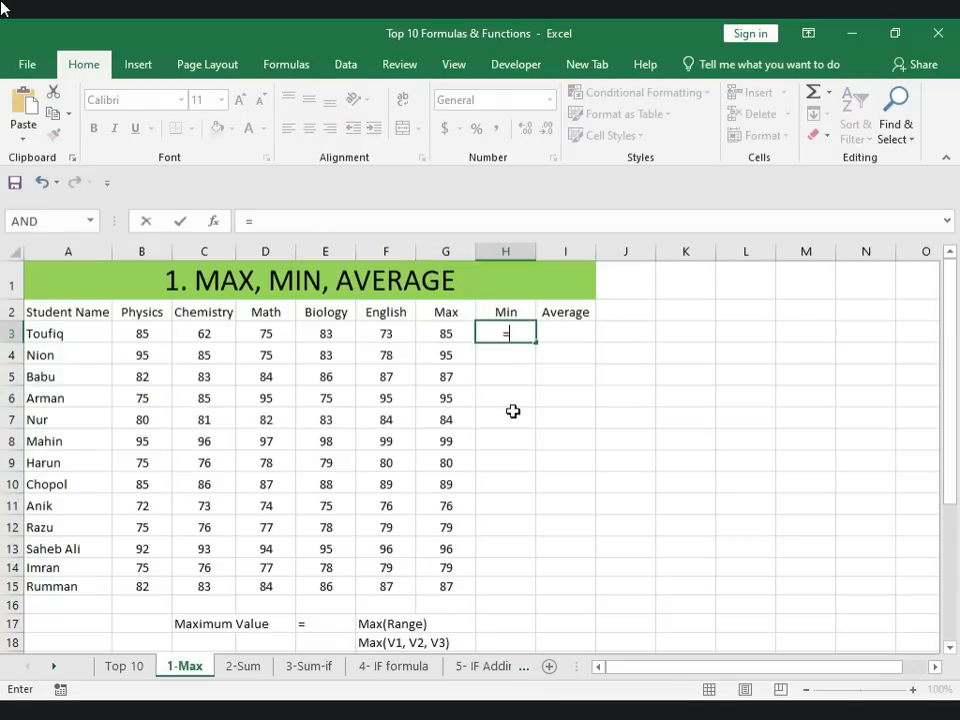
pyautogui.write('min')
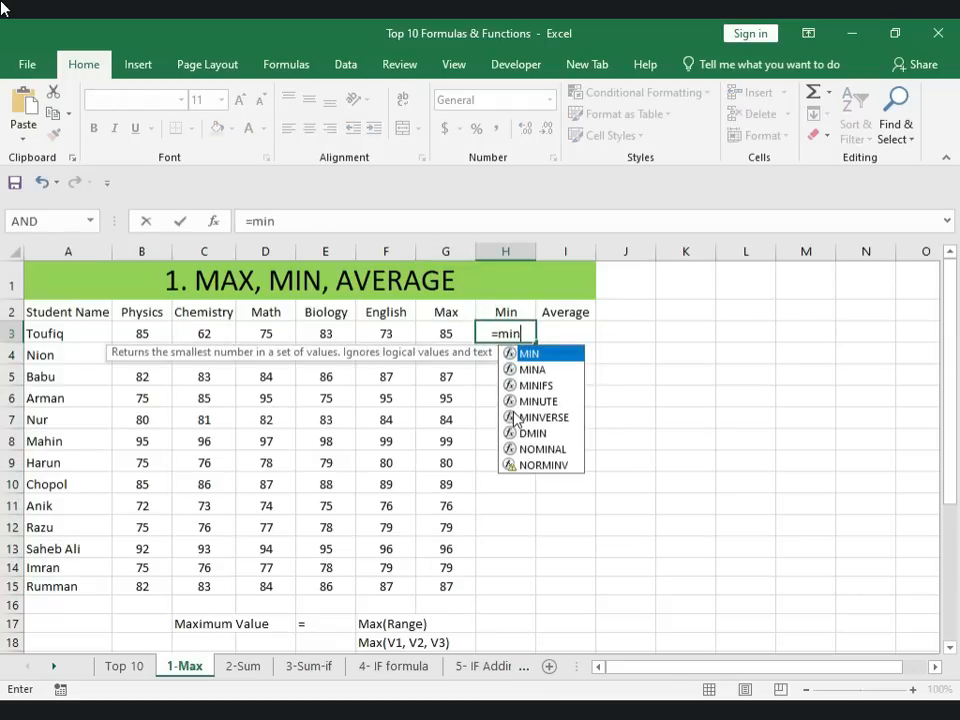
pyautogui.write('()')
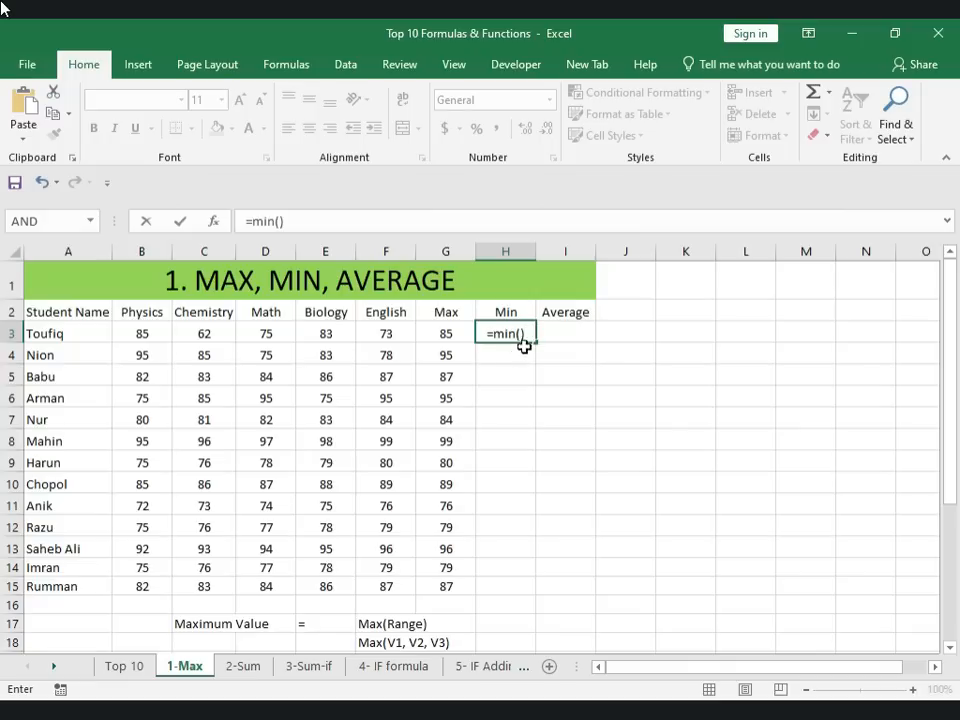
pyautogui.moveTo(133, 332); pyautogui.dragTo(372, 328)
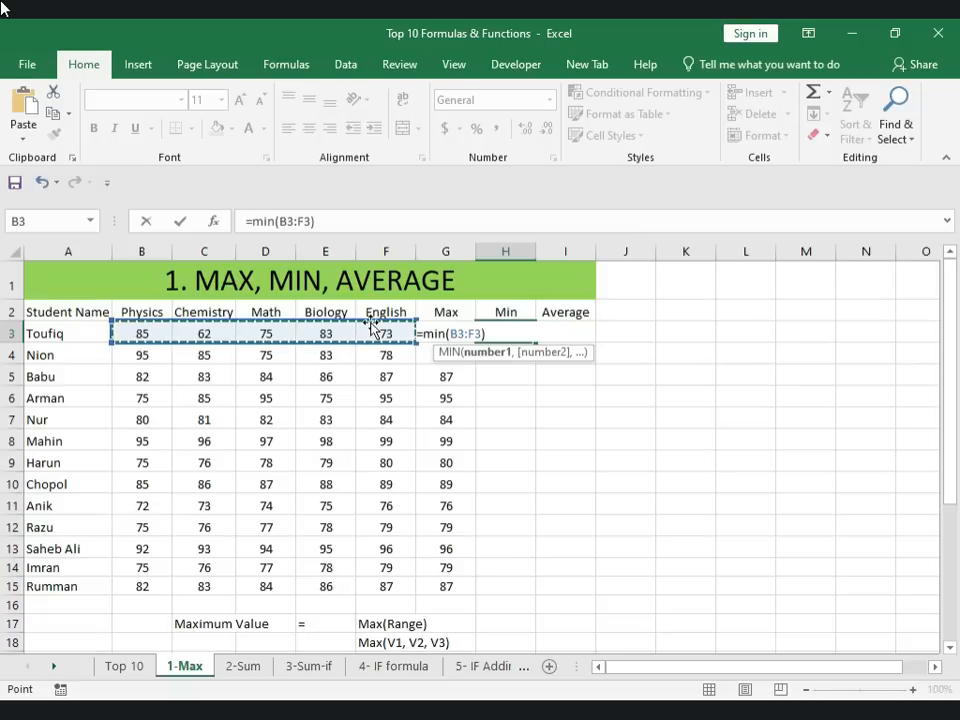
pyautogui.press('Return')
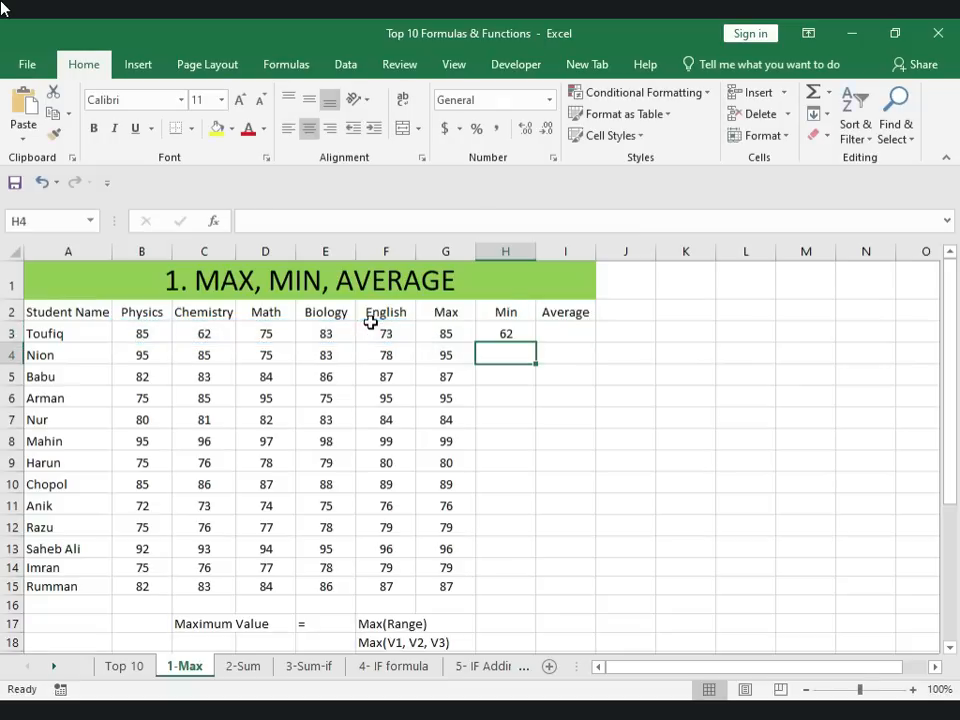
pyautogui.moveTo(506, 334); pyautogui.dragTo(506, 355)
pyautogui.click(502, 333)
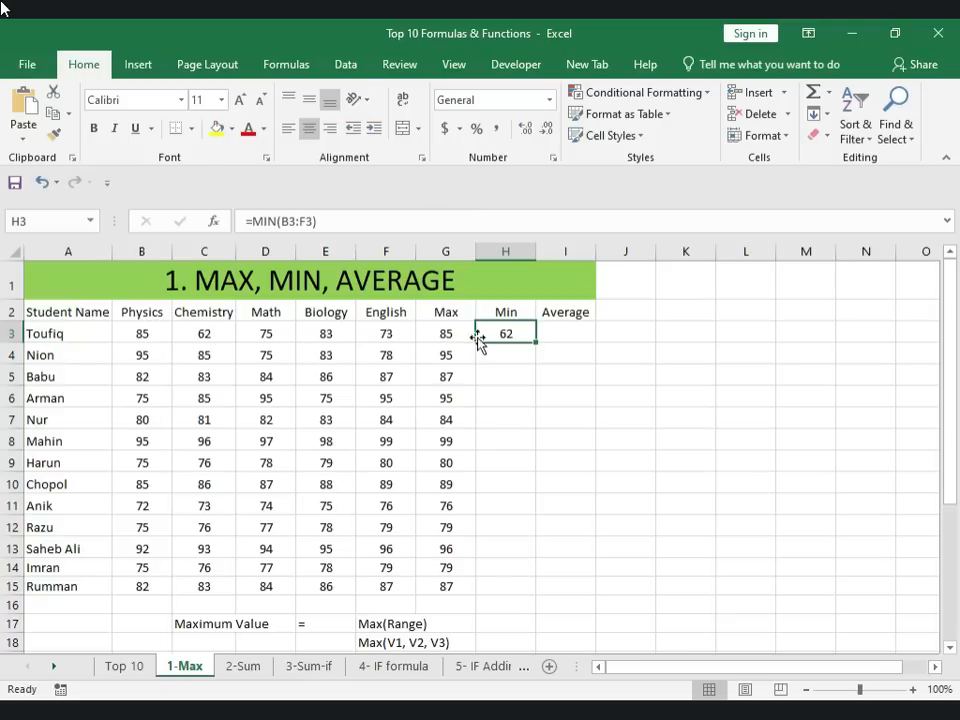
pyautogui.doubleClick(536, 343)
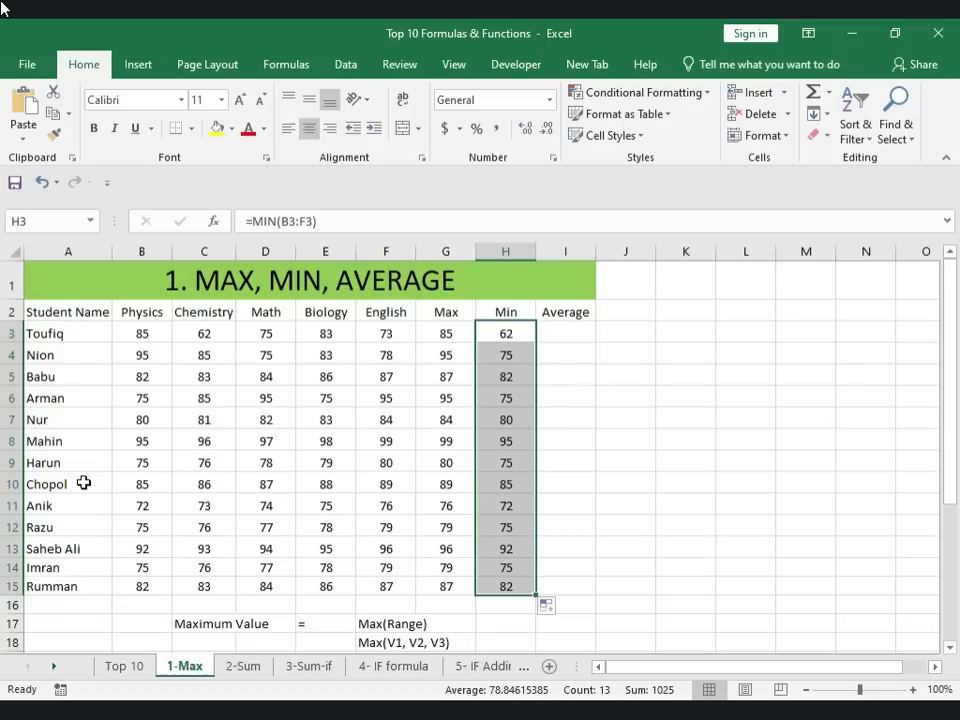
# Step: Enter =AVERAGEA(B3:F3) in I3 for the first student's average mark, and fill the formula down to I15
pyautogui.click(557, 330)
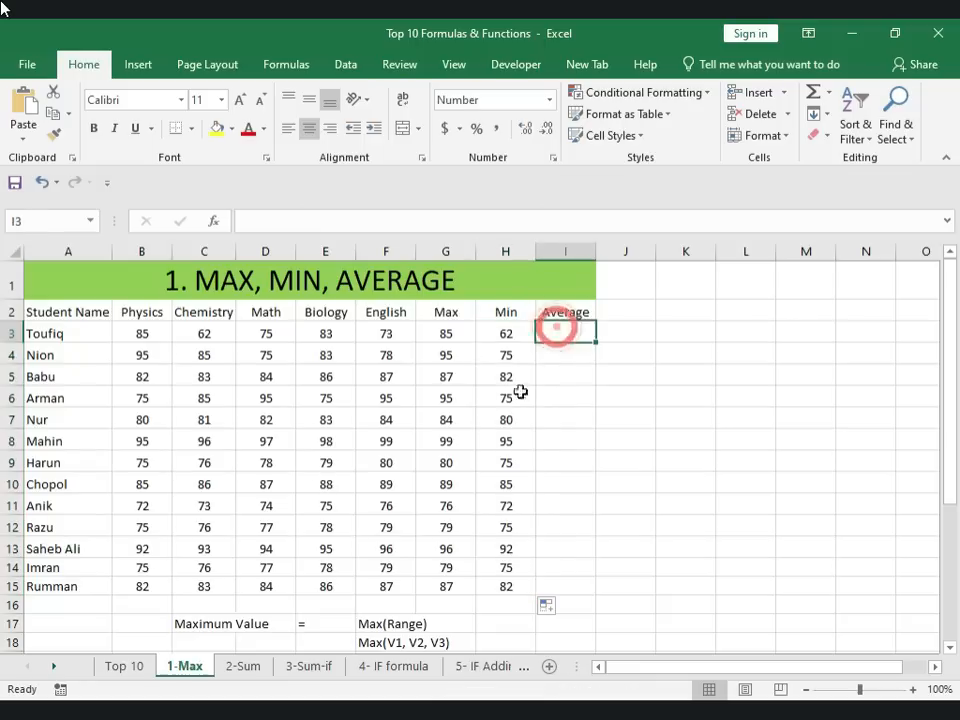
pyautogui.write('=')
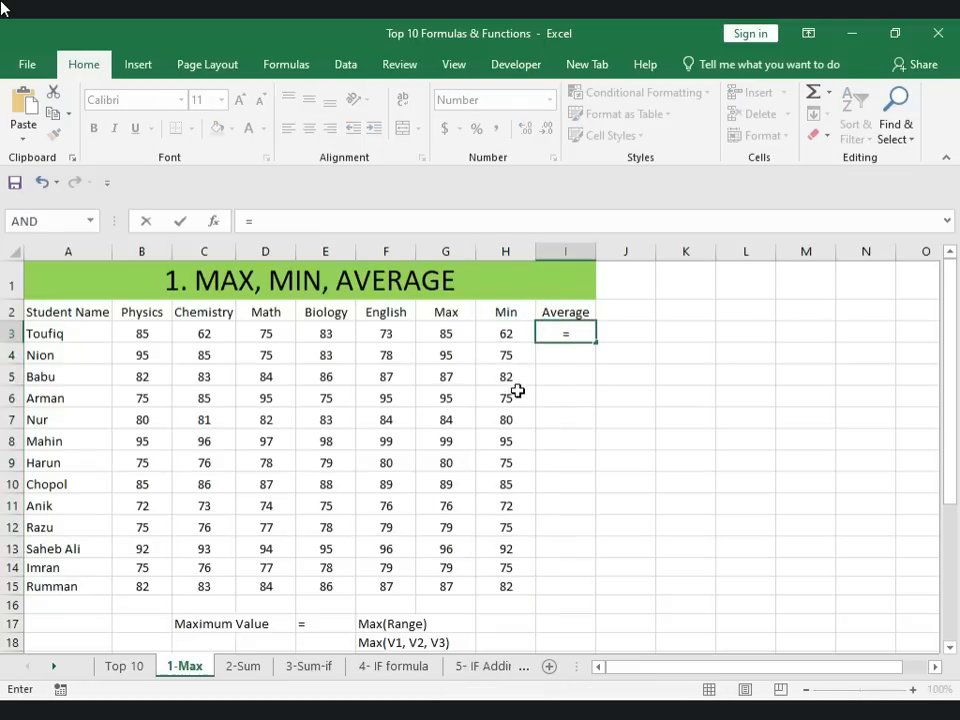
pyautogui.write('Average')
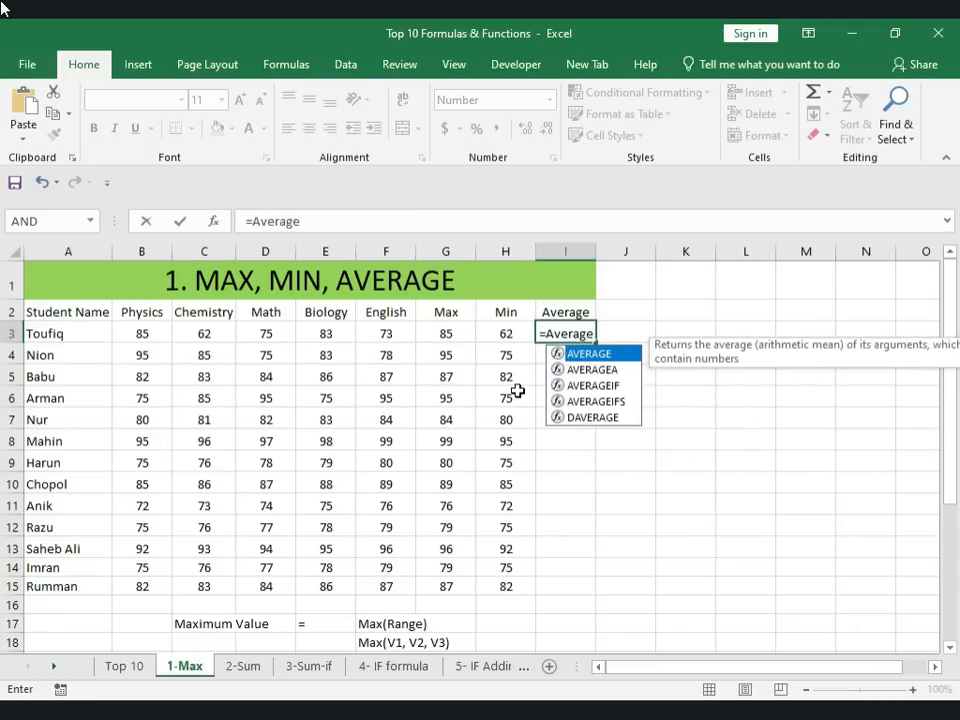
pyautogui.click(577, 371)
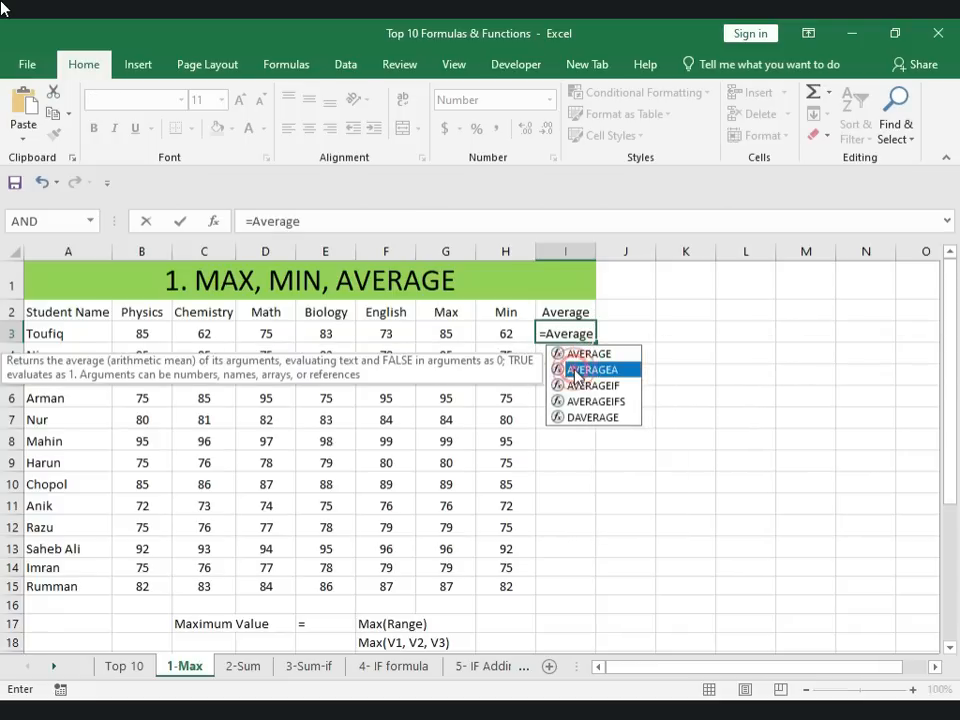
pyautogui.doubleClick(577, 371)
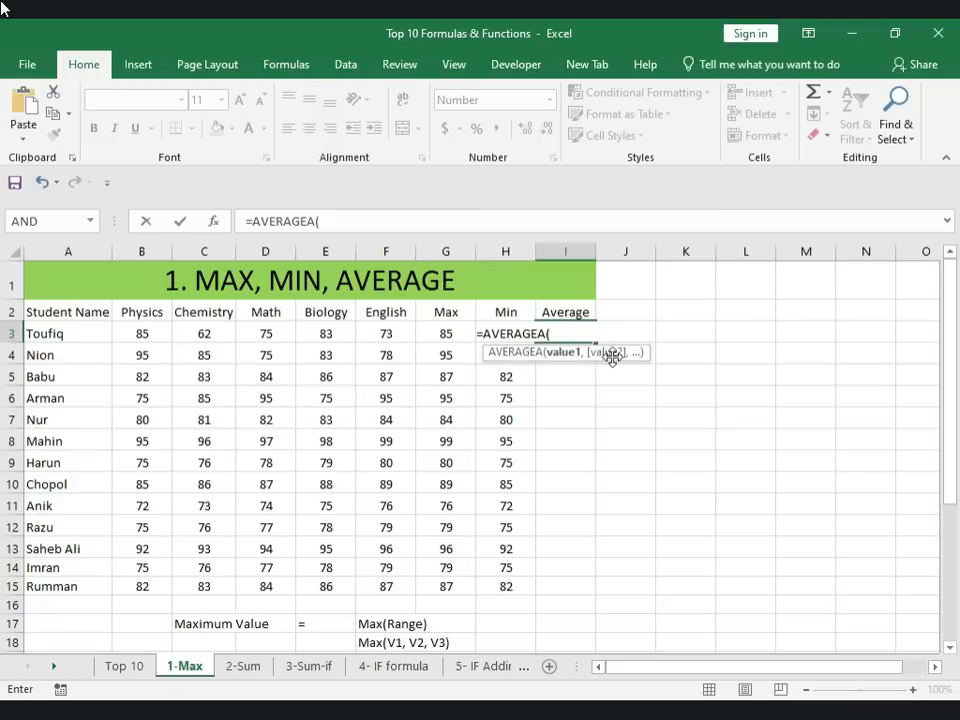
pyautogui.click(558, 335)
pyautogui.moveTo(140, 333); pyautogui.dragTo(377, 328)
pyautogui.press('Return')
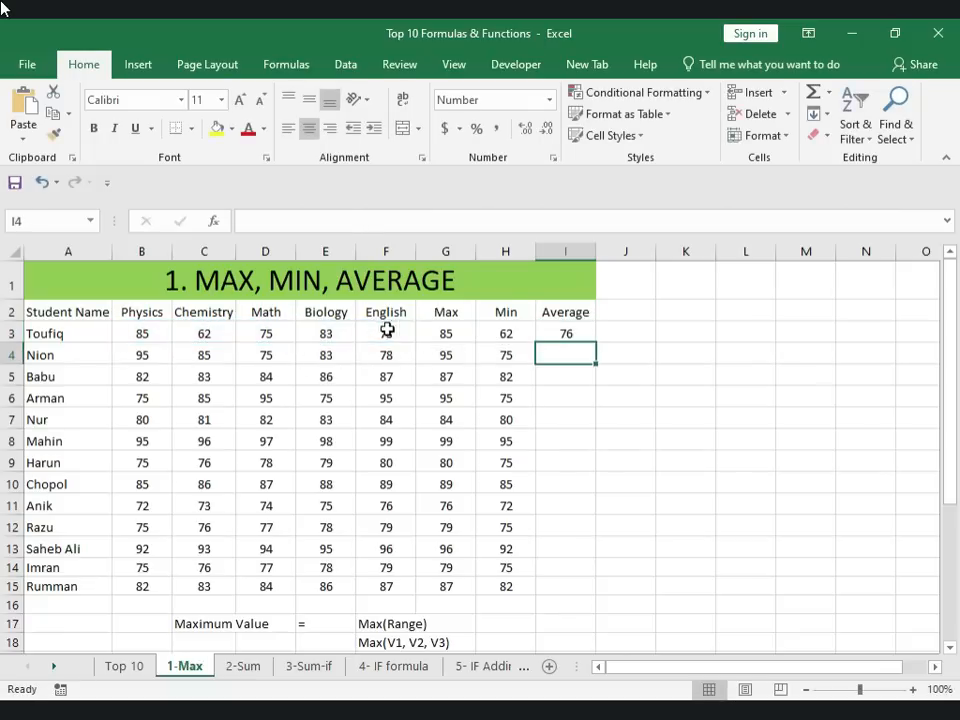
pyautogui.click(549, 333)
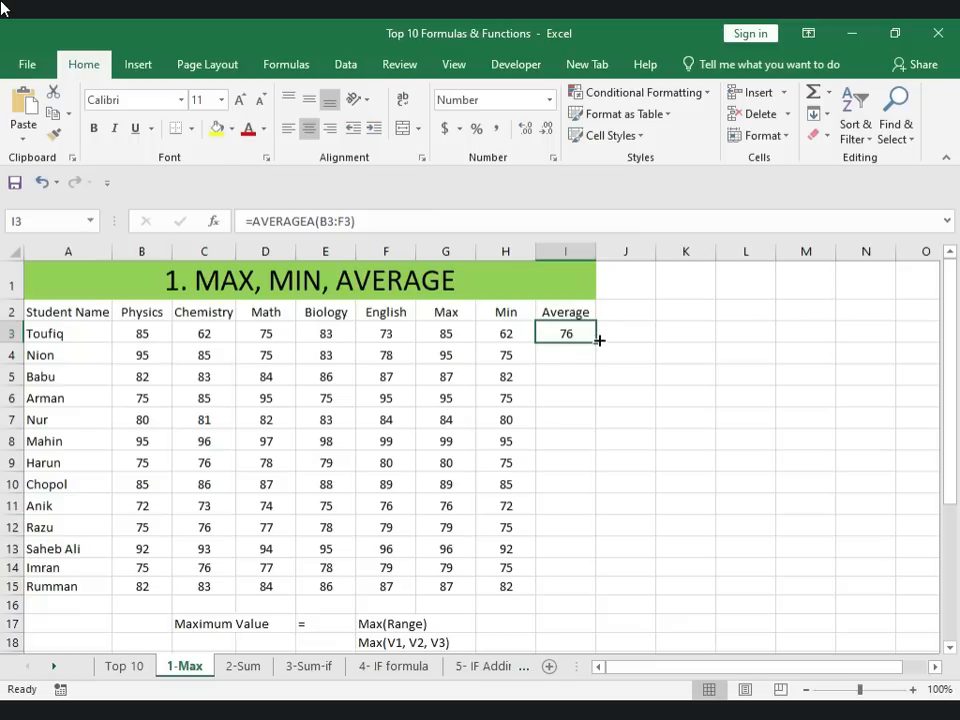
pyautogui.doubleClick(596, 345)
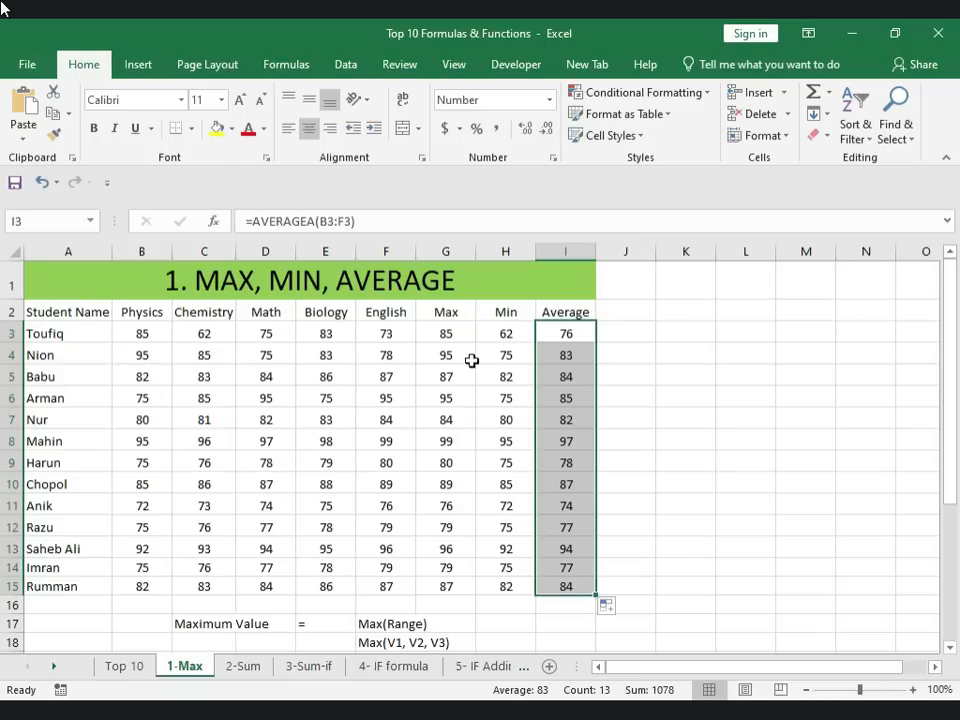
pyautogui.click(503, 315)
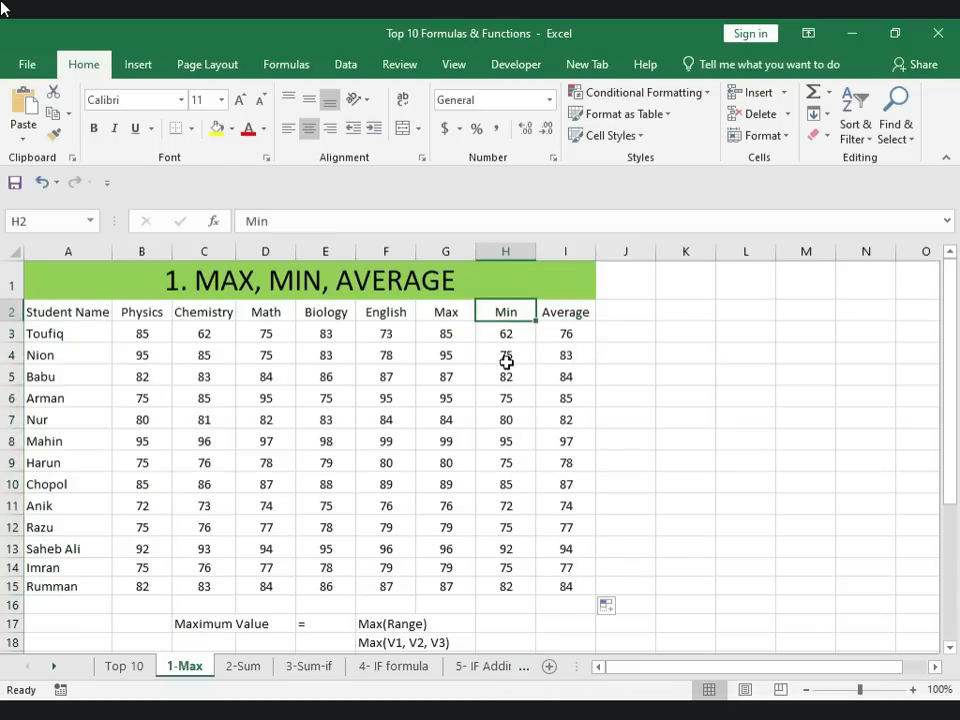
pyautogui.click(572, 308)
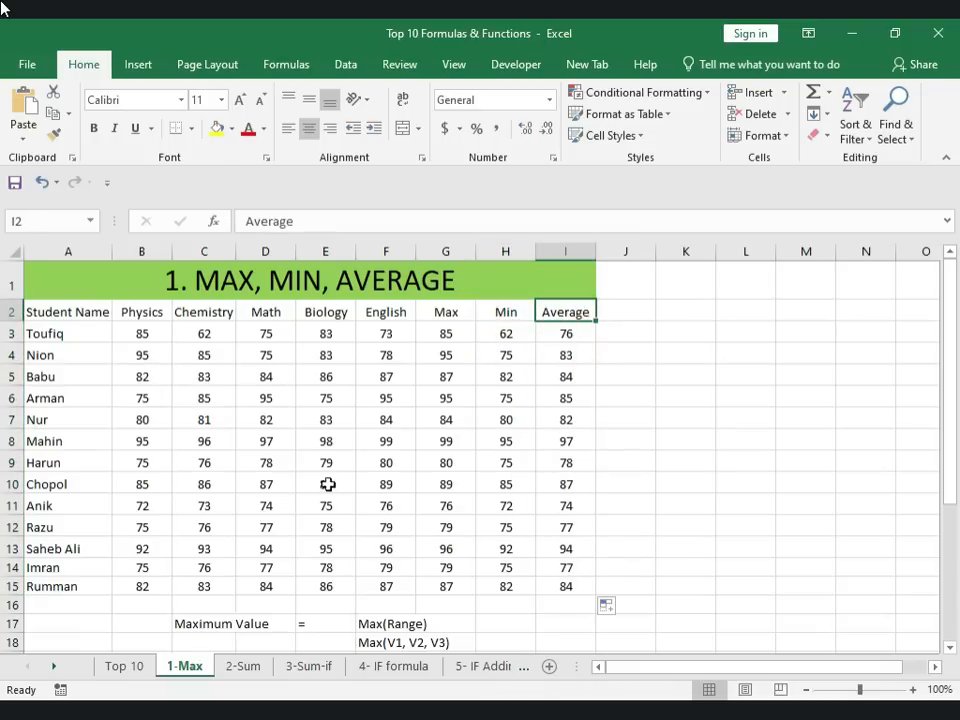
# Step: On the 2-Sum sheet, enter =SUM(B3:F3) in G3 for the first student's total, and fill the formula down to G15
pyautogui.click(242, 666)
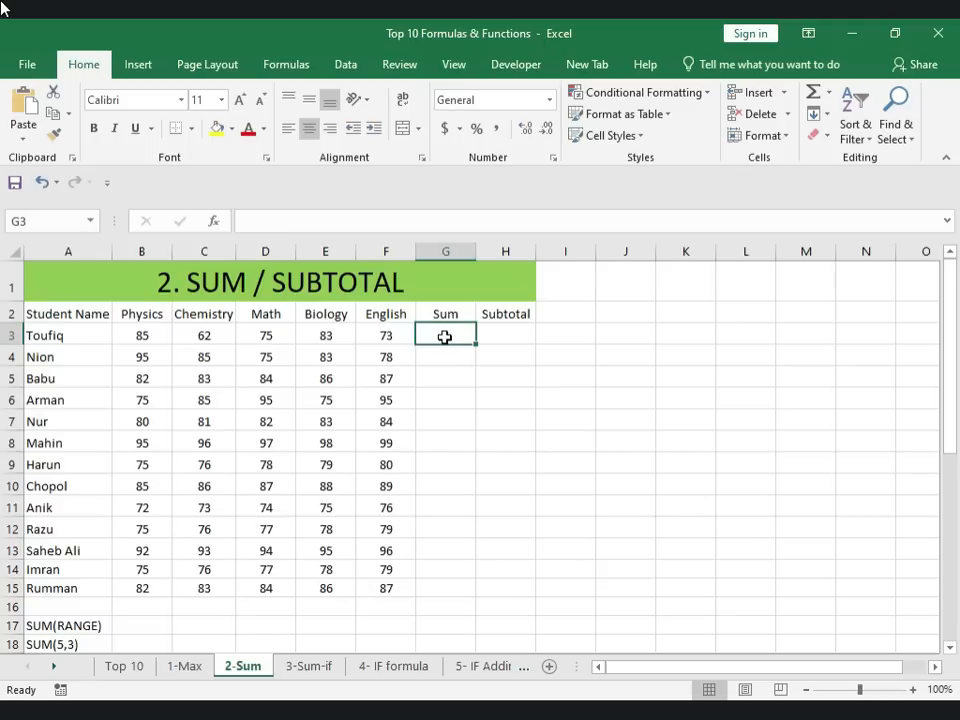
pyautogui.write('=')
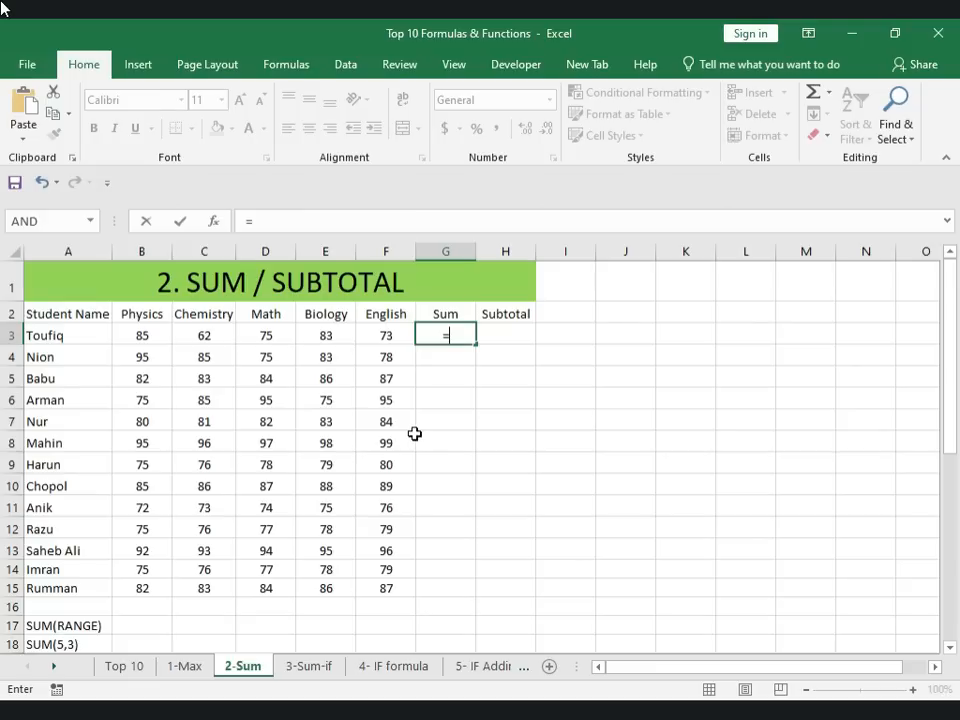
pyautogui.write('sum()')
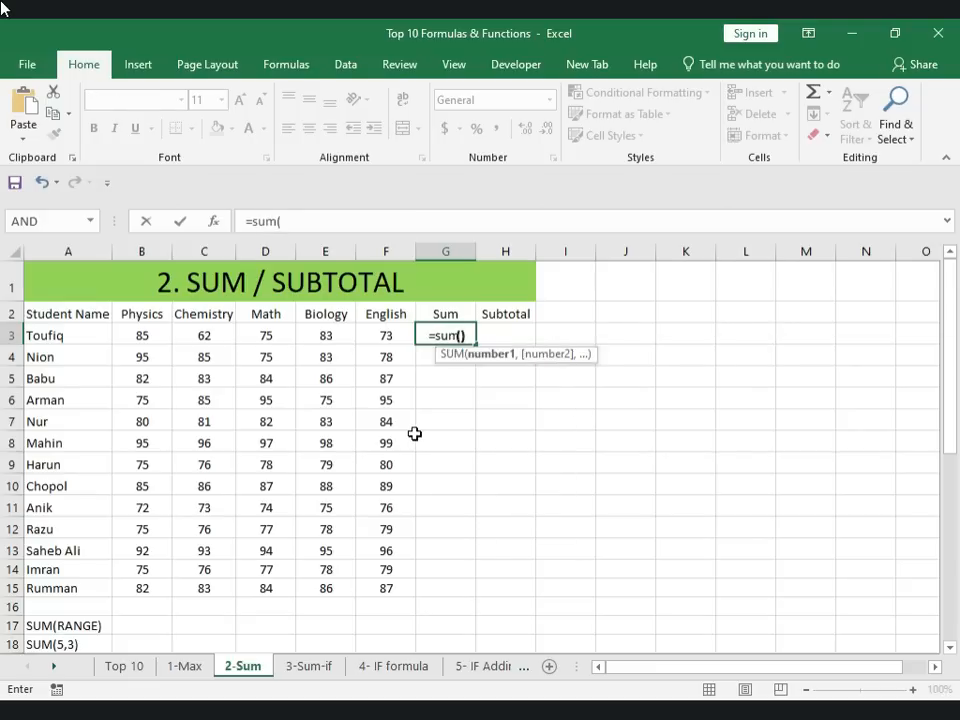
pyautogui.click(136, 332)
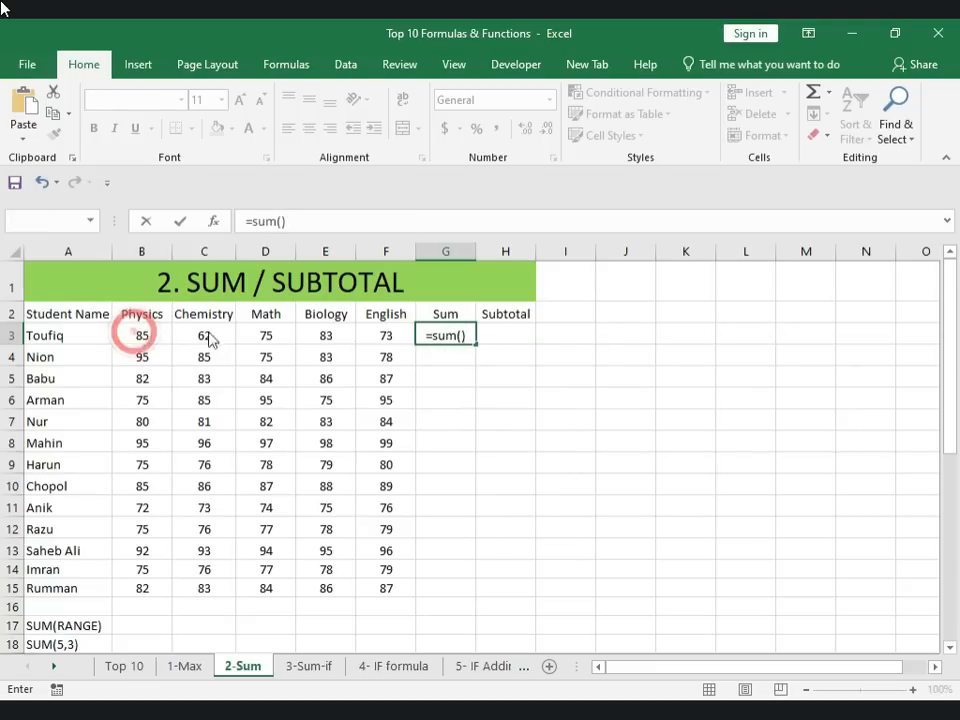
pyautogui.click(708, 298)
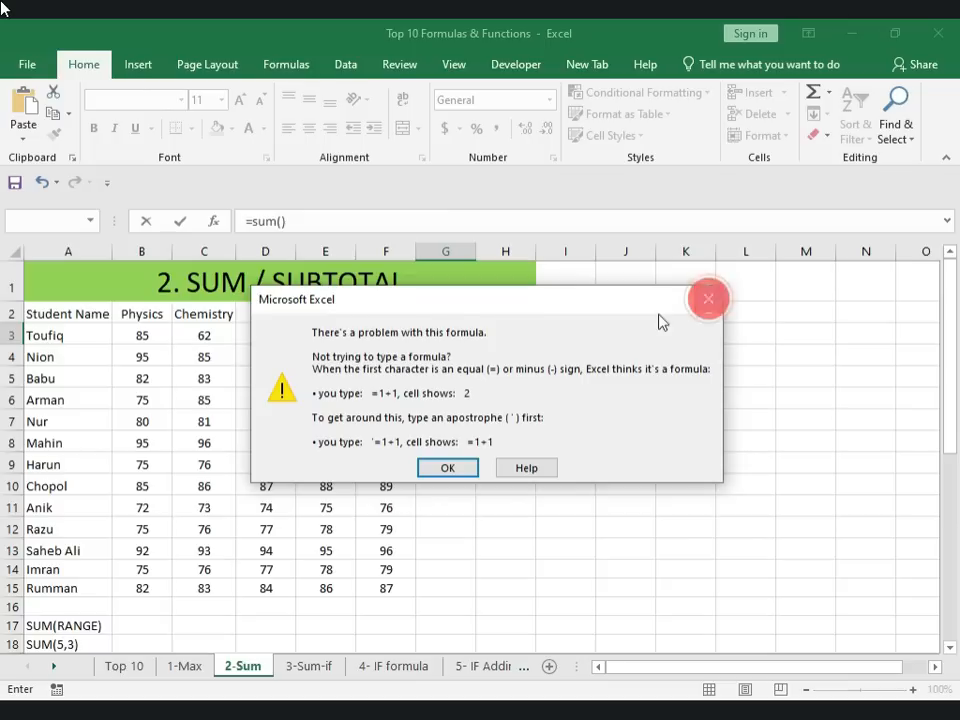
pyautogui.moveTo(144, 334); pyautogui.dragTo(377, 330)
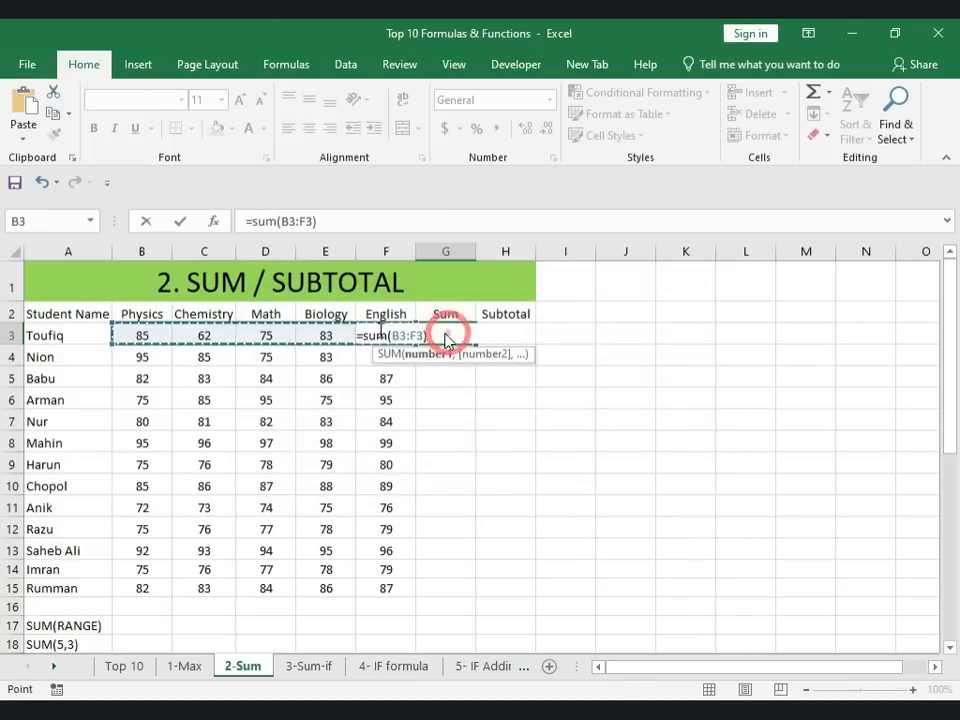
pyautogui.press('Return')
pyautogui.click(430, 336)
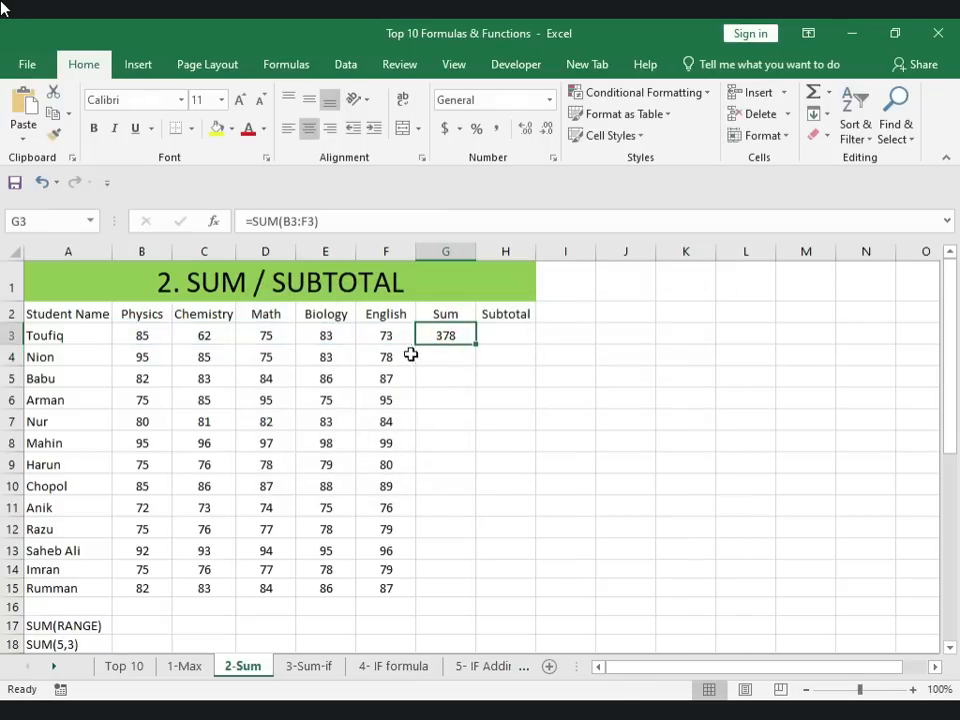
pyautogui.doubleClick(477, 343)
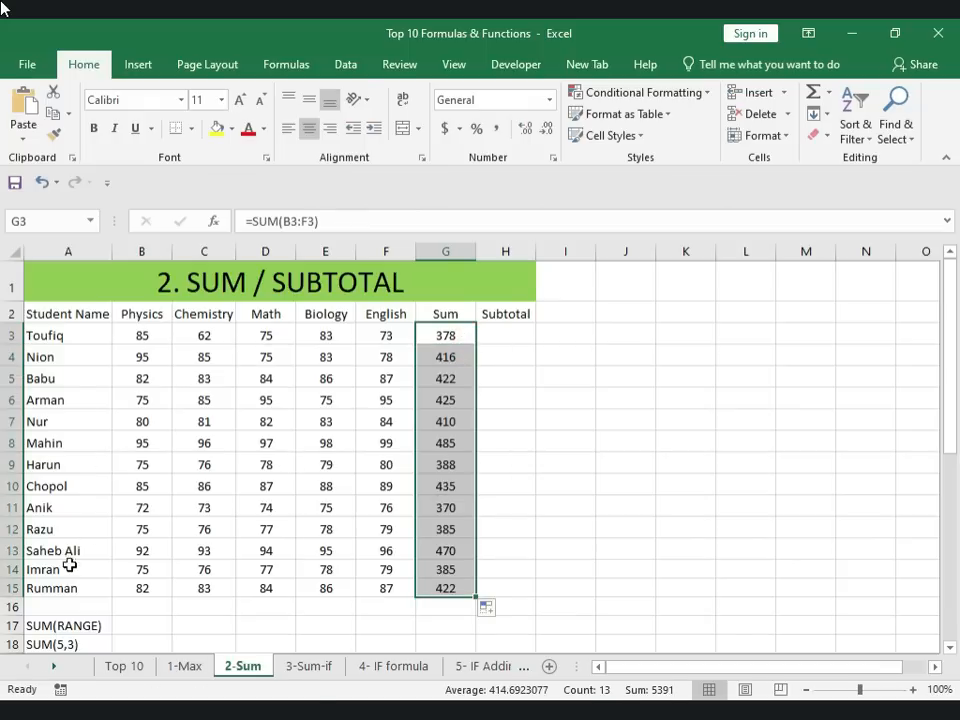
pyautogui.click(440, 484)
pyautogui.click(445, 569)
# Step: Enter =SUBTOTAL(109, B3:F3) in H3 for the first student's subtotal
pyautogui.click(499, 331)
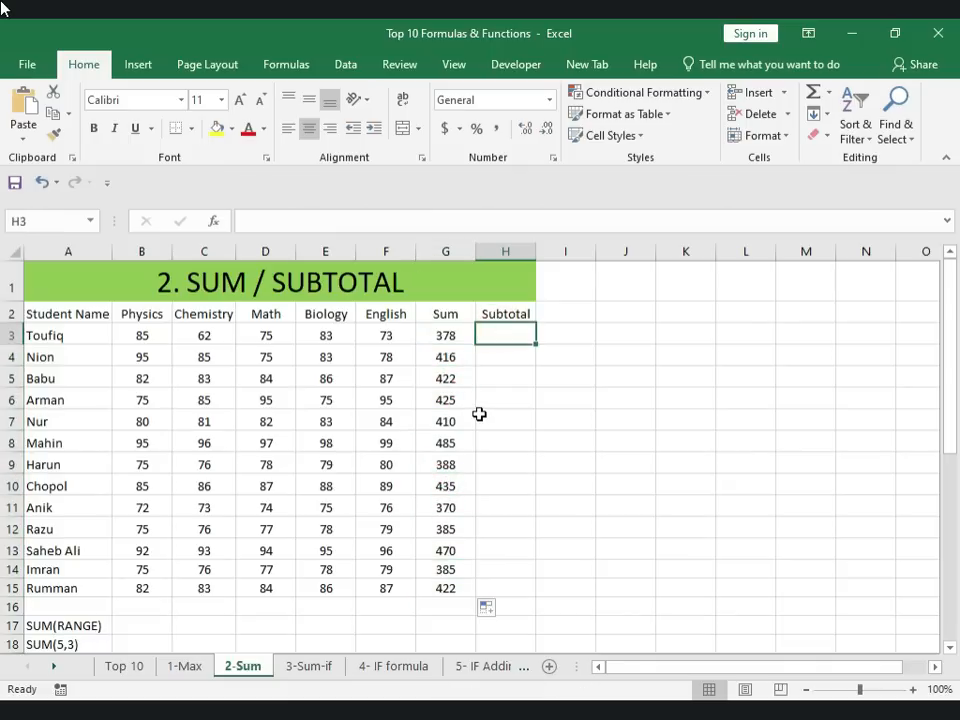
pyautogui.write('=')
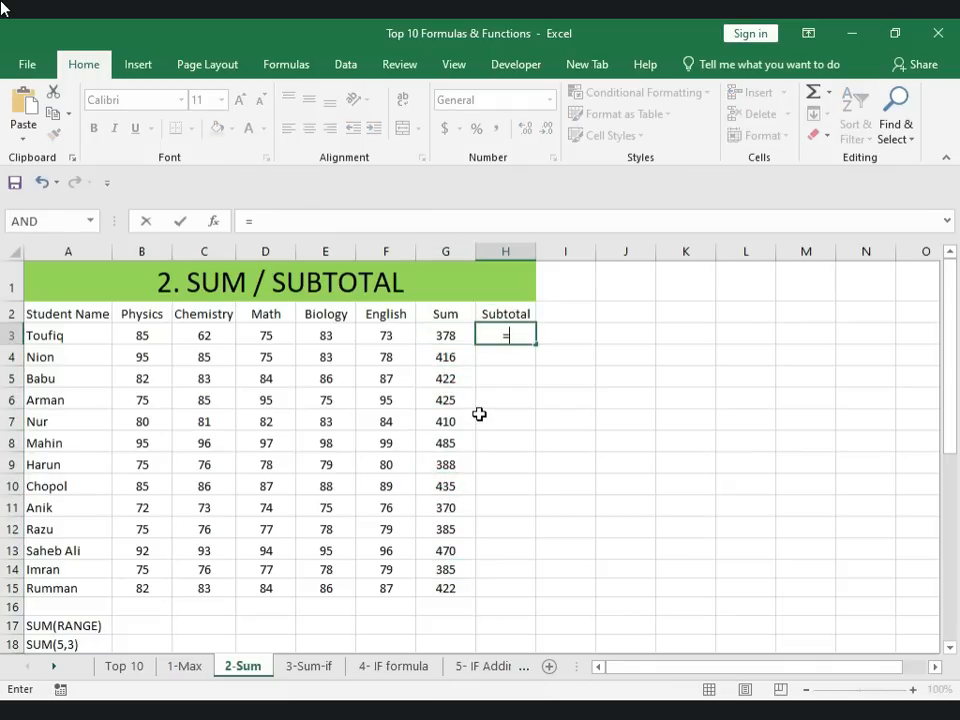
pyautogui.write('sum')
pyautogui.press('BackSpace')
pyautogui.press('BackSpace')
pyautogui.press('BackSpace')
pyautogui.write('sub')
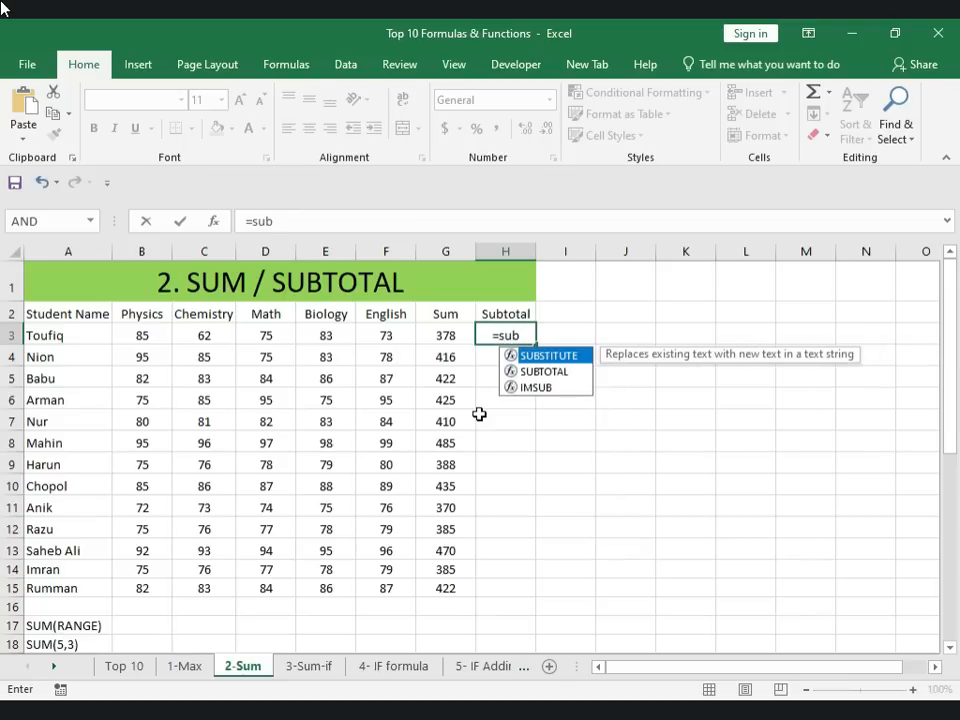
pyautogui.write('to')
pyautogui.doubleClick(521, 356)
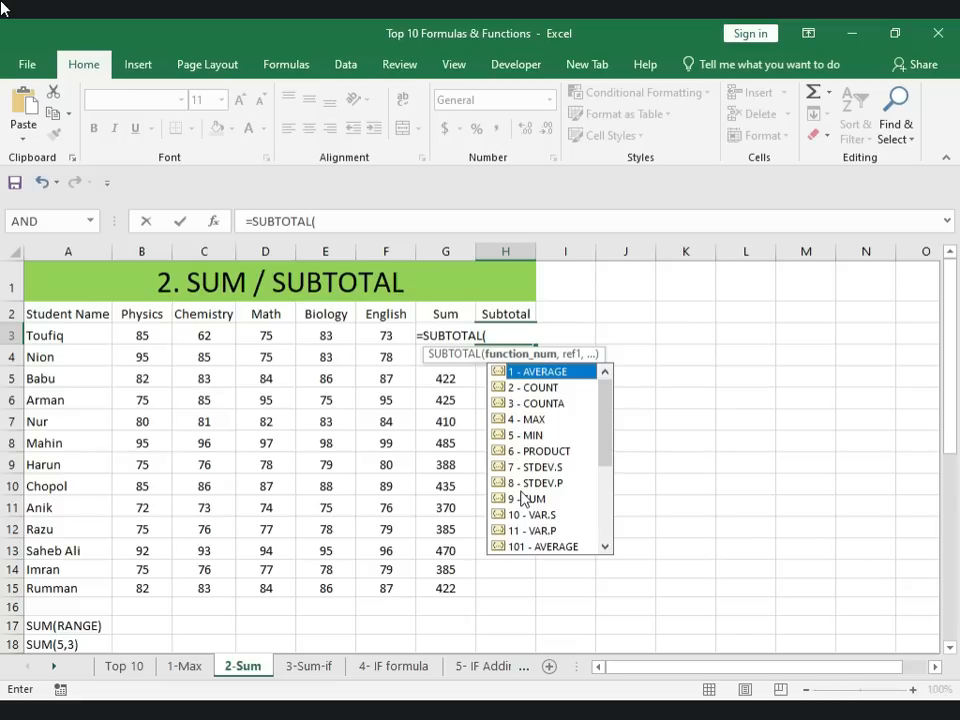
pyautogui.moveTo(608, 380)
pyautogui.mouseDown()
pyautogui.moveTo(609, 532)
pyautogui.moveTo(606, 374)
pyautogui.mouseUp()
pyautogui.moveTo(606, 392); pyautogui.dragTo(622, 530)
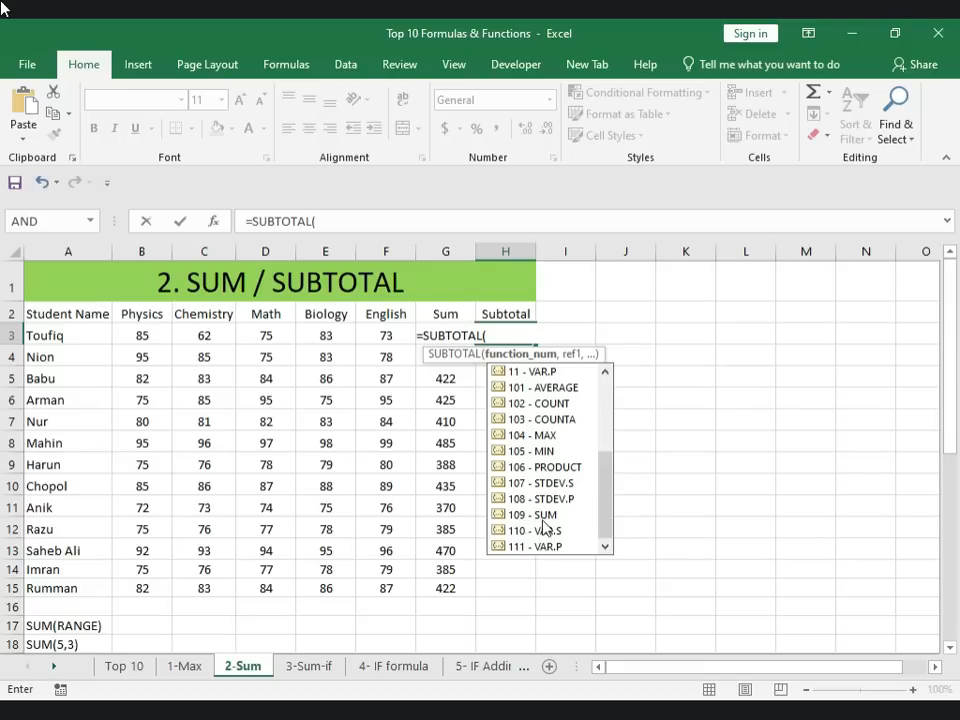
pyautogui.click(491, 336)
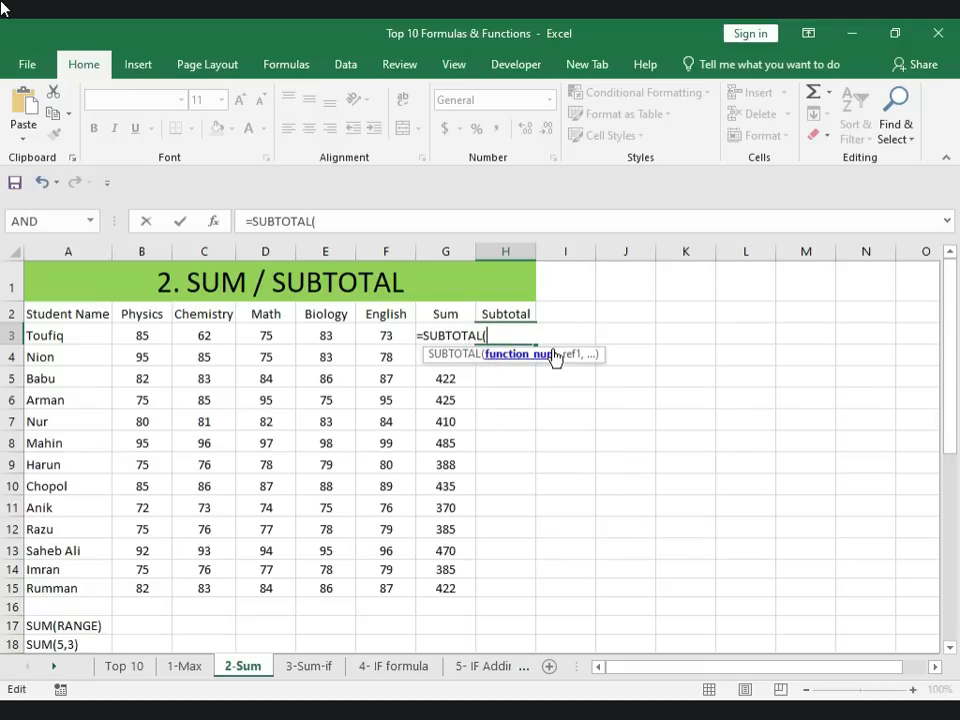
pyautogui.write('109')
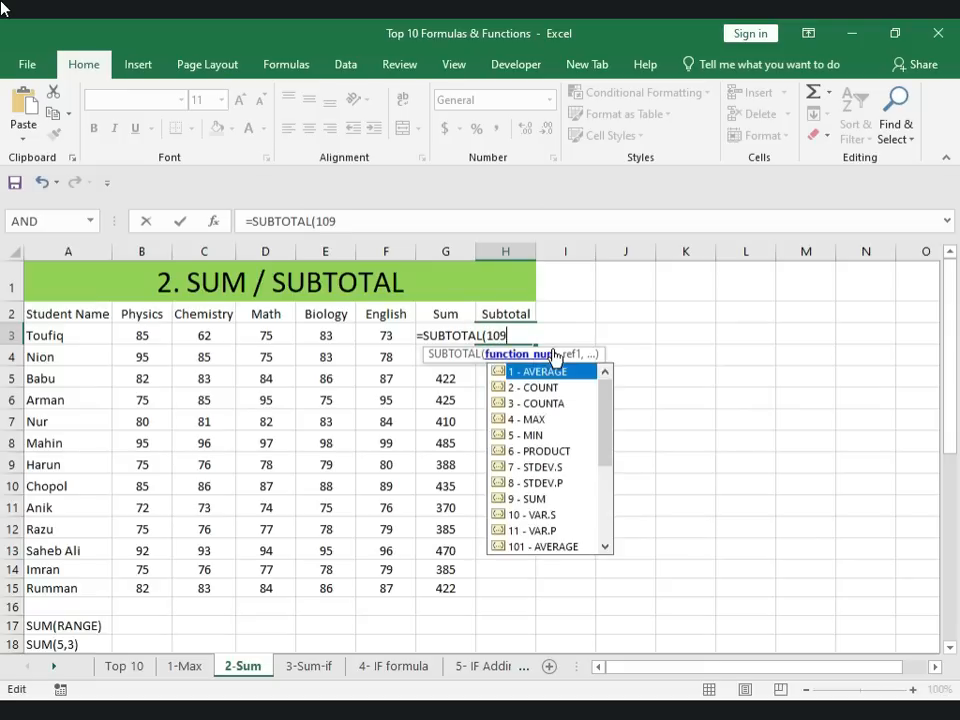
pyautogui.write(',')
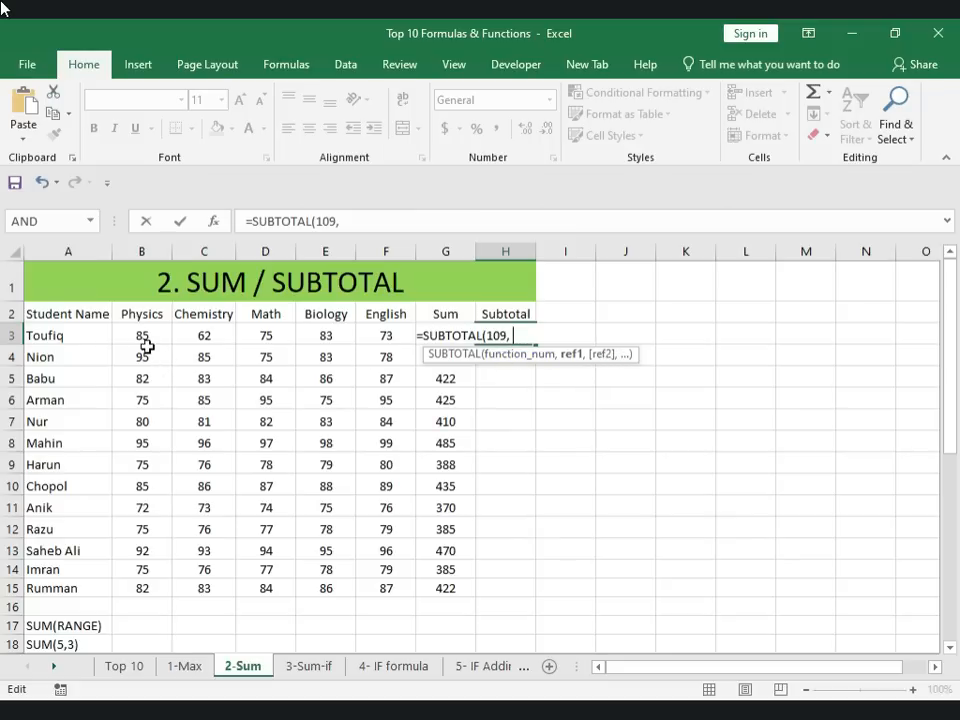
pyautogui.moveTo(141, 334); pyautogui.dragTo(367, 336)
pyautogui.write(')')
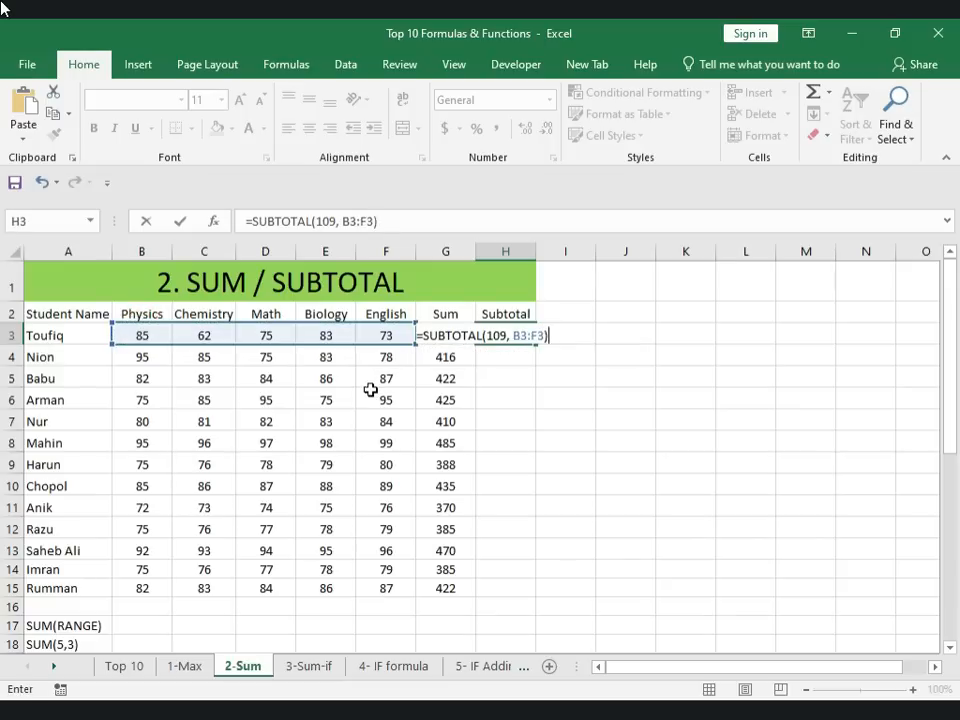
pyautogui.press('Return')
# Step: Fill the subtotal formula in H3 down to H15 and save the workbook
pyautogui.click(447, 335)
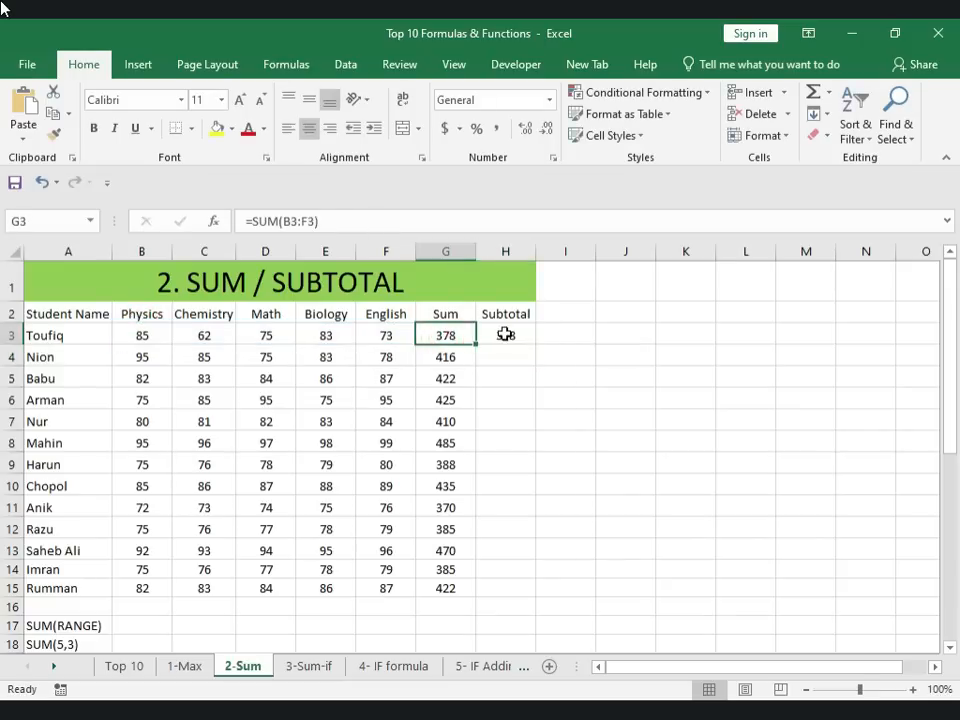
pyautogui.click(506, 335)
pyautogui.doubleClick(536, 346)
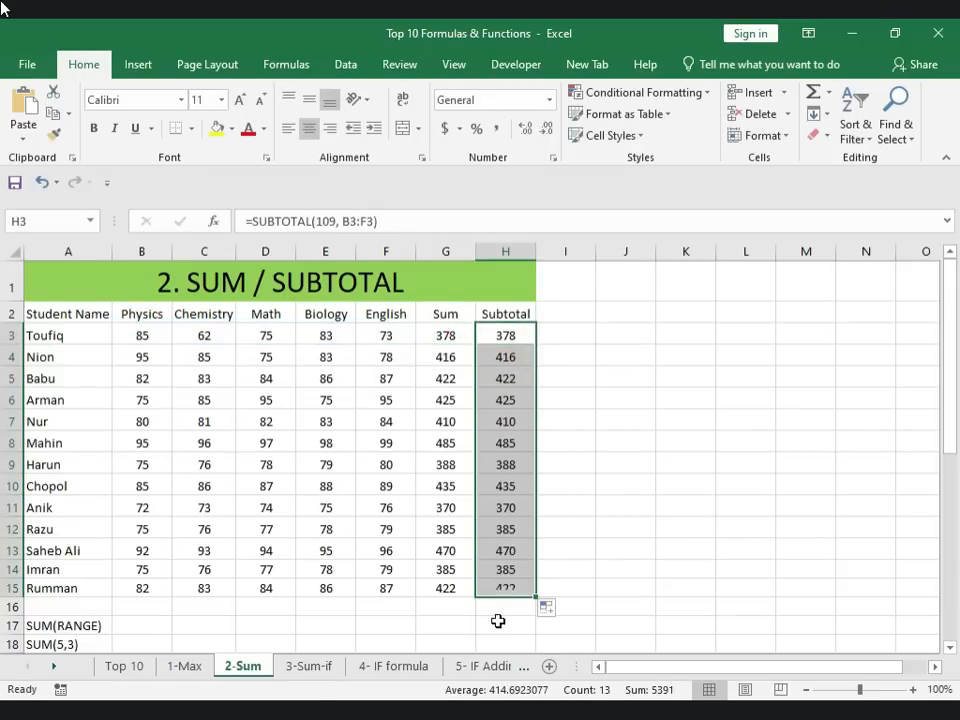
pyautogui.click(499, 510)
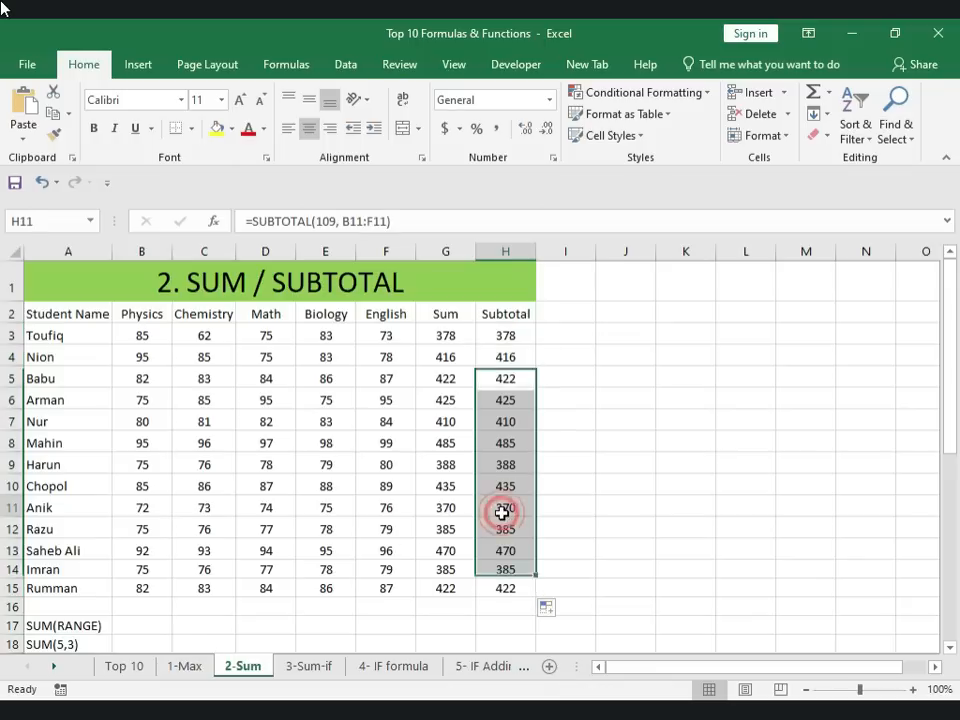
pyautogui.hotkey('ctrl', 's')
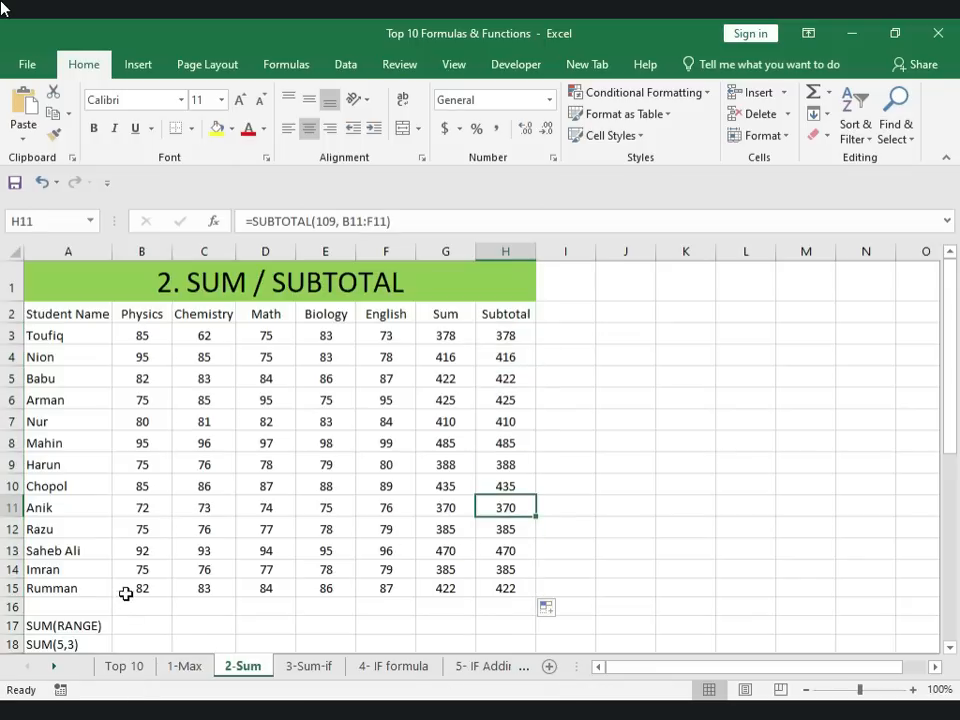
# Step: Enter =SUM(B3:B15) in B16 for the Physics total, and fill the formula across to G16
pyautogui.click(139, 605)
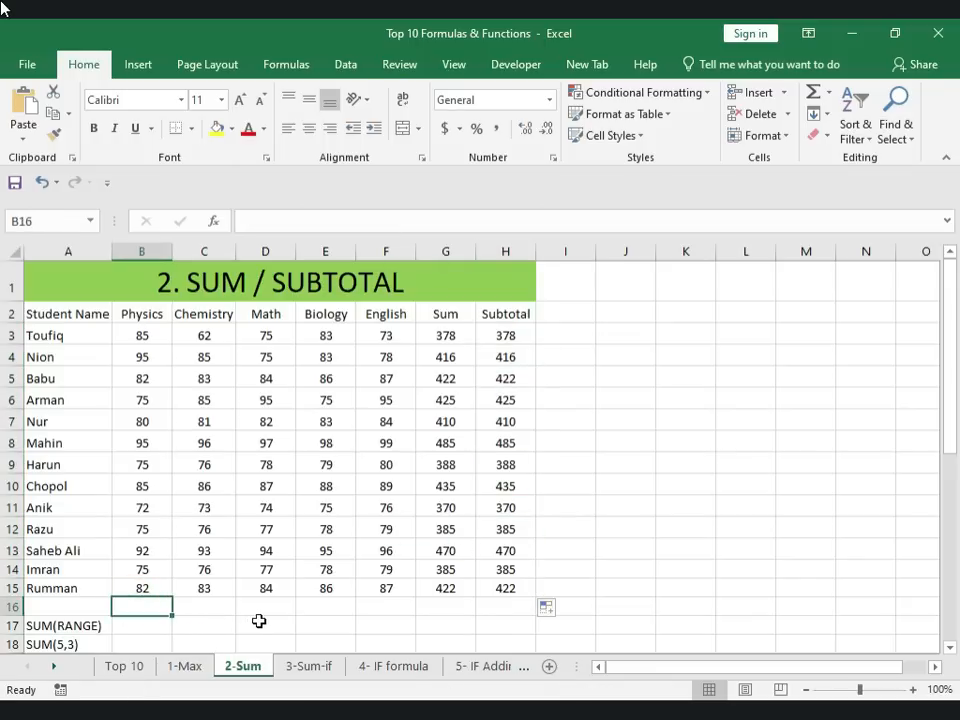
pyautogui.write('=sum')
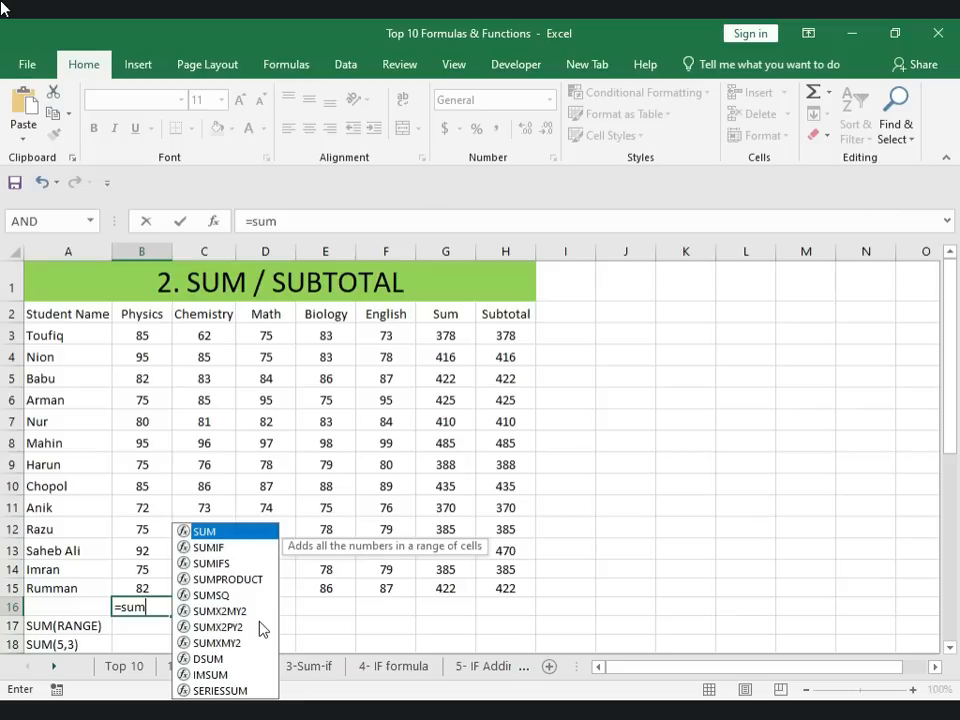
pyautogui.write('()')
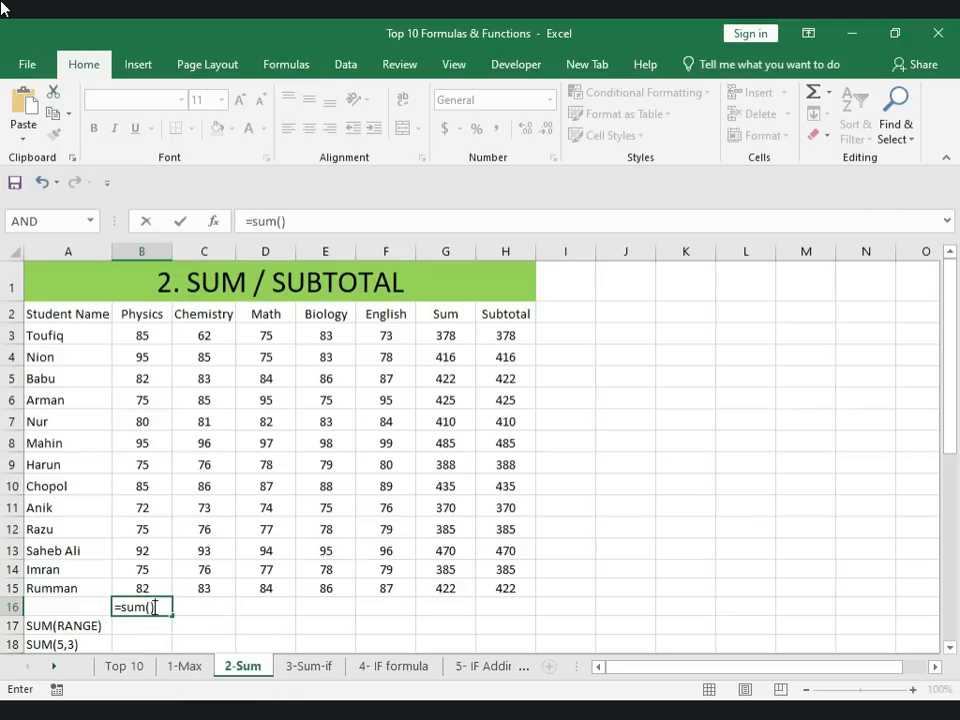
pyautogui.click(151, 606)
pyautogui.moveTo(135, 333); pyautogui.dragTo(133, 581)
pyautogui.press('Return')
pyautogui.click(153, 607)
pyautogui.moveTo(171, 616); pyautogui.dragTo(420, 619)
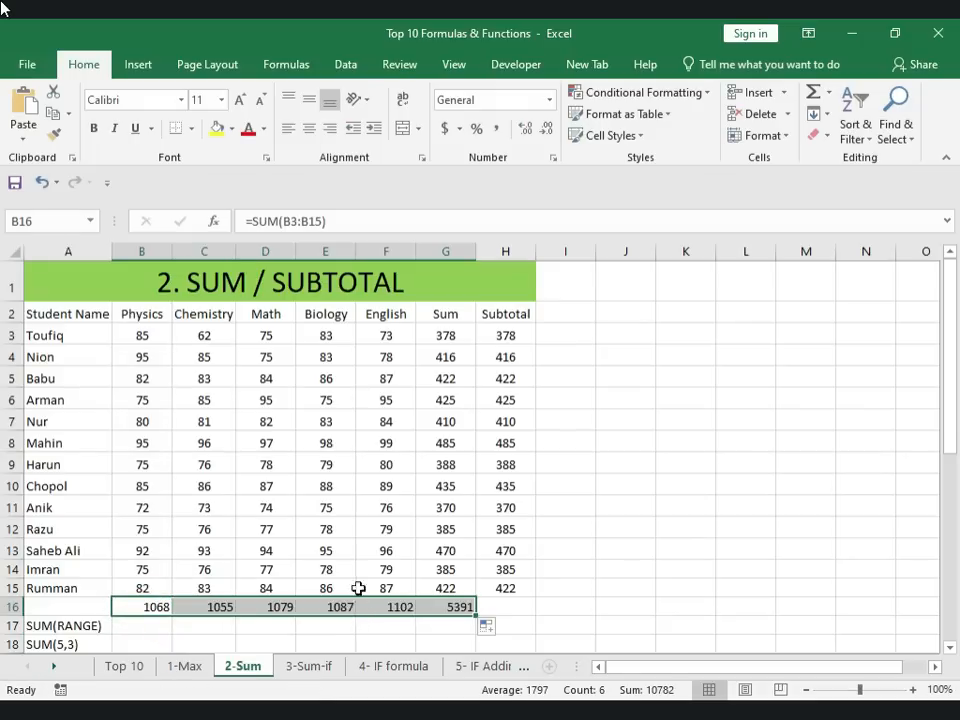
# Step: Clear the total in G16 below the Sum column
pyautogui.click(450, 605)
pyautogui.press('Delete')
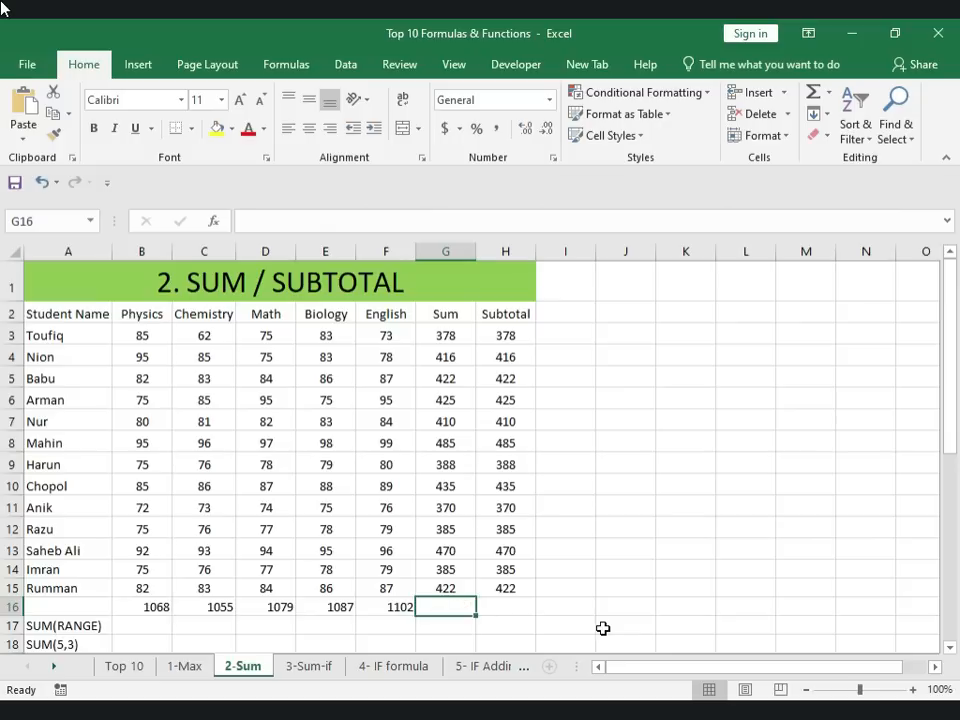
pyautogui.click(609, 622)
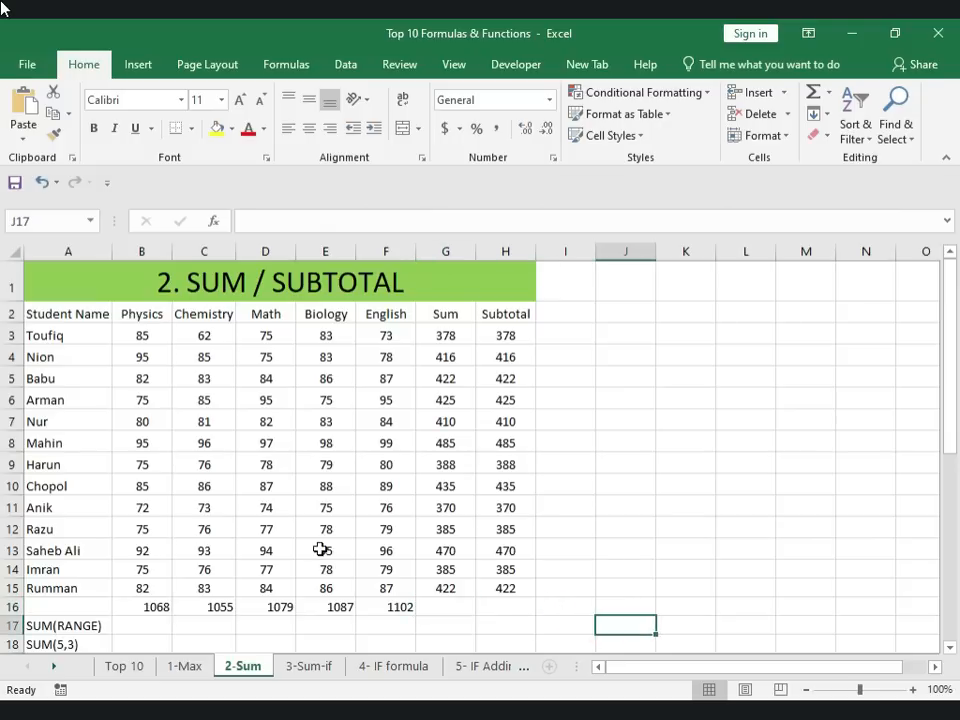
pyautogui.click(345, 526)
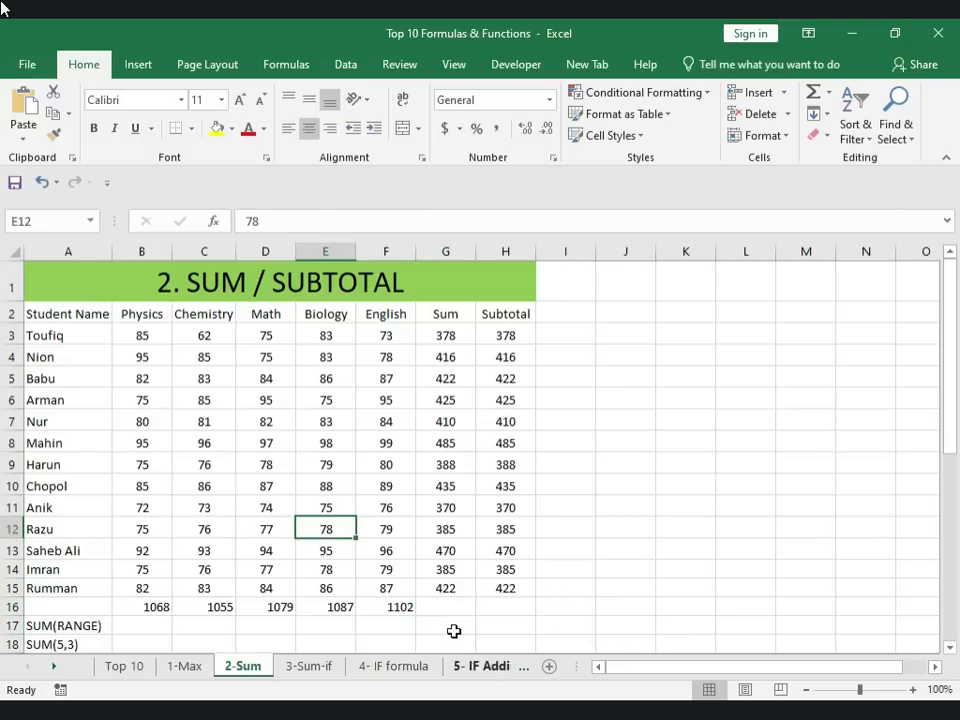
# Step: Clear the English total in F16 and begin a SUBTOTAL formula in its place
pyautogui.click(392, 606)
pyautogui.click(400, 614)
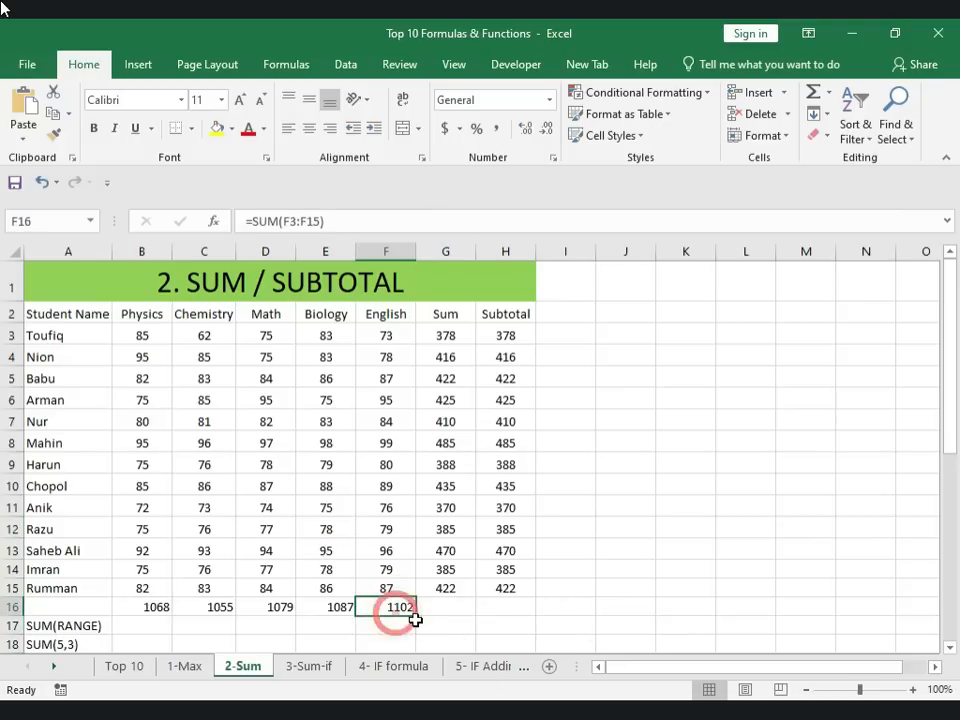
pyautogui.press('Delete')
pyautogui.write('=su')
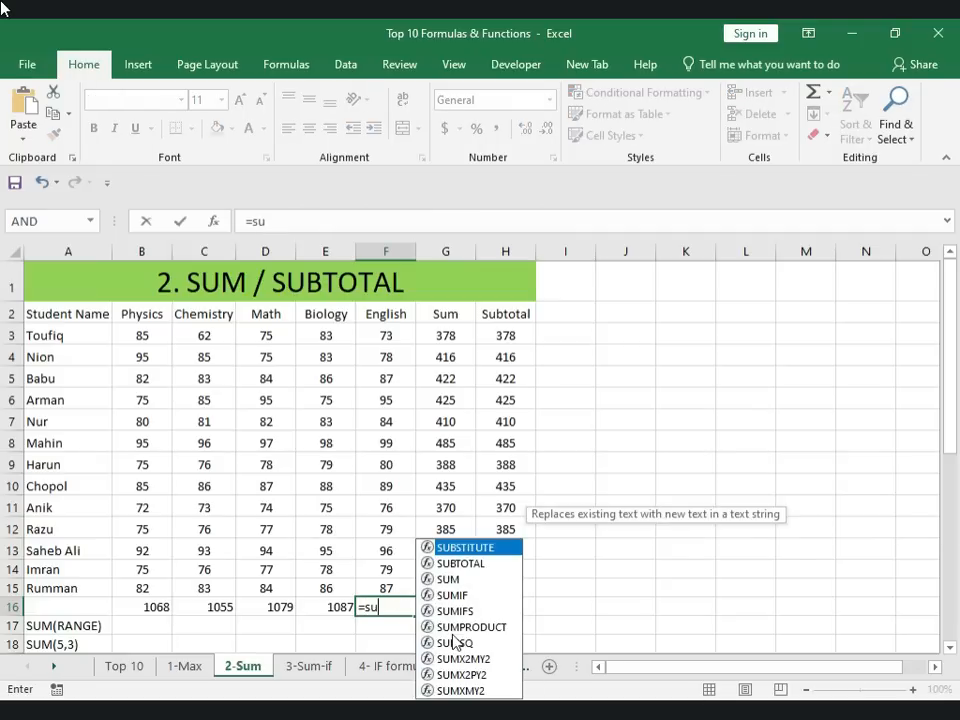
pyautogui.press('BackSpace')
pyautogui.press('BackSpace')
pyautogui.write('subto')
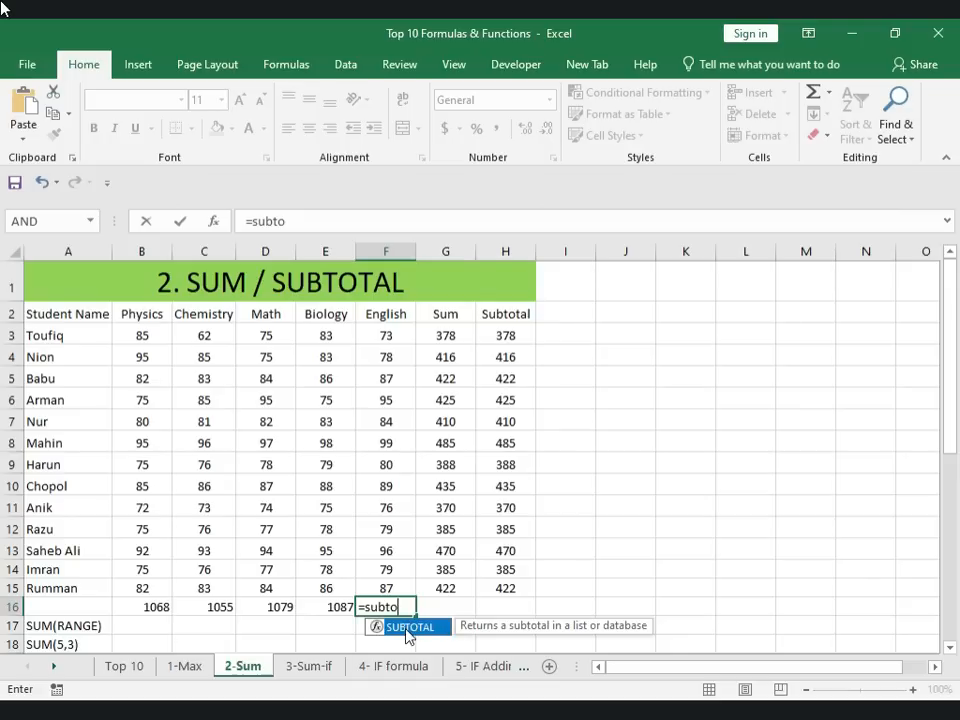
pyautogui.click(499, 333)
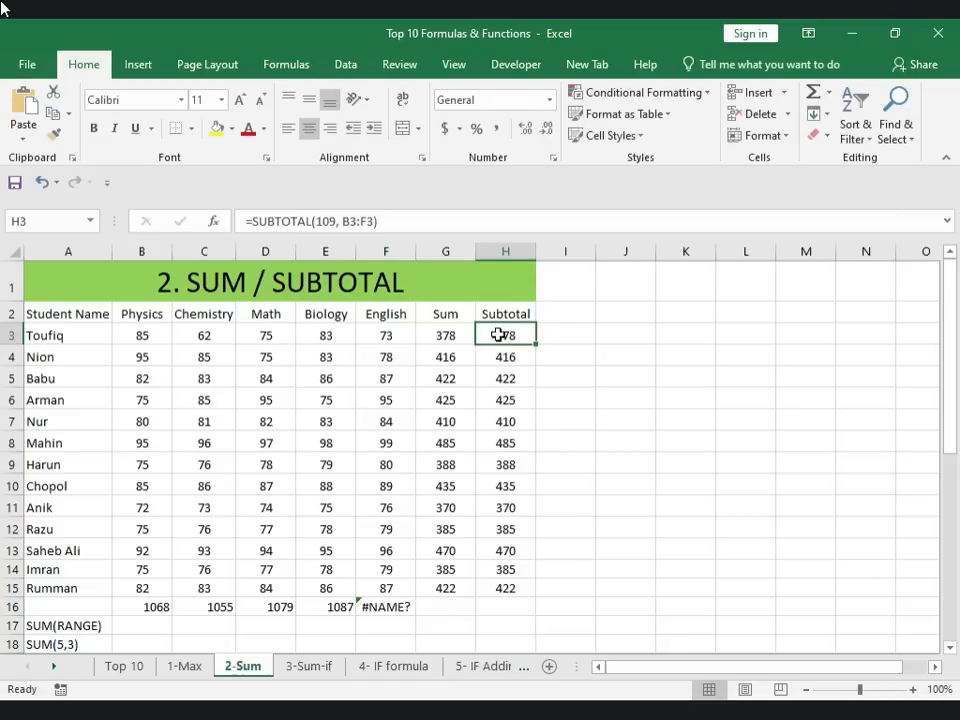
# Step: Correct the formula in F16 to =SUBTOTAL(109, F3:F15) for the English marks
pyautogui.click(391, 604)
pyautogui.click(284, 220)
pyautogui.write('a')
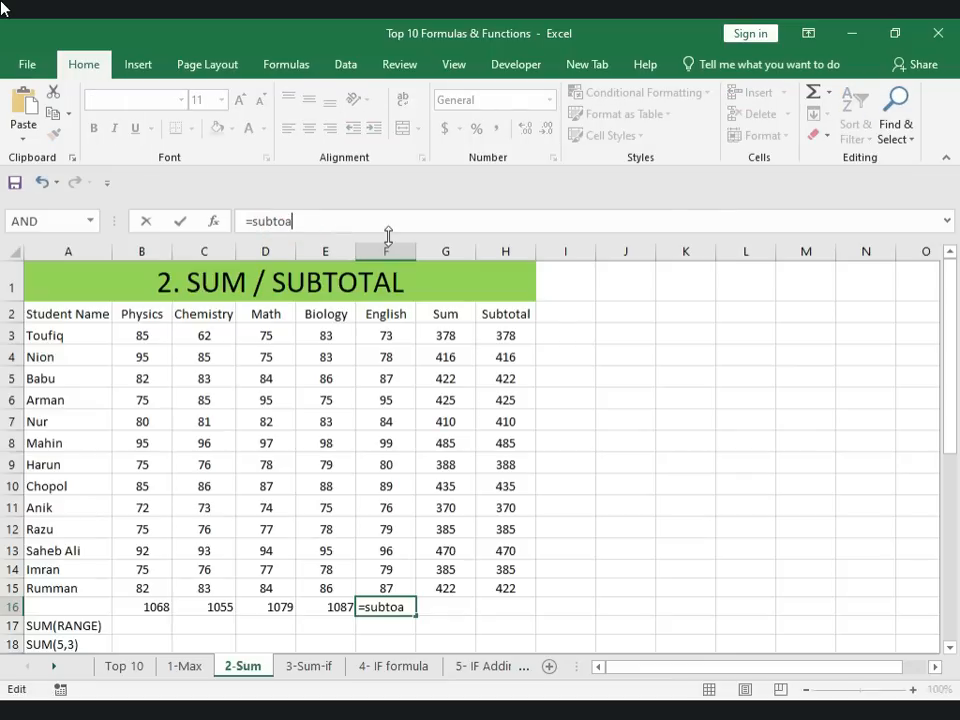
pyautogui.press('BackSpace')
pyautogui.write('tal(')
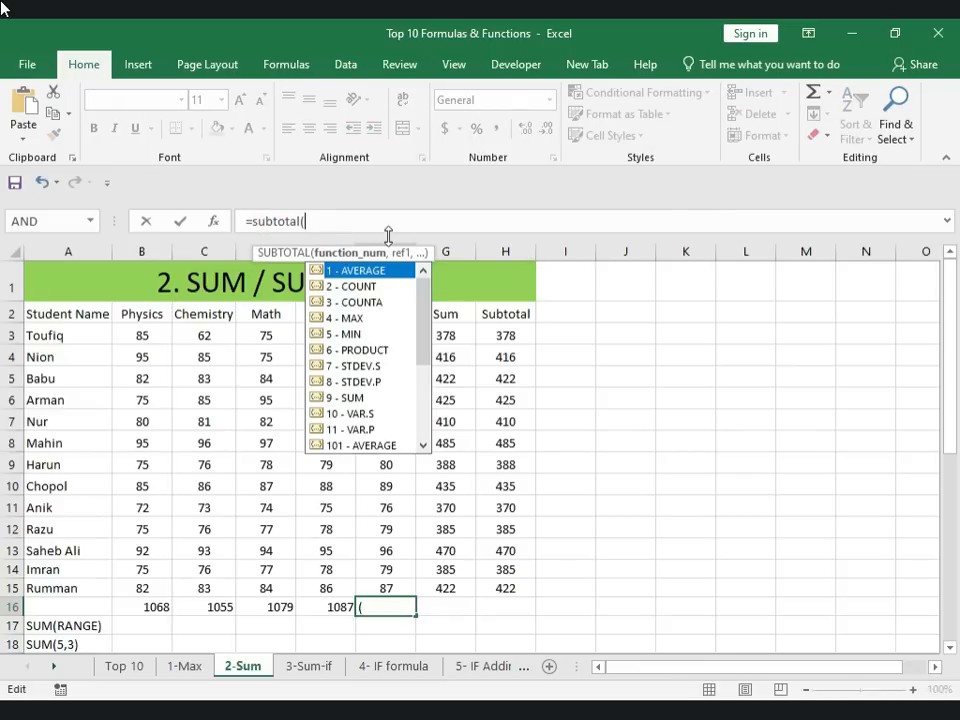
pyautogui.write('109,')
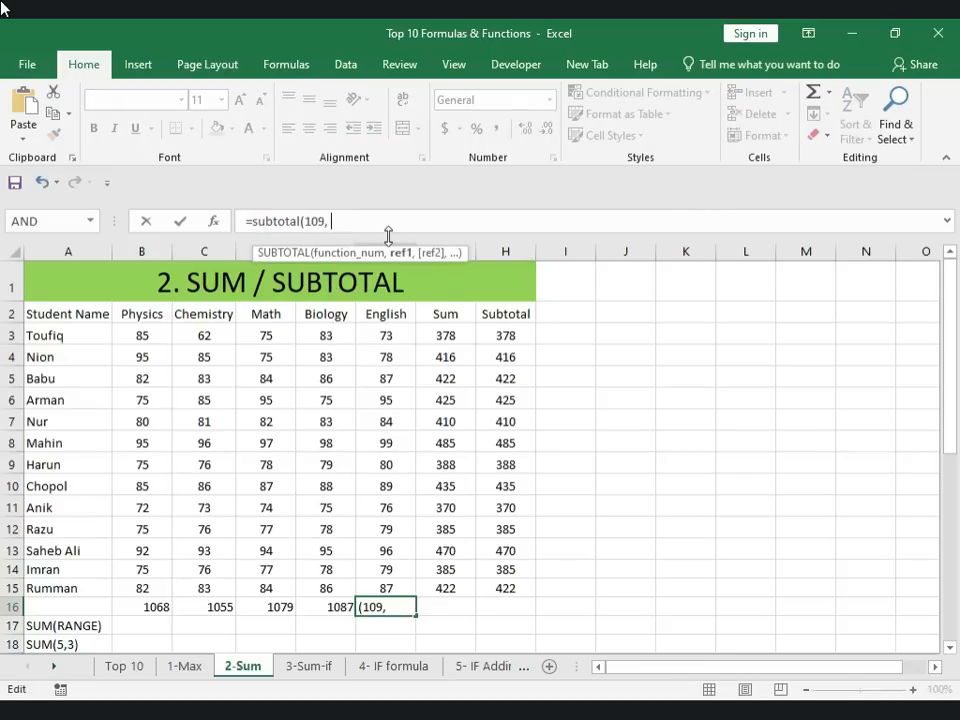
pyautogui.moveTo(386, 335); pyautogui.dragTo(390, 593)
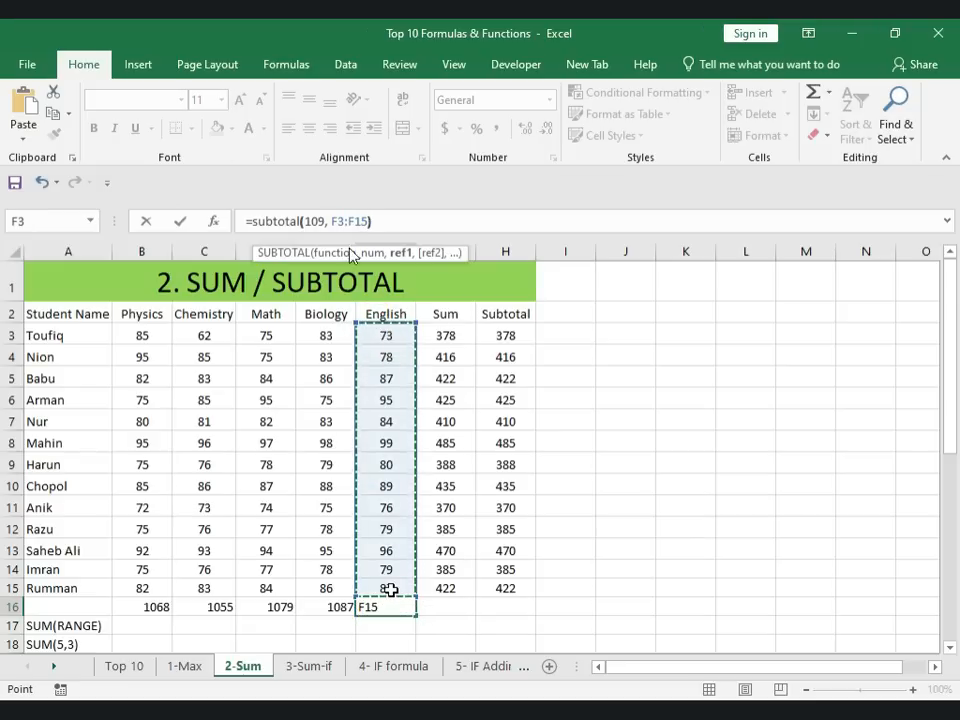
pyautogui.write(')')
pyautogui.press('Return')
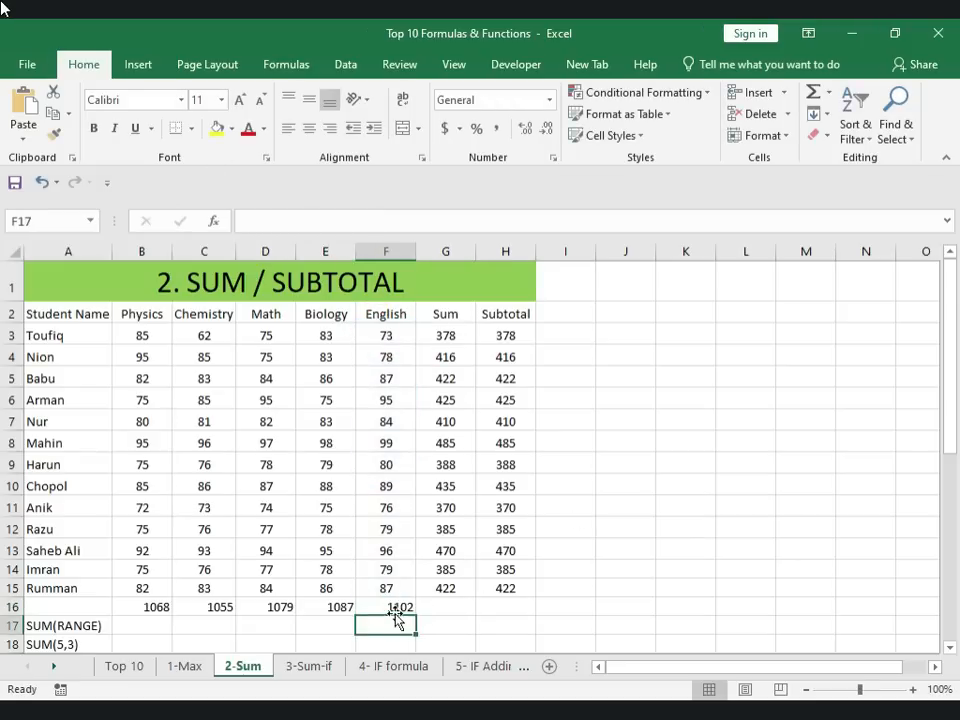
pyautogui.click(395, 606)
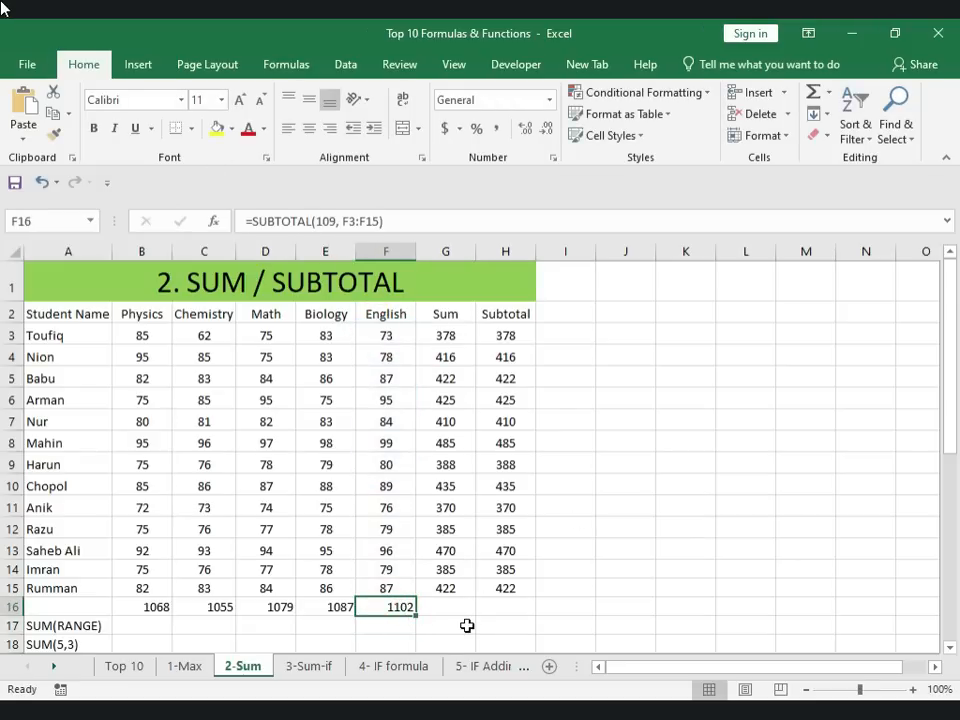
# Step: Add filters to the header row A2:H2 of the mark table
pyautogui.moveTo(505, 313); pyautogui.dragTo(47, 301)
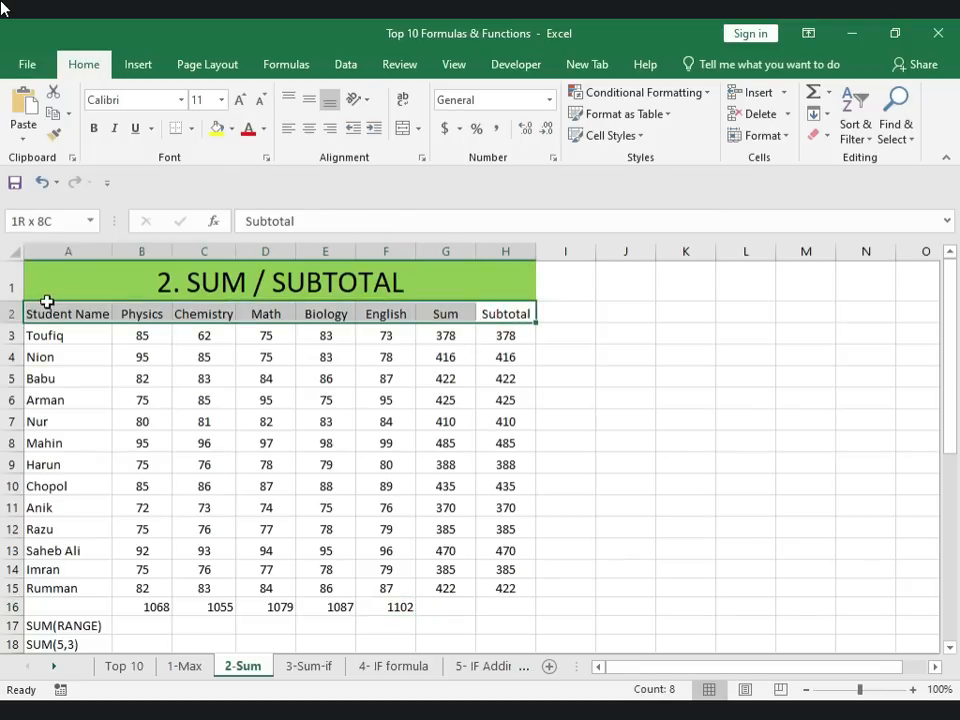
pyautogui.click(857, 130)
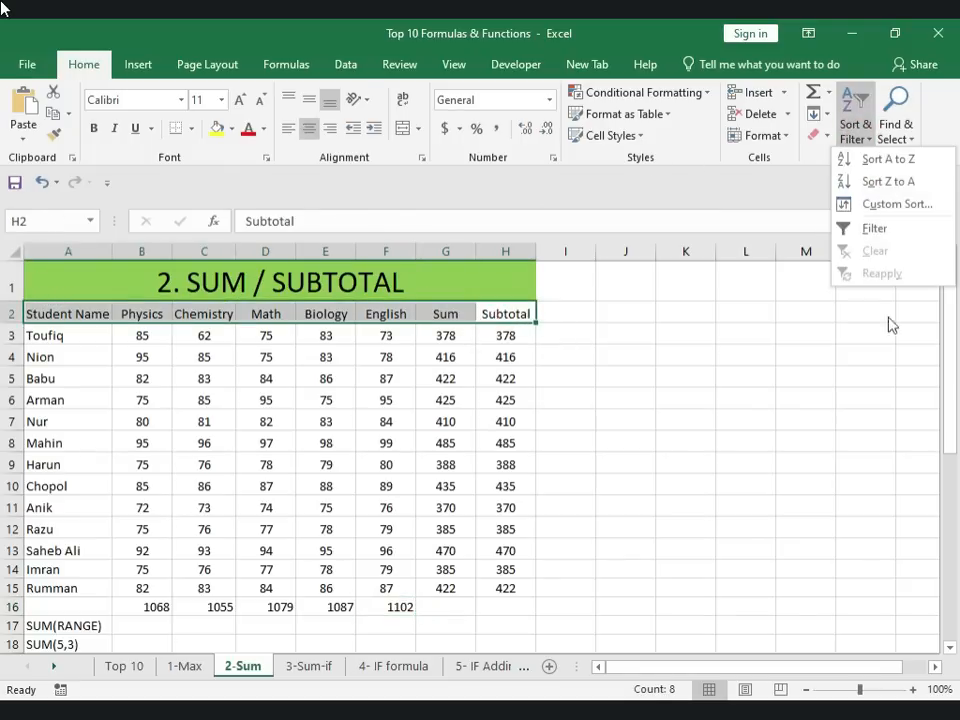
pyautogui.click(874, 228)
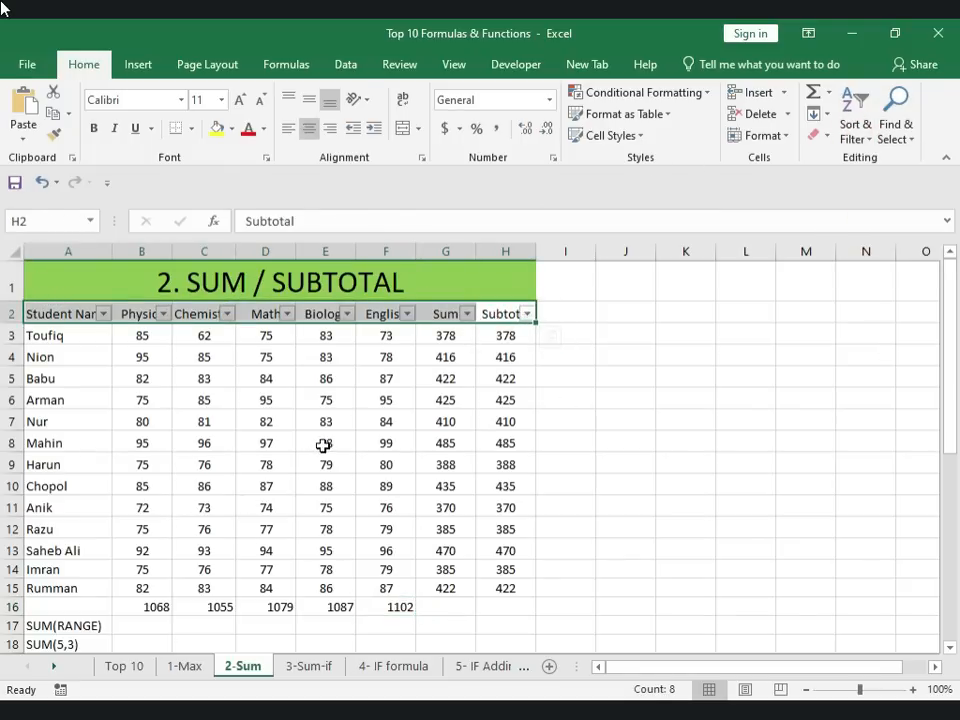
pyautogui.click(407, 314)
pyautogui.click(463, 465)
# Step: Filter the Student Name column to hide the students in rows 9, 10 and 14
pyautogui.click(103, 314)
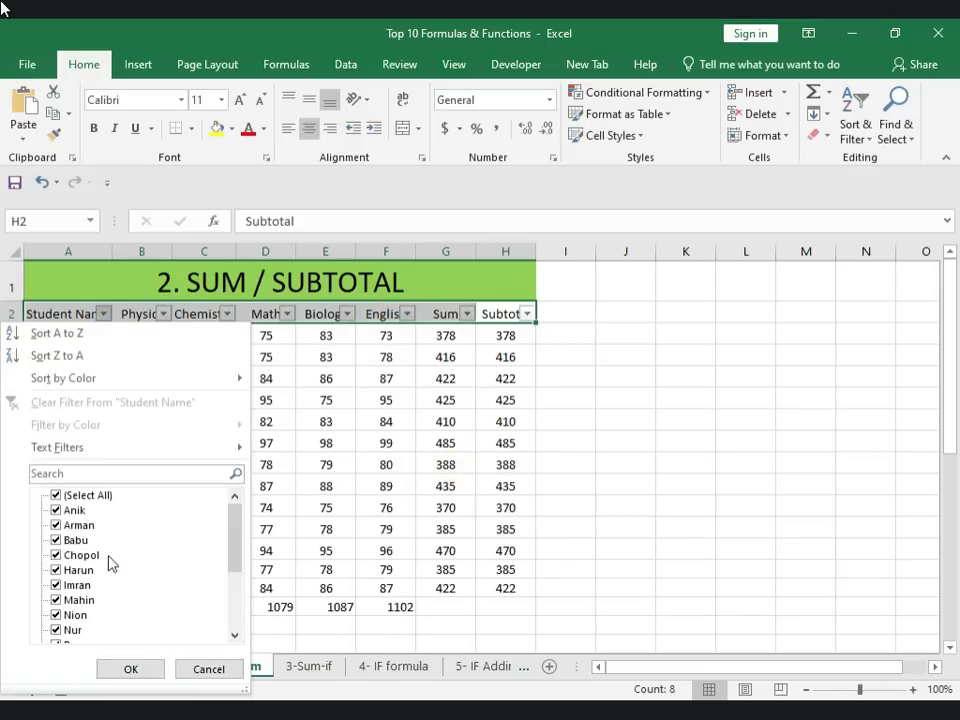
pyautogui.click(56, 555)
pyautogui.click(56, 570)
pyautogui.click(56, 585)
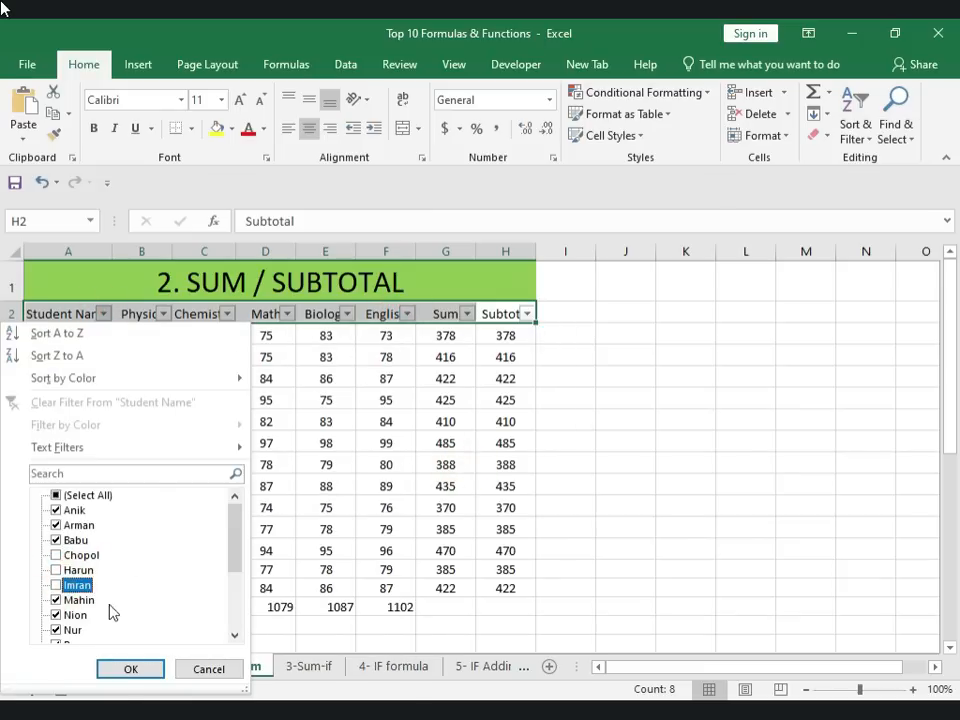
pyautogui.click(129, 669)
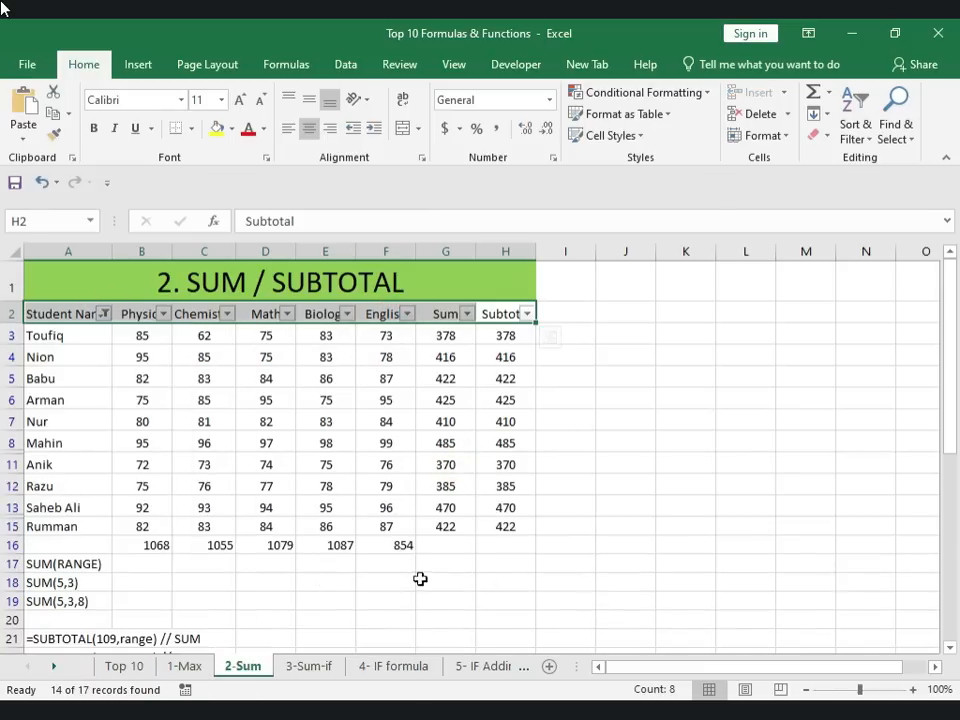
# Step: Compare the SUM total in E16 with the SUBTOTAL result in F16 and check it against the visible English marks
pyautogui.click(422, 580)
pyautogui.click(336, 544)
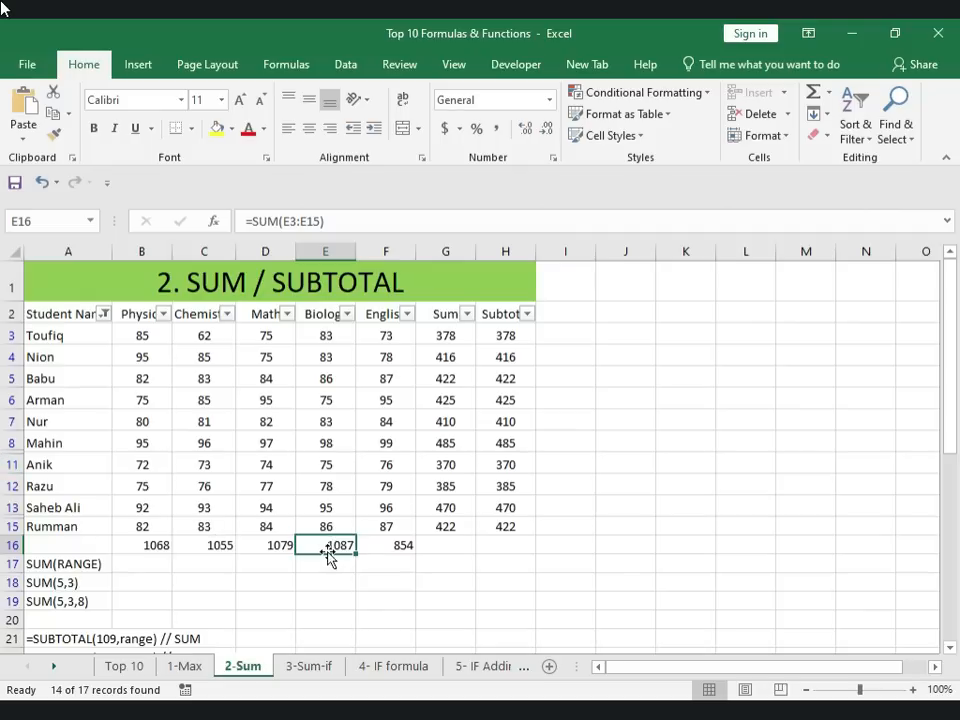
pyautogui.click(403, 547)
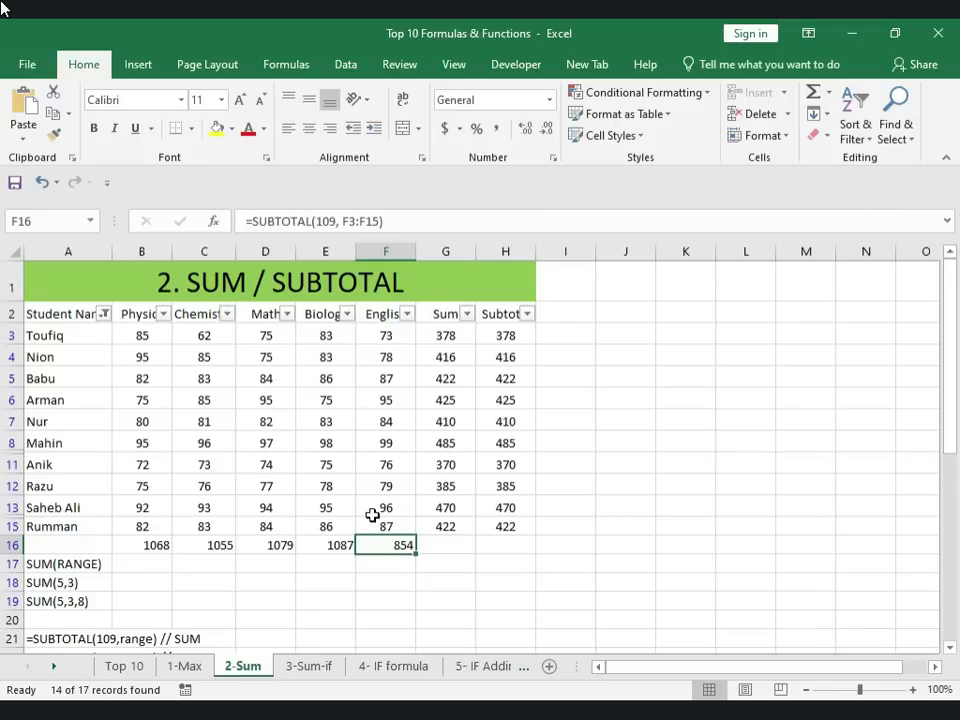
pyautogui.moveTo(379, 336); pyautogui.dragTo(380, 526)
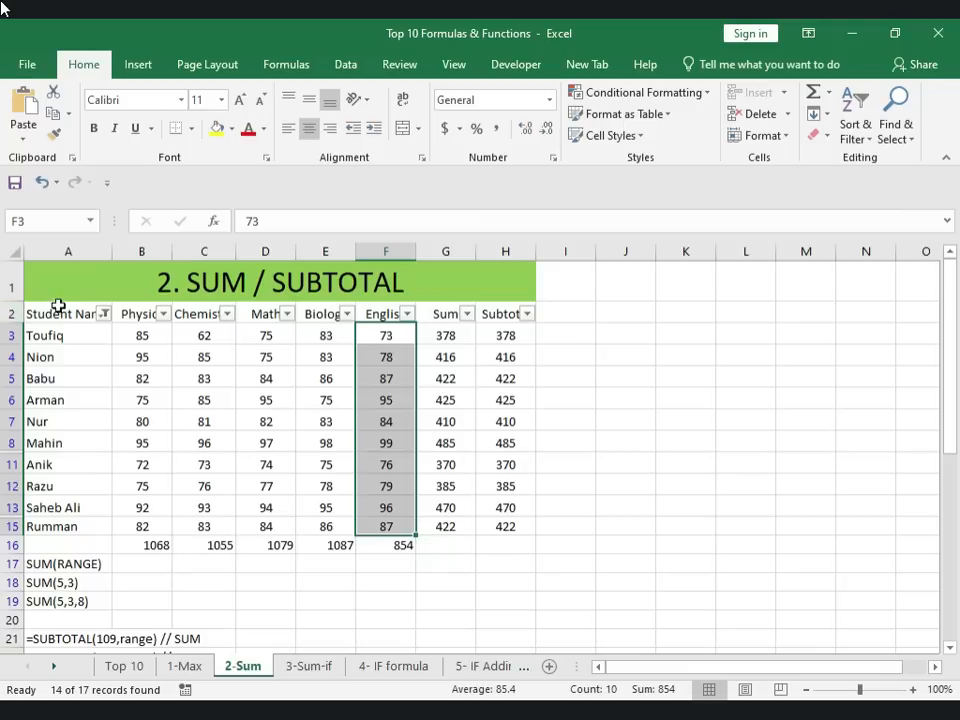
# Step: Reselect all students in the Student Name filter to show every row again
pyautogui.click(104, 314)
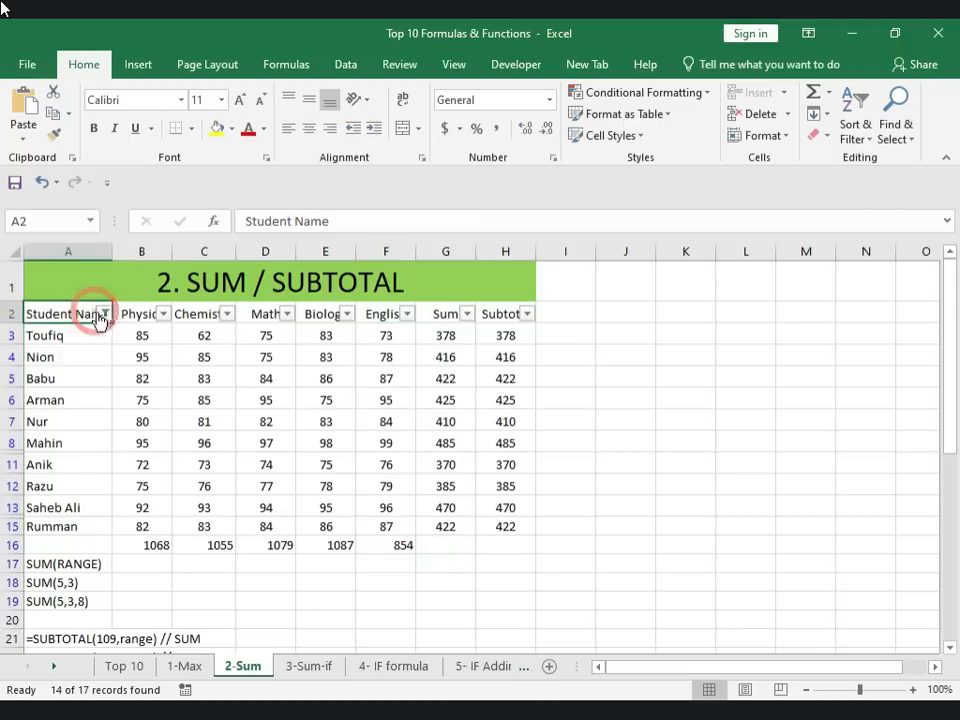
pyautogui.click(85, 496)
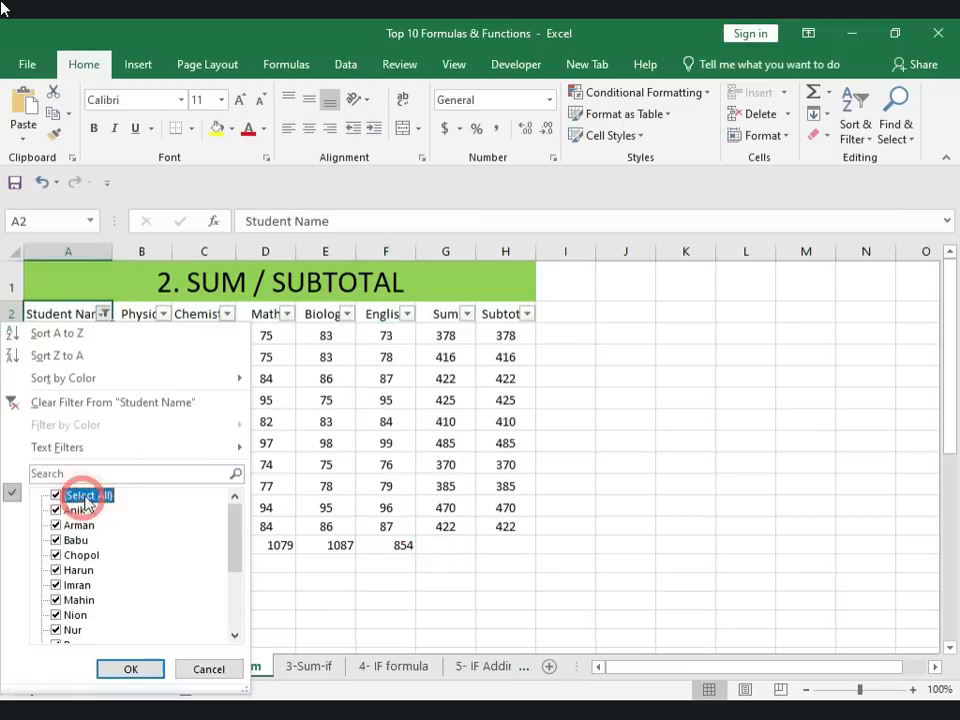
pyautogui.click(127, 668)
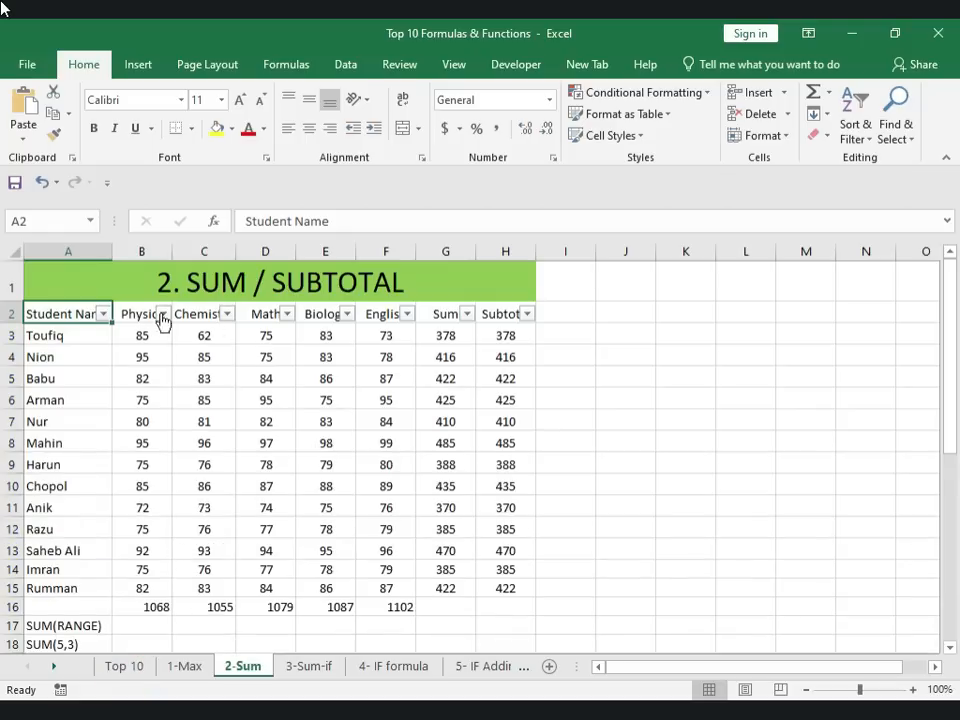
pyautogui.click(12, 314)
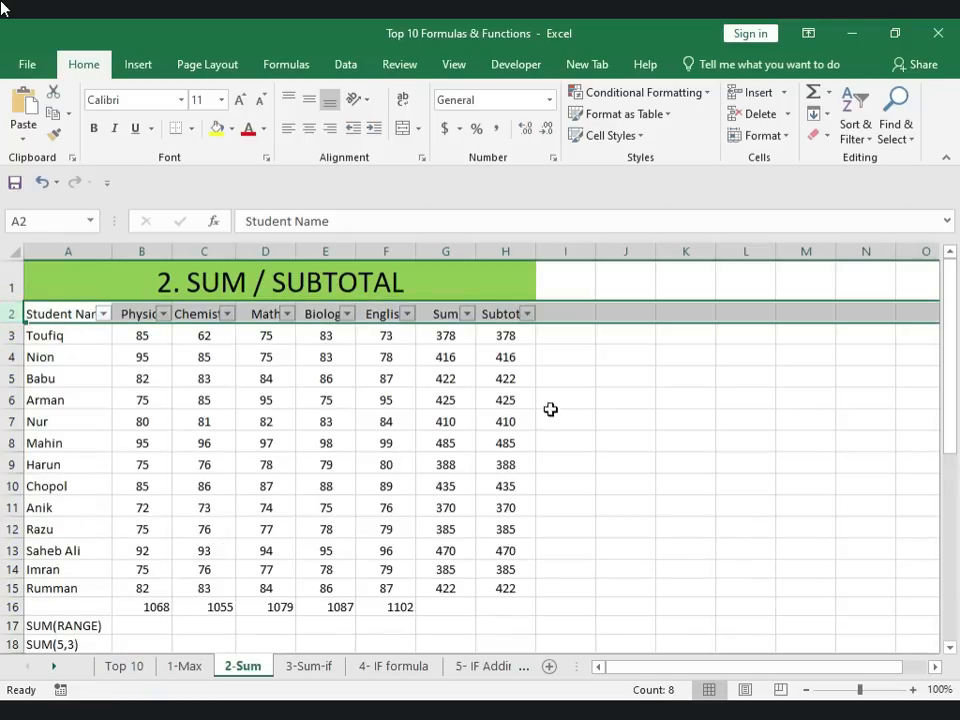
pyautogui.click(376, 421)
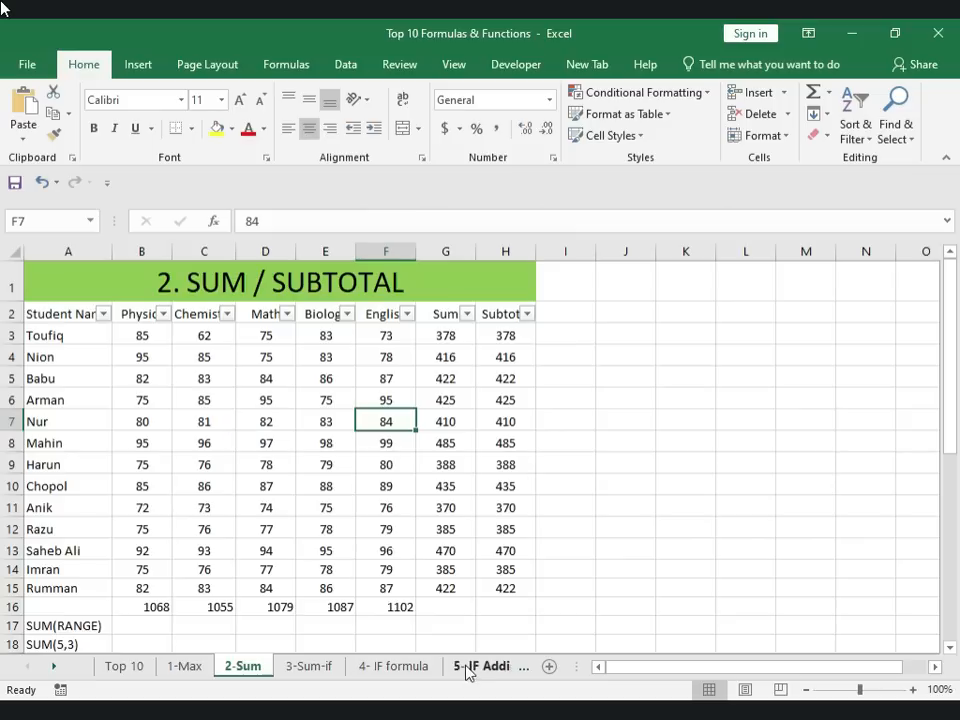
# Step: Open the 3-Sum-if sheet and look over its title and the Sum-if and Sum-ifs columns
pyautogui.click(303, 666)
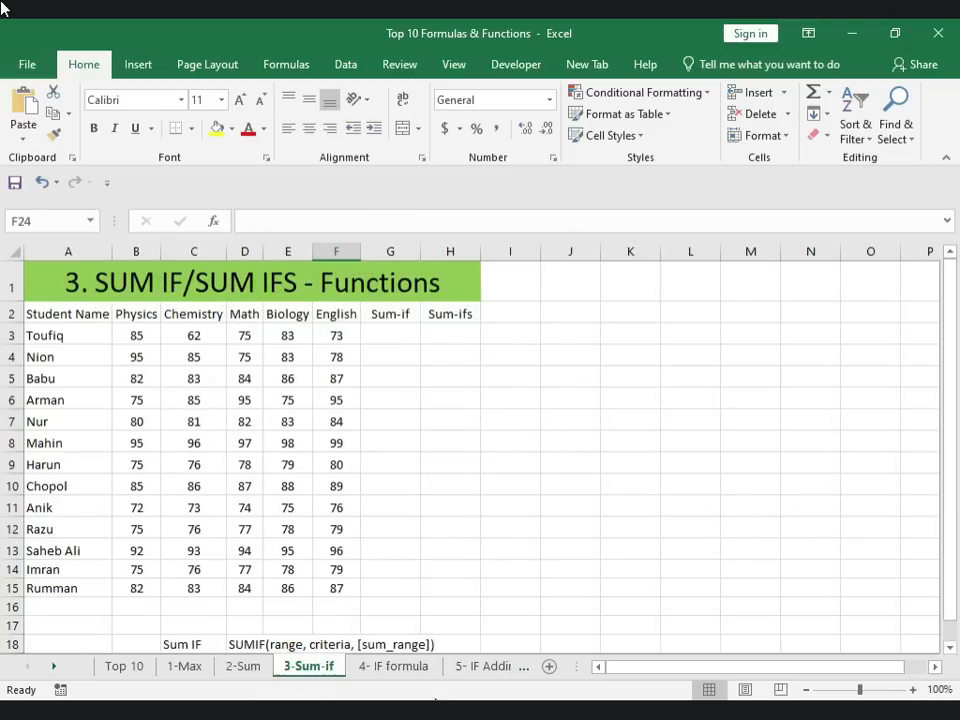
pyautogui.click(107, 281)
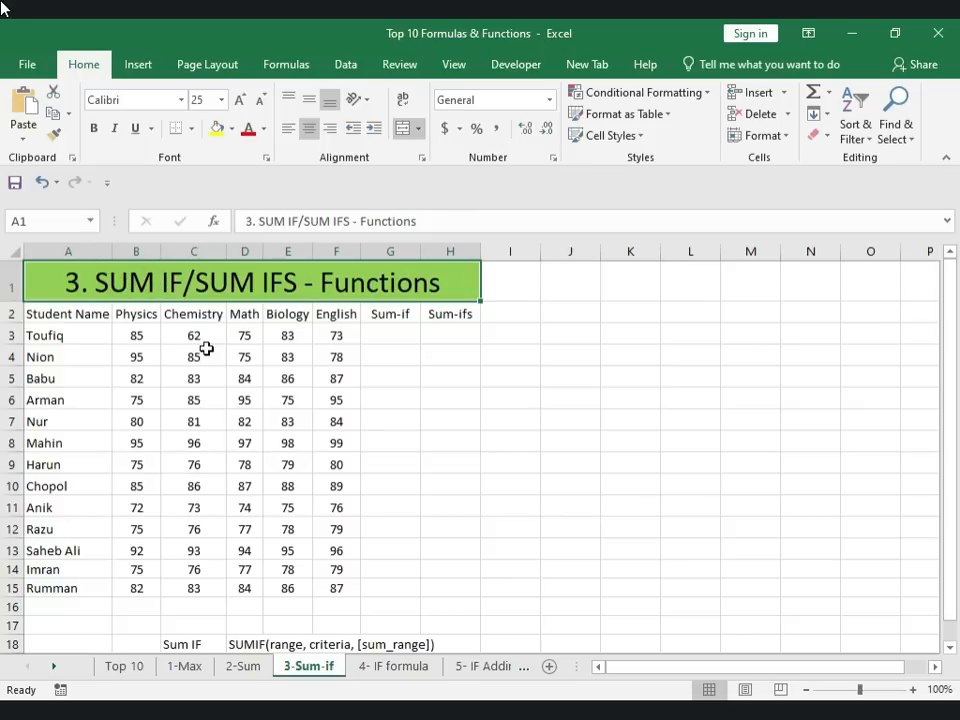
pyautogui.click(388, 331)
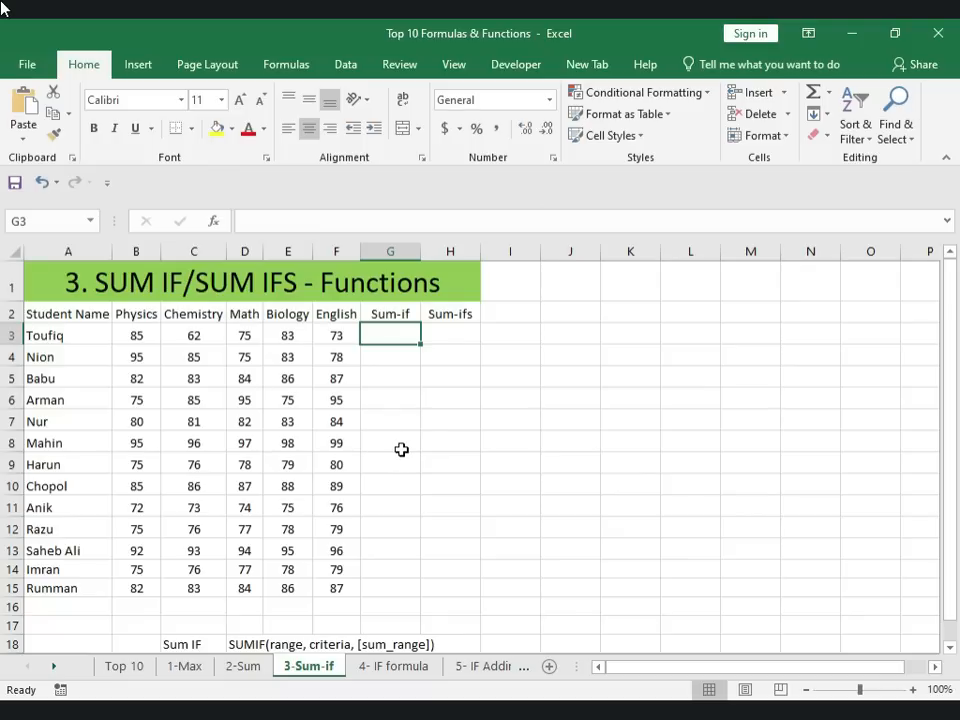
pyautogui.click(386, 311)
pyautogui.click(412, 342)
pyautogui.click(452, 313)
pyautogui.click(455, 337)
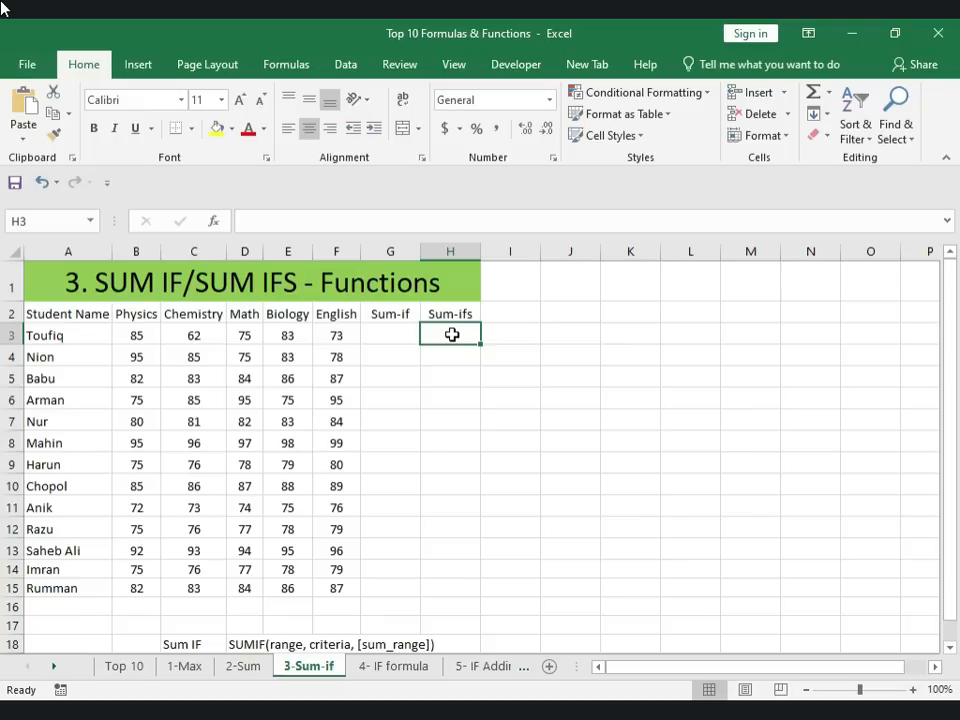
# Step: Enter =SUMIF(A3:A15, "") in G3, using the student names as the range and an empty criterion
pyautogui.click(381, 315)
pyautogui.click(380, 333)
pyautogui.write('=')
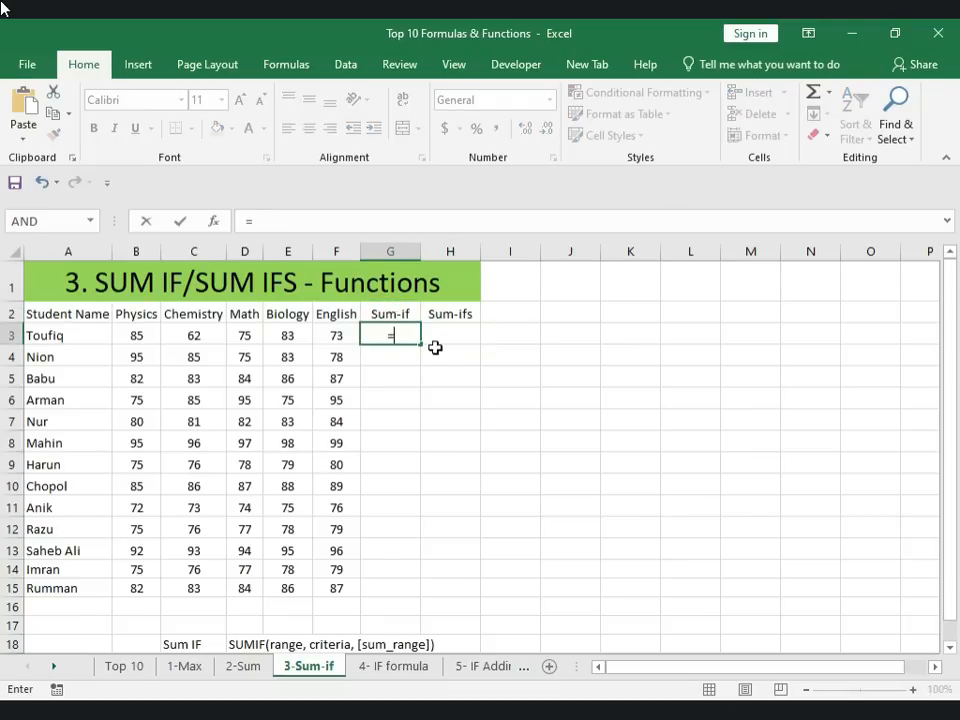
pyautogui.write('sufm')
pyautogui.press('BackSpace')
pyautogui.press('BackSpace')
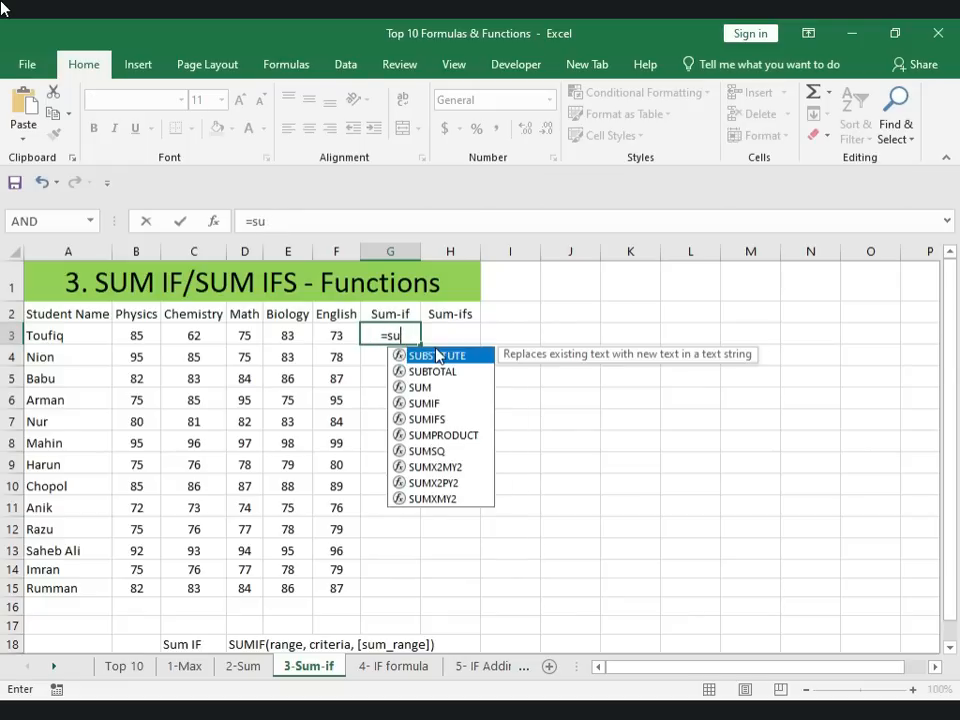
pyautogui.write('m')
pyautogui.doubleClick(420, 371)
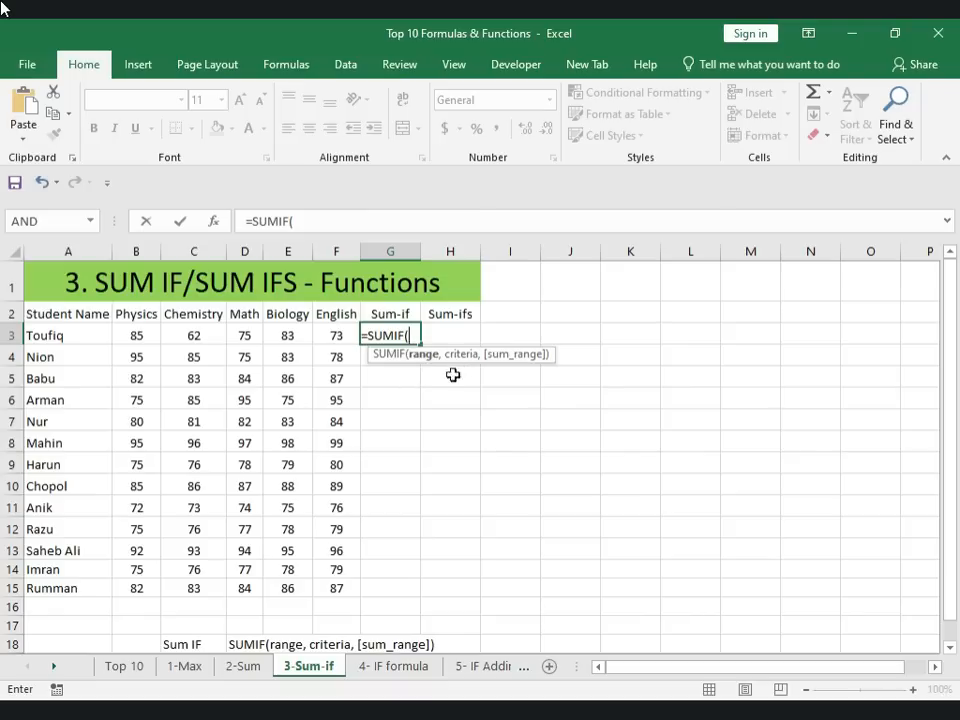
pyautogui.moveTo(39, 336); pyautogui.dragTo(47, 588)
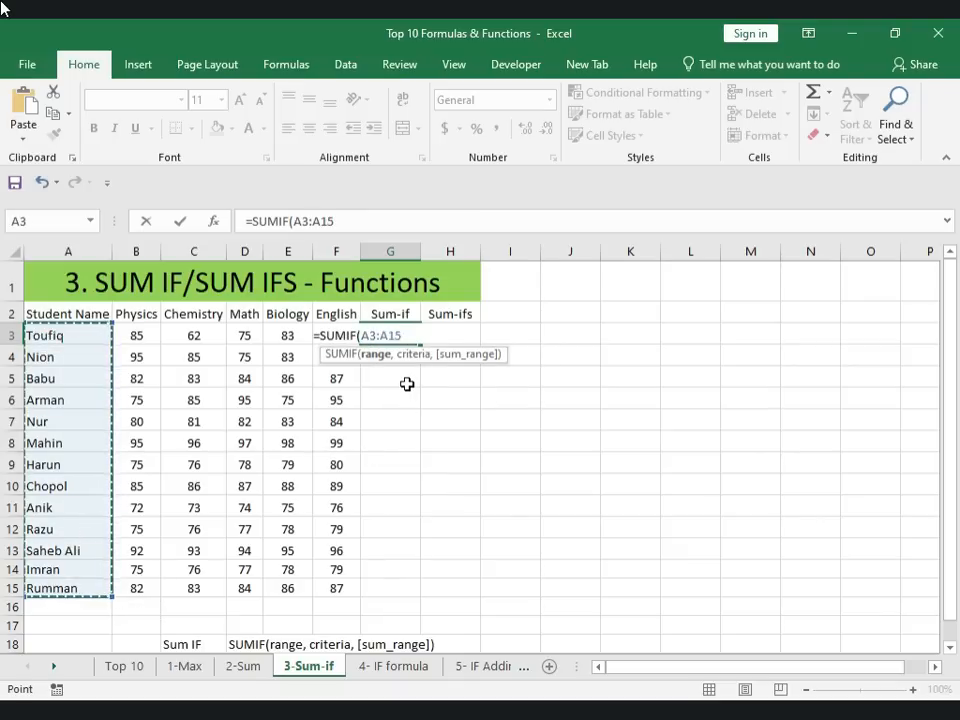
pyautogui.write(',')
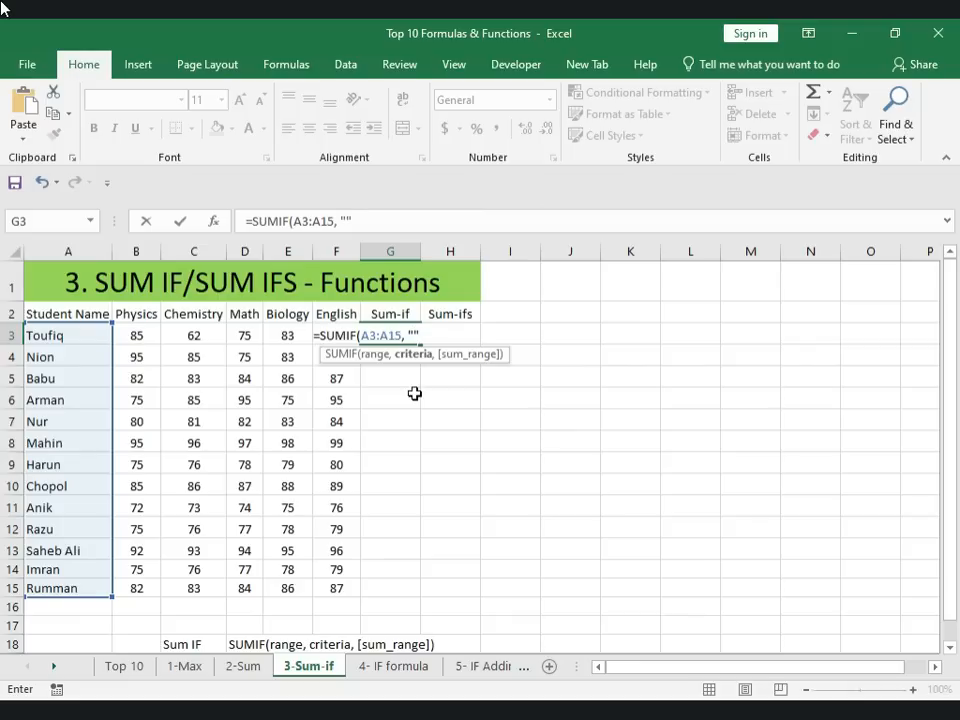
pyautogui.press('Left')
pyautogui.press('Right')
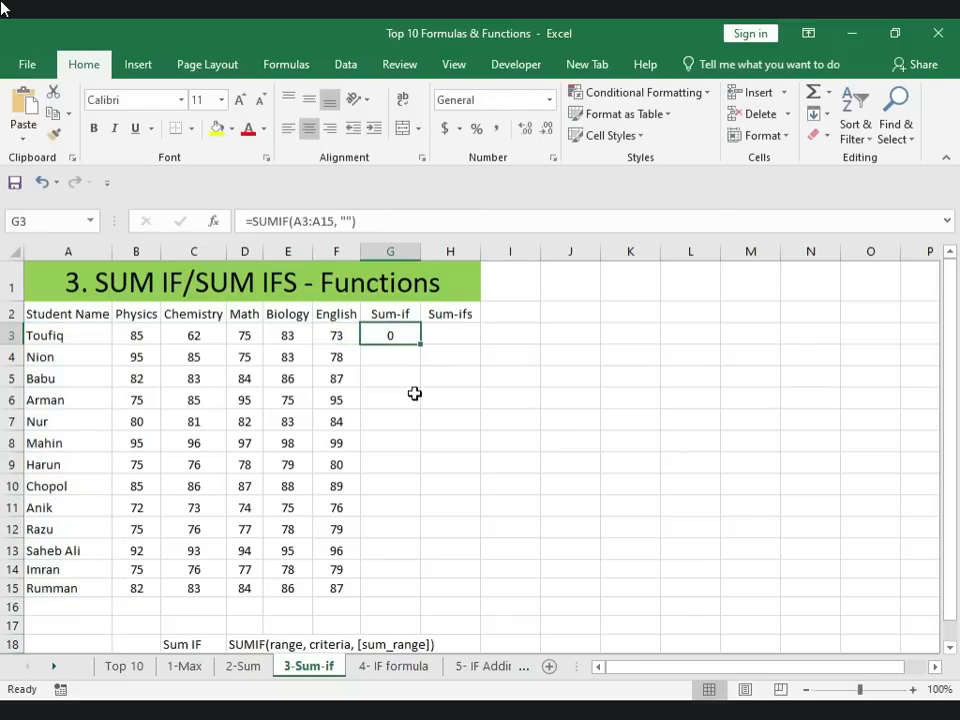
# Step: Complete the SUMIF formula in G3 with the first student's name as the criterion and B3:F3 as the sum range
pyautogui.click(349, 220)
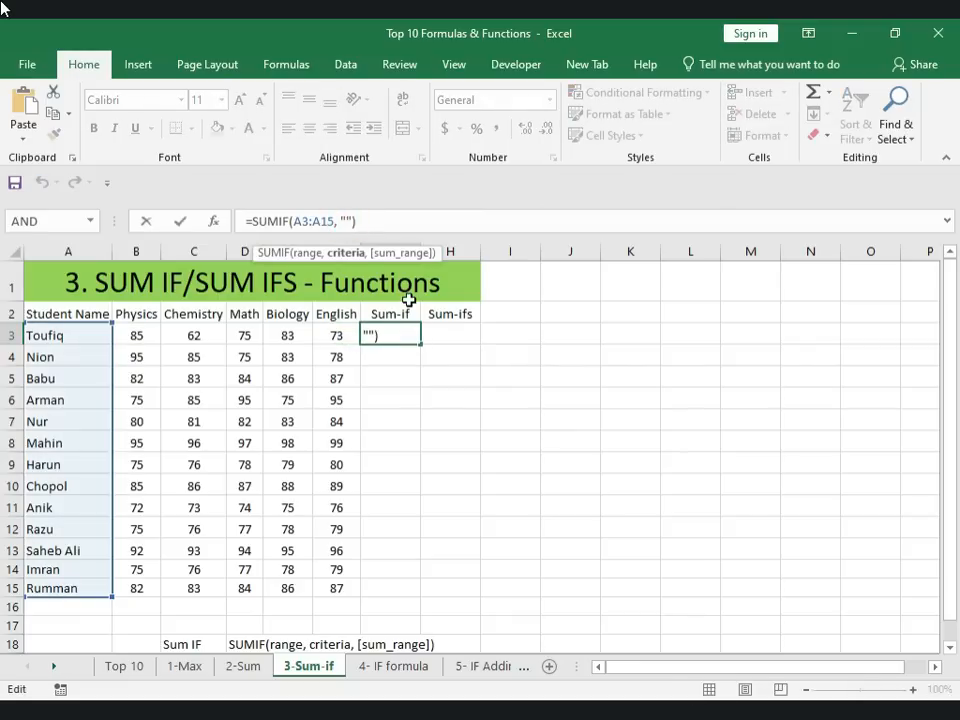
pyautogui.write('Tou')
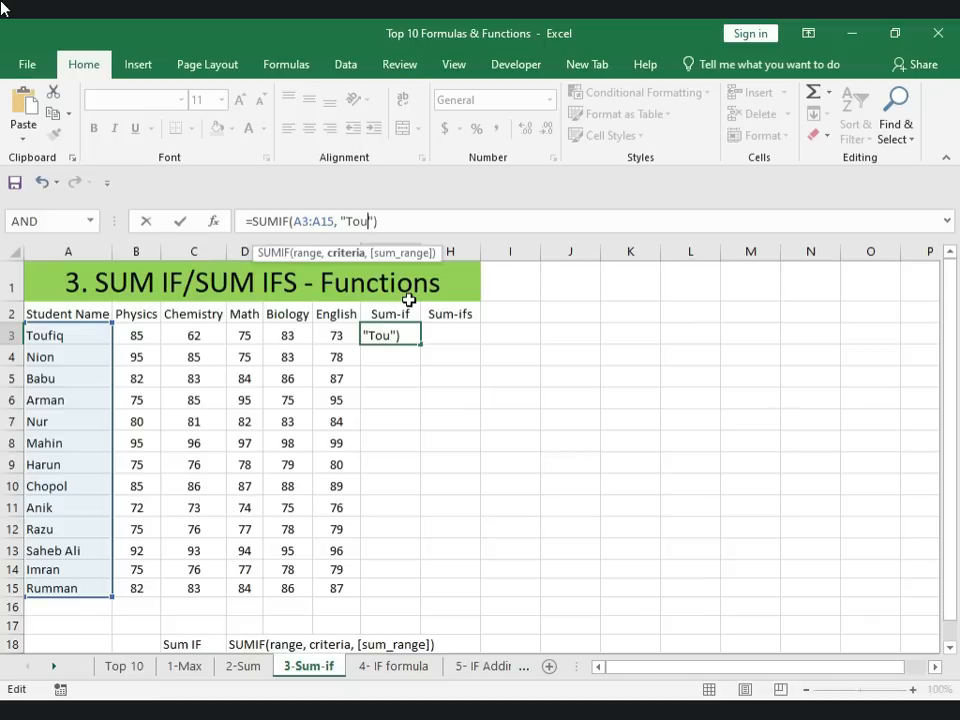
pyautogui.write('fiq",')
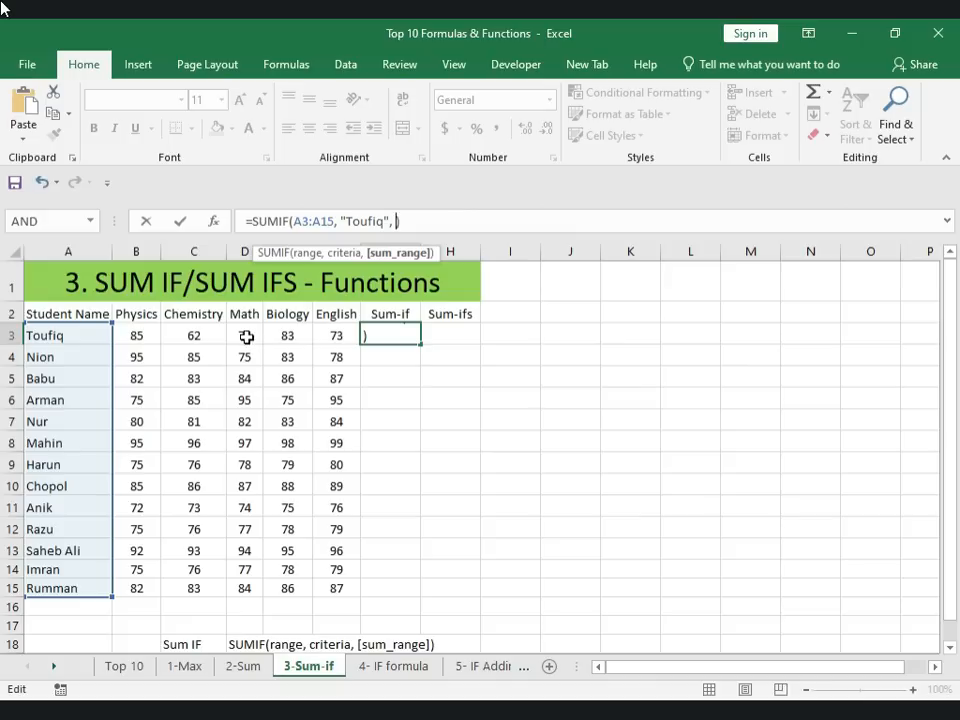
pyautogui.moveTo(137, 335); pyautogui.dragTo(334, 338)
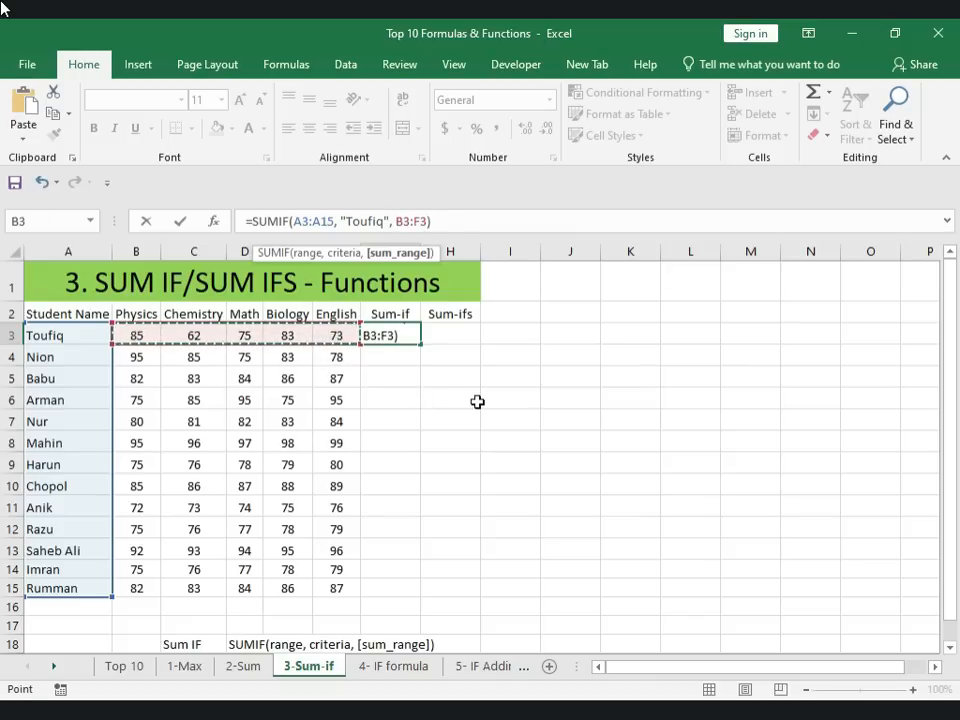
pyautogui.press('Return')
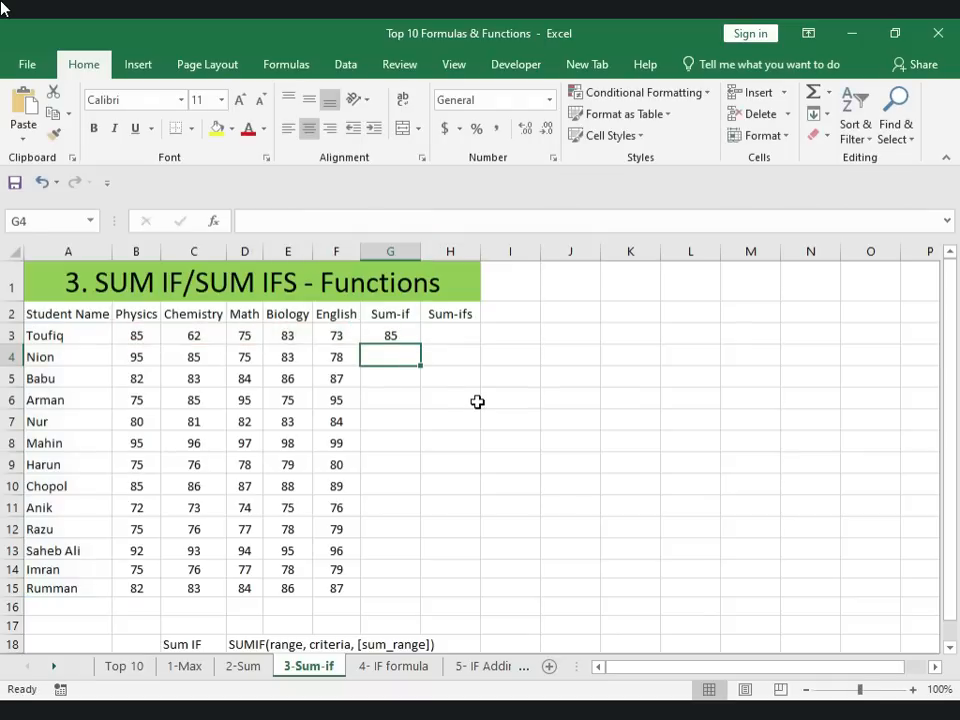
# Step: Replace the sum range in the G3 SUMIF formula with the Physics marks B3:B15
pyautogui.click(390, 333)
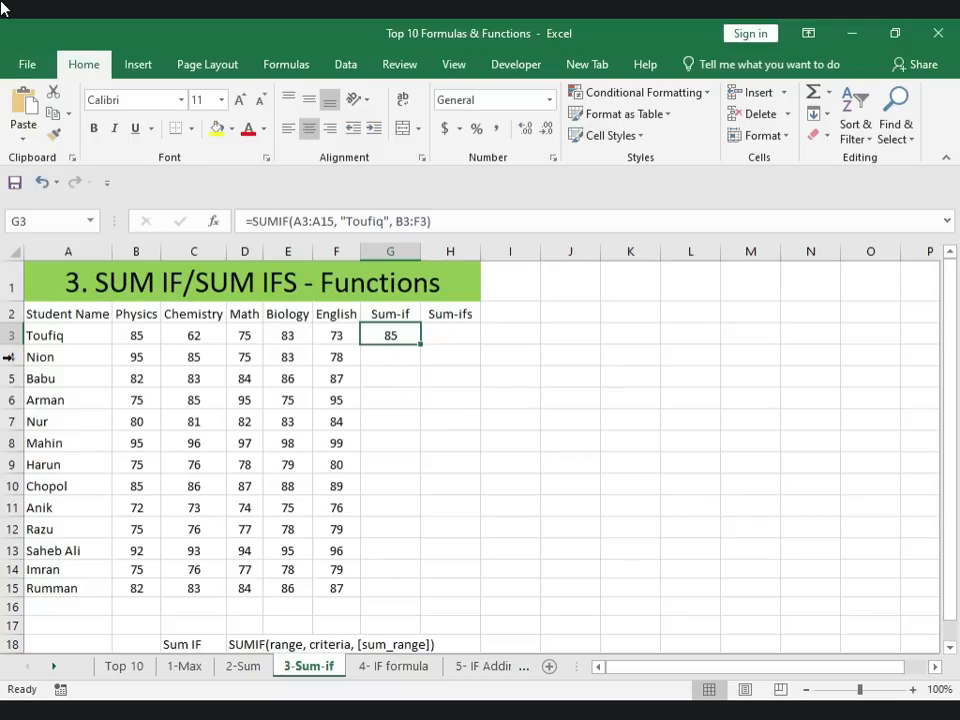
pyautogui.click(152, 342)
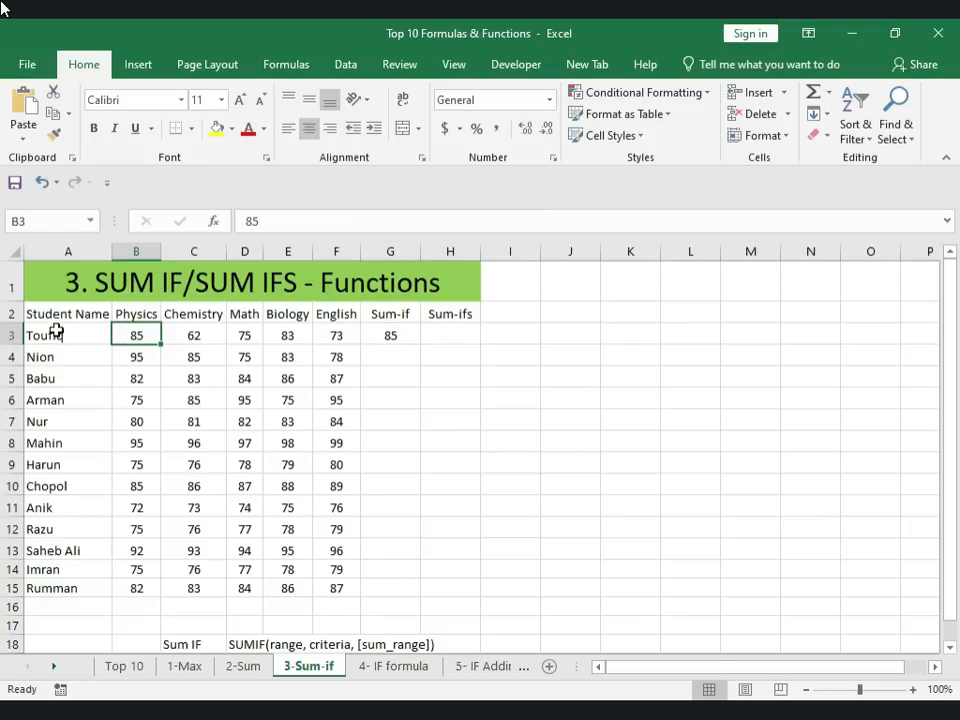
pyautogui.click(418, 342)
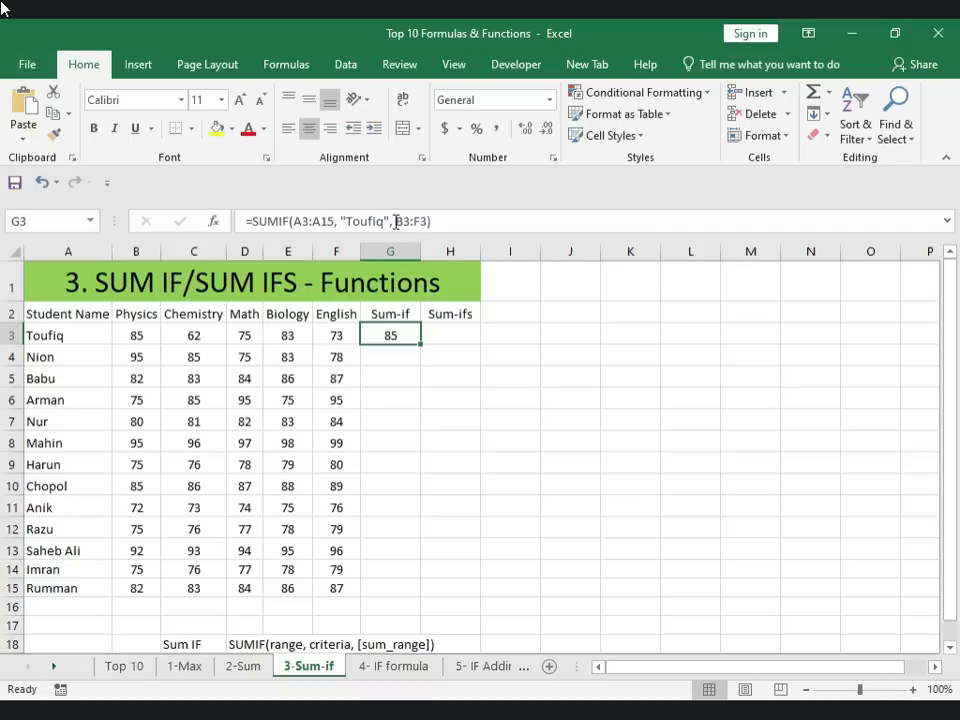
pyautogui.moveTo(396, 221); pyautogui.dragTo(428, 221)
pyautogui.press('BackSpace')
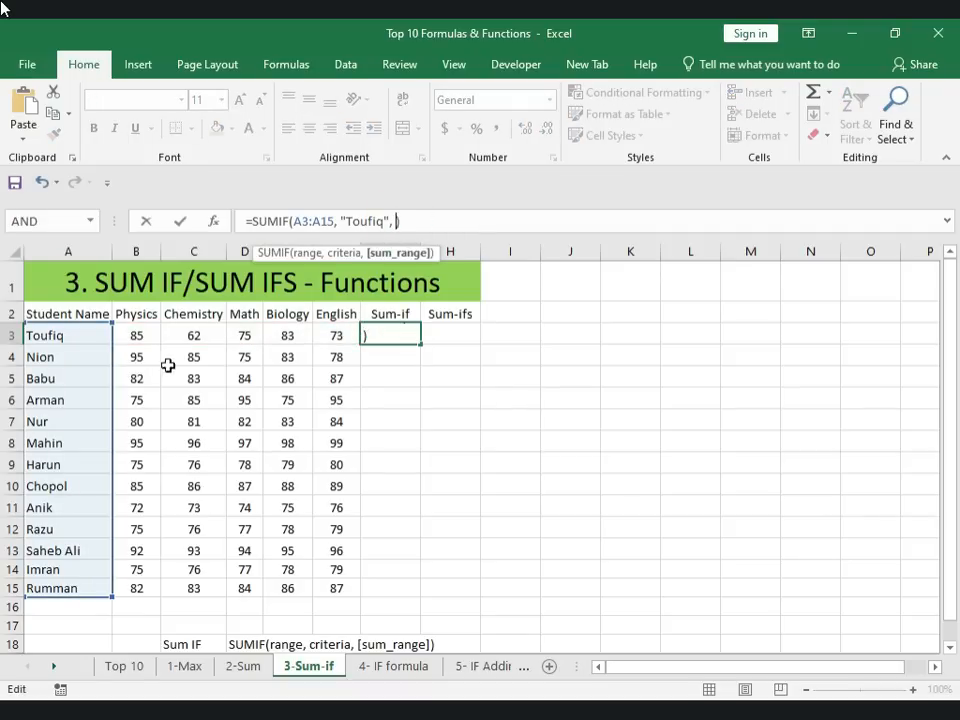
pyautogui.moveTo(143, 335); pyautogui.dragTo(128, 588)
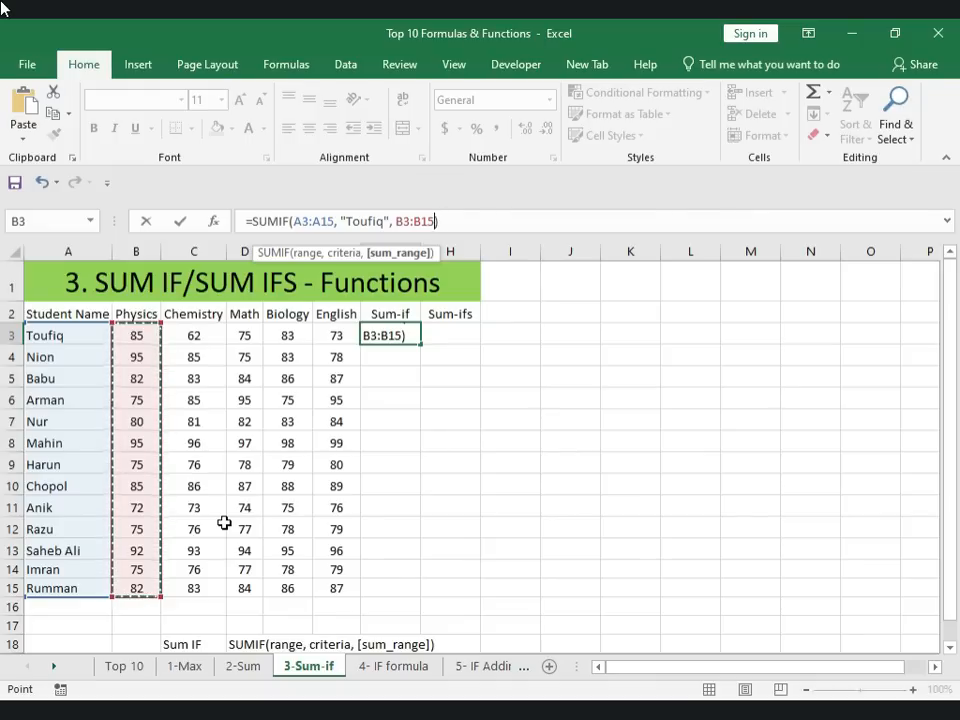
pyautogui.press('Return')
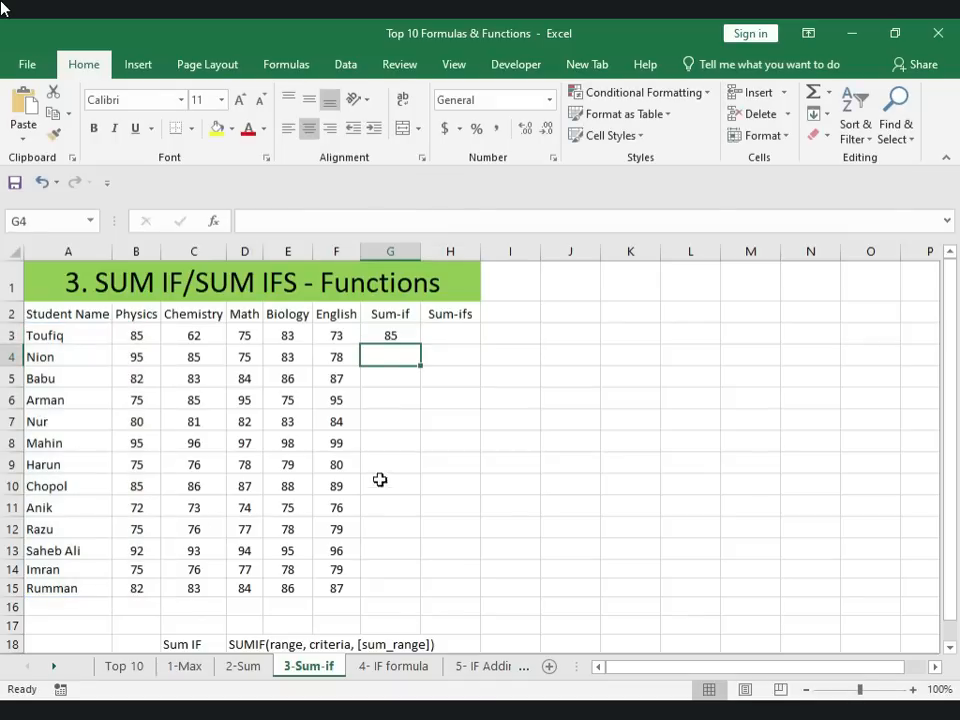
# Step: Check the G3 result against the first student's Physics mark and fill the SUMIF formula down to G15
pyautogui.moveTo(75, 336); pyautogui.dragTo(136, 332)
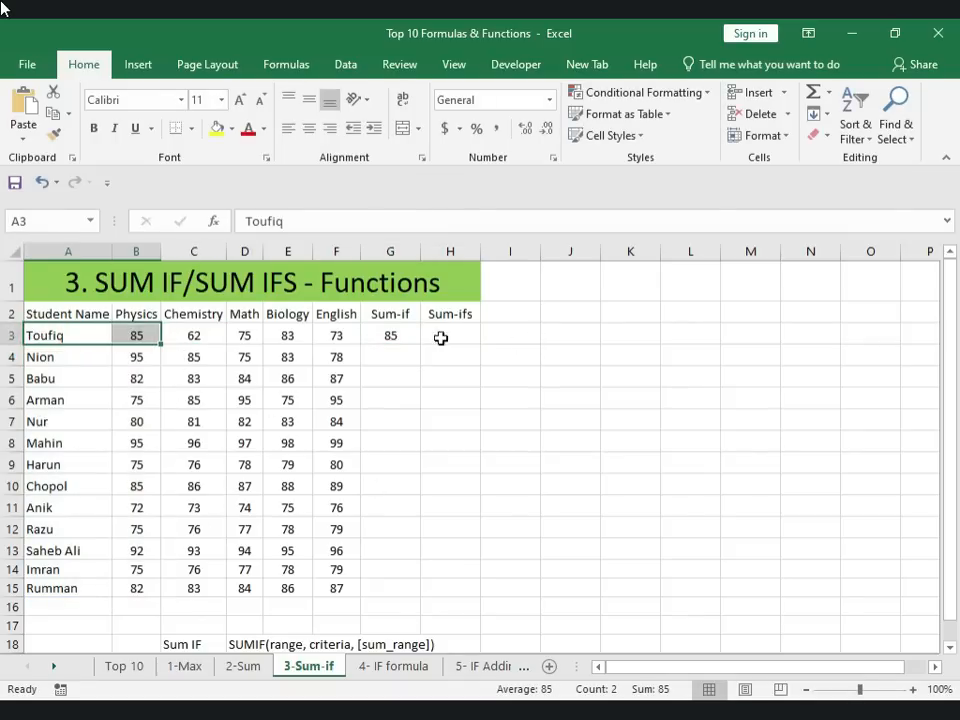
pyautogui.click(388, 341)
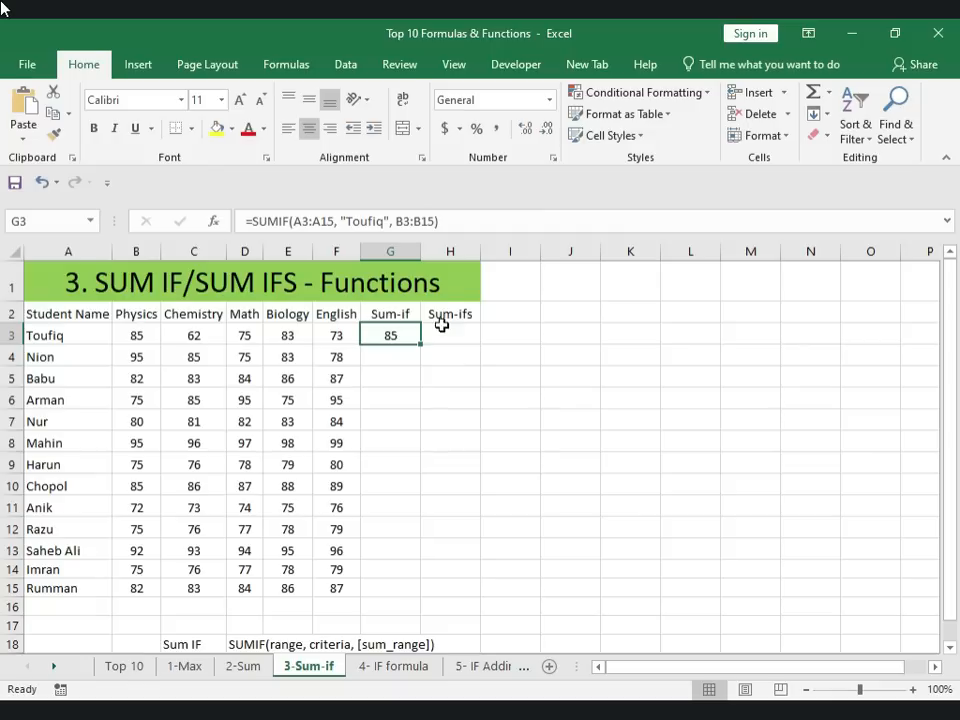
pyautogui.click(441, 333)
pyautogui.click(390, 336)
pyautogui.doubleClick(422, 344)
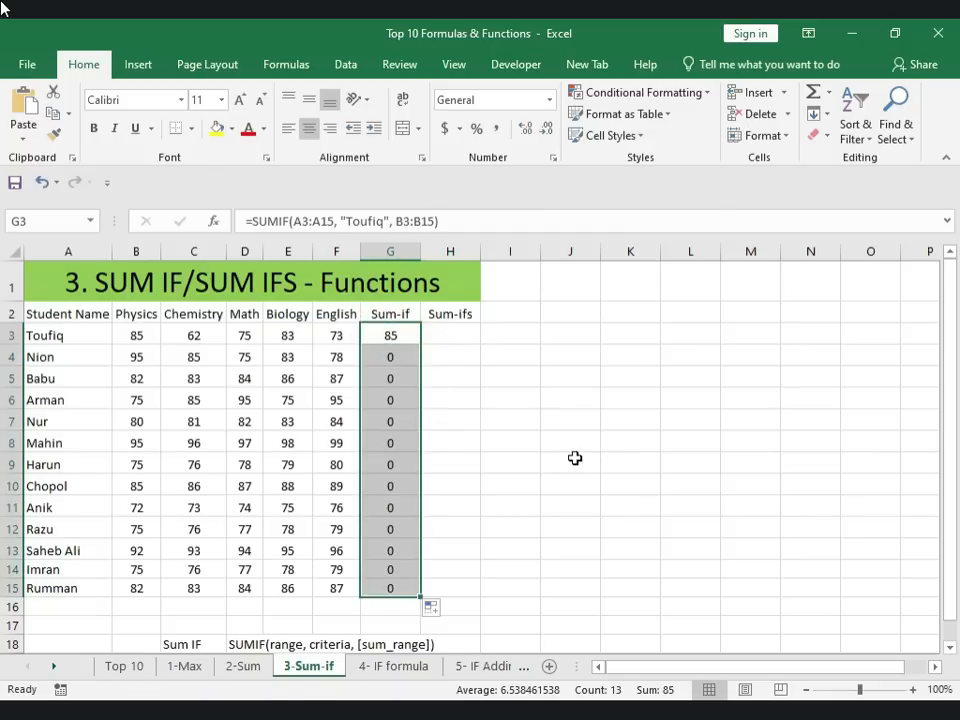
# Step: Examine the SUMIF formulas and results filled down the Sum-if column, including G4, G9 and G13
pyautogui.click(377, 356)
pyautogui.click(378, 466)
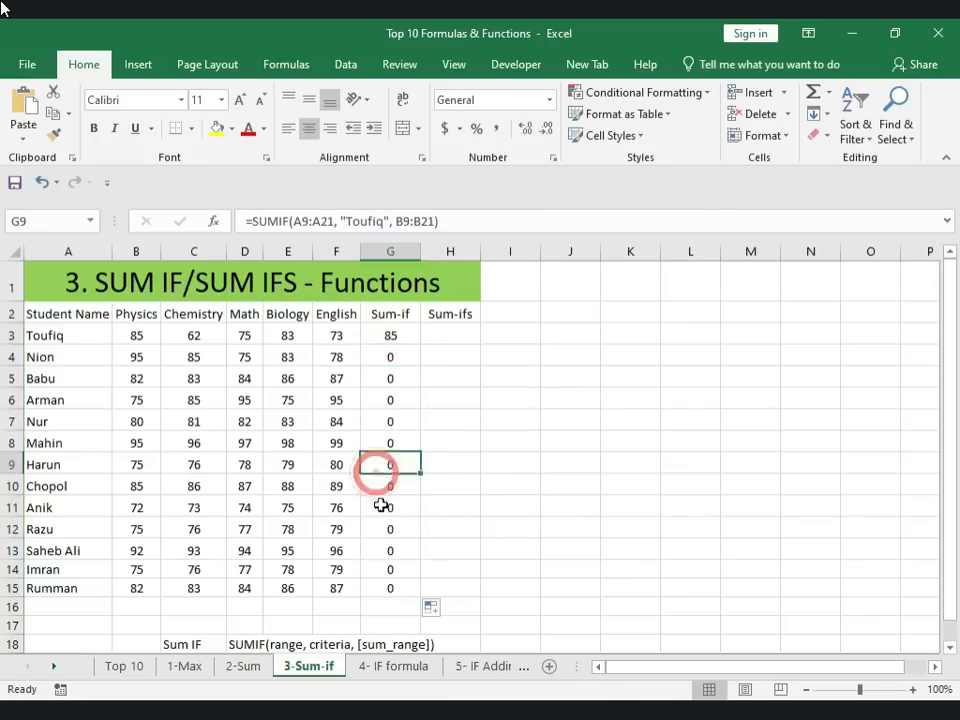
pyautogui.moveTo(376, 472); pyautogui.dragTo(380, 490)
pyautogui.click(381, 333)
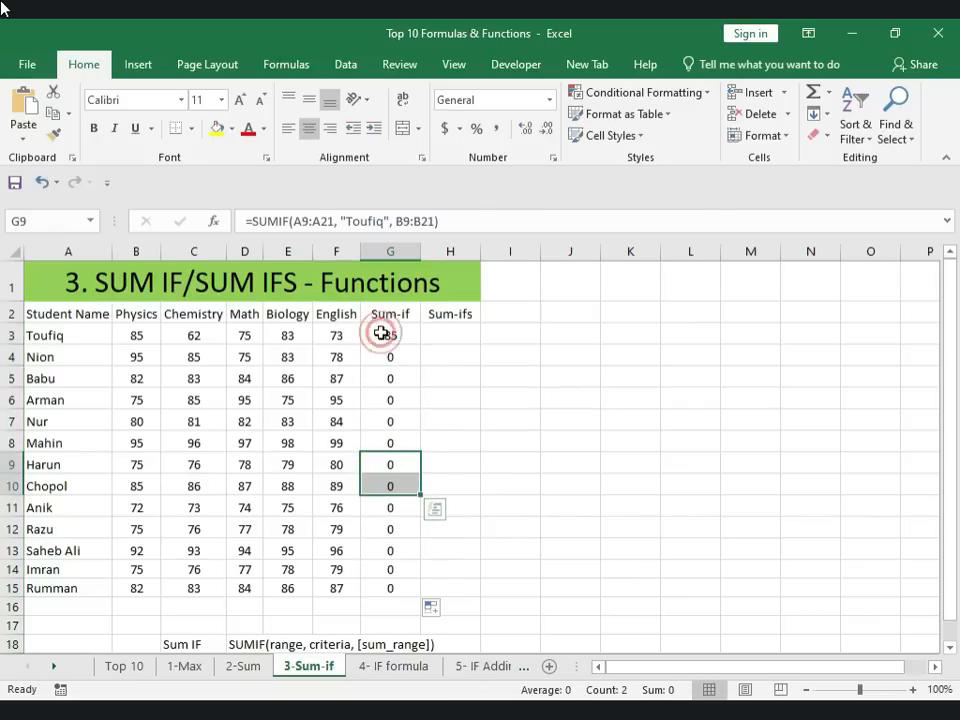
pyautogui.click(384, 546)
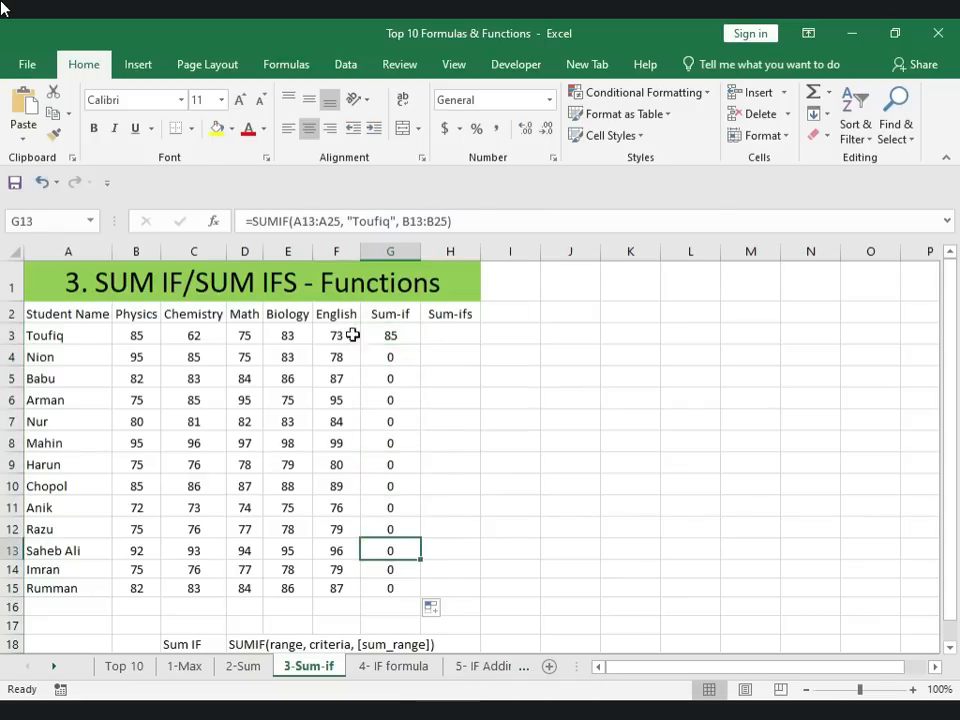
# Step: Compare the student names in column A with the Sum-if results and the criterion used in the filled formulas
pyautogui.click(50, 357)
pyautogui.click(41, 377)
pyautogui.click(41, 397)
pyautogui.click(42, 424)
pyautogui.click(54, 444)
pyautogui.click(77, 463)
pyautogui.click(83, 486)
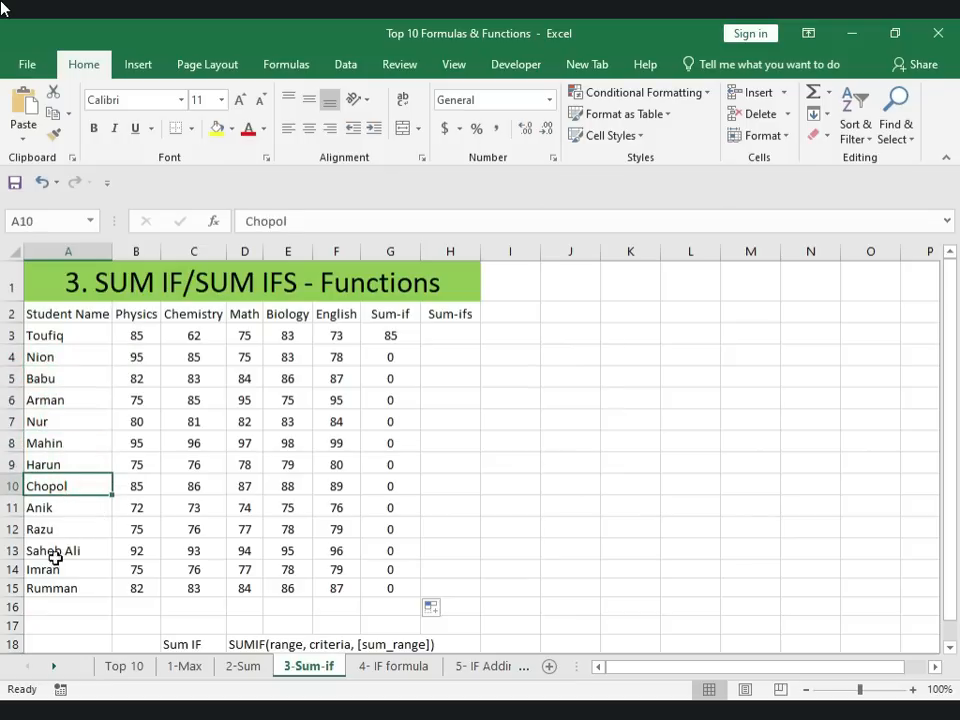
pyautogui.moveTo(63, 580); pyautogui.dragTo(45, 336)
pyautogui.moveTo(385, 582); pyautogui.dragTo(380, 356)
pyautogui.click(386, 526)
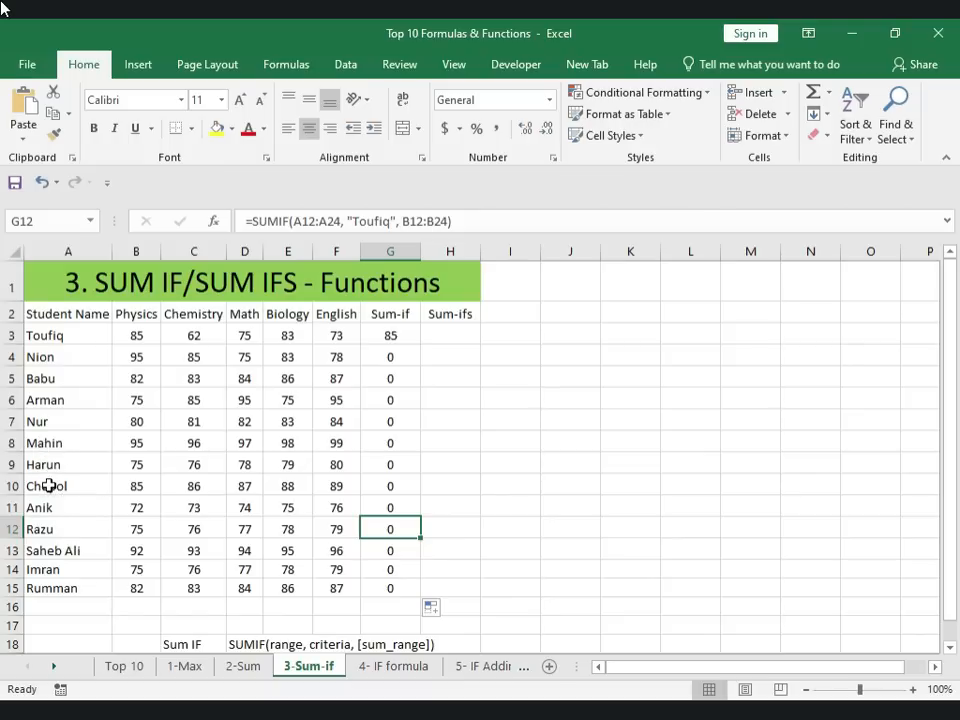
# Step: Replace the criterion in the G10 SUMIF formula with the name of the student listed in A10
pyautogui.click(382, 357)
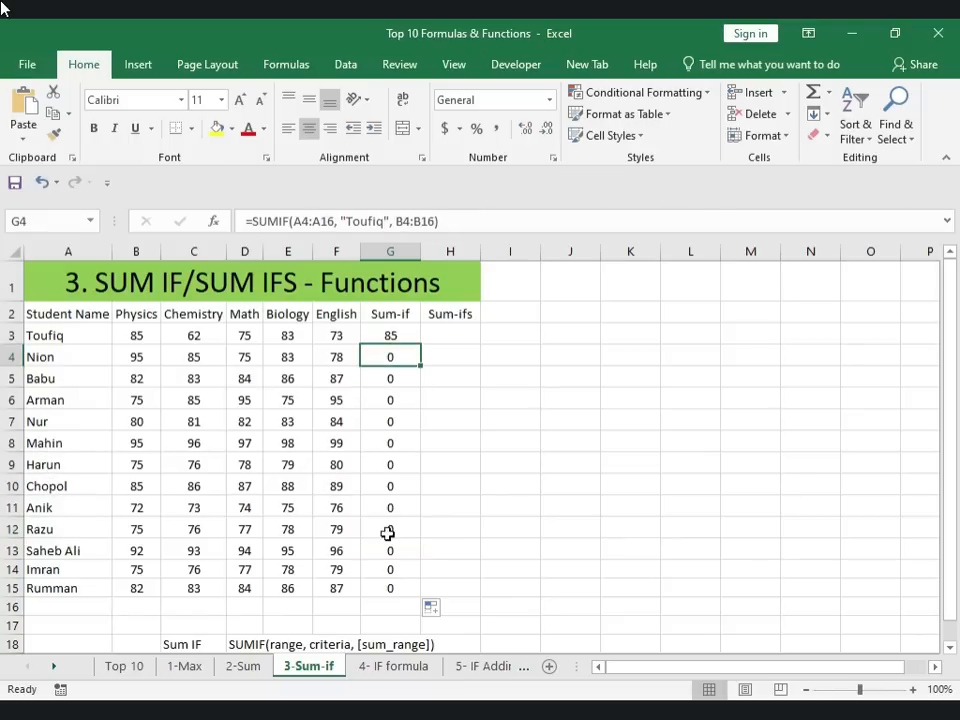
pyautogui.click(390, 486)
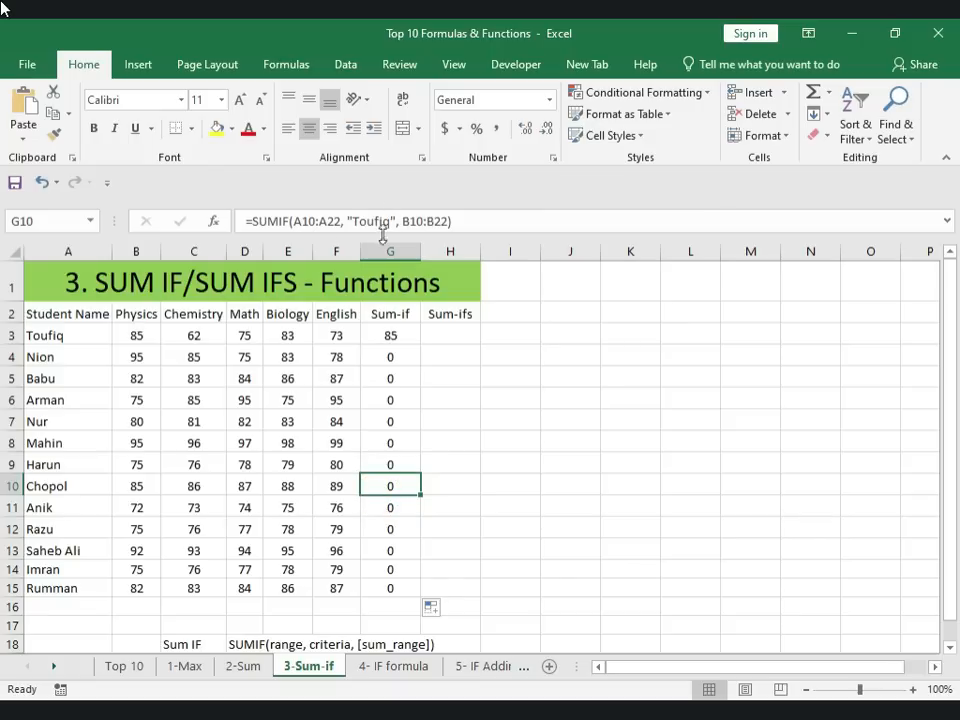
pyautogui.click(71, 486)
pyautogui.doubleClick(60, 486)
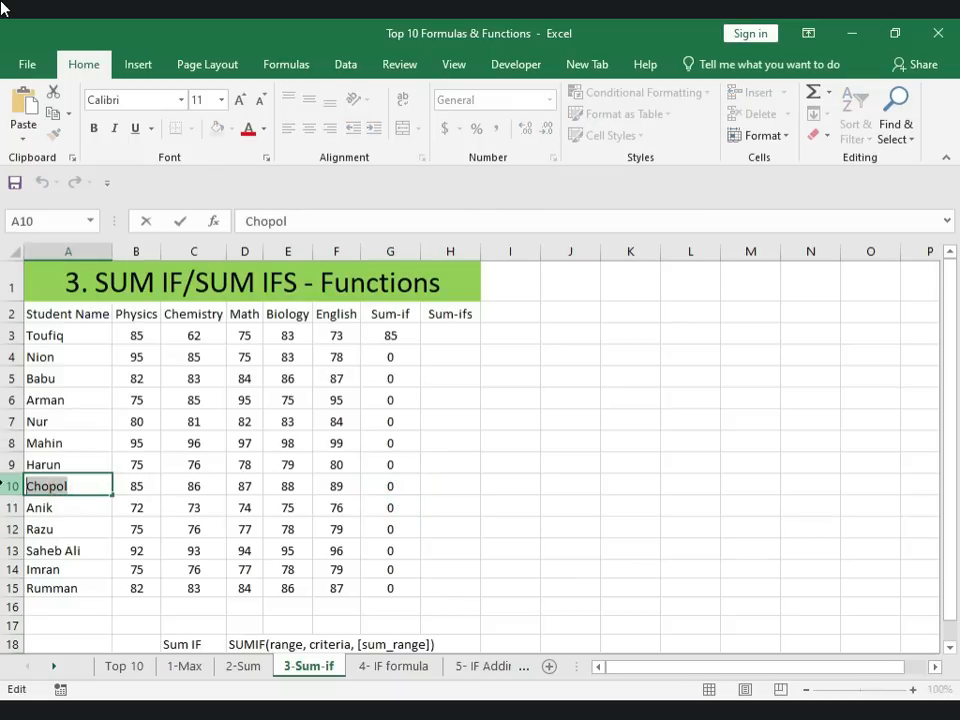
pyautogui.click(388, 488)
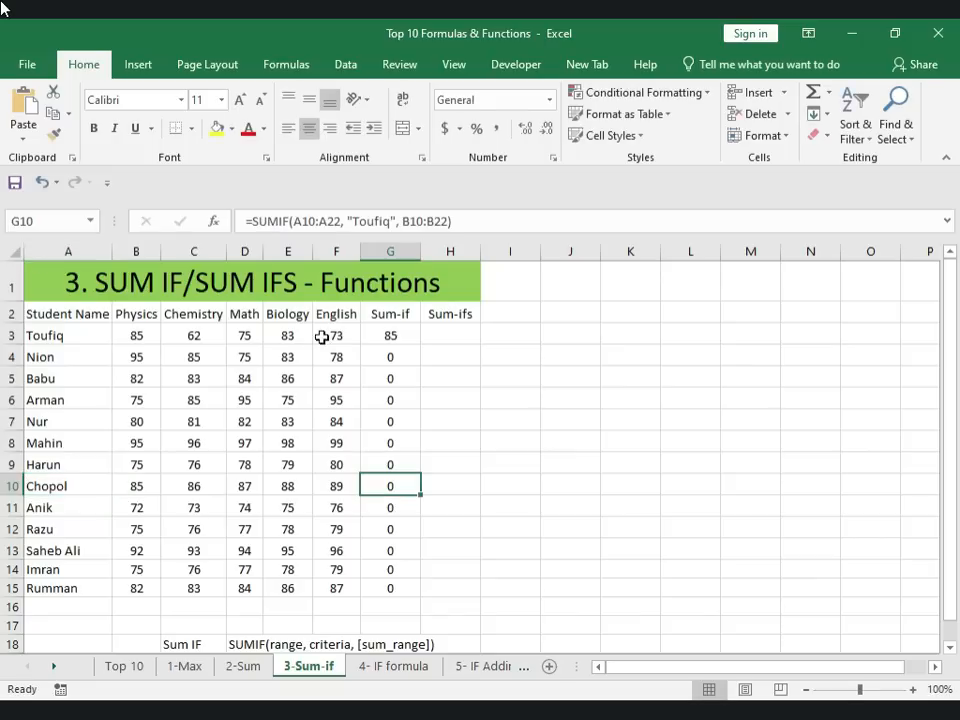
pyautogui.moveTo(386, 221); pyautogui.dragTo(361, 221)
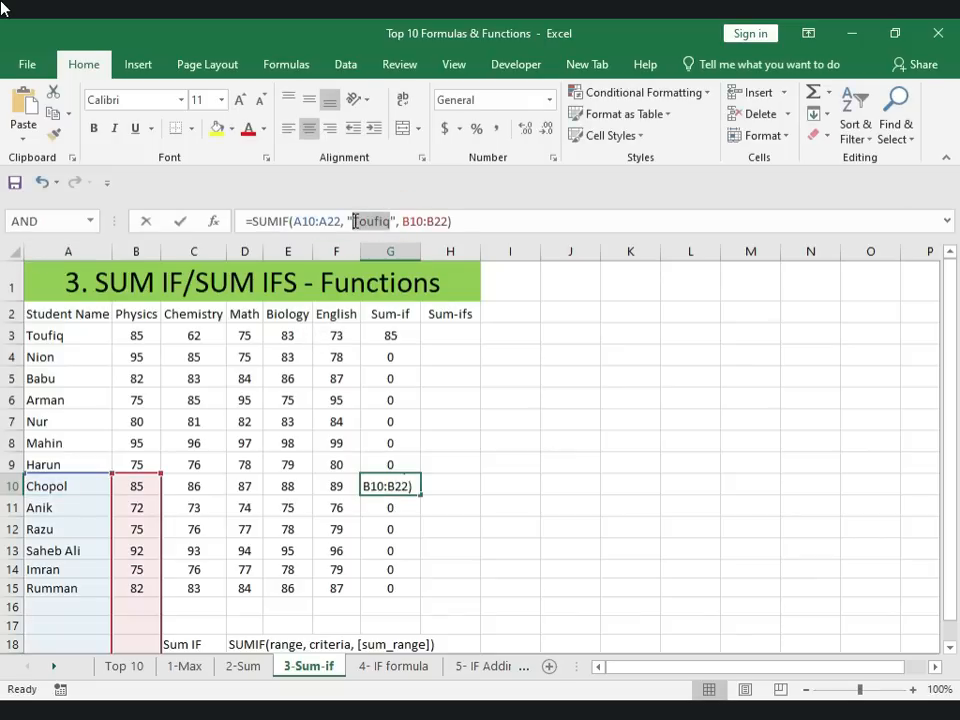
pyautogui.write('Chopol')
pyautogui.press('Return')
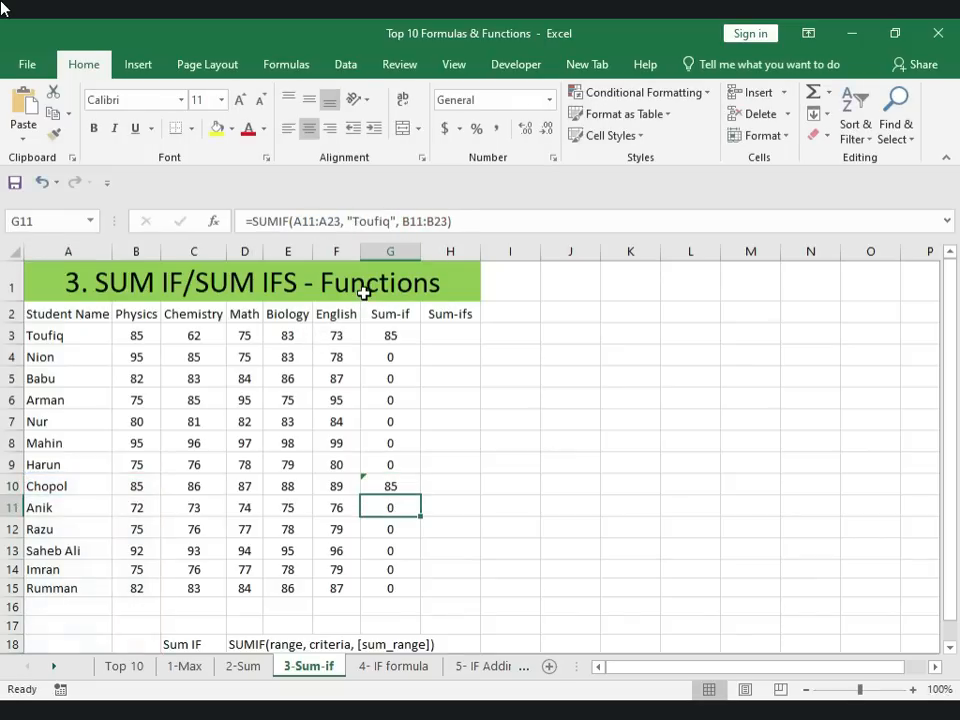
# Step: Check the G10 result against the Physics mark in B10 and review the SUMIF formulas in G10, G3 and G15
pyautogui.click(133, 487)
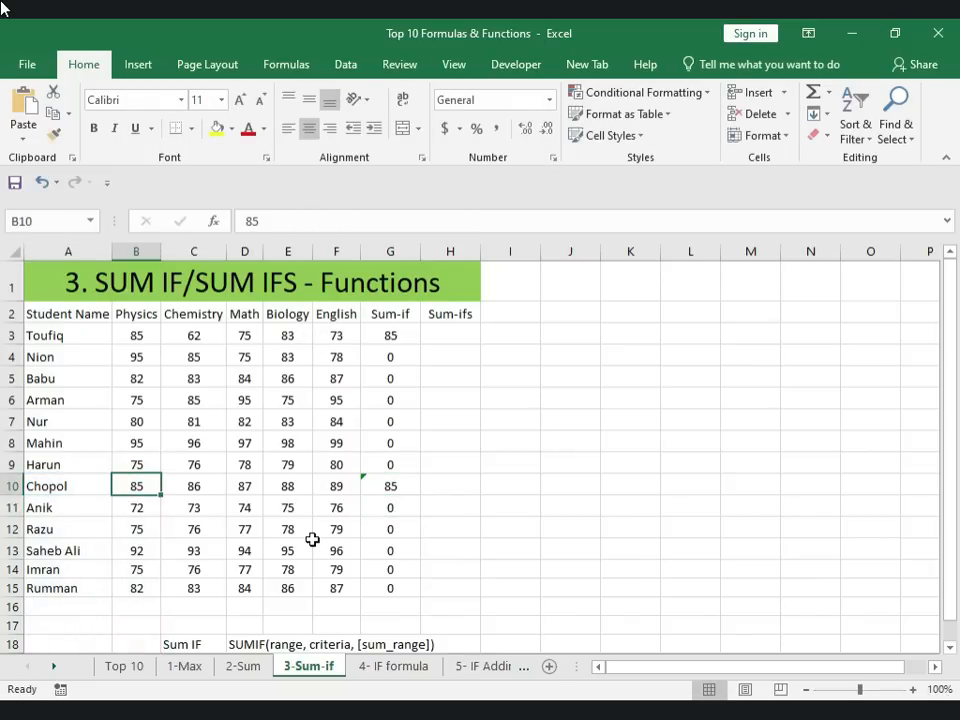
pyautogui.click(408, 485)
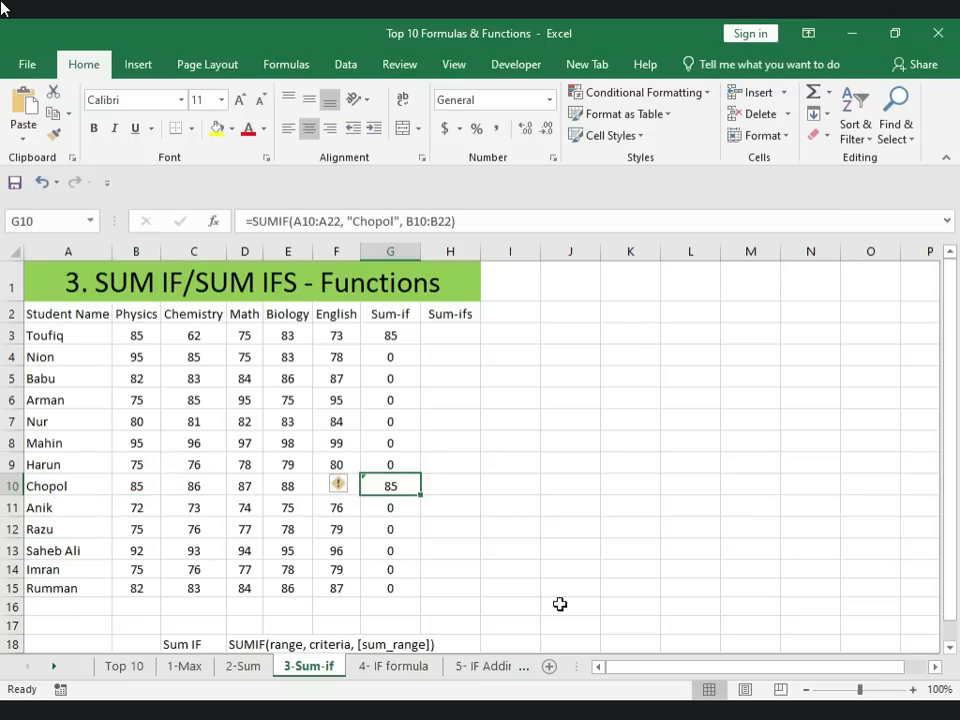
pyautogui.doubleClick(379, 484)
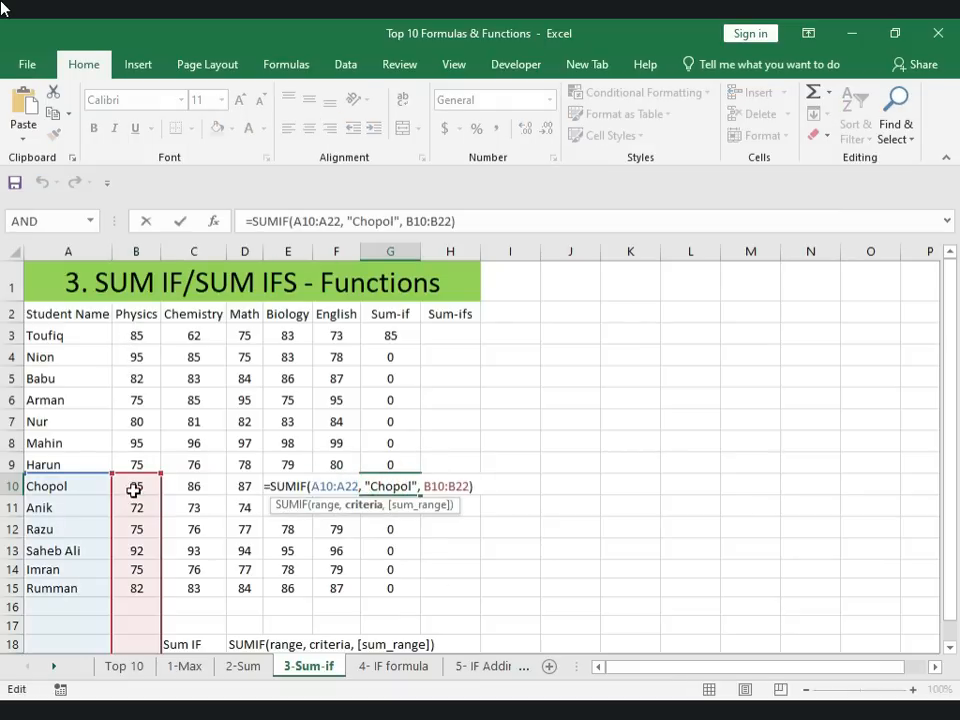
pyautogui.scroll(-2, 212, 533)
pyautogui.scroll(2, 212, 533)
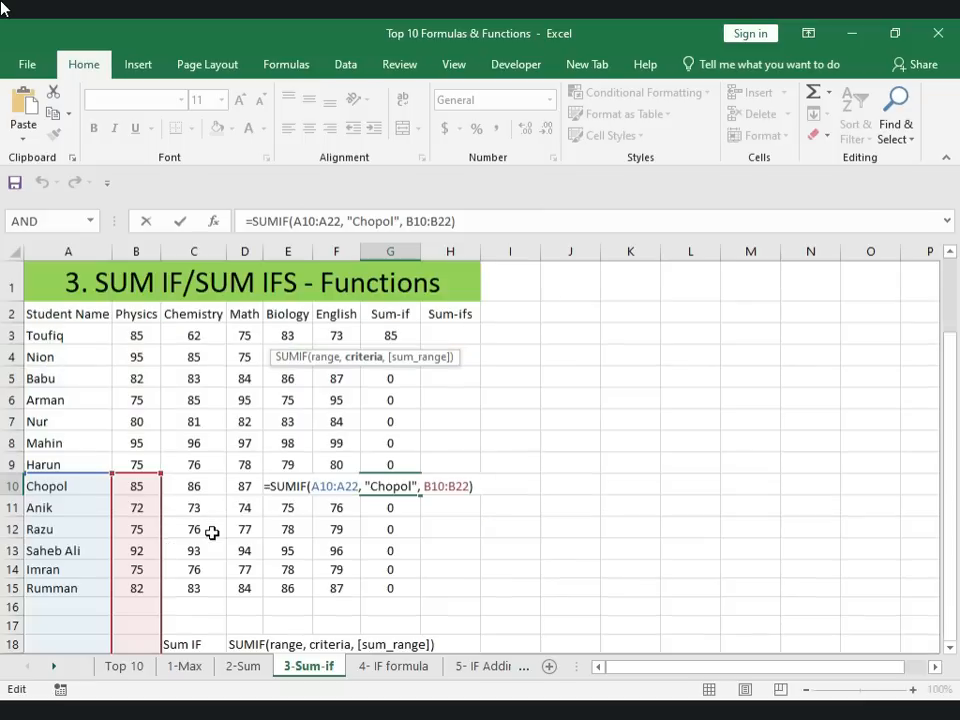
pyautogui.press('Return')
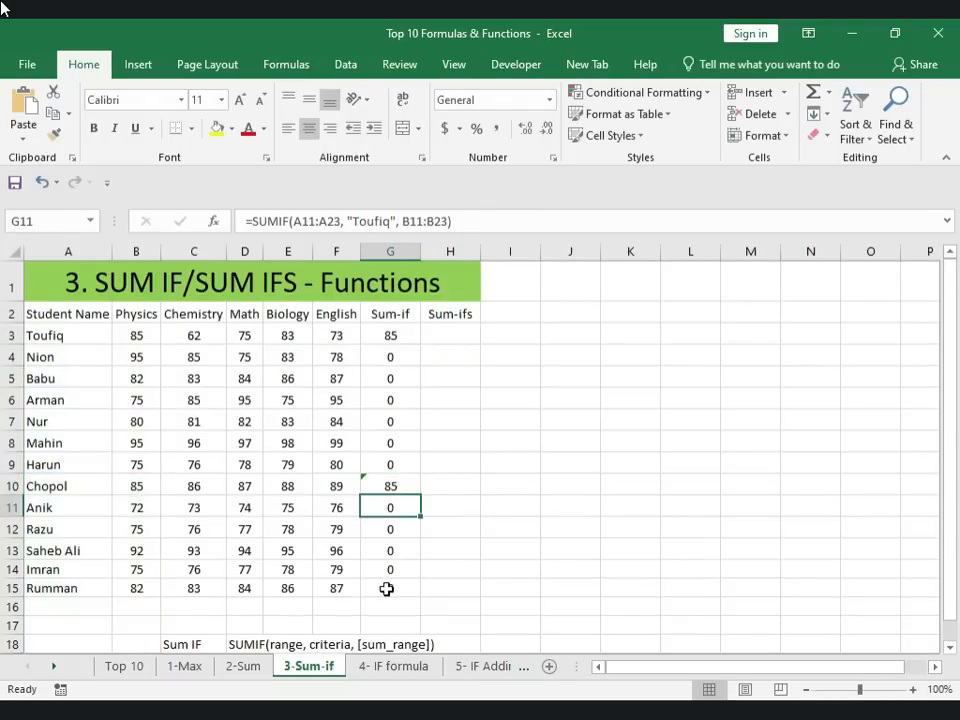
pyautogui.moveTo(388, 587); pyautogui.dragTo(390, 572)
pyautogui.click(398, 340)
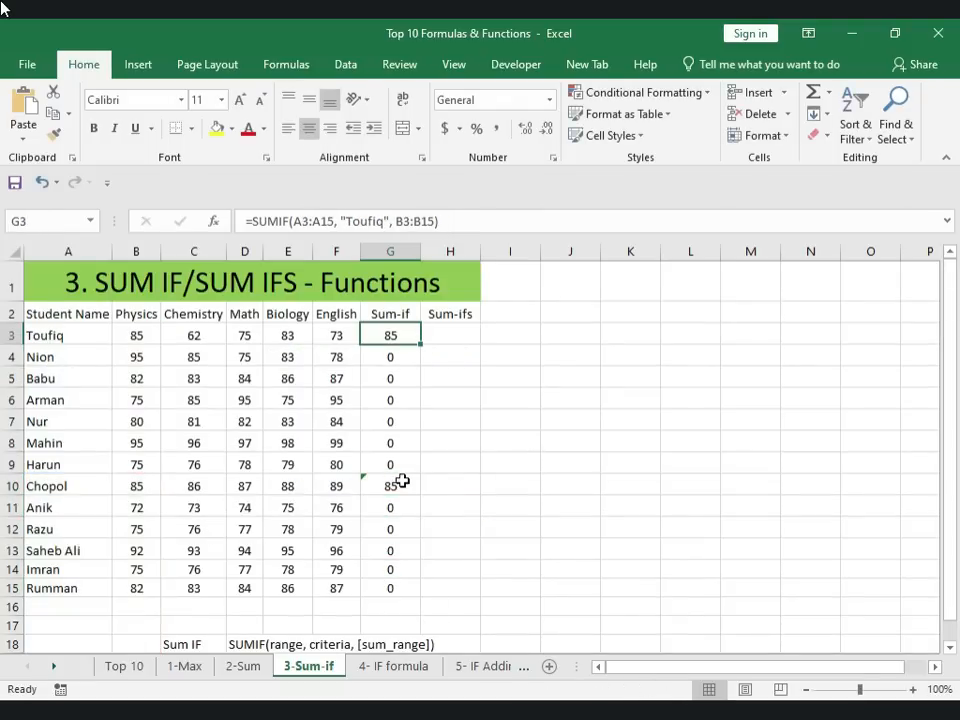
pyautogui.click(386, 584)
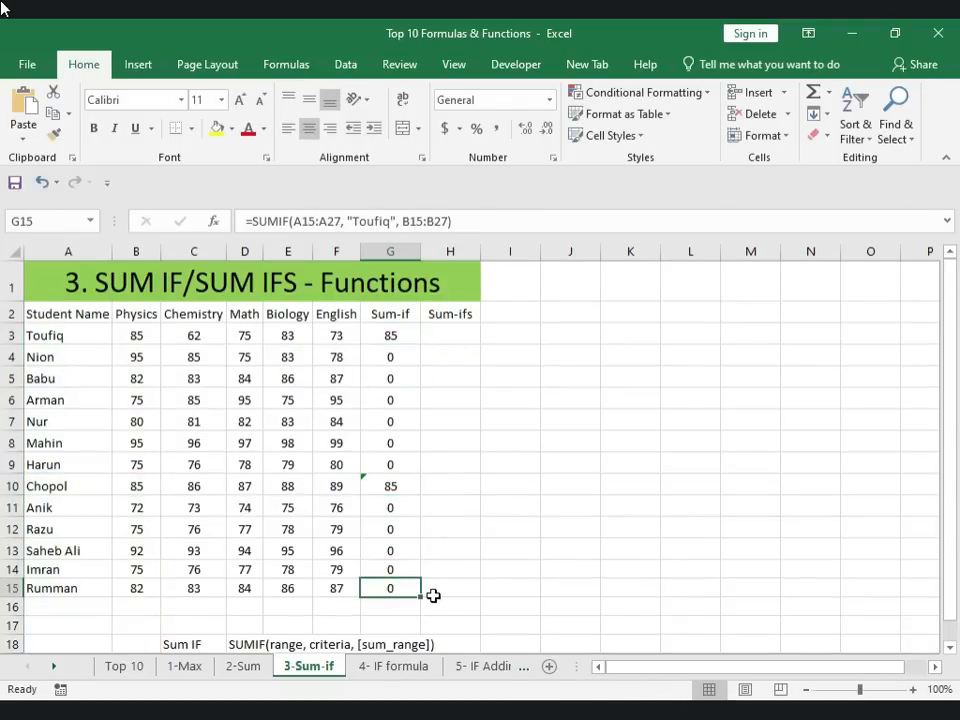
# Step: Start a formula in H3 and consult the SUMIFS syntax note in row 20
pyautogui.click(455, 332)
pyautogui.write('=')
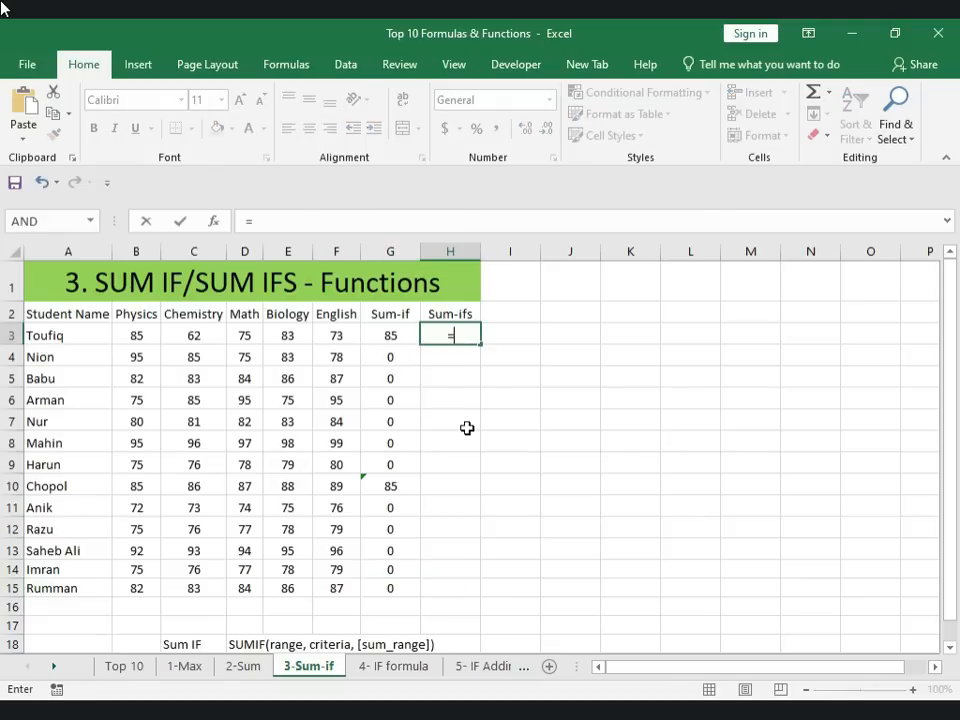
pyautogui.scroll(-1, 484, 520)
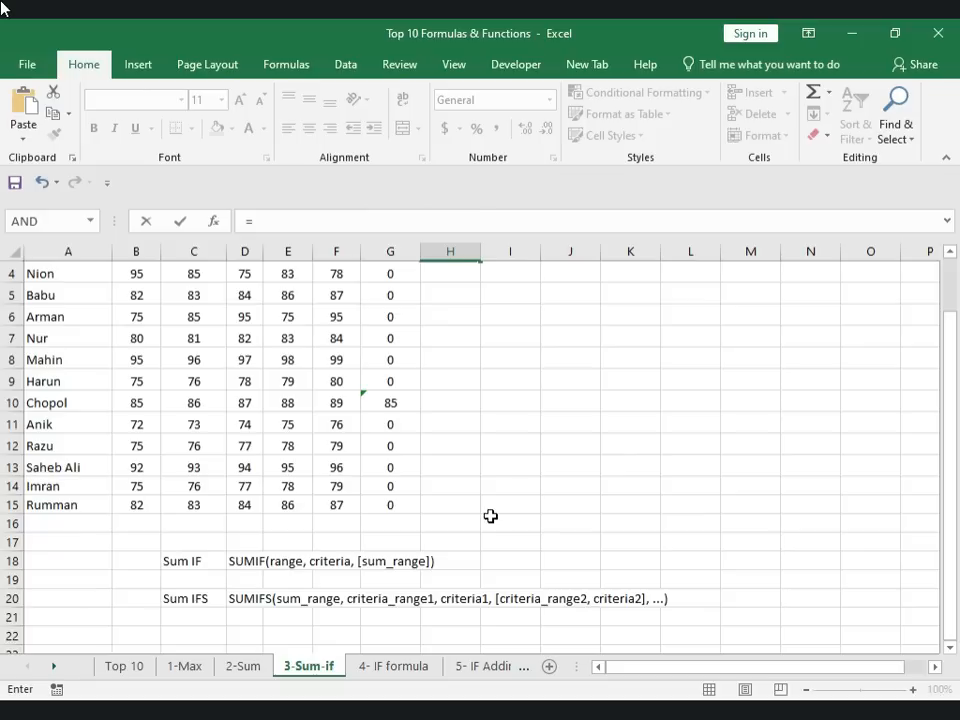
pyautogui.scroll(1, 490, 516)
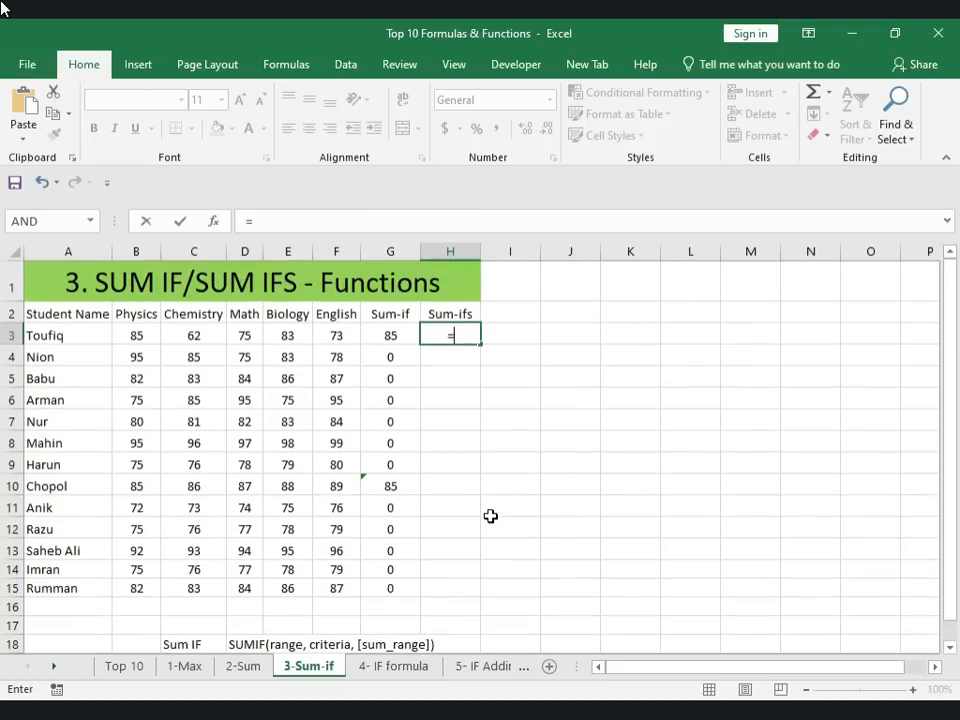
pyautogui.click(136, 335)
pyautogui.moveTo(136, 335); pyautogui.dragTo(133, 541)
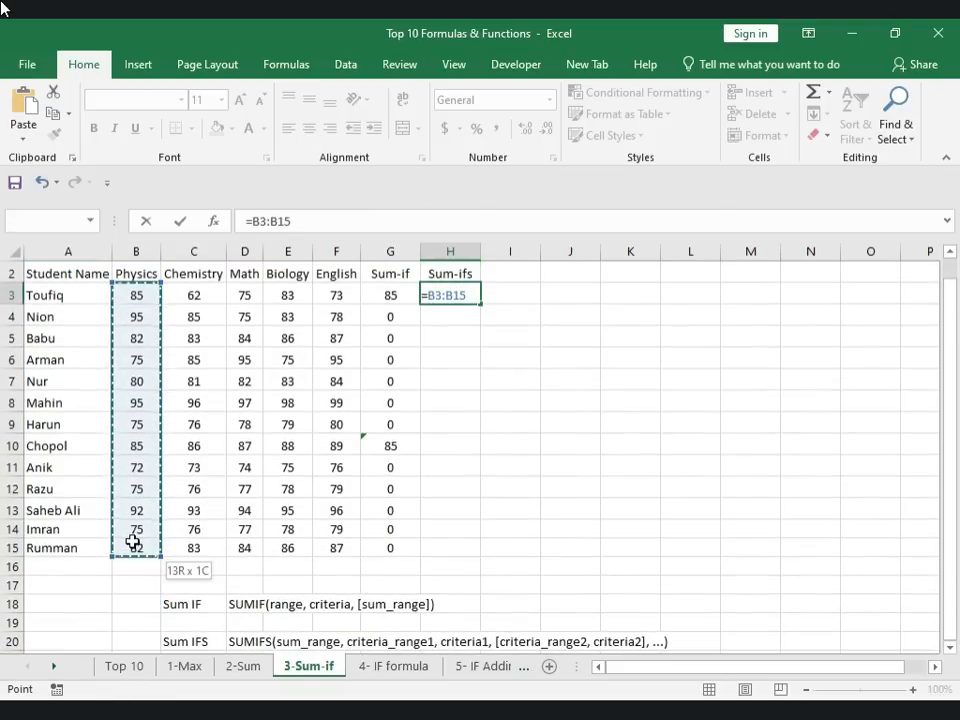
pyautogui.scroll(1, 289, 549)
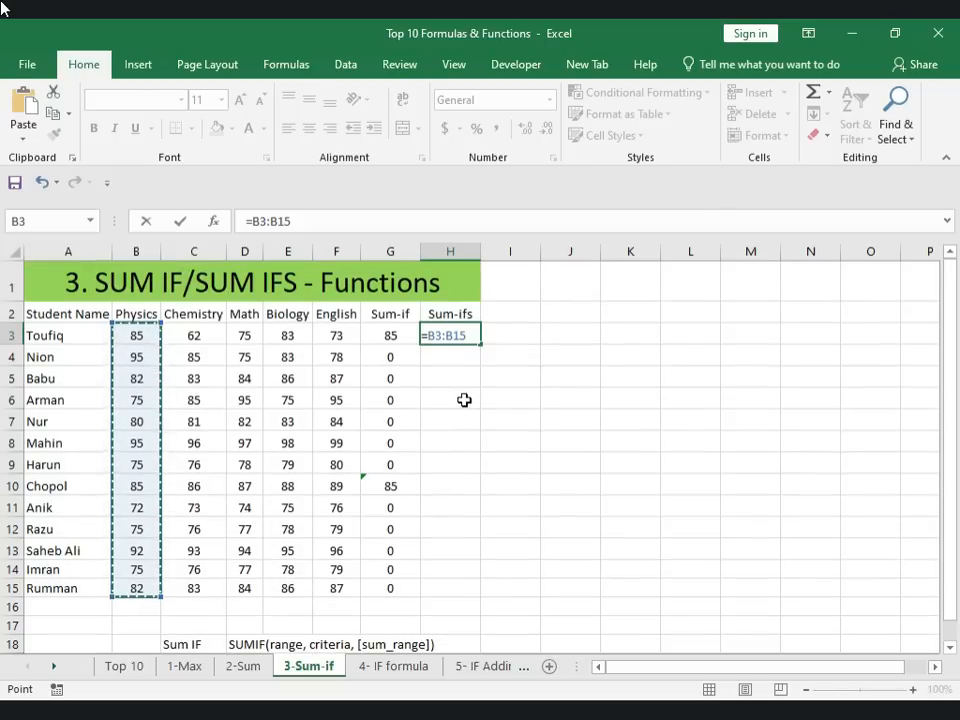
pyautogui.moveTo(467, 335); pyautogui.dragTo(431, 338)
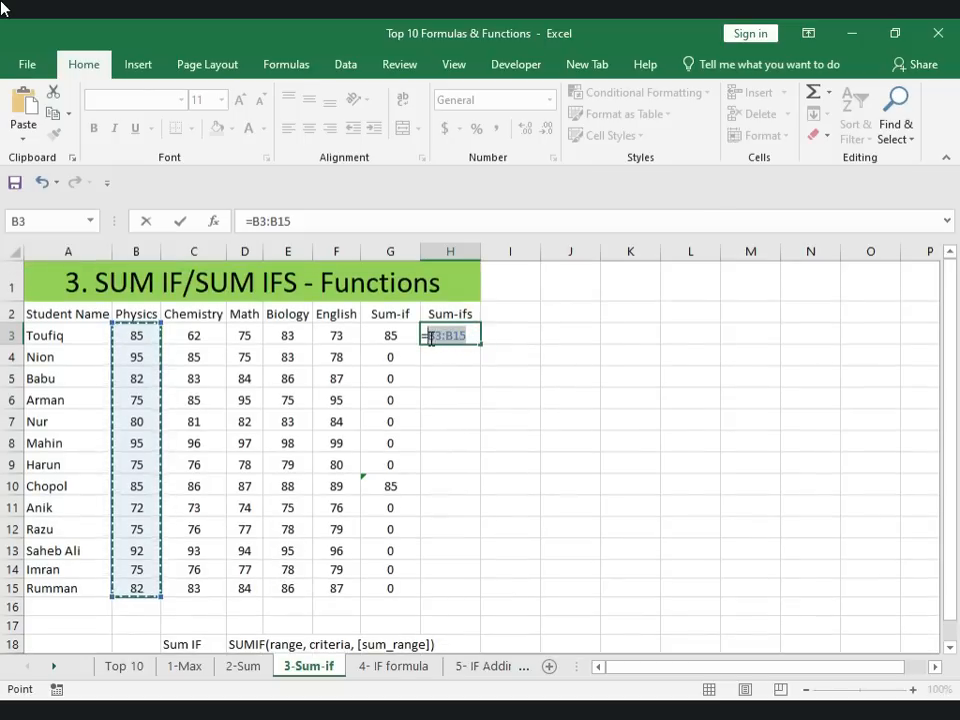
pyautogui.press('BackSpace')
# Step: Insert the SUMIFS function in H3 with the Chemistry marks C3:C15 as the sum range
pyautogui.write('sum')
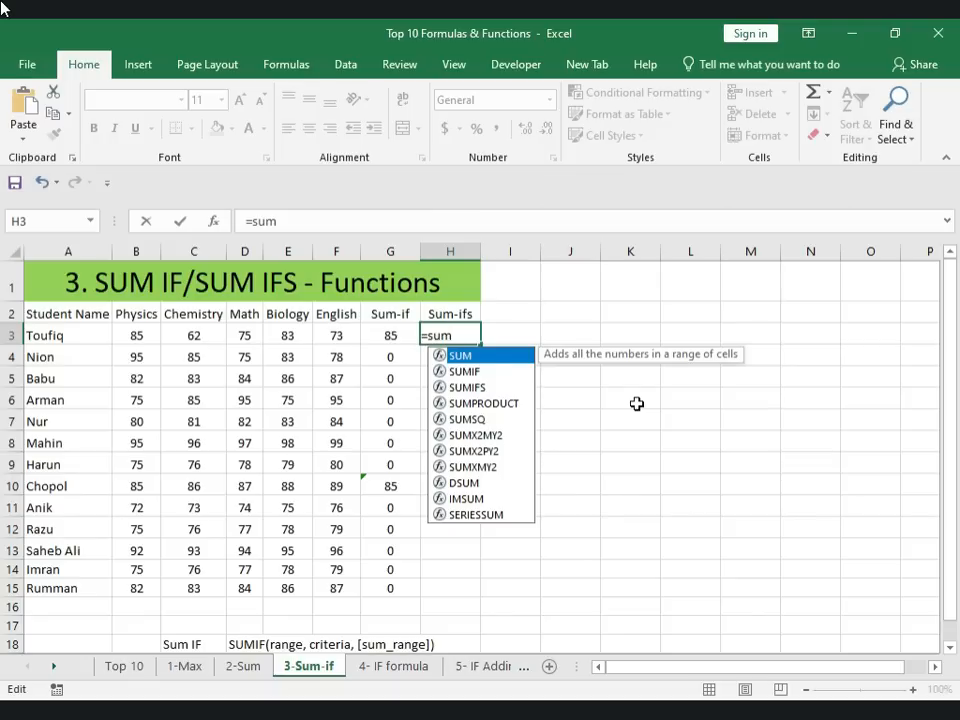
pyautogui.write('ifs')
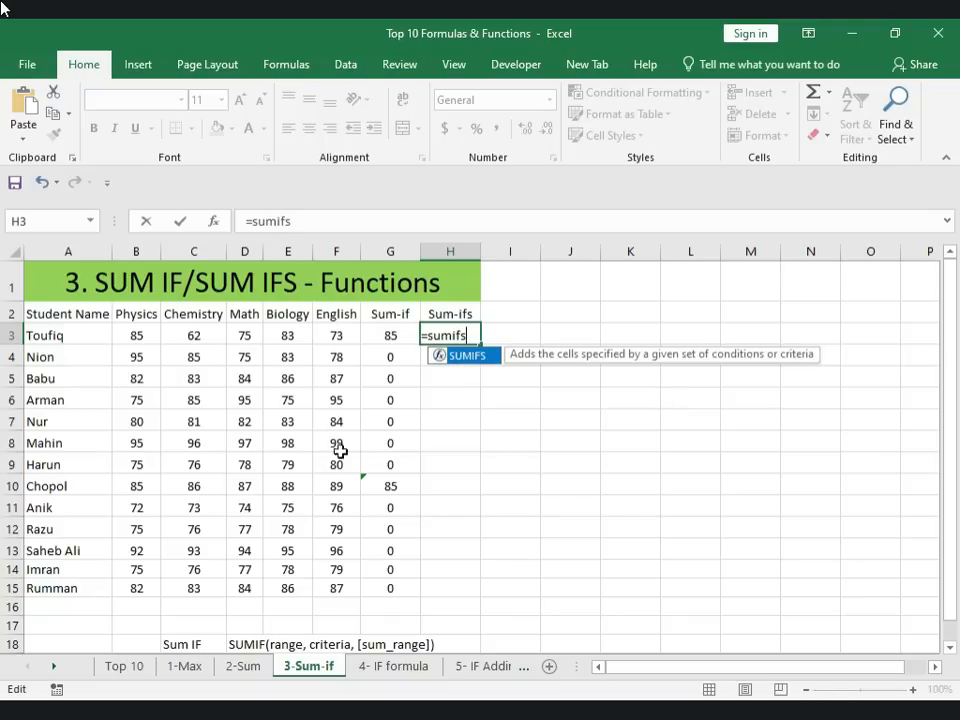
pyautogui.doubleClick(452, 356)
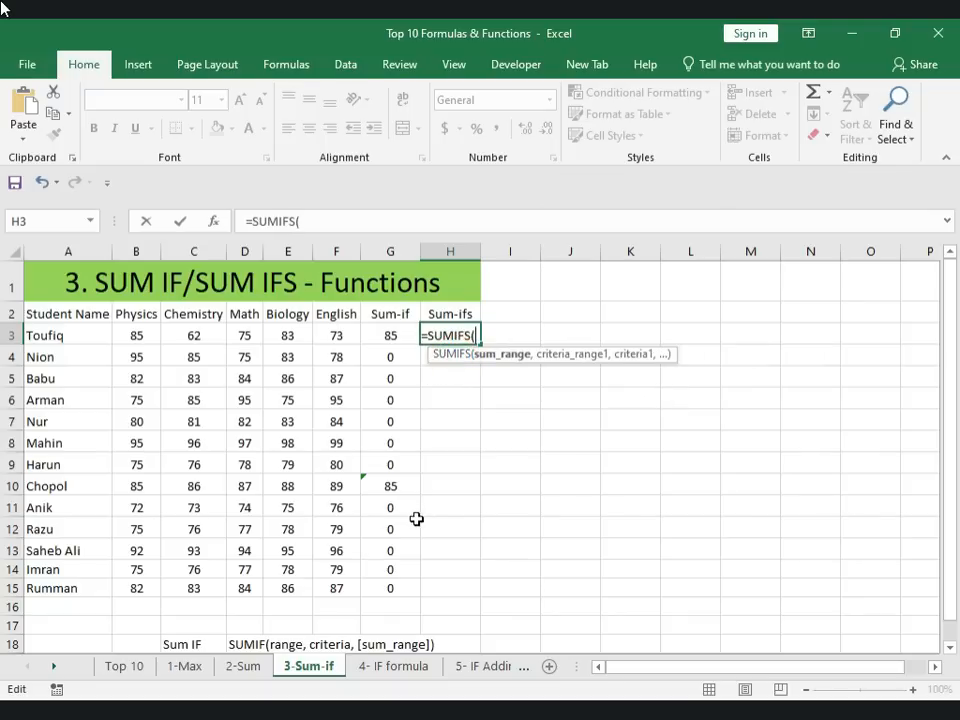
pyautogui.moveTo(64, 339); pyautogui.dragTo(72, 587)
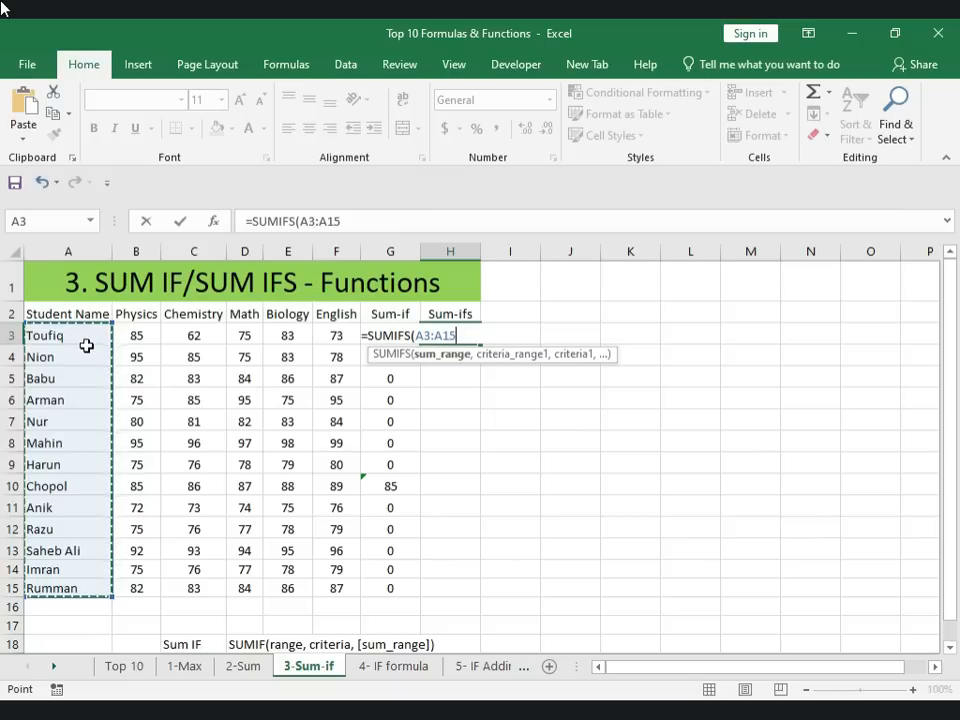
pyautogui.moveTo(184, 333); pyautogui.dragTo(198, 588)
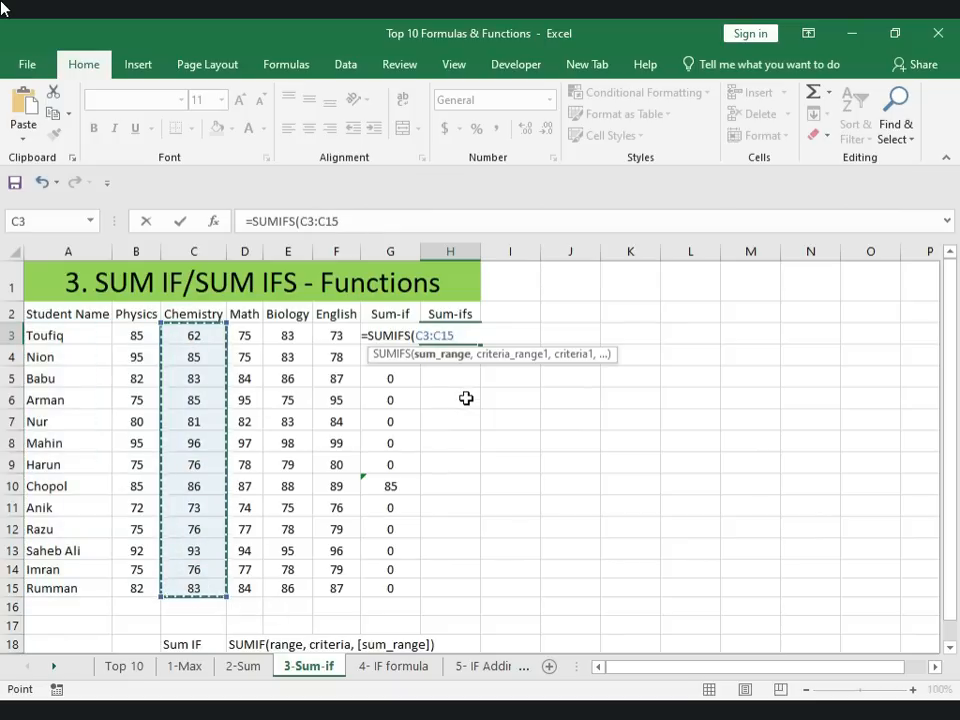
pyautogui.write(',')
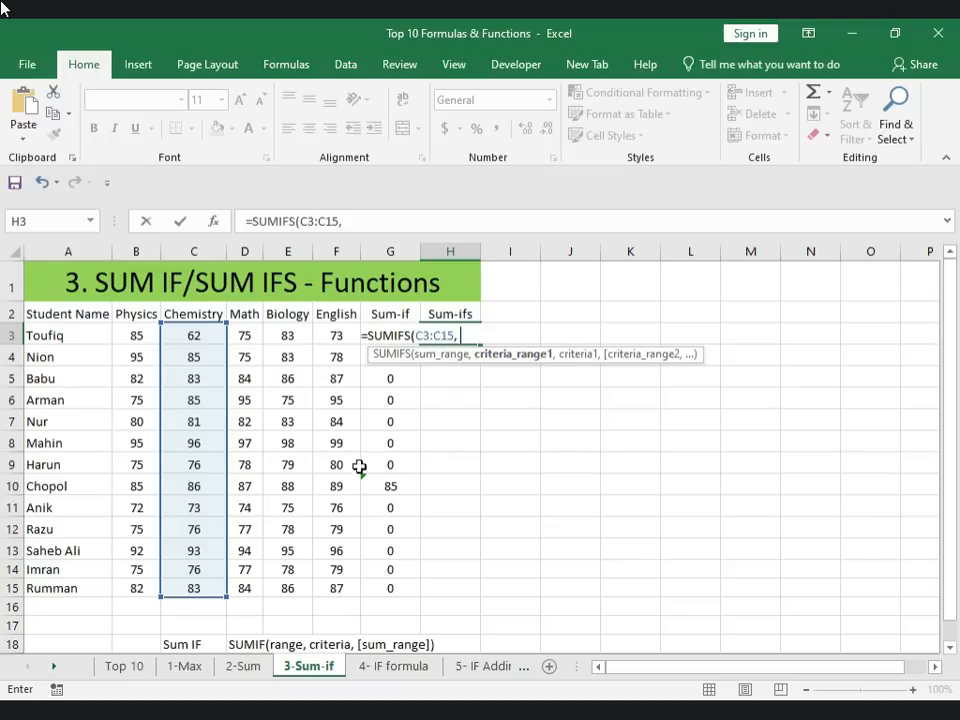
# Step: Add the student names A3:A15 as first criteria range in the H3 SUMIFS formula, with the name listed in A3 as criterion
pyautogui.moveTo(64, 332); pyautogui.dragTo(60, 582)
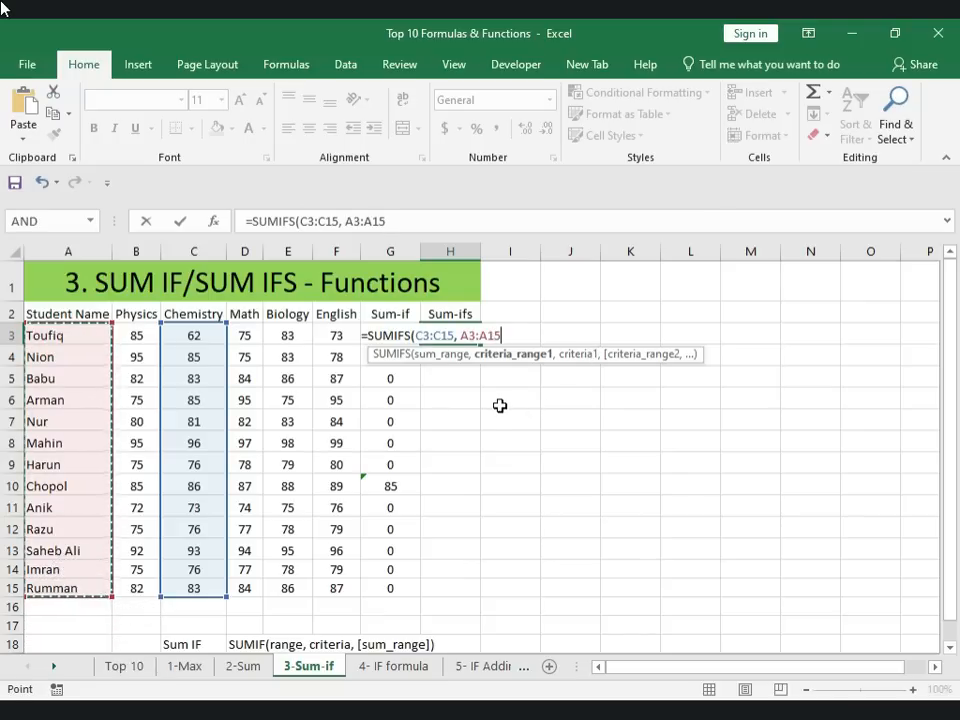
pyautogui.write(',')
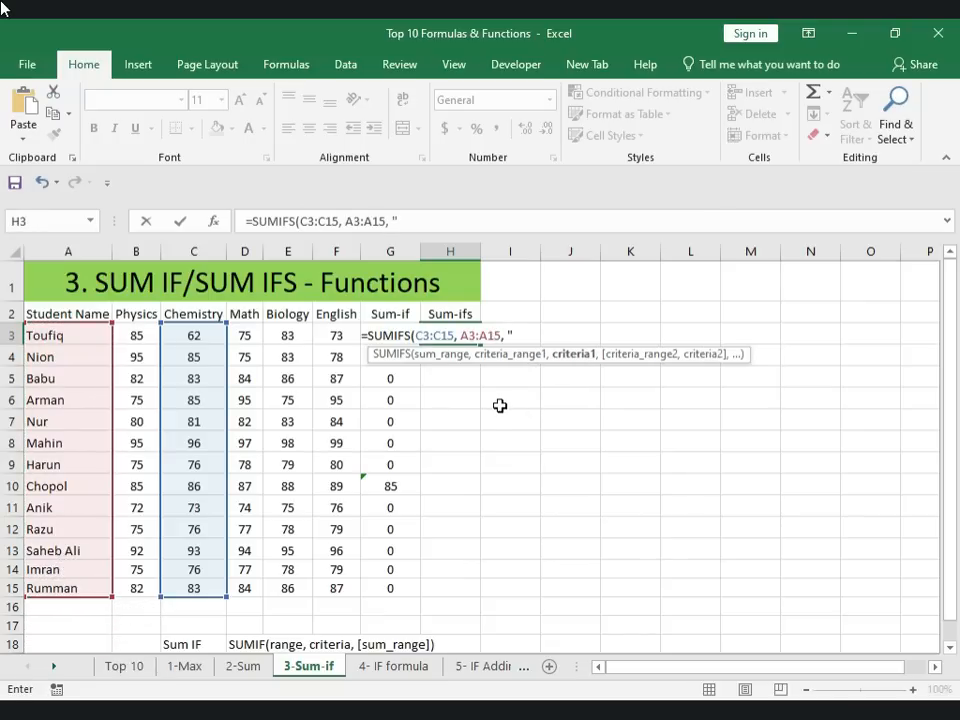
pyautogui.press('Left')
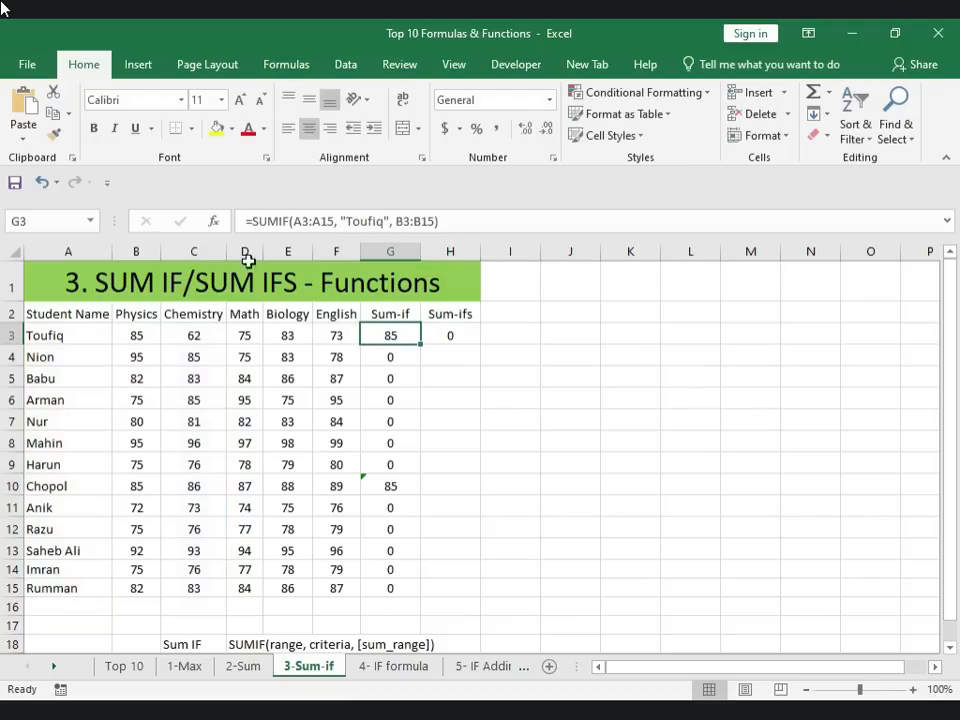
pyautogui.click(456, 336)
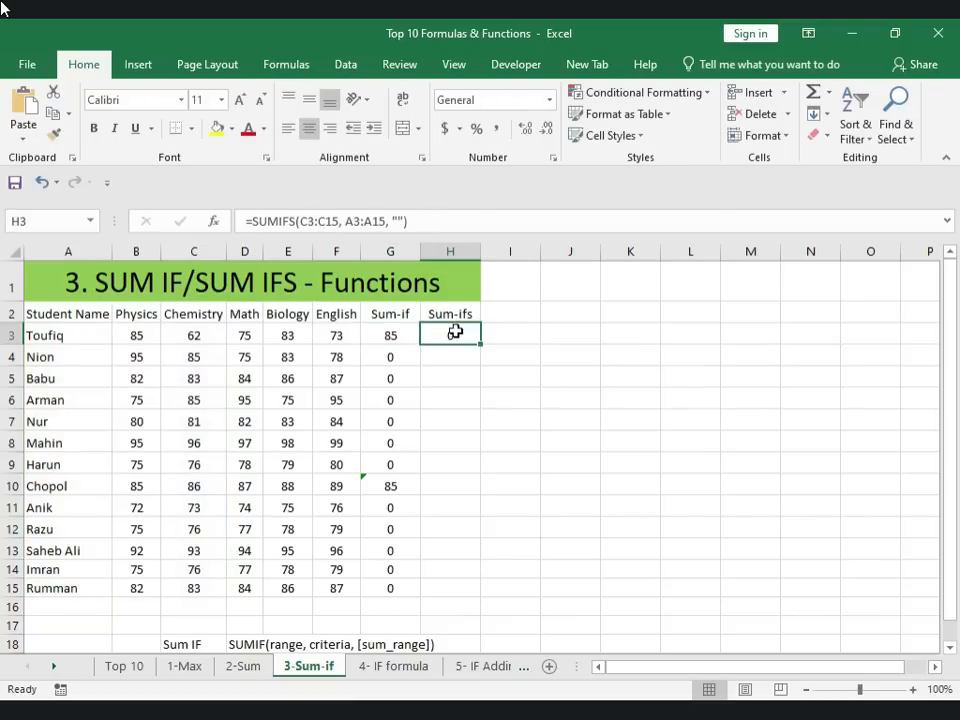
pyautogui.doubleClick(441, 339)
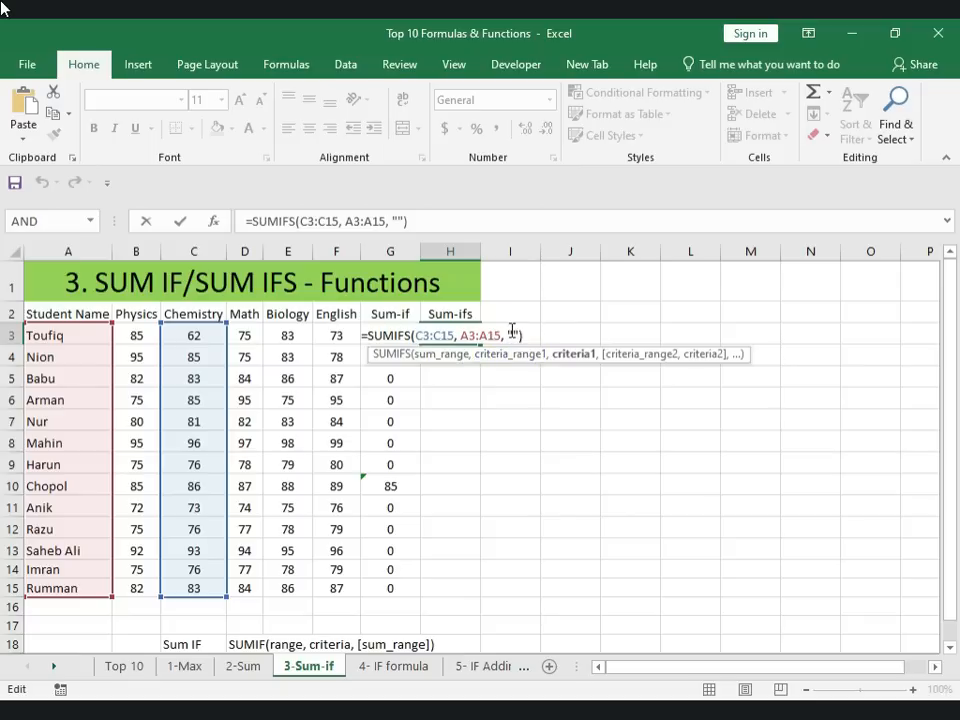
pyautogui.click(513, 336)
pyautogui.write('Toufiq')
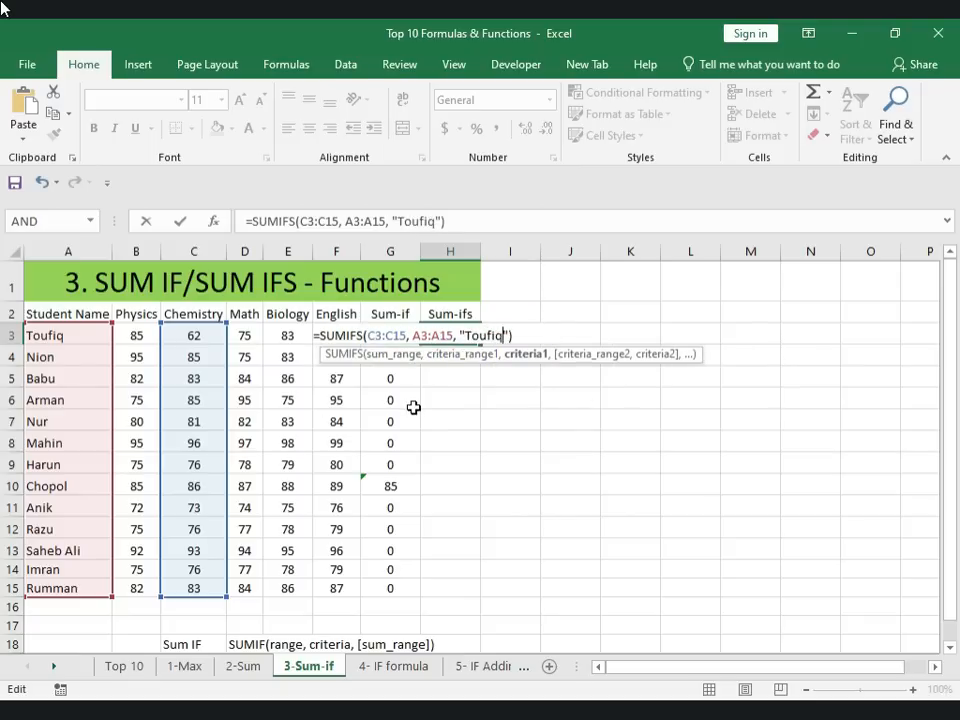
# Step: Complete the H3 SUMIFS with the Biology marks E3:E15 and criterion 83, and check the result against the Chemistry mark in C3
pyautogui.click(507, 335)
pyautogui.write(',')
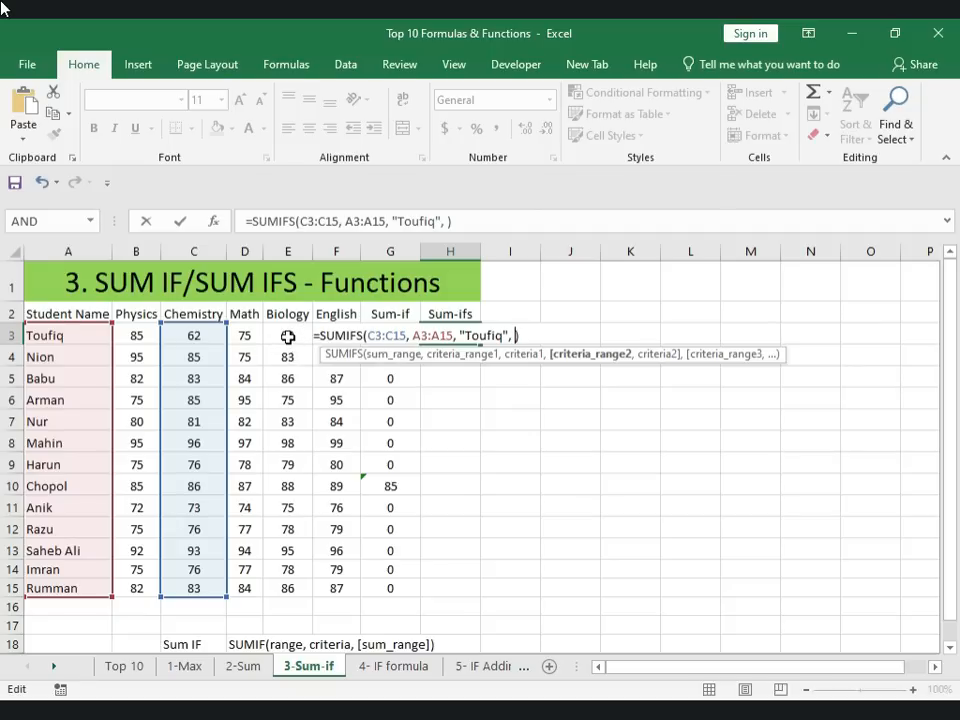
pyautogui.moveTo(286, 333); pyautogui.dragTo(294, 590)
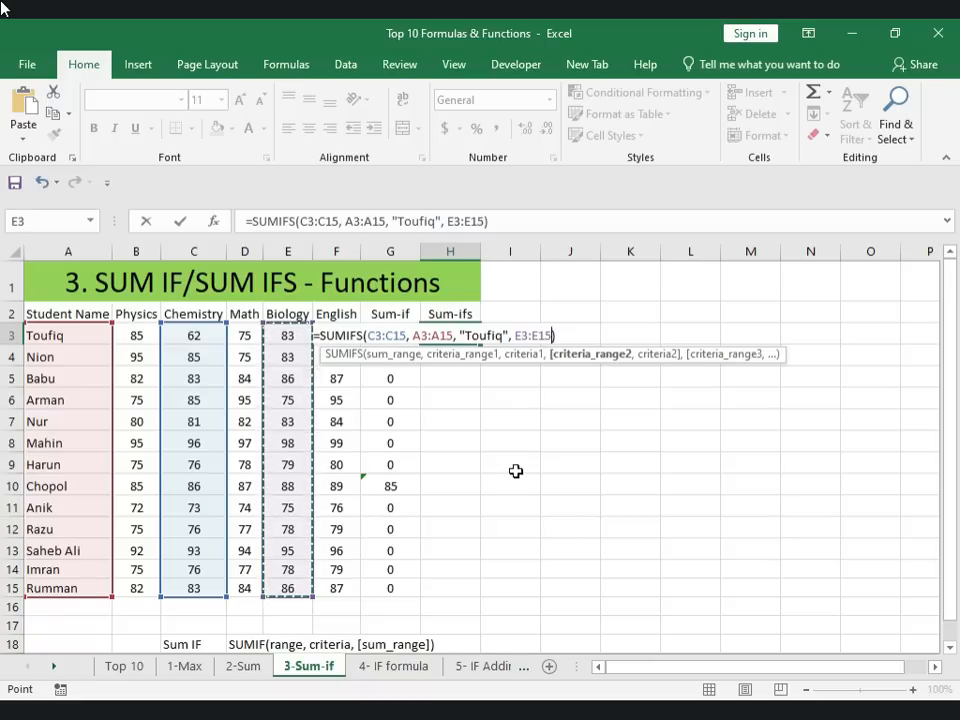
pyautogui.write(', ')
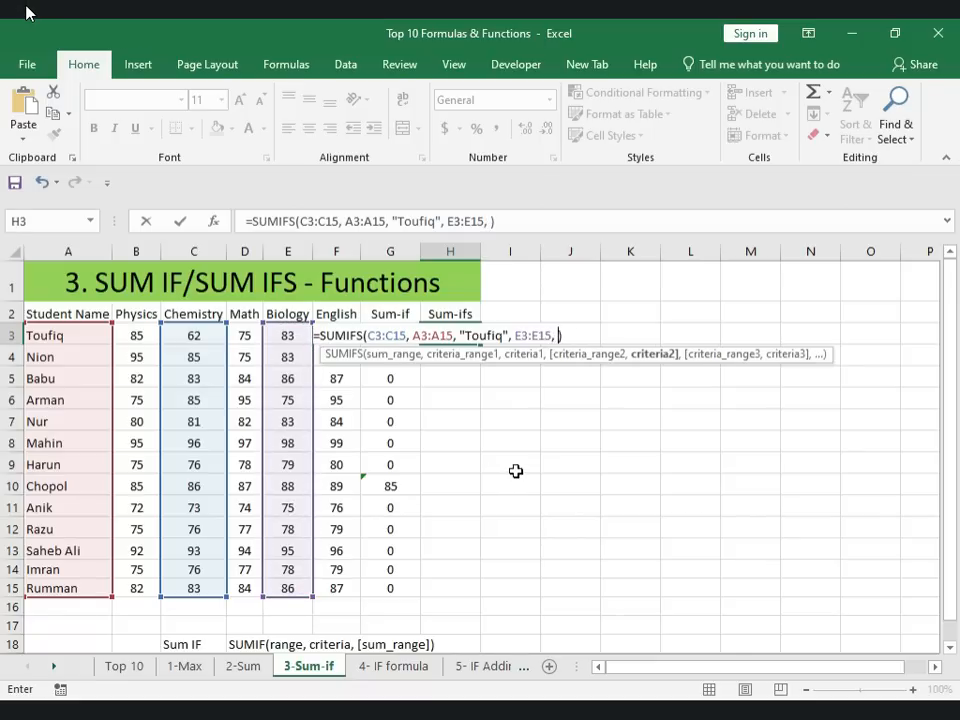
pyautogui.write('85')
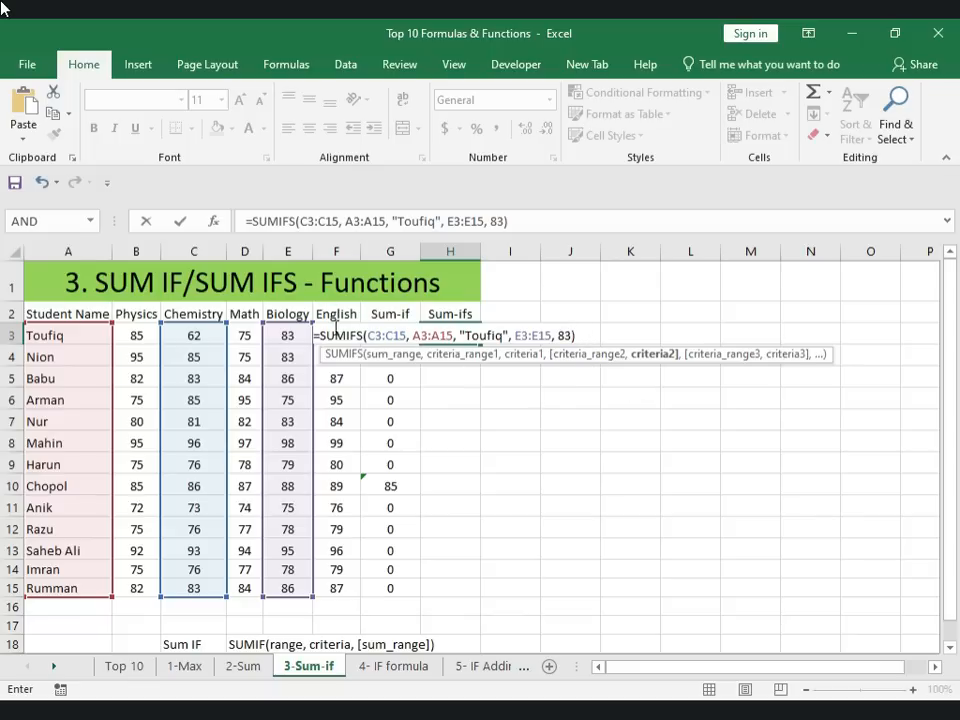
pyautogui.press('Return')
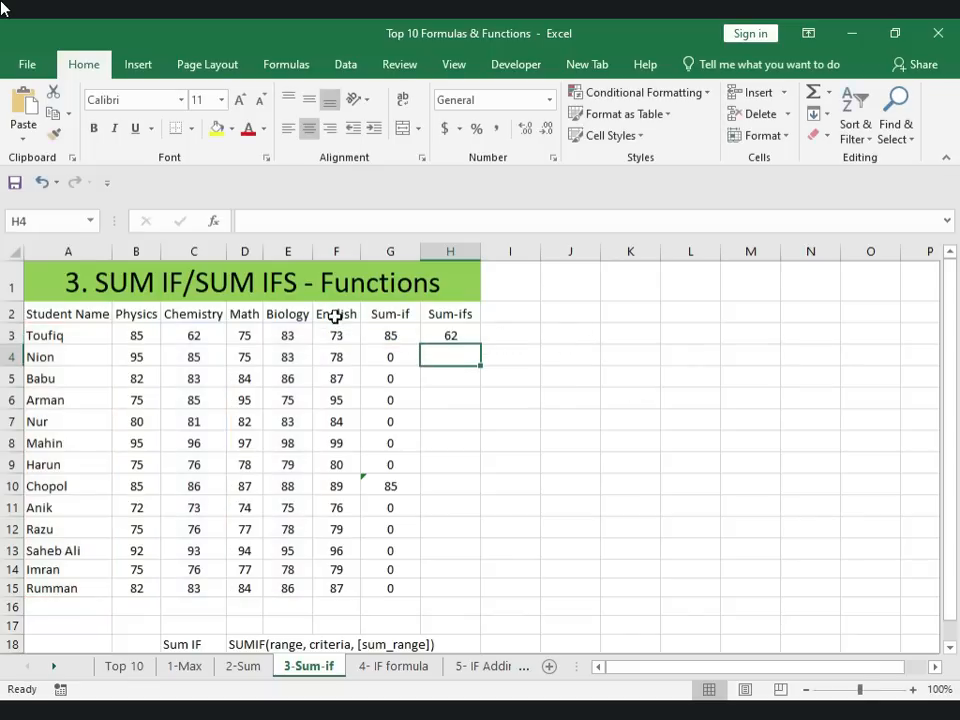
pyautogui.click(193, 335)
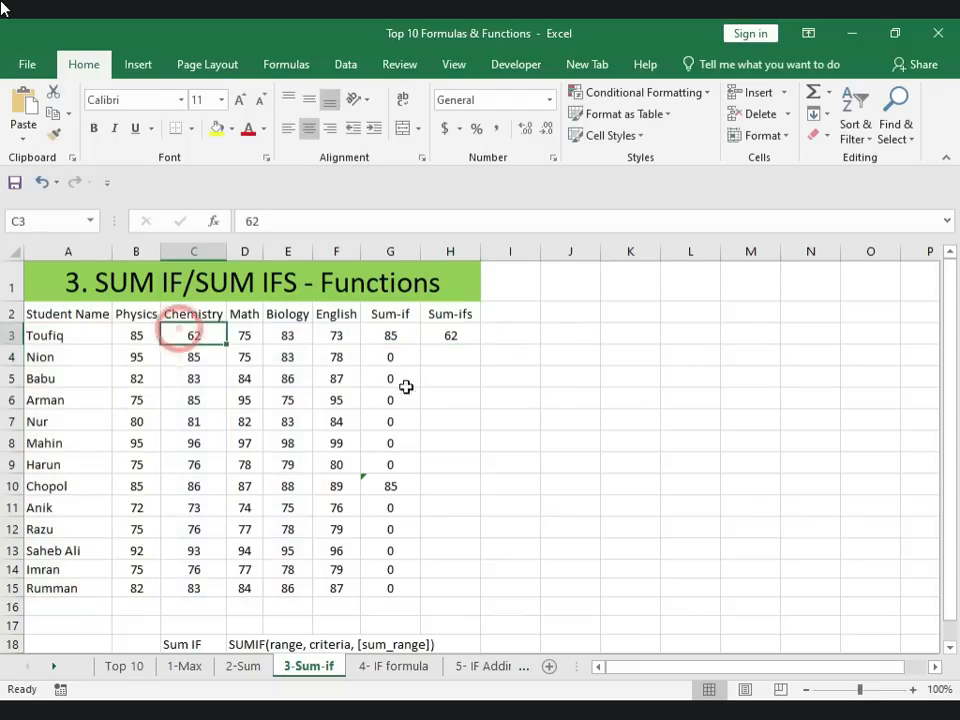
pyautogui.doubleClick(452, 335)
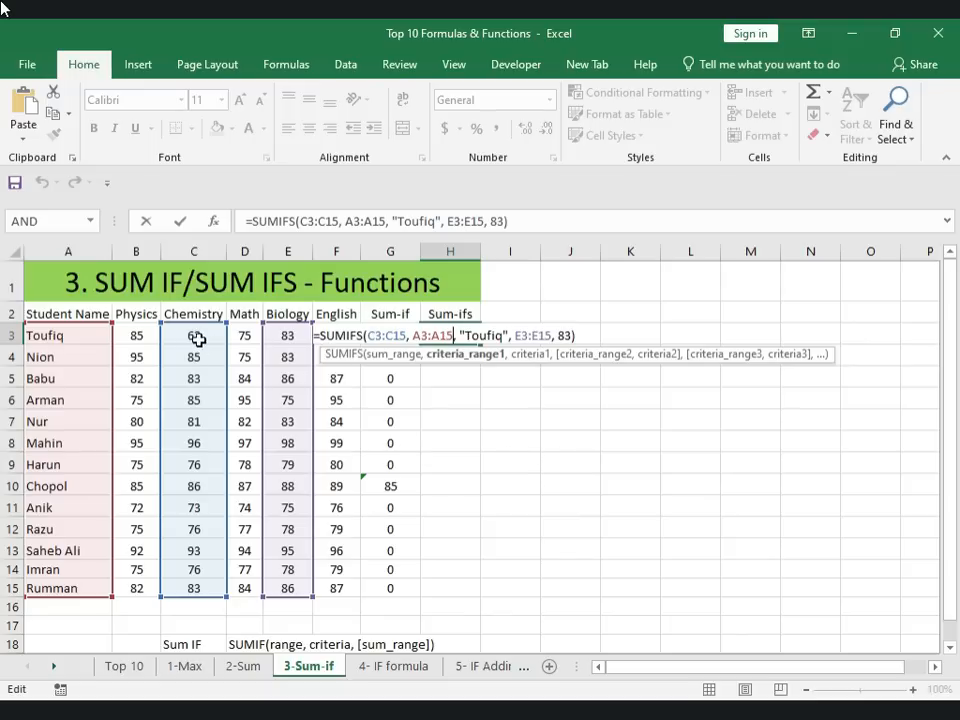
# Step: Copy the student name from A3 over the name in A6
pyautogui.click(44, 334)
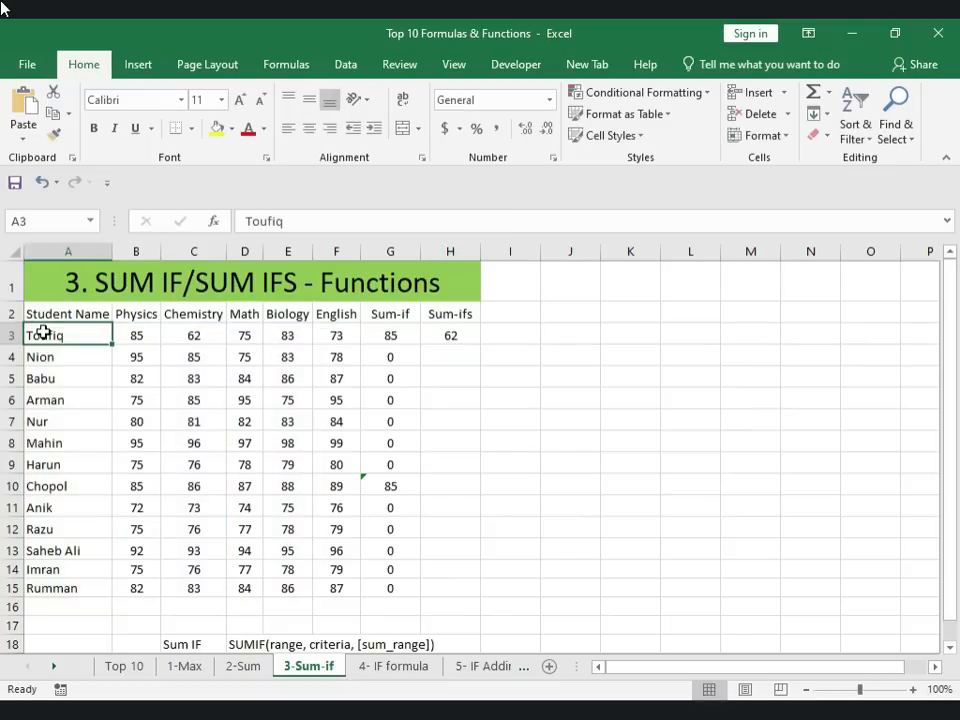
pyautogui.hotkey('ctrl', 'c')
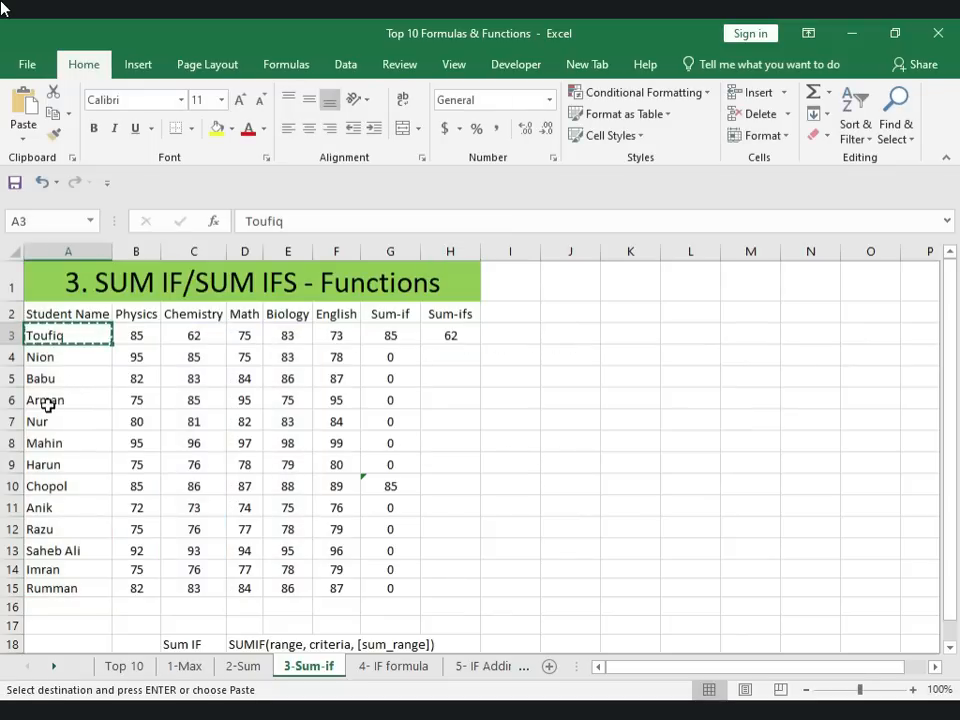
pyautogui.click(47, 399)
pyautogui.hotkey('ctrl', 'v')
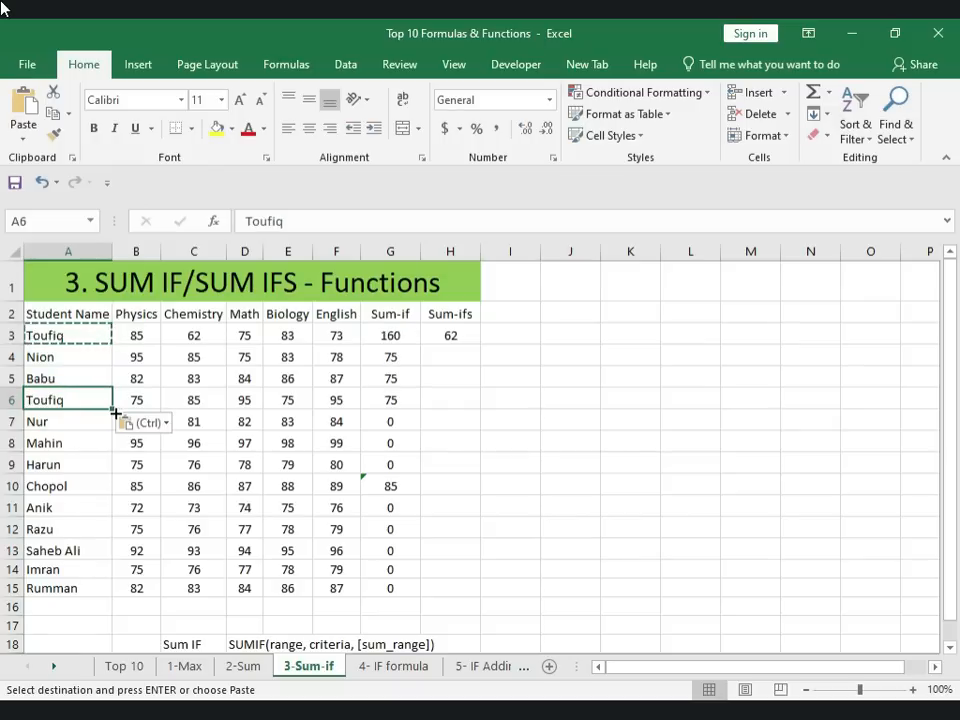
# Step: Fill the H3 SUMIFS formula down to H15 and look over the results in row 6
pyautogui.click(458, 338)
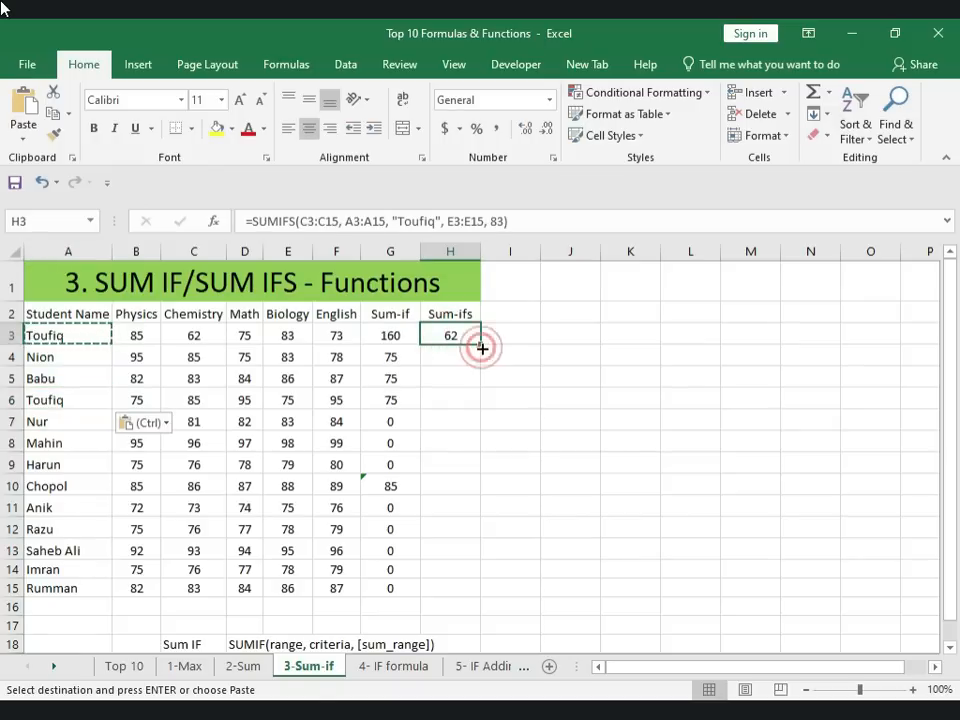
pyautogui.doubleClick(481, 344)
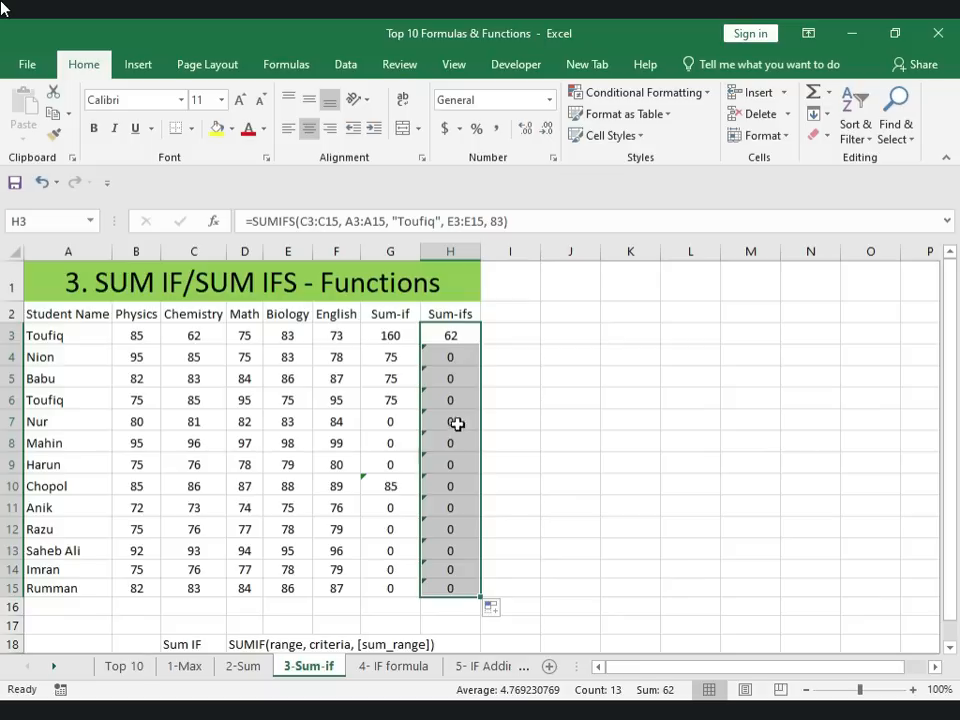
pyautogui.click(8, 399)
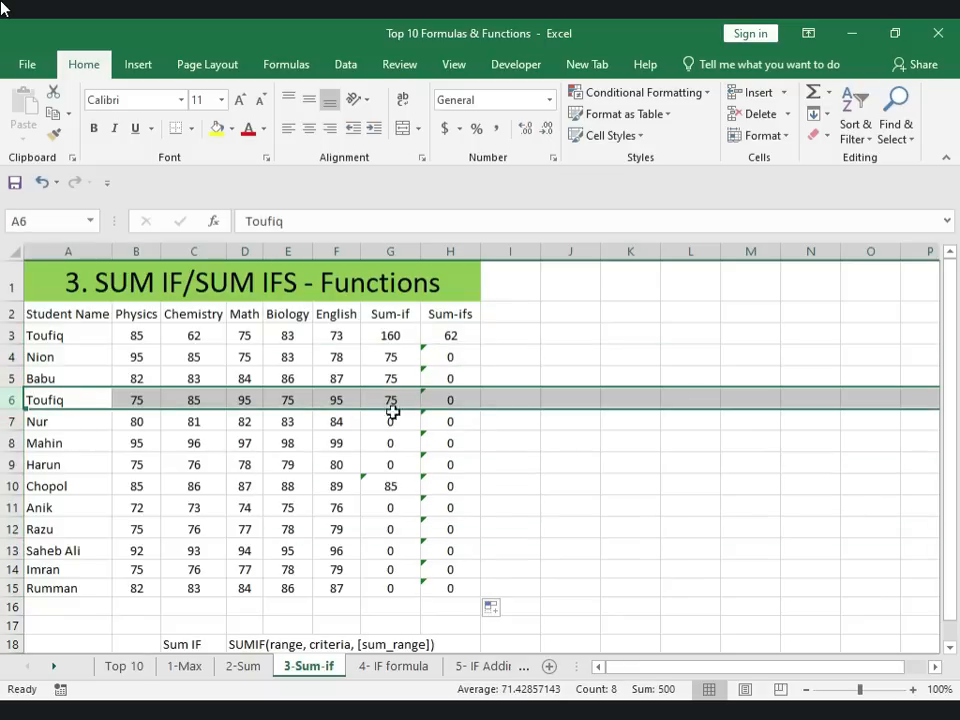
pyautogui.click(392, 400)
# Step: Set the Biology criterion in the H6 SUMIFS formula to 75
pyautogui.click(470, 400)
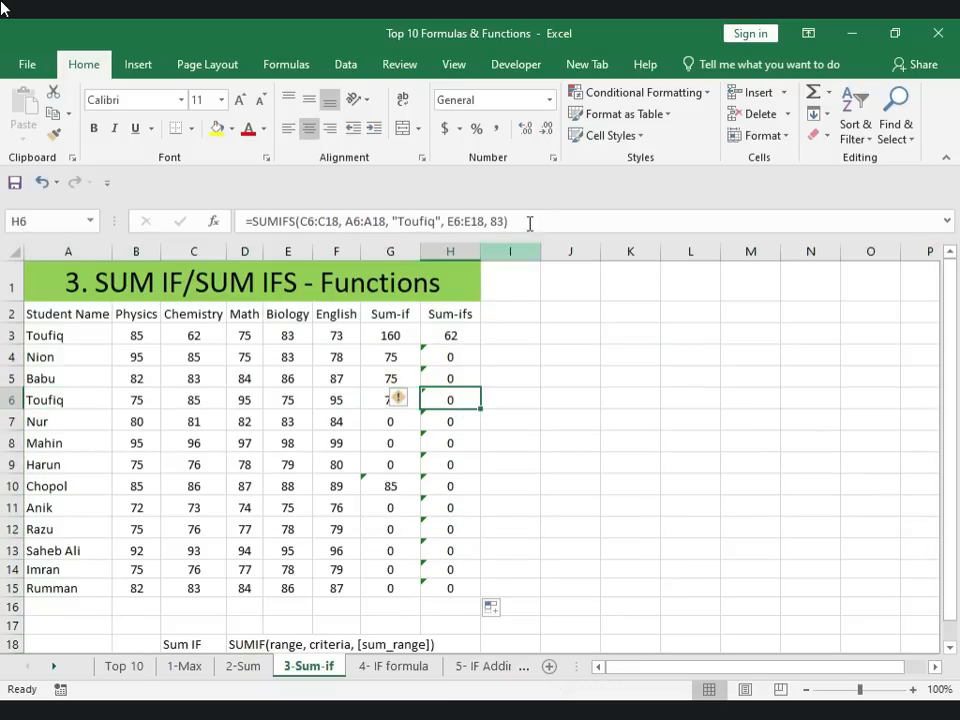
pyautogui.click(498, 220)
pyautogui.write('7')
pyautogui.press('Return')
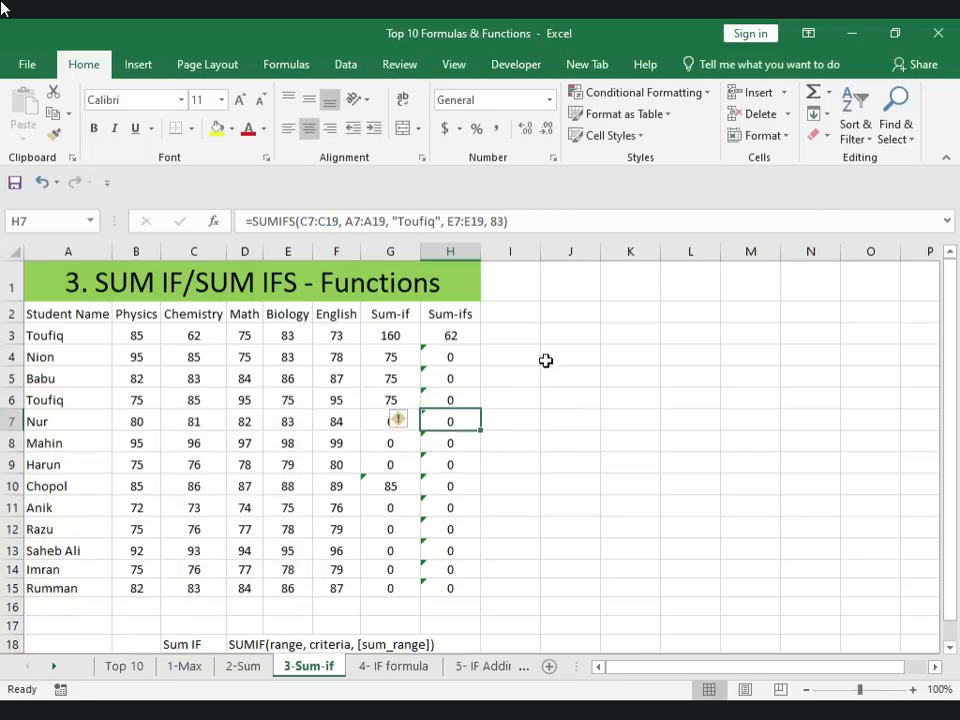
pyautogui.click(443, 398)
pyautogui.click(502, 222)
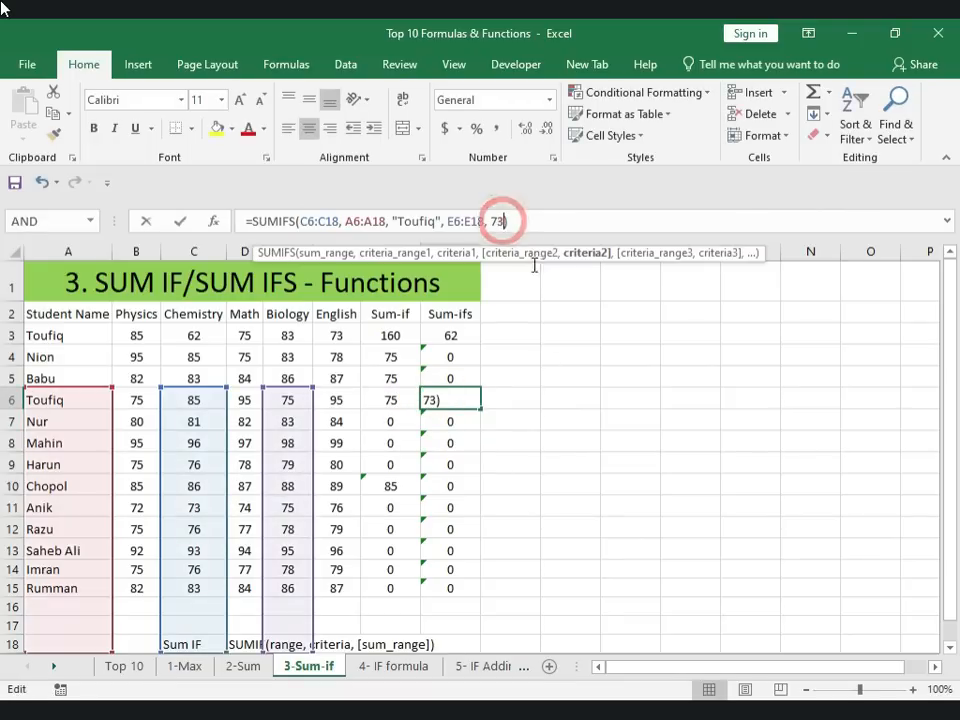
pyautogui.press('BackSpace')
pyautogui.write('5')
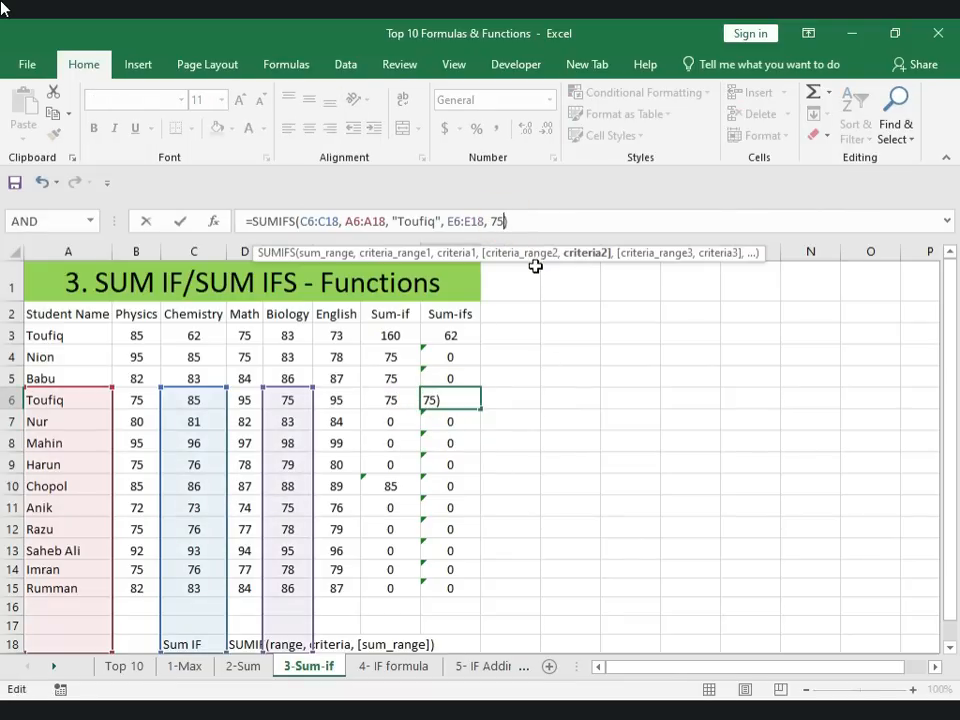
pyautogui.press('Return')
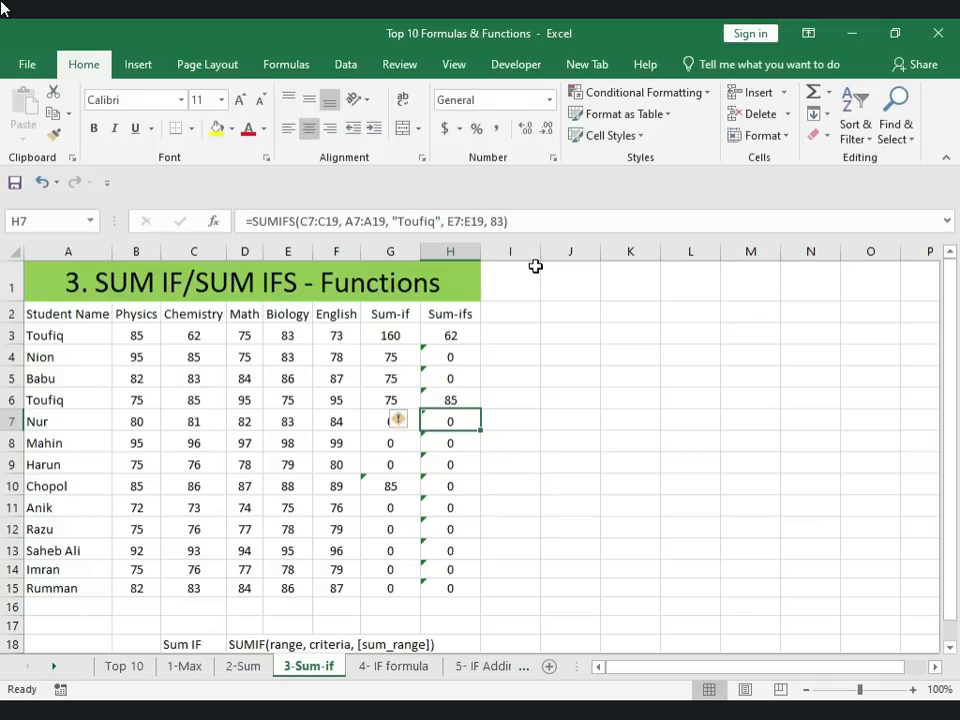
# Step: Check the H6 result against the Chemistry mark in C6 and compare the Sum-if and Sum-ifs columns
pyautogui.click(195, 397)
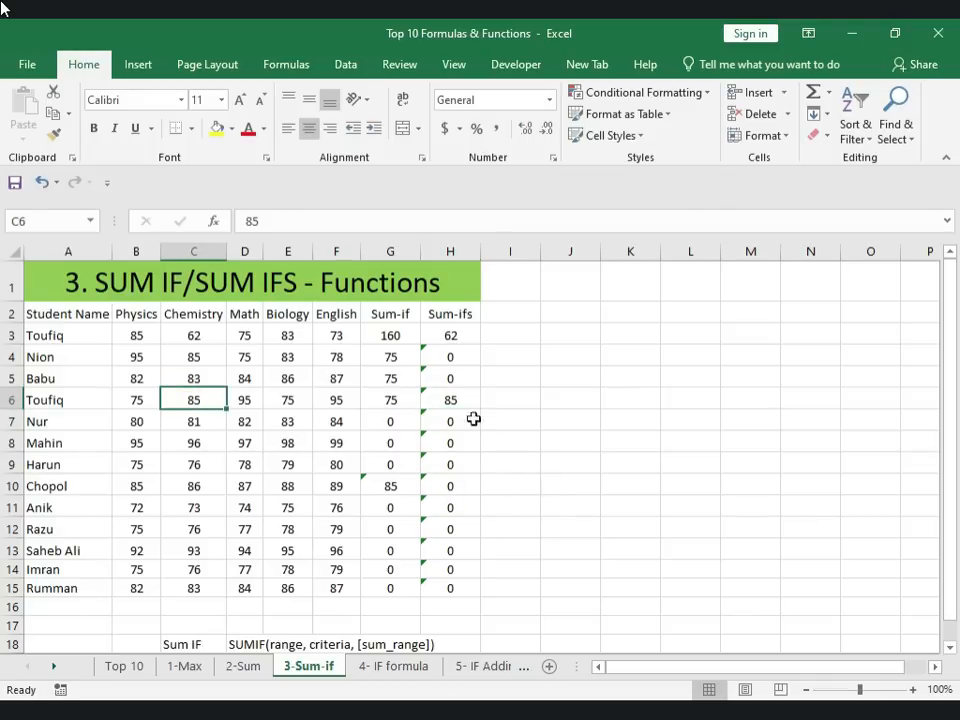
pyautogui.click(444, 310)
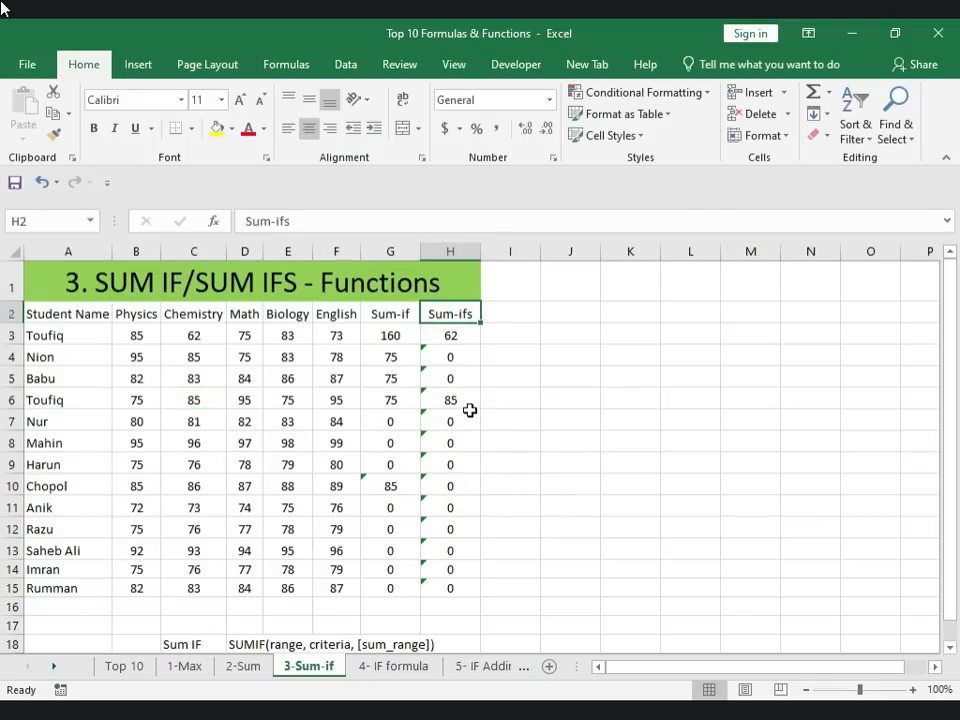
pyautogui.moveTo(453, 352); pyautogui.dragTo(464, 402)
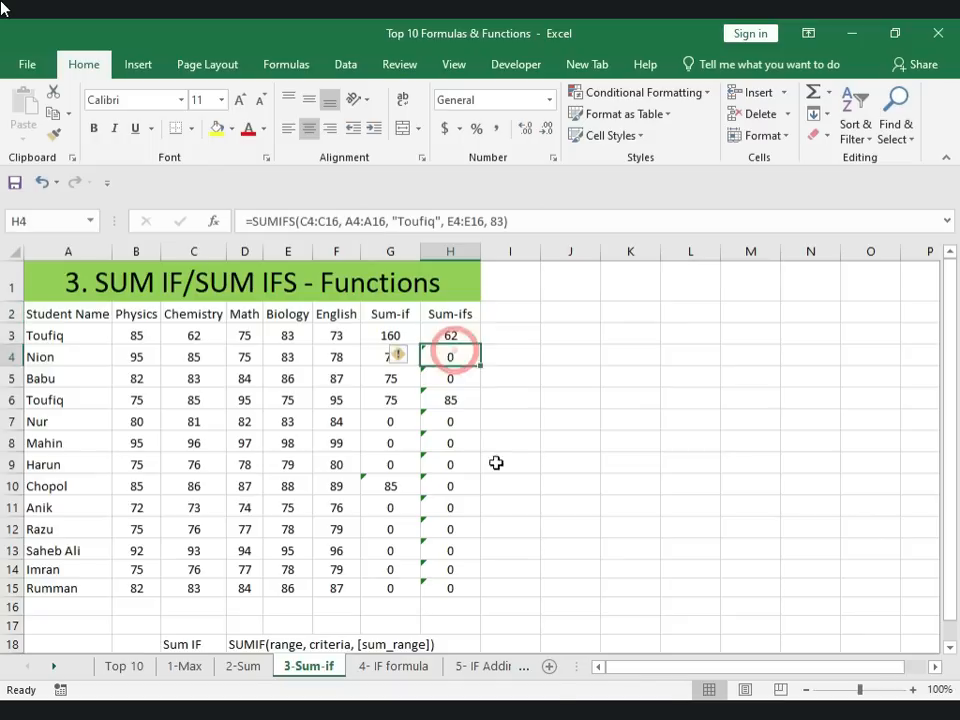
pyautogui.click(452, 444)
pyautogui.click(388, 316)
pyautogui.click(445, 316)
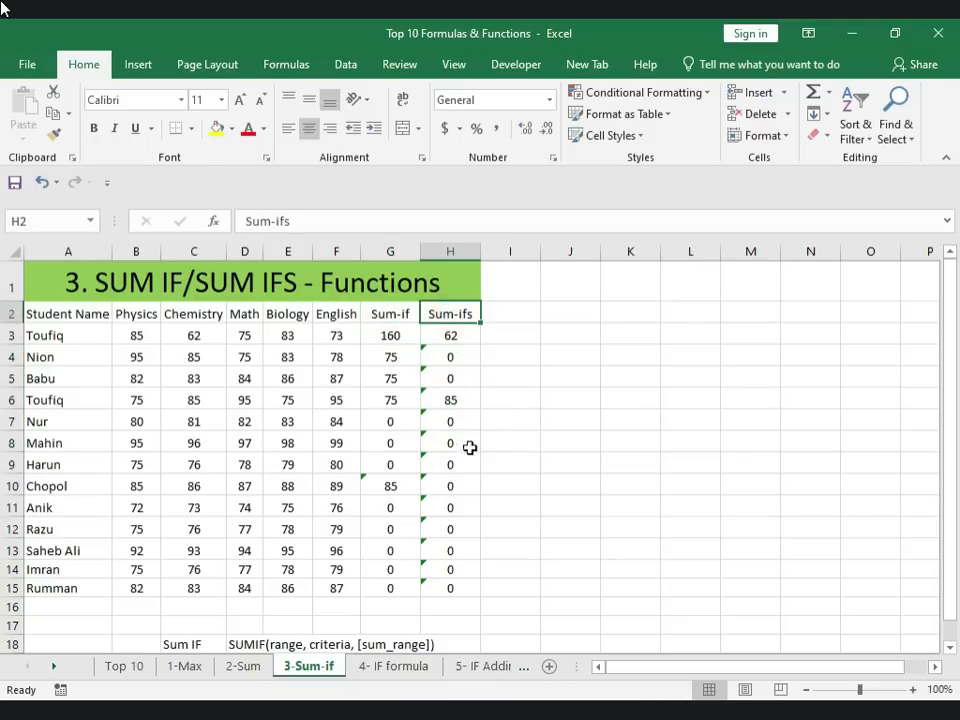
pyautogui.click(388, 316)
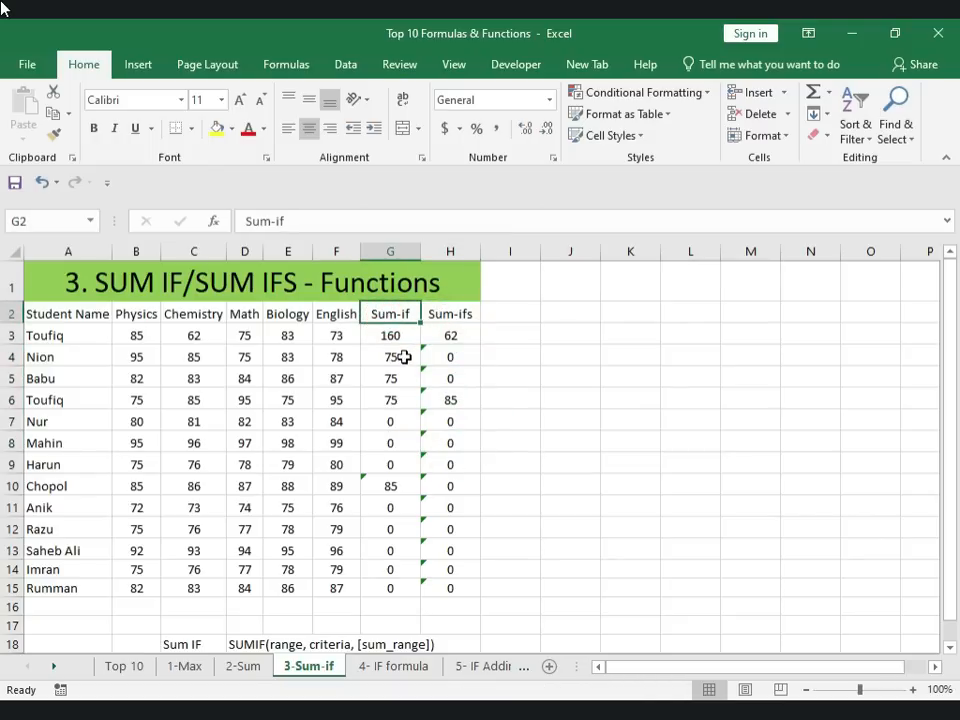
pyautogui.click(462, 314)
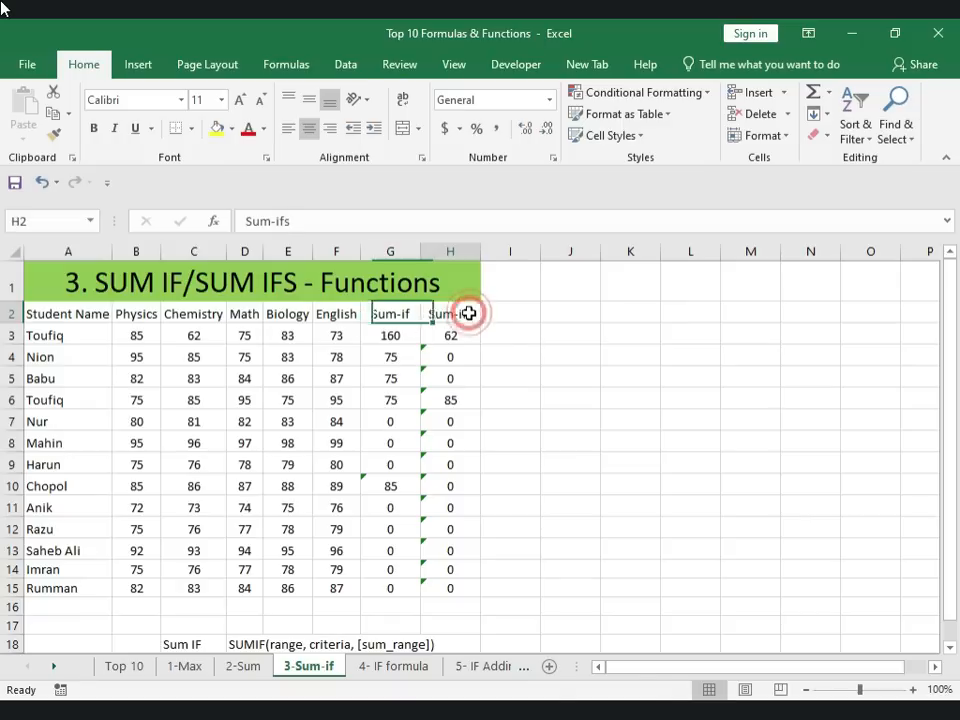
# Step: Review the H6 SUMIFS formula, examining its name criteria pair and its Biology criteria pair
pyautogui.click(456, 399)
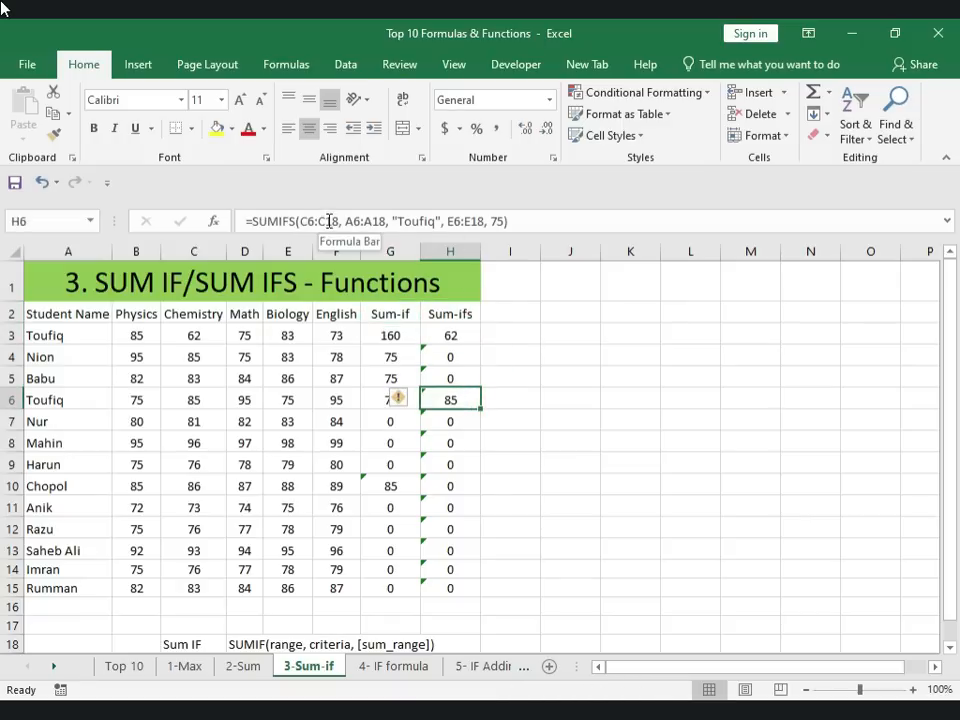
pyautogui.moveTo(346, 221)
pyautogui.mouseDown()
pyautogui.moveTo(438, 218)
pyautogui.moveTo(484, 231)
pyautogui.moveTo(346, 220)
pyautogui.mouseUp()
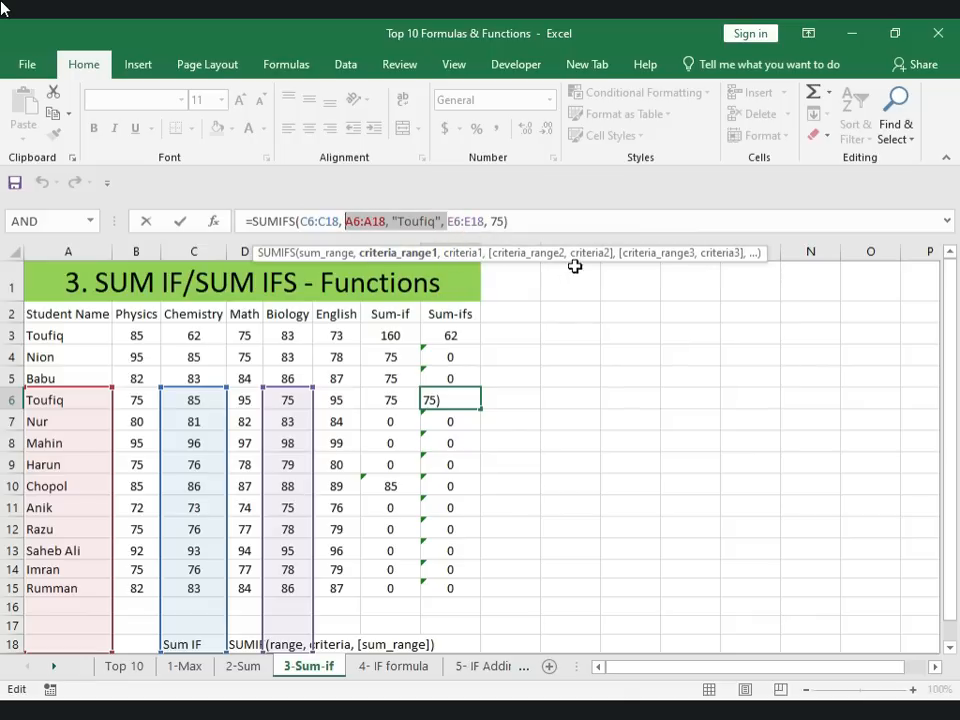
pyautogui.click(459, 223)
pyautogui.moveTo(459, 223); pyautogui.dragTo(508, 223)
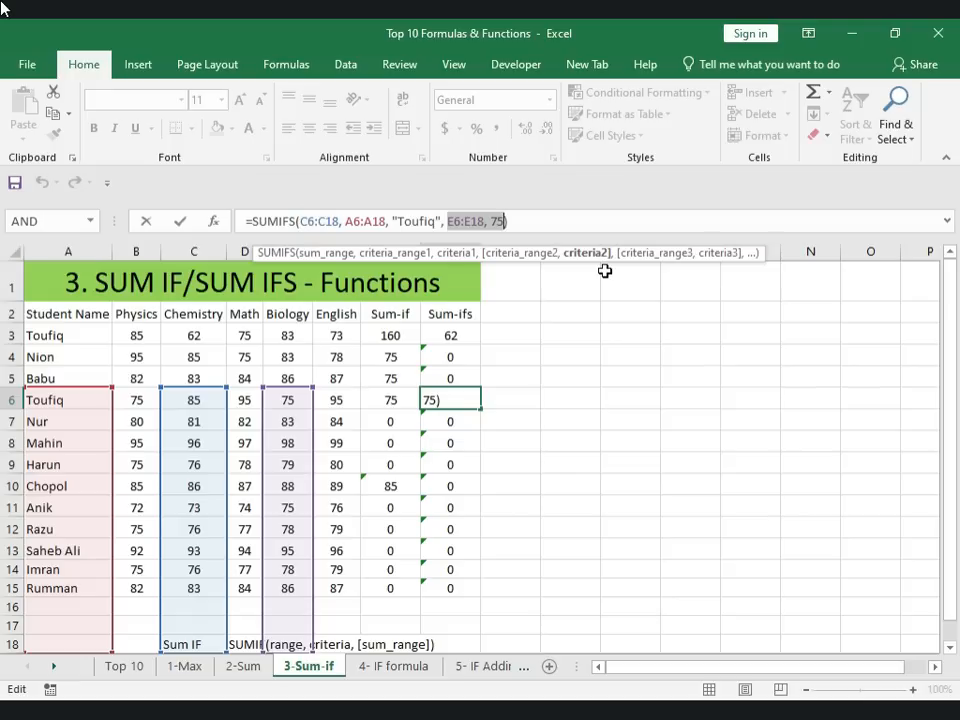
pyautogui.press('Return')
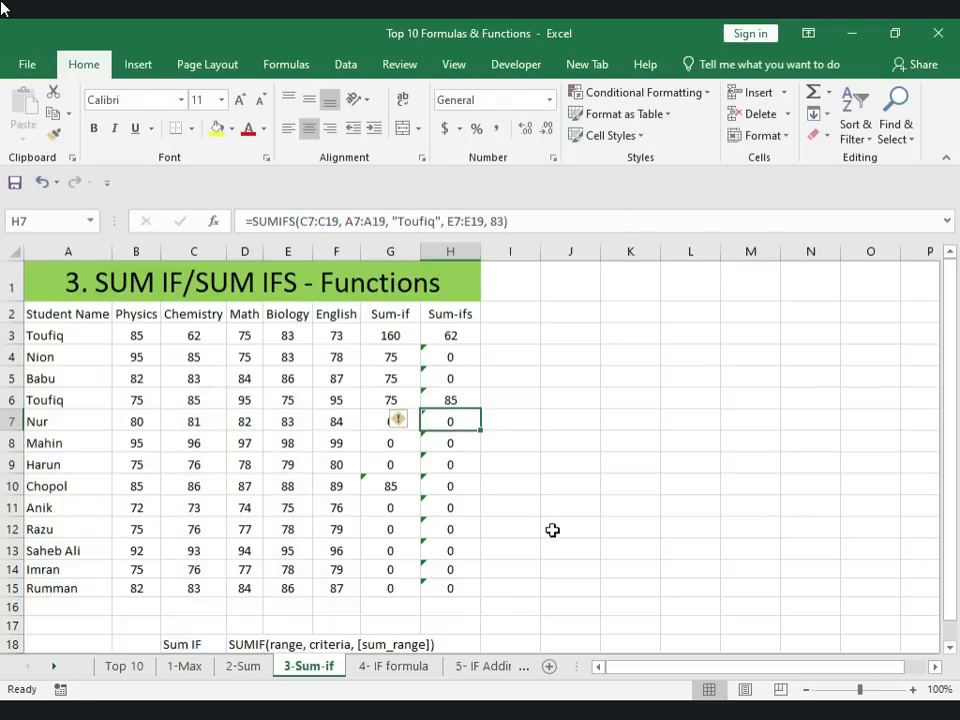
pyautogui.click(552, 530)
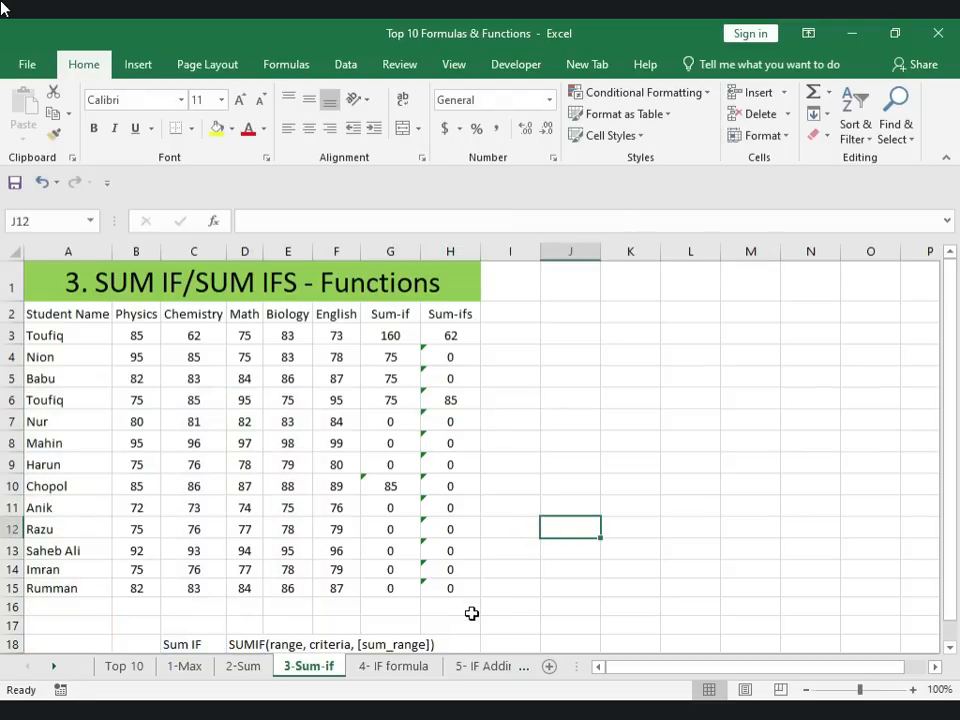
# Step: Open the 4- IF formula sheet
pyautogui.click(380, 670)
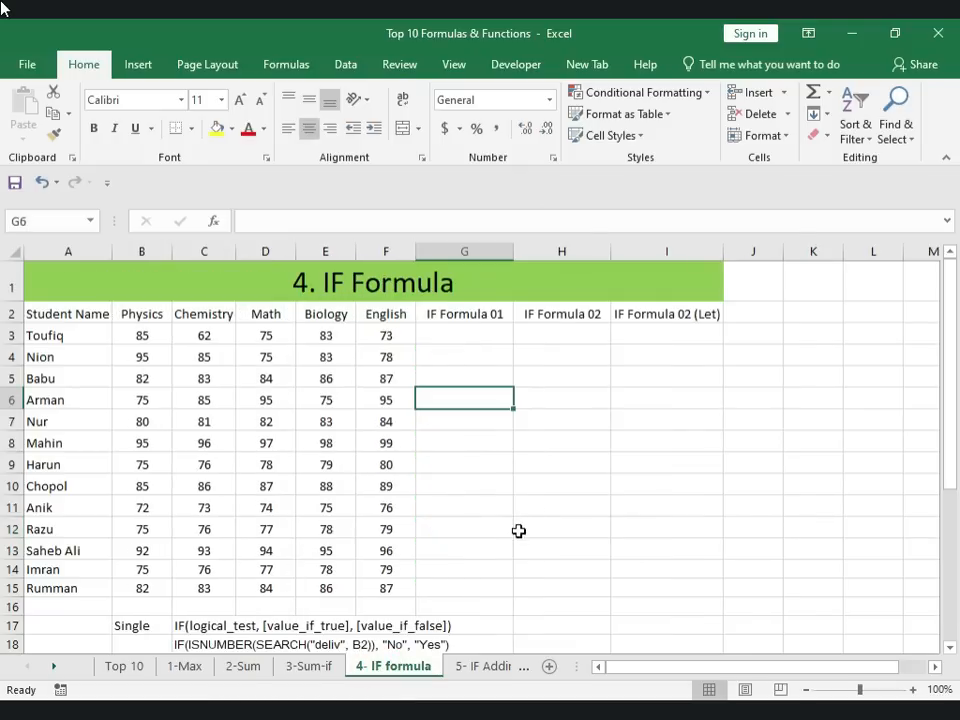
pyautogui.click(455, 332)
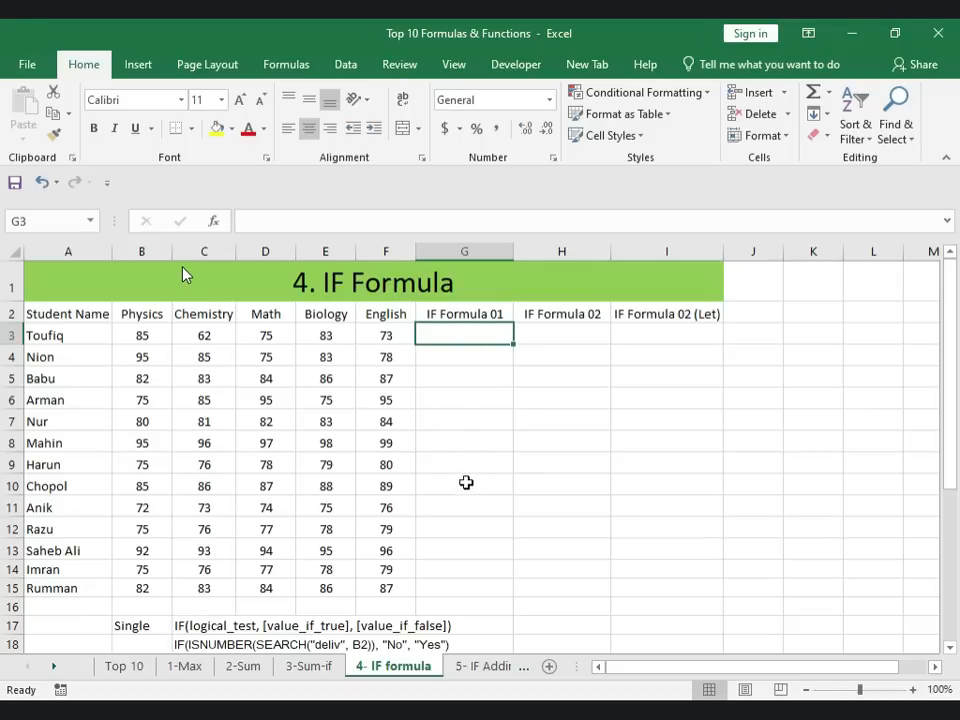
pyautogui.click(442, 335)
pyautogui.write('=')
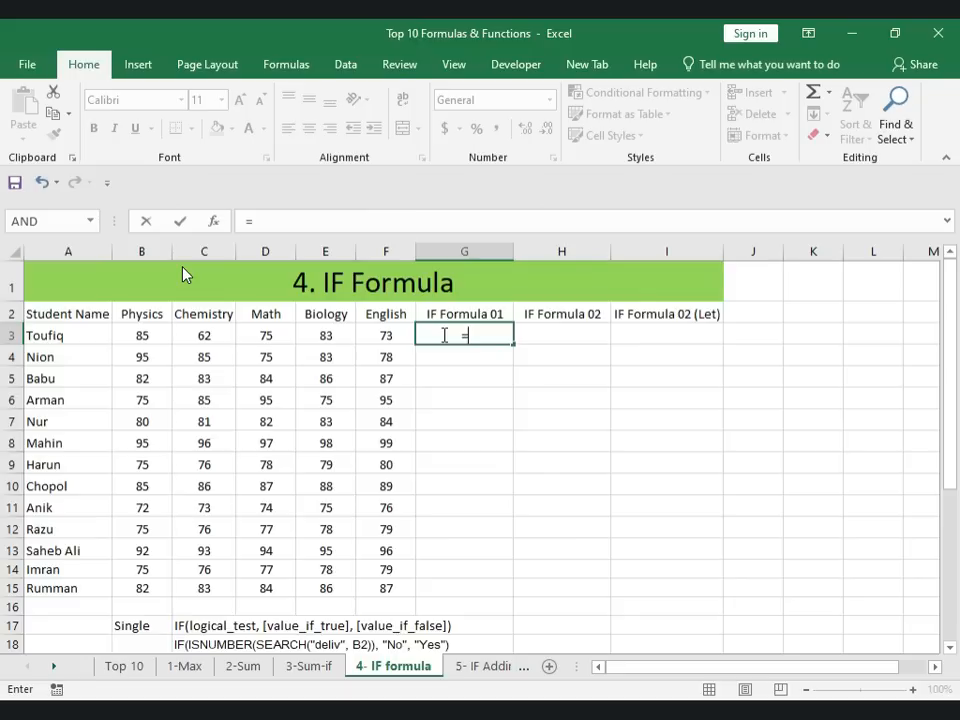
pyautogui.write('if')
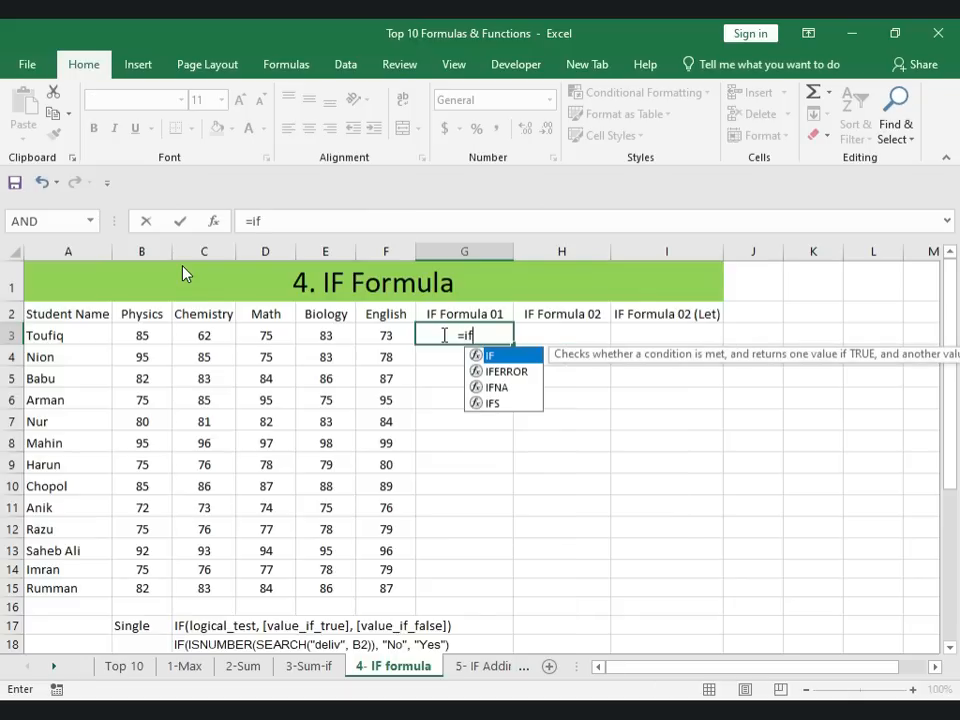
pyautogui.press('BackSpace')
pyautogui.press('BackSpace')
pyautogui.press('BackSpace')
pyautogui.press('Escape')
# Step: Insert a new column before the IF Formula 01 column and select its header cell G2
pyautogui.click(482, 464)
pyautogui.click(442, 248)
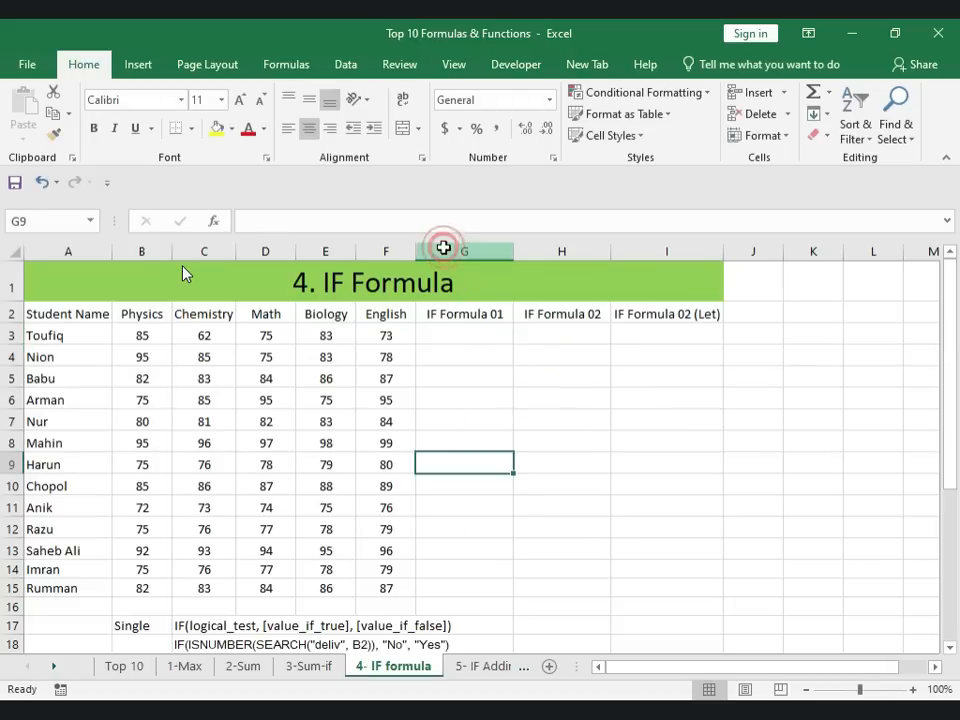
pyautogui.rightClick(445, 249)
pyautogui.click(470, 378)
pyautogui.click(433, 313)
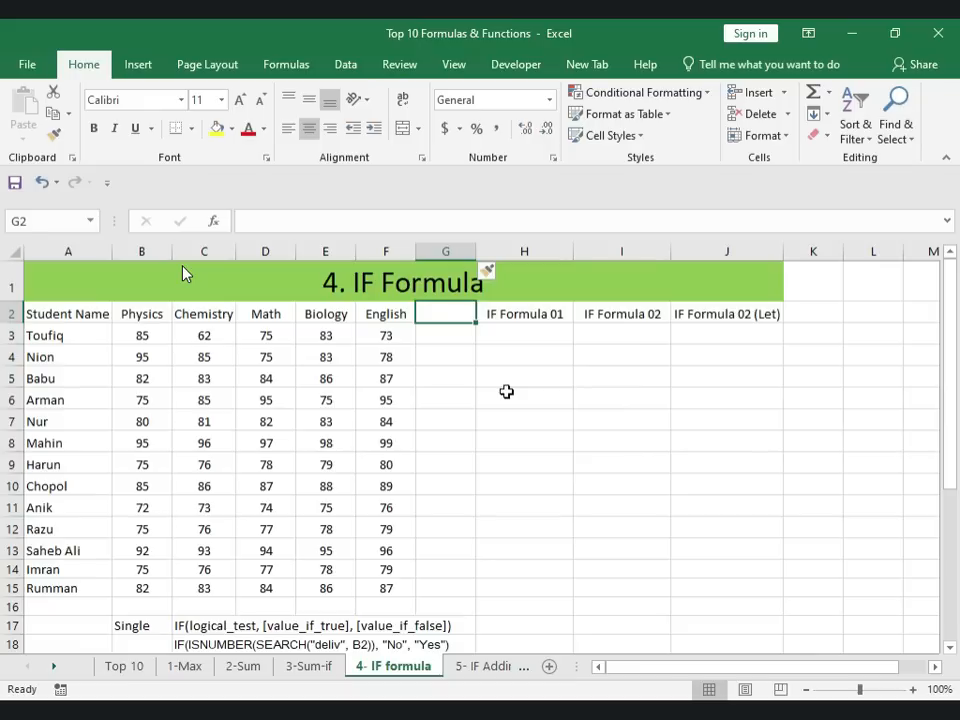
pyautogui.write('=A')
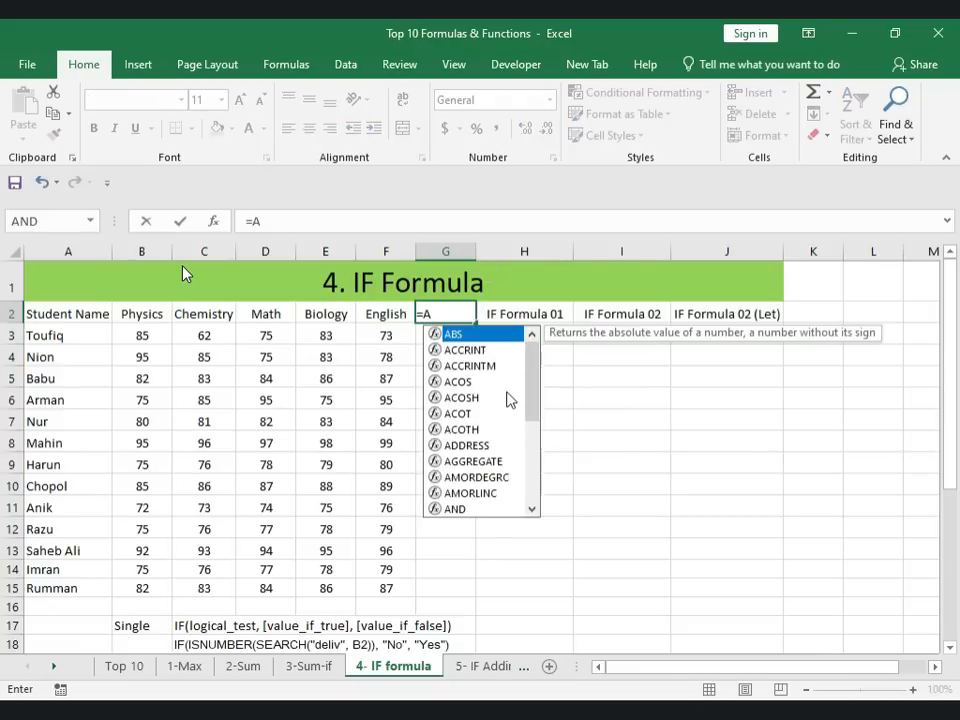
pyautogui.write('verage')
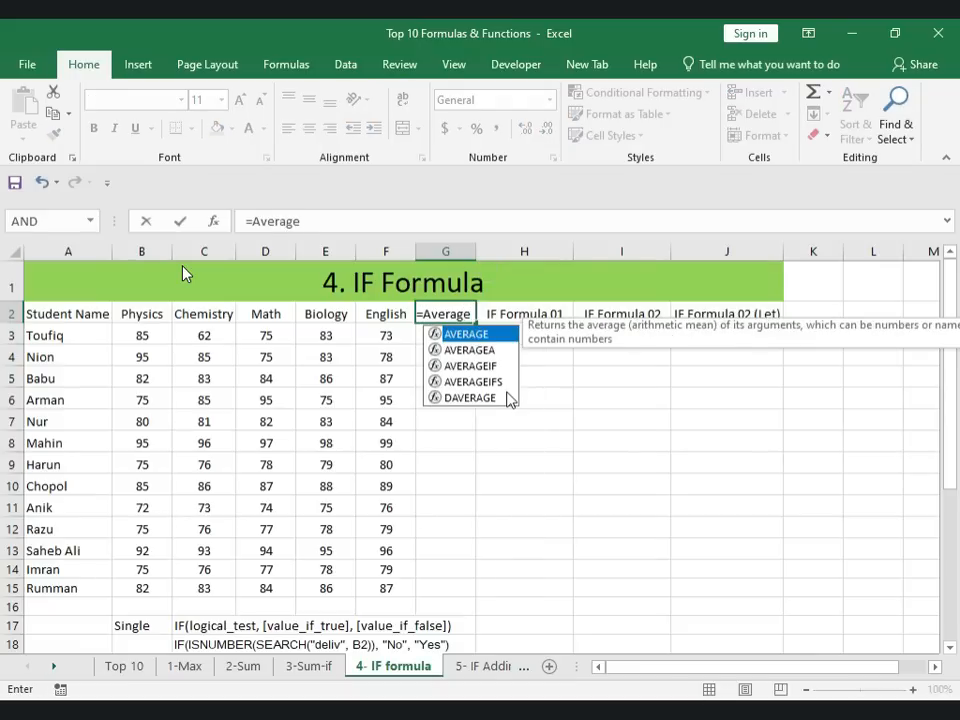
pyautogui.press('BackSpace')
pyautogui.press('BackSpace')
pyautogui.press('BackSpace')
pyautogui.press('BackSpace')
pyautogui.press('BackSpace')
pyautogui.press('BackSpace')
pyautogui.press('BackSpace')
pyautogui.press('BackSpace')
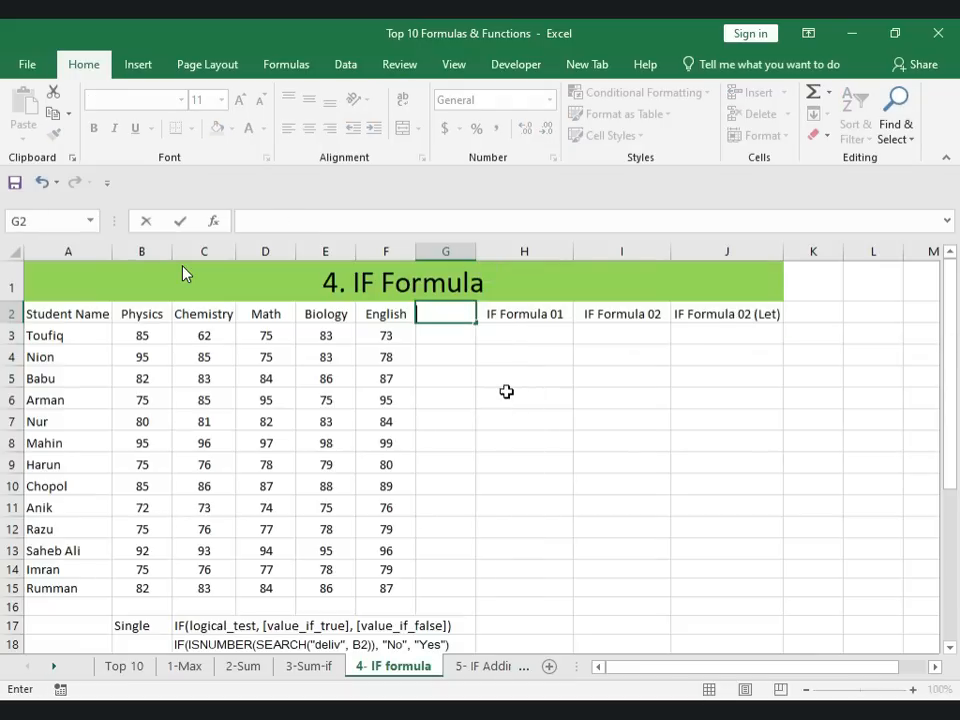
# Step: Enter the header Average in G2 and calculate the average of marks B3:F3 in G3 with the AVERAGE function
pyautogui.write('Average')
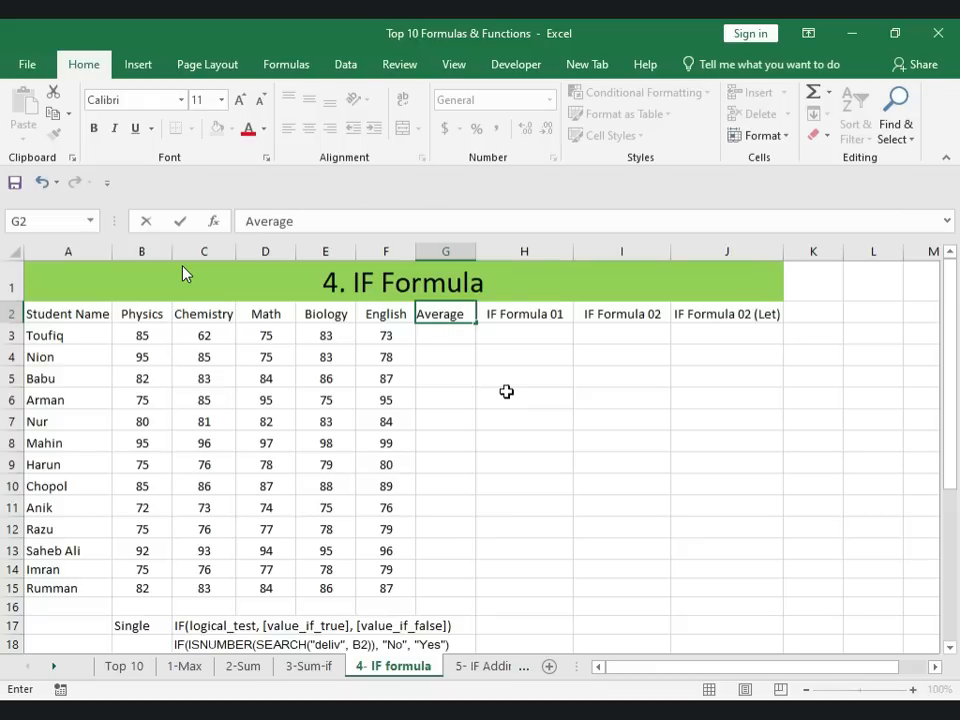
pyautogui.press('Return')
pyautogui.write('=')
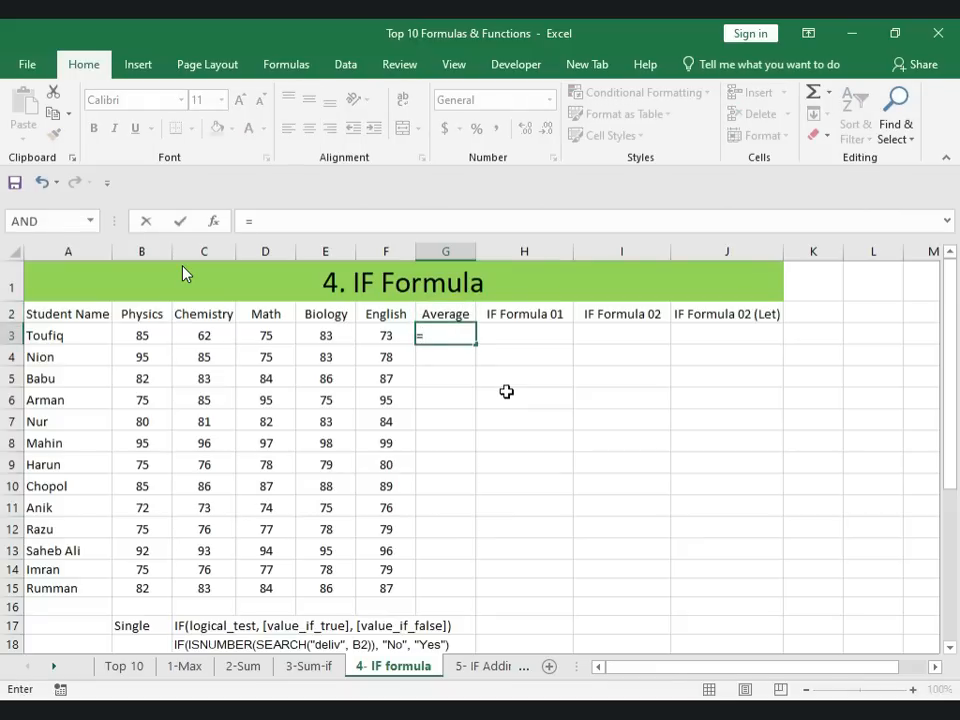
pyautogui.write('Average')
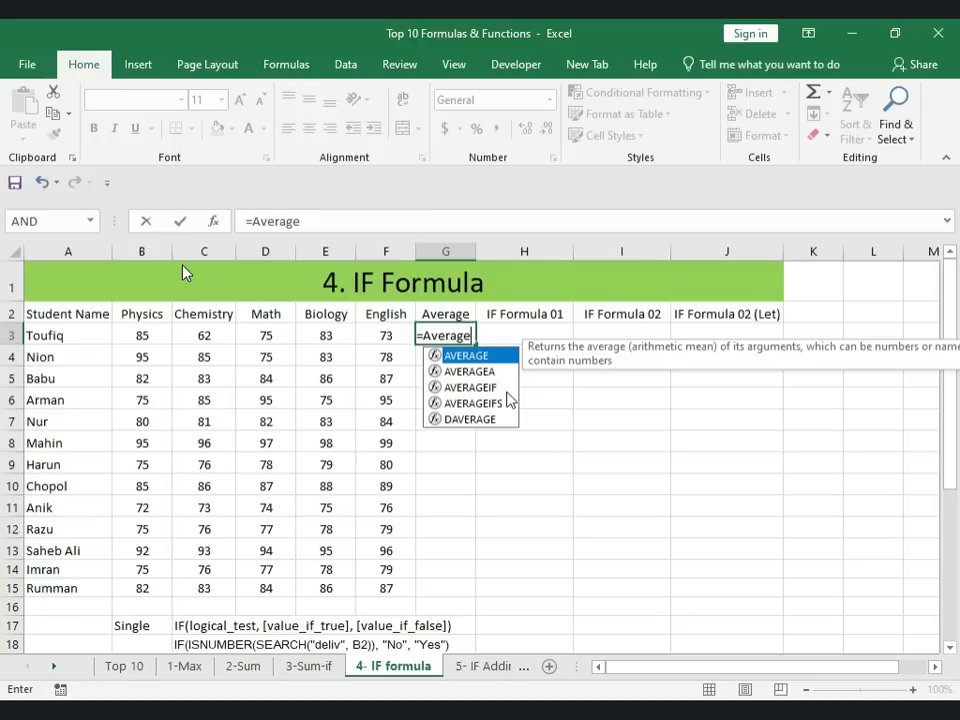
pyautogui.write('(')
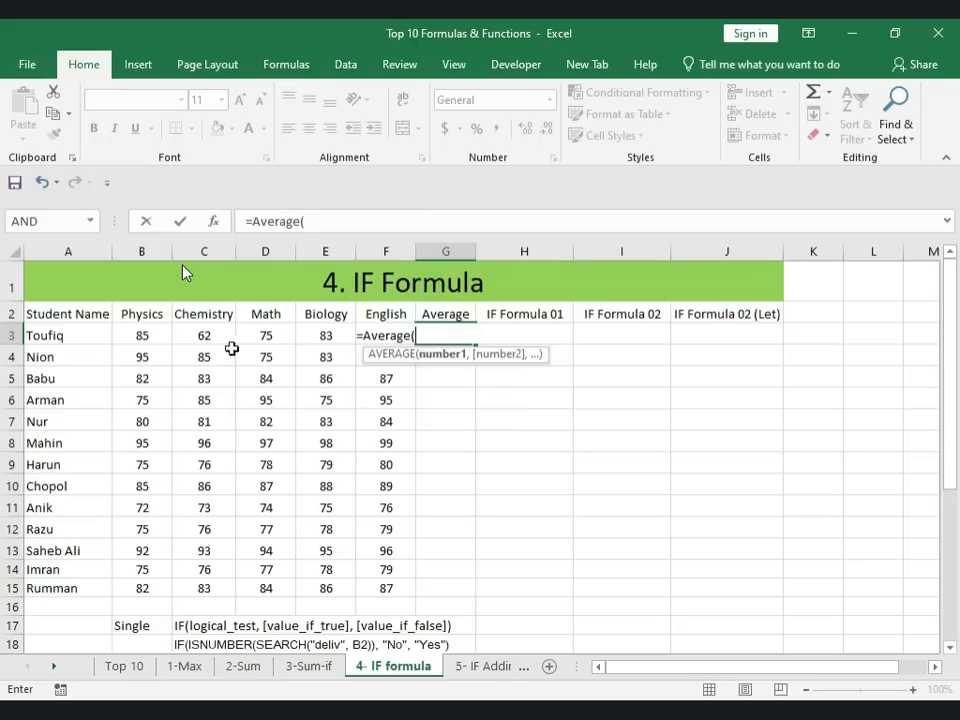
pyautogui.moveTo(136, 336); pyautogui.dragTo(378, 338)
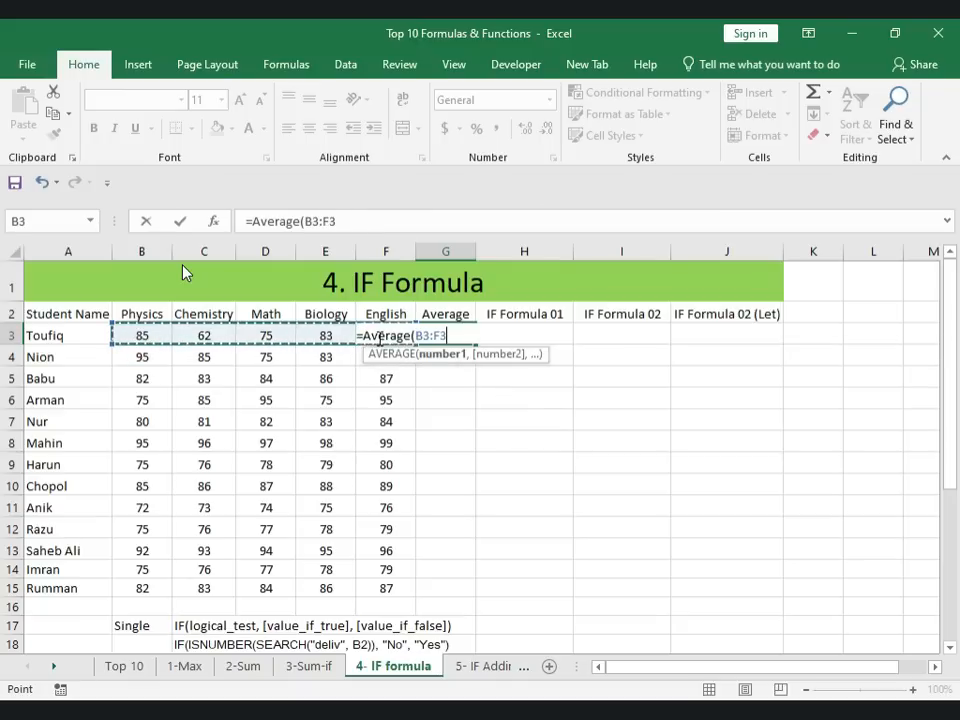
pyautogui.write(')')
pyautogui.press('Return')
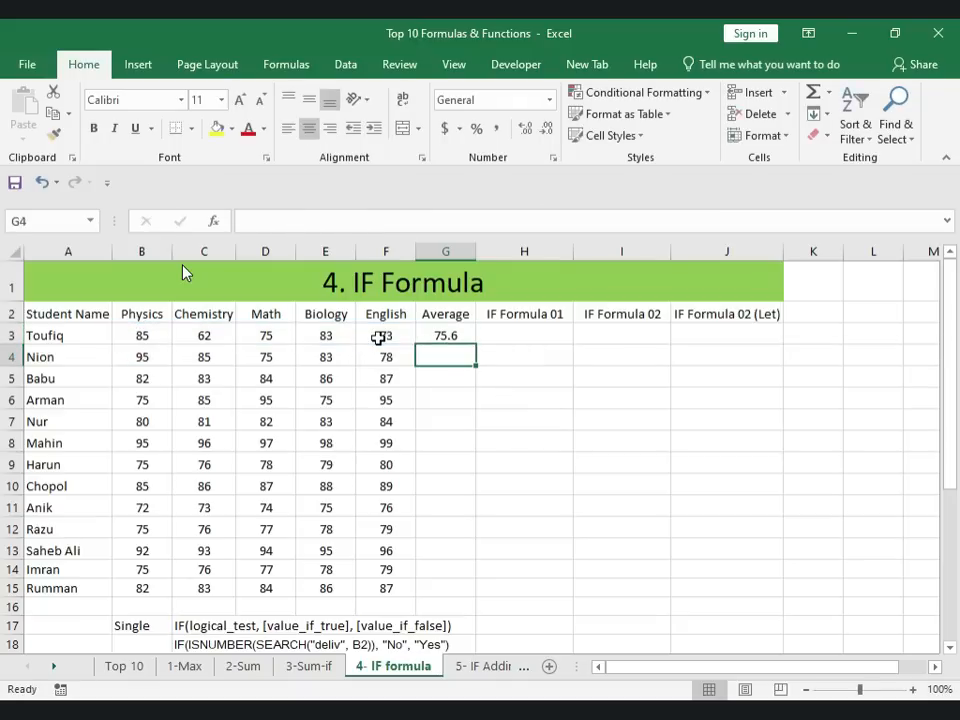
# Step: Format the G3 average without decimals and fill its formula down to G15
pyautogui.click(450, 343)
pyautogui.click(547, 130)
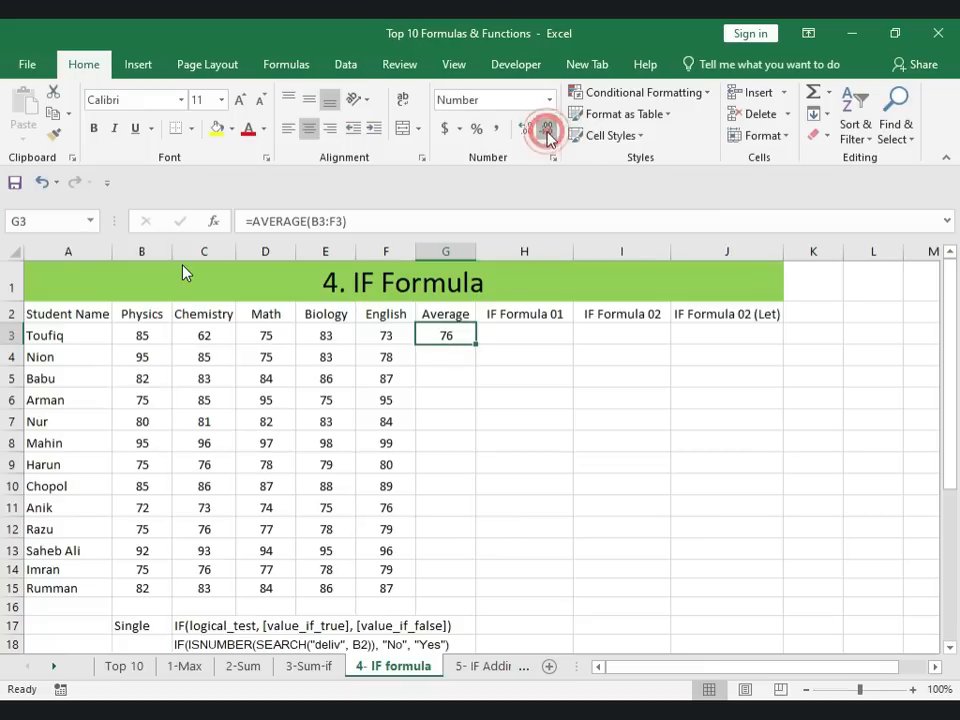
pyautogui.doubleClick(475, 342)
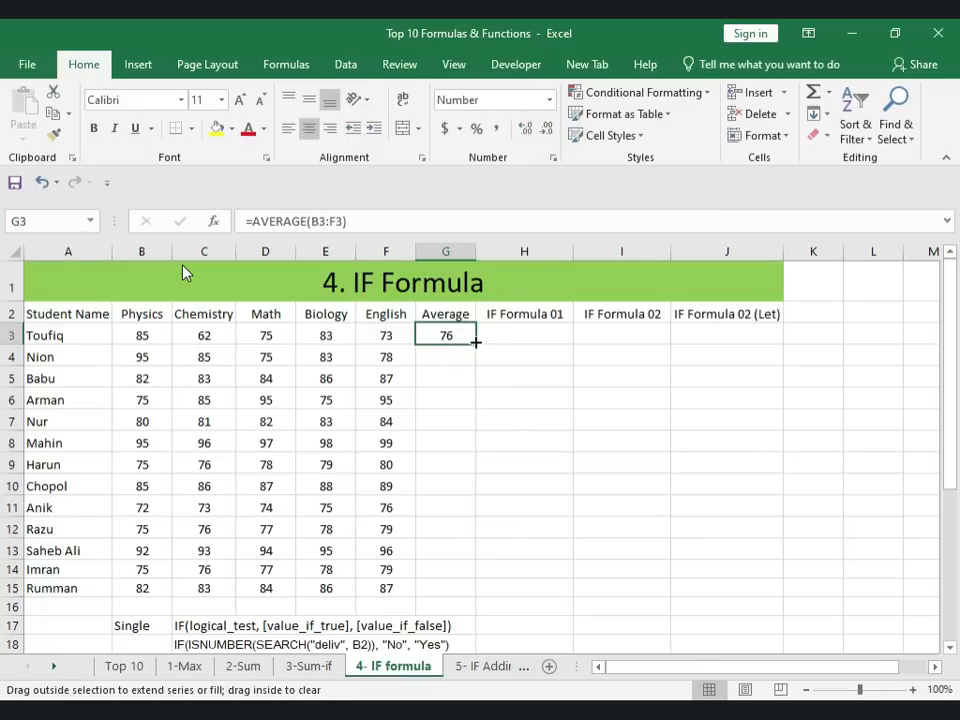
pyautogui.doubleClick(477, 342)
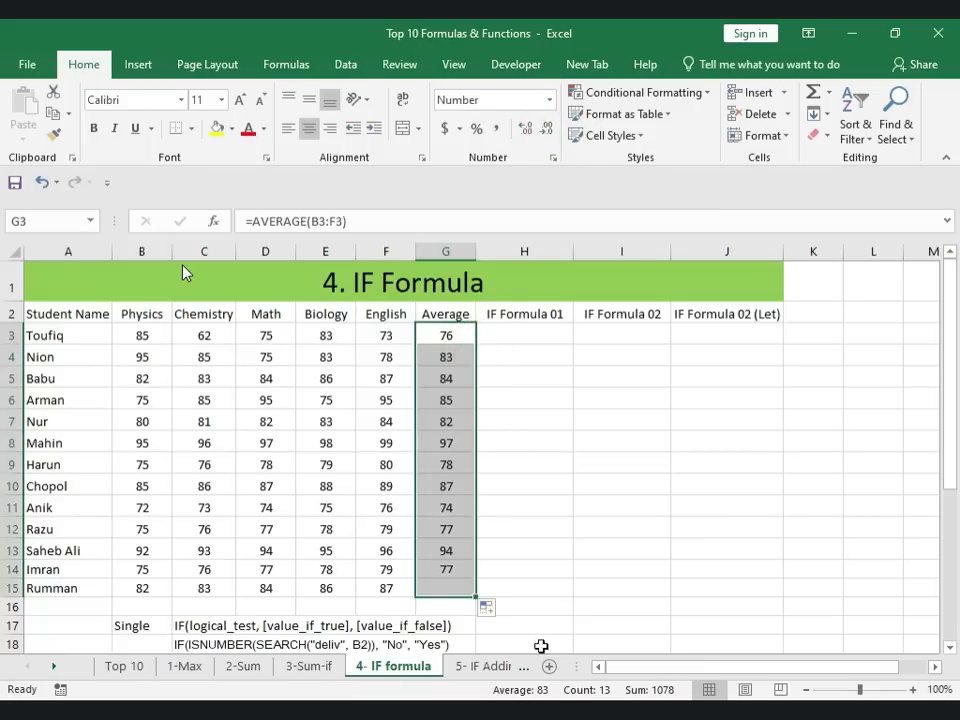
# Step: Begin an IF formula in H3 under IF Formula 01 with the logical test G3>60
pyautogui.moveTo(508, 332); pyautogui.dragTo(558, 418)
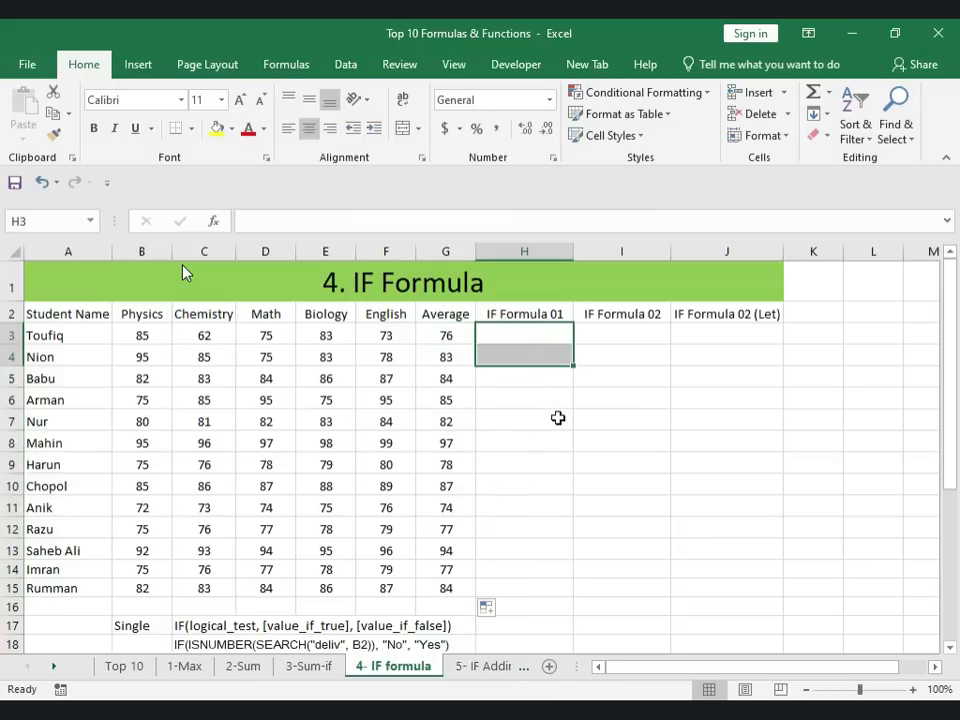
pyautogui.click(514, 340)
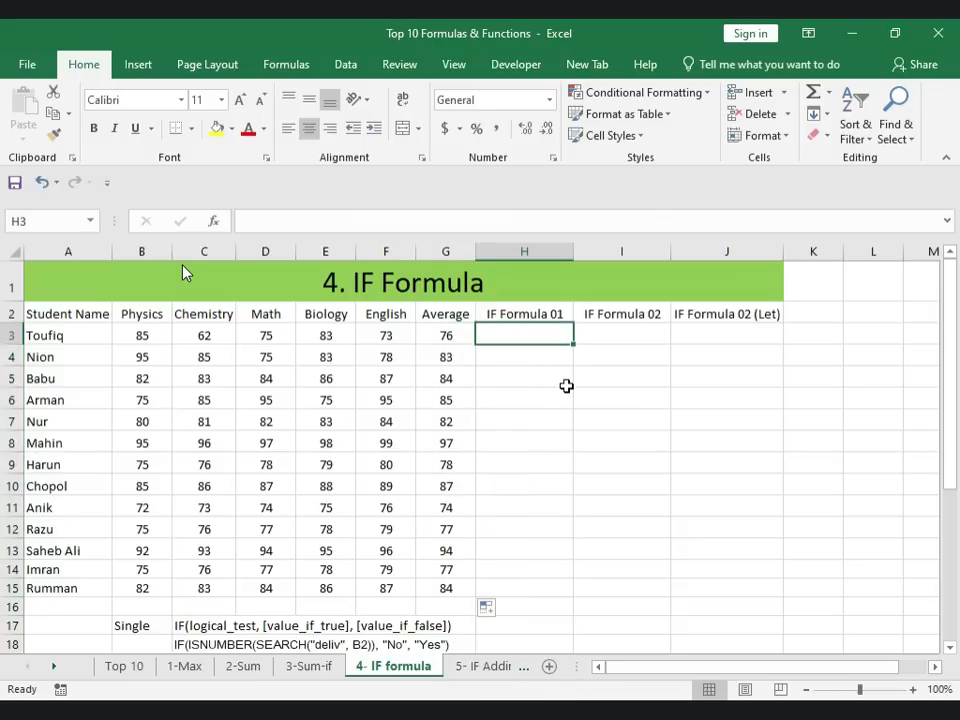
pyautogui.write('=if')
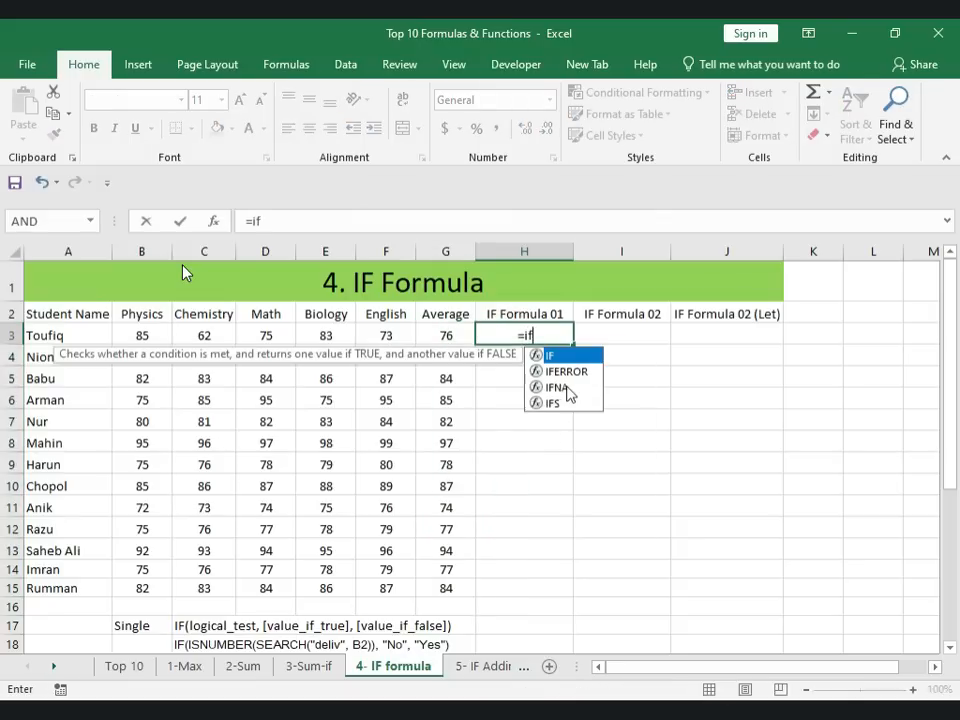
pyautogui.write('(')
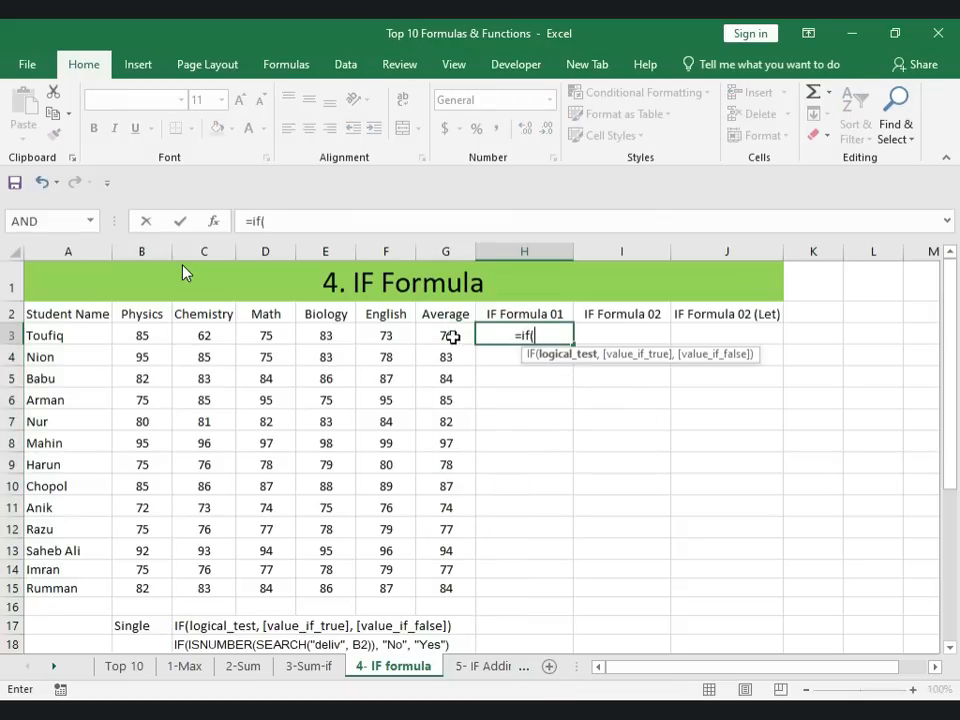
pyautogui.click(452, 338)
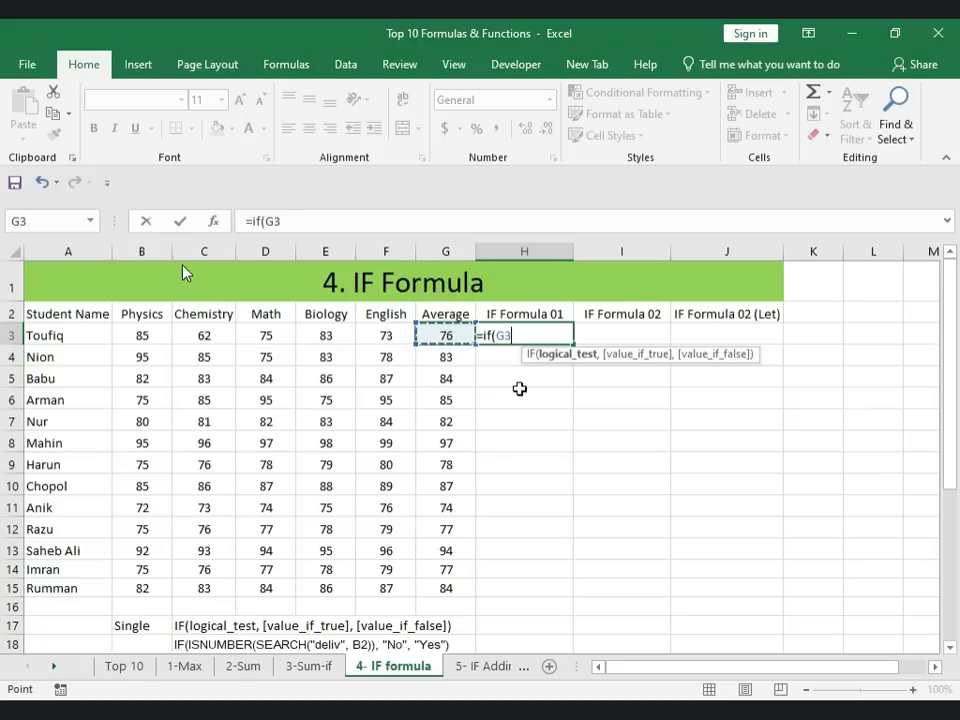
pyautogui.write(':')
pyautogui.press('BackSpace')
pyautogui.press('BackSpace')
pyautogui.press('BackSpace')
pyautogui.press('BackSpace')
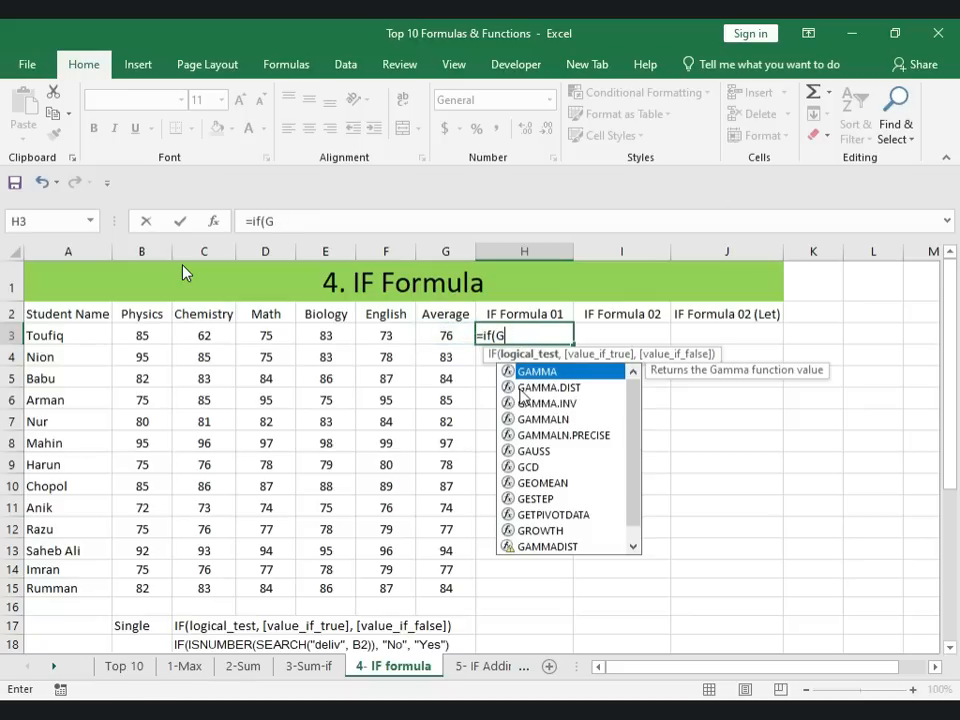
pyautogui.write('3>')
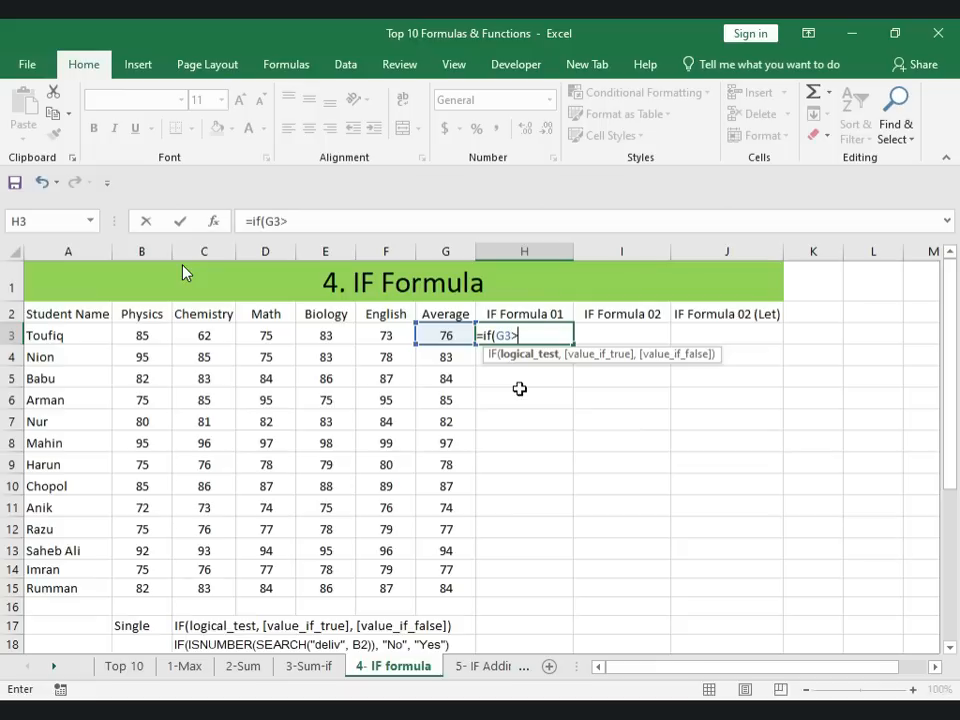
pyautogui.write('60,')
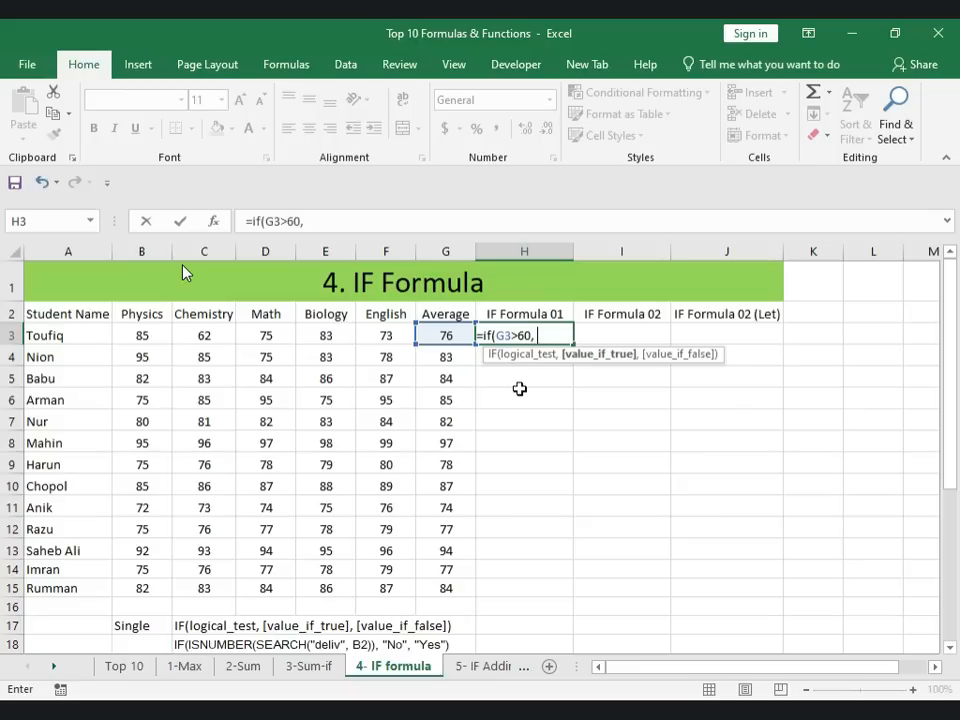
# Step: Add "Attentive" as the value_if_true argument of the H3 IF formula
pyautogui.write('""')
pyautogui.press('F2')
pyautogui.press('Left')
pyautogui.write('Atten')
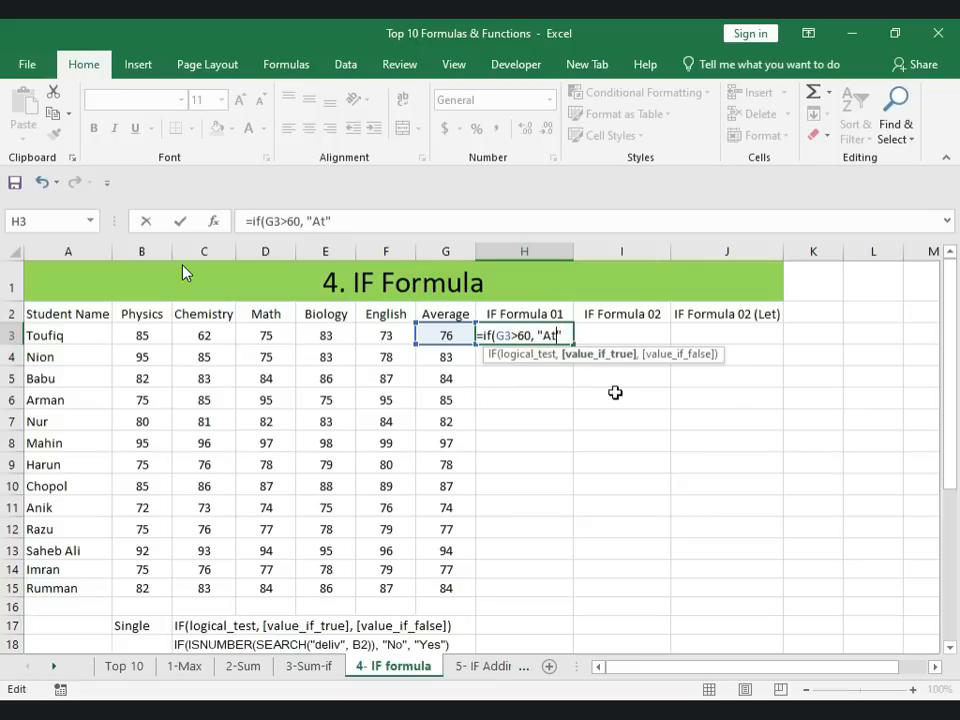
pyautogui.write('tive Stu')
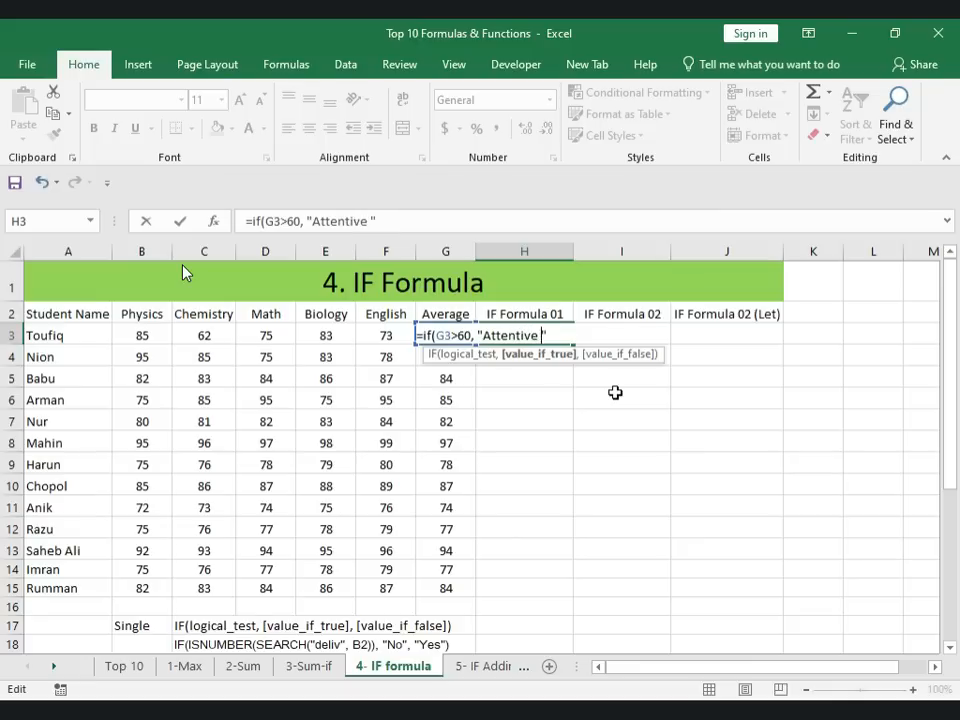
pyautogui.write('dent')
pyautogui.press('BackSpace')
pyautogui.press('BackSpace')
pyautogui.press('BackSpace')
pyautogui.press('BackSpace')
pyautogui.press('BackSpace')
pyautogui.press('BackSpace')
pyautogui.press('BackSpace')
pyautogui.press('BackSpace')
pyautogui.write(',')
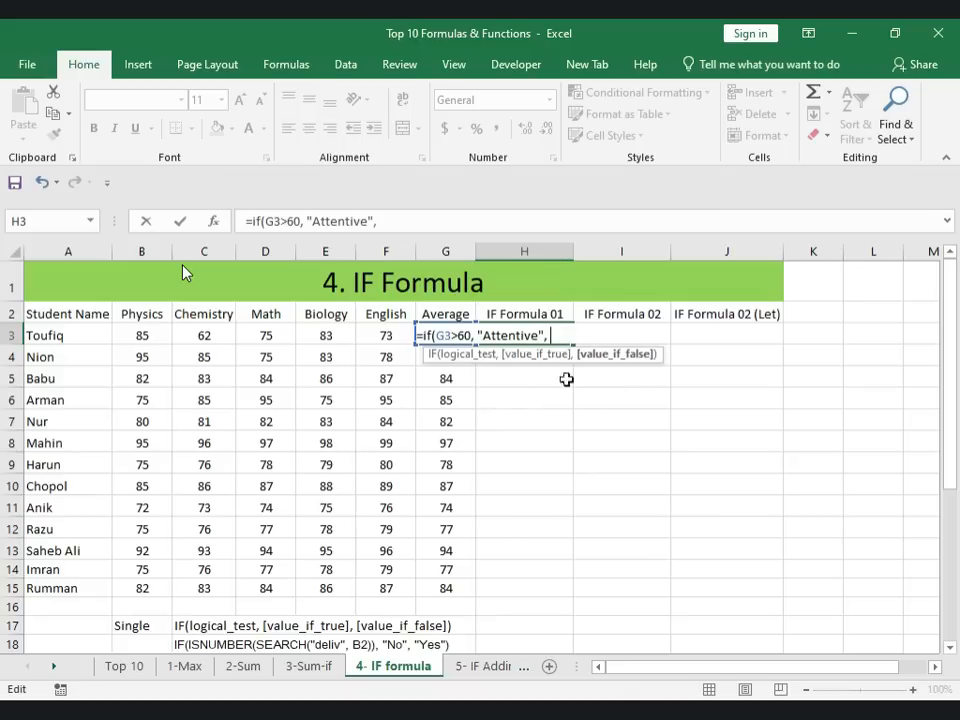
# Step: Complete the H3 IF formula with "Not Attentive" as the value_if_false argument and enter it
pyautogui.moveTo(471, 335); pyautogui.dragTo(436, 335)
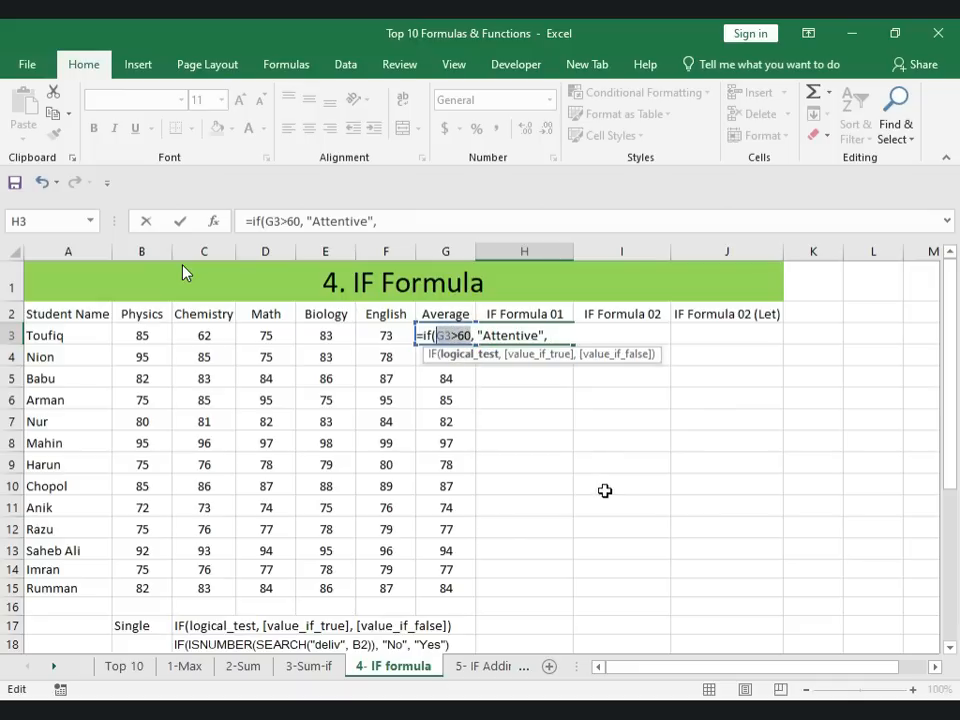
pyautogui.click(553, 336)
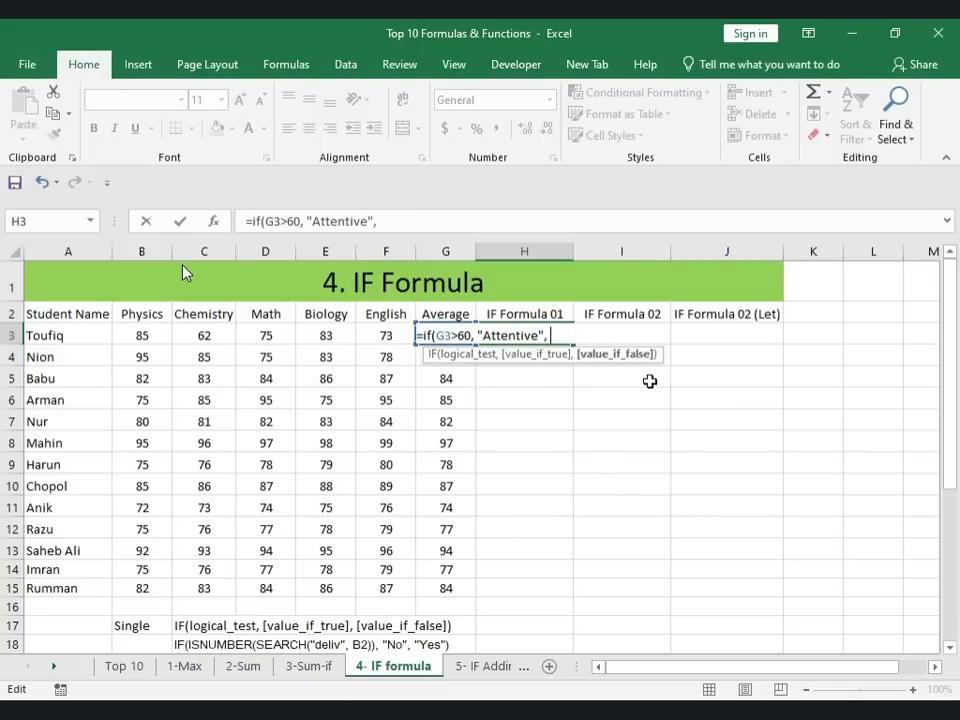
pyautogui.write('"")')
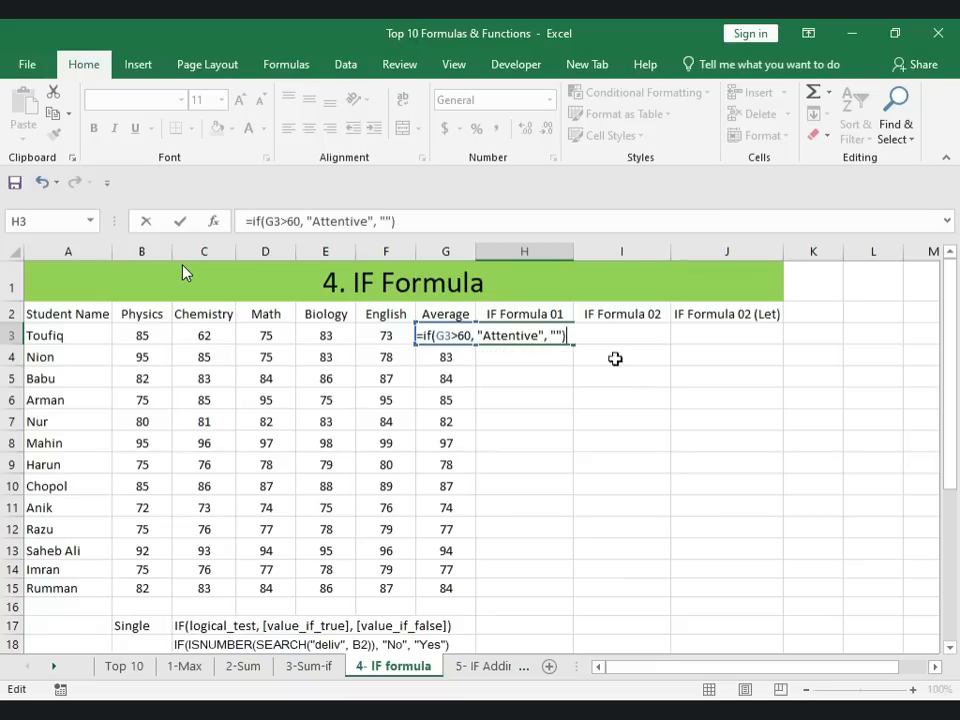
pyautogui.click(557, 336)
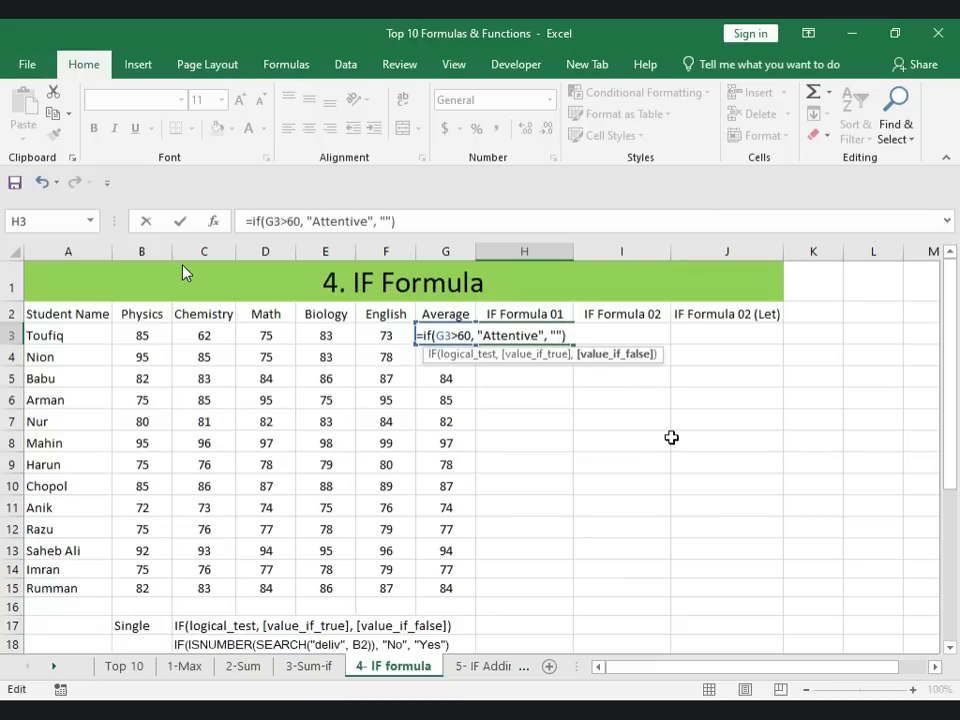
pyautogui.write('Not Attent')
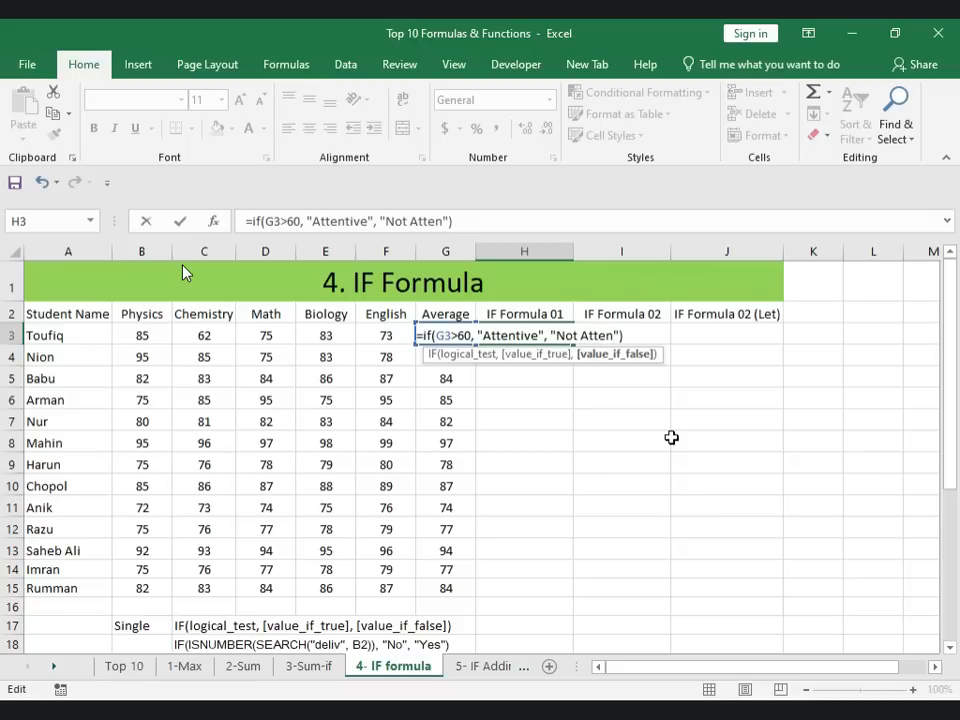
pyautogui.write('ive')
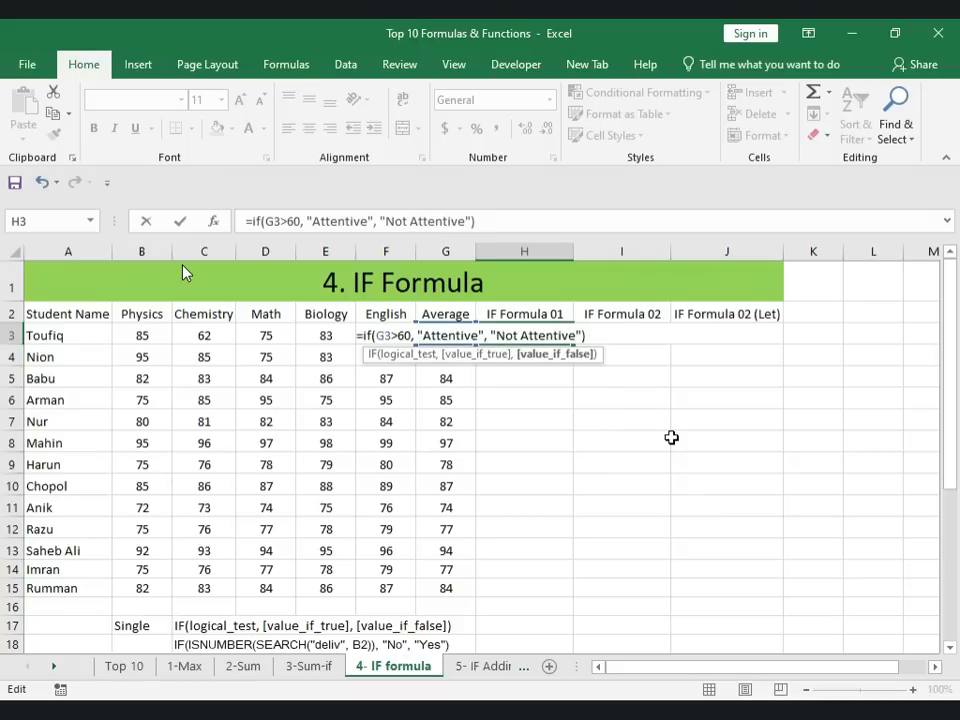
pyautogui.press('Return')
# Step: Fill the IF formula from H3 down to H15
pyautogui.click(524, 335)
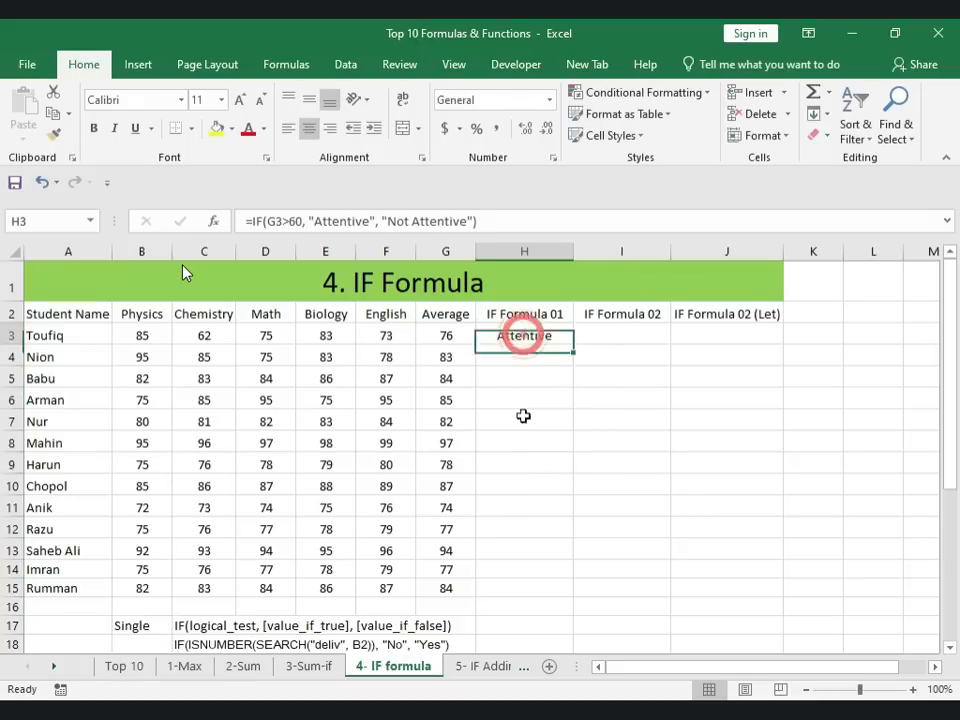
pyautogui.click(446, 335)
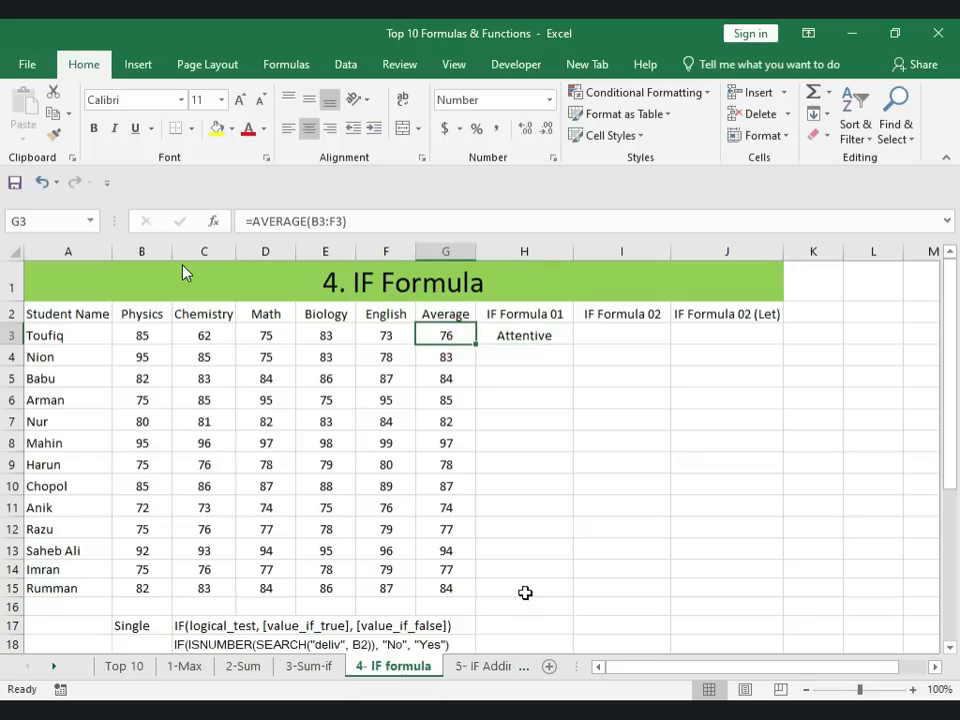
pyautogui.moveTo(542, 339); pyautogui.dragTo(555, 347)
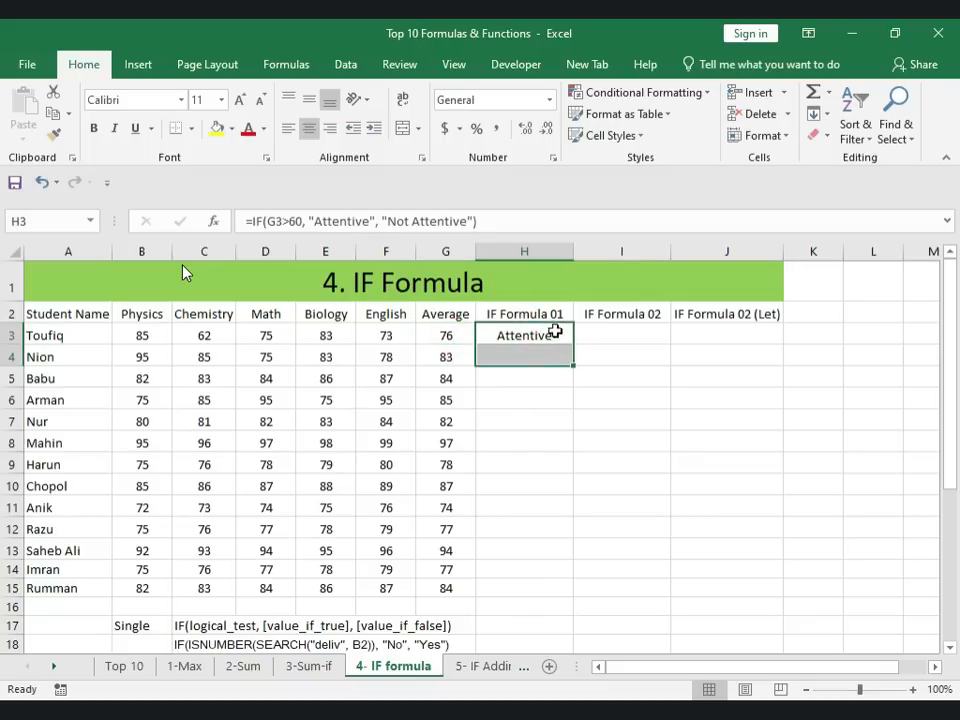
pyautogui.click(555, 331)
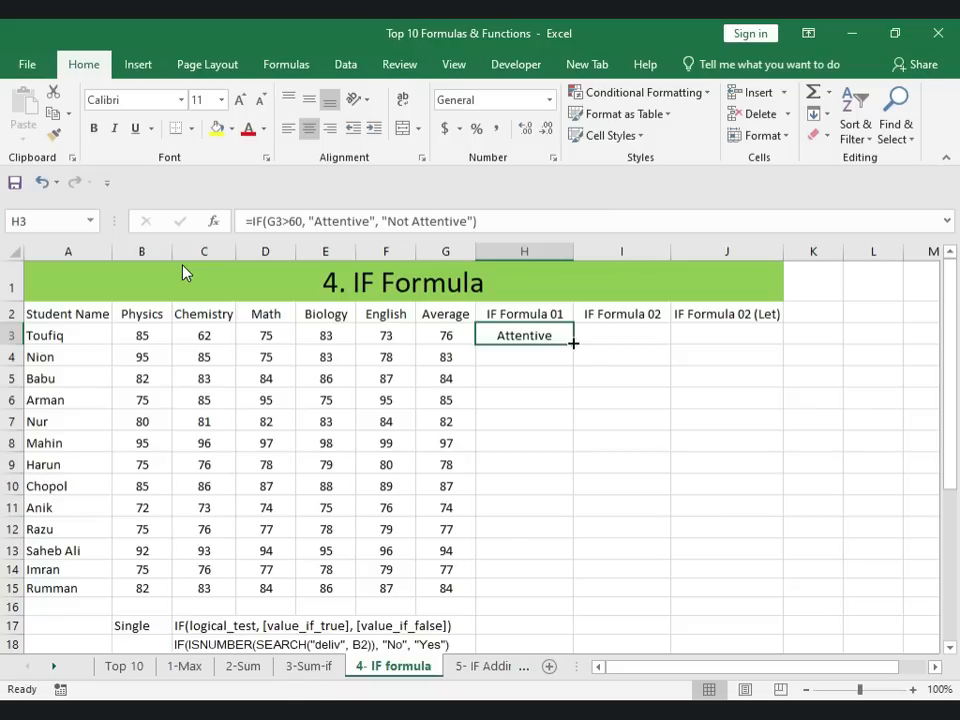
pyautogui.doubleClick(570, 343)
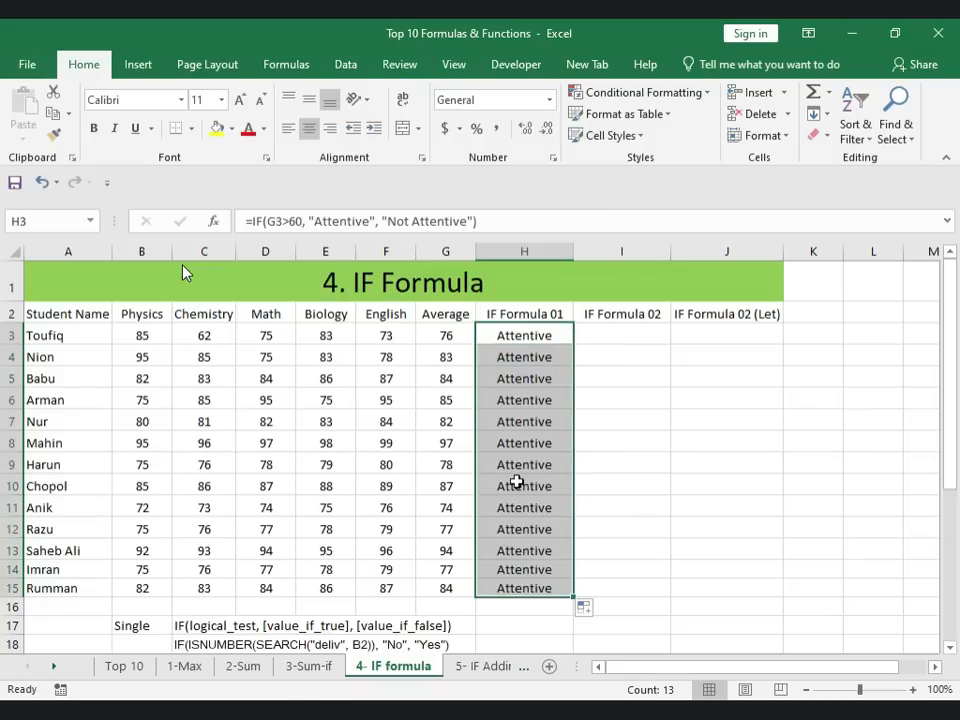
# Step: Test the IF formula by overwriting the average in G10 with 50, and undo that entry
pyautogui.click(446, 487)
pyautogui.write('50')
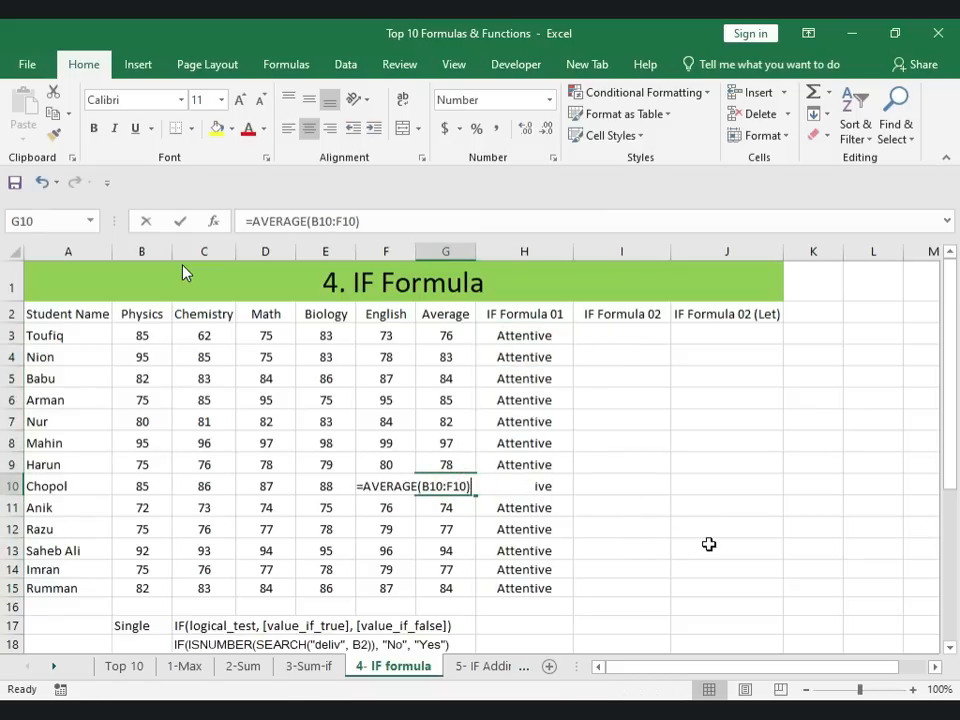
pyautogui.press('Return')
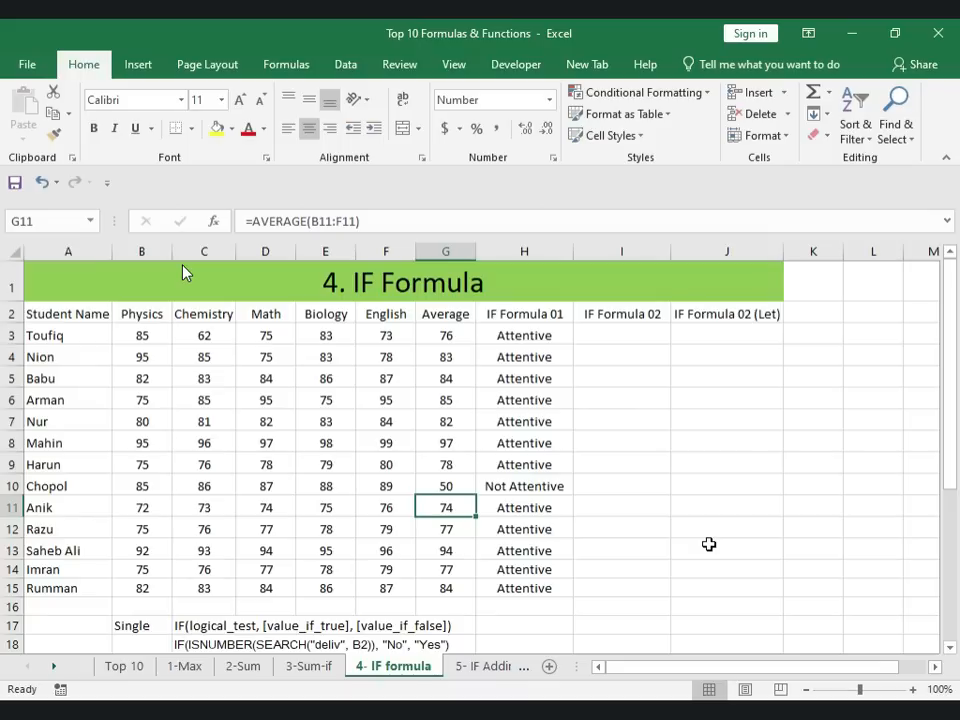
pyautogui.hotkey('ctrl', 'z')
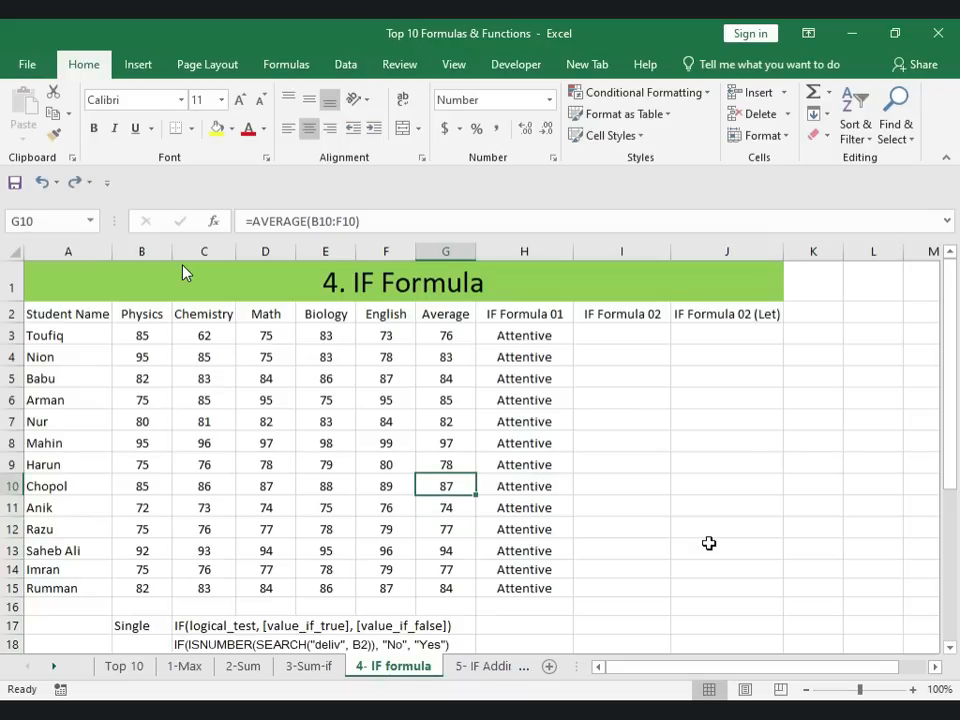
# Step: Begin an IF formula in I3 under IF Formula 02 with a nested AND whose first condition is G3<100
pyautogui.click(497, 314)
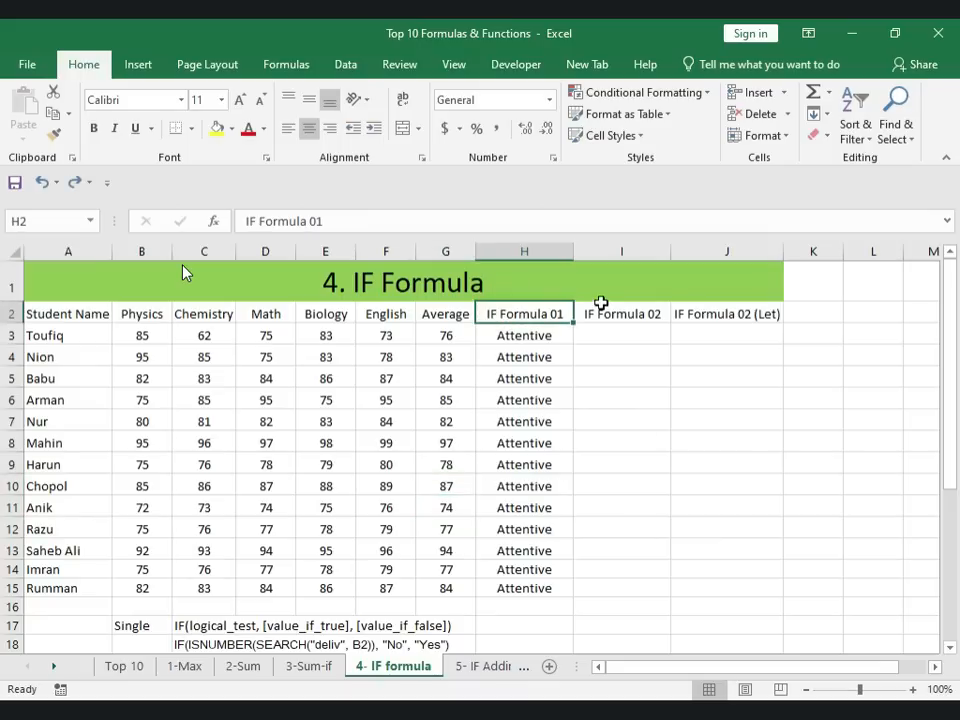
pyautogui.click(601, 313)
pyautogui.click(600, 335)
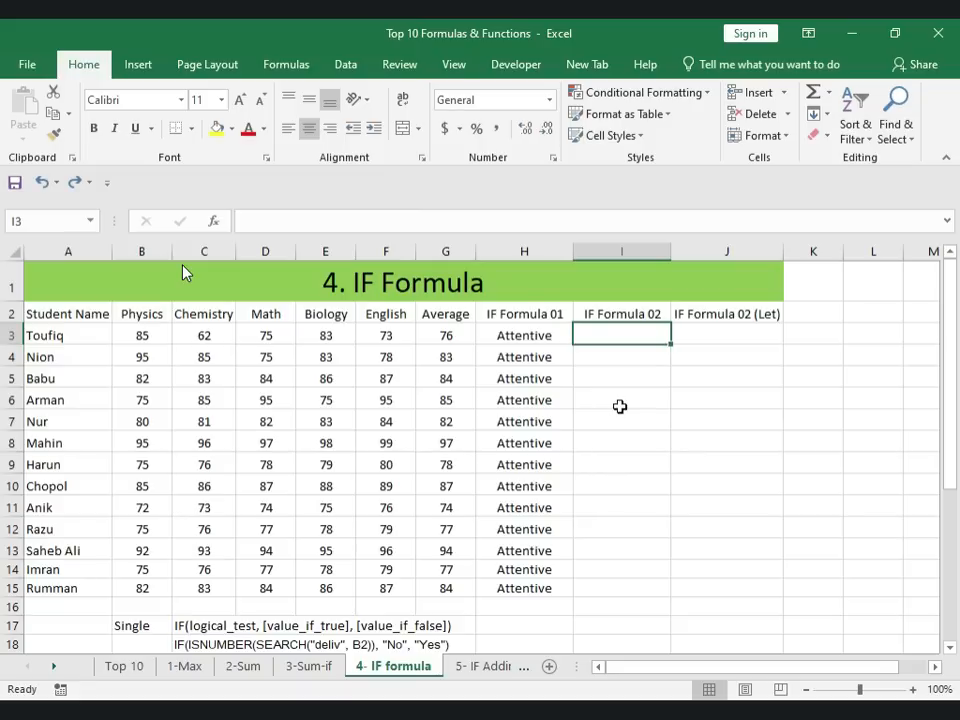
pyautogui.write('=')
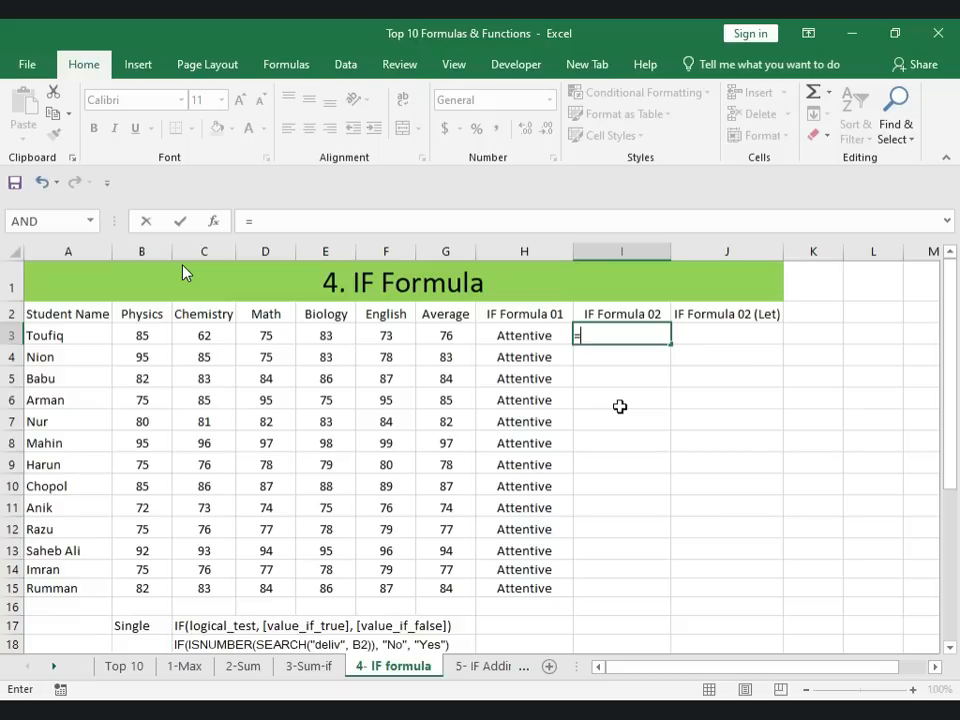
pyautogui.write('if(')
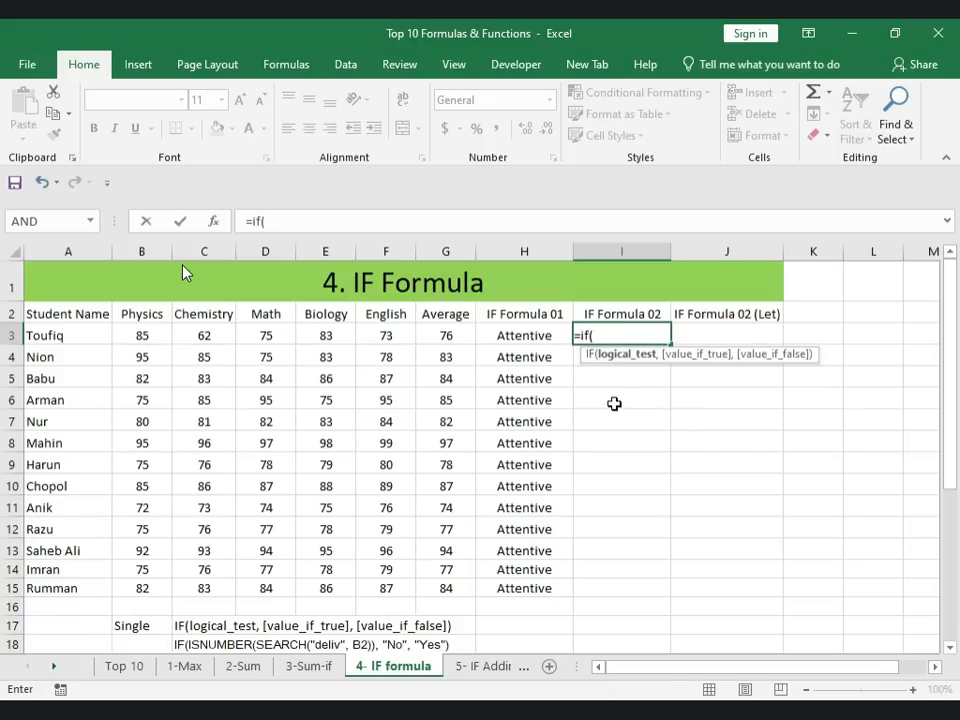
pyautogui.write('AND')
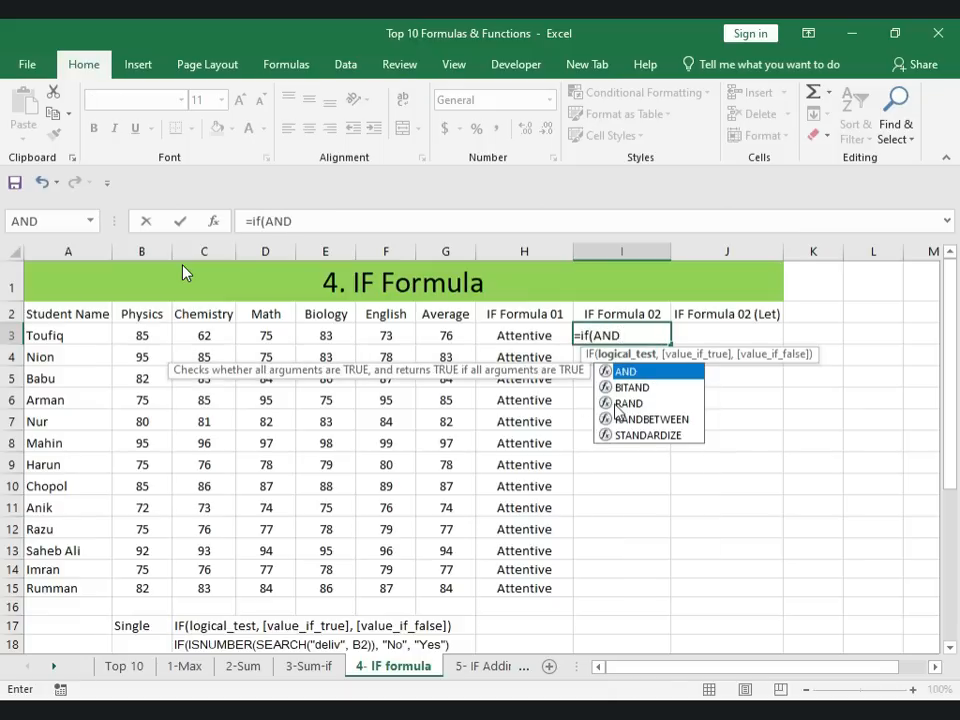
pyautogui.write('(')
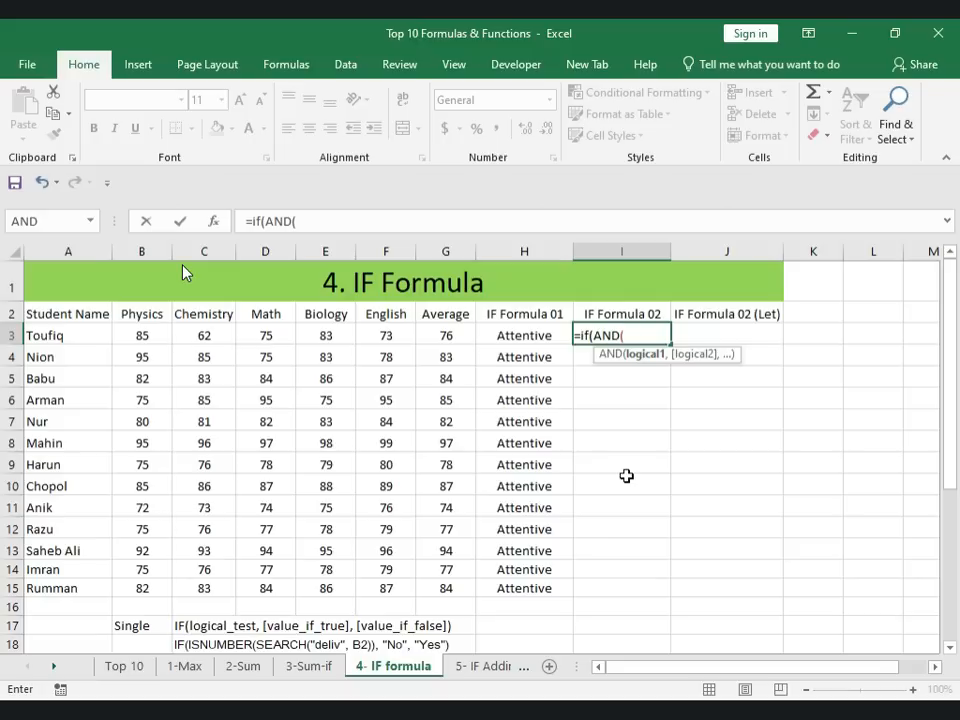
pyautogui.press('Left')
pyautogui.press('Left')
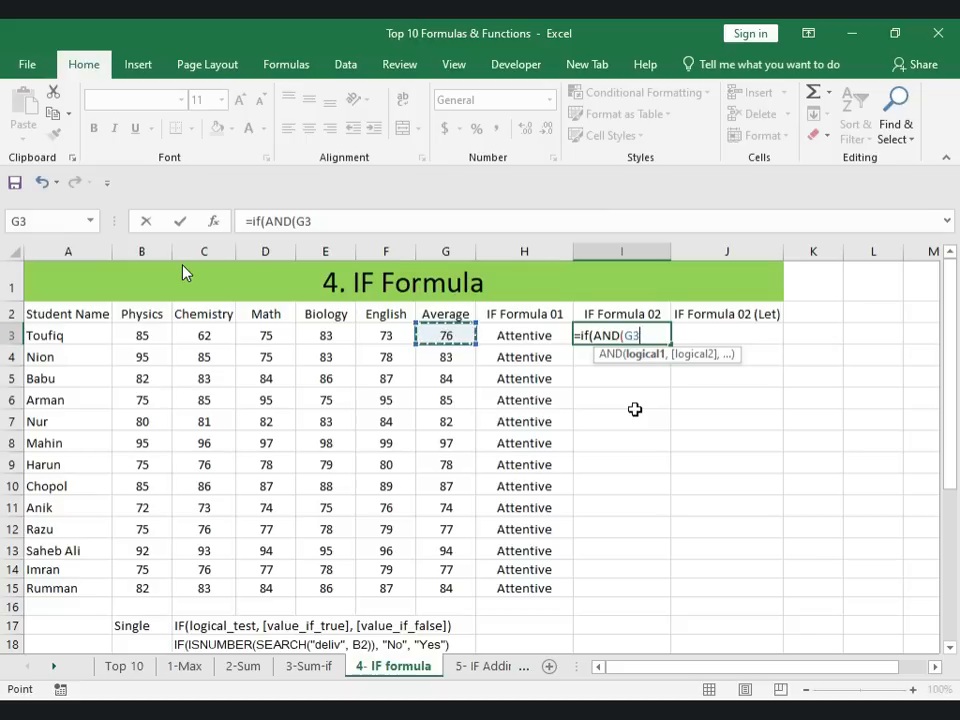
pyautogui.write('<100,')
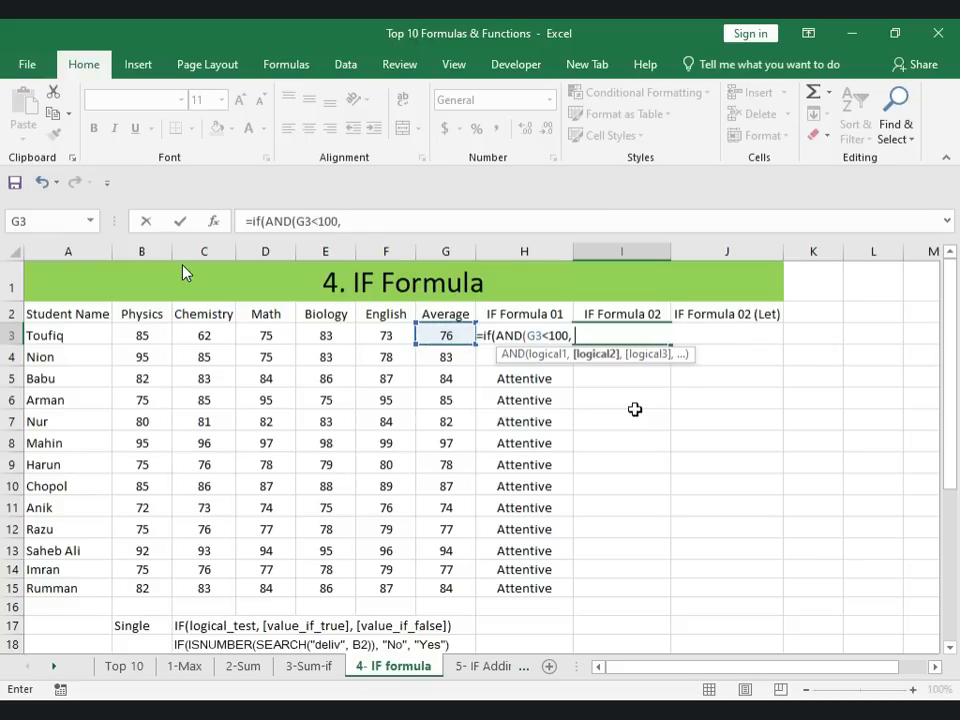
# Step: Add G3>80 as the second condition and close the AND function in the I3 formula
pyautogui.write(' G')
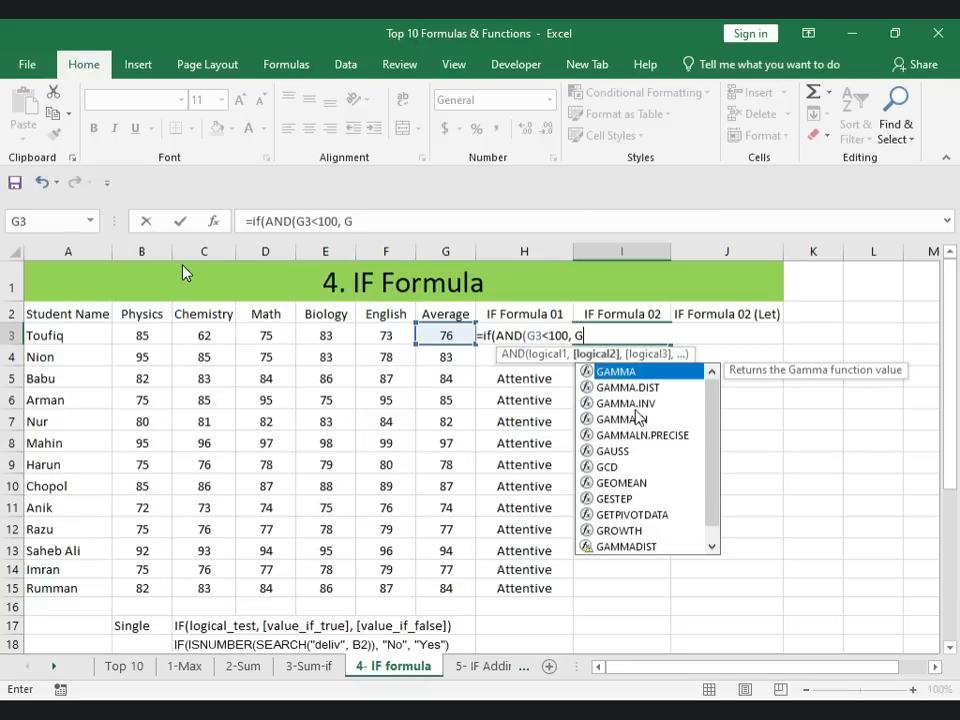
pyautogui.press('pagedown')
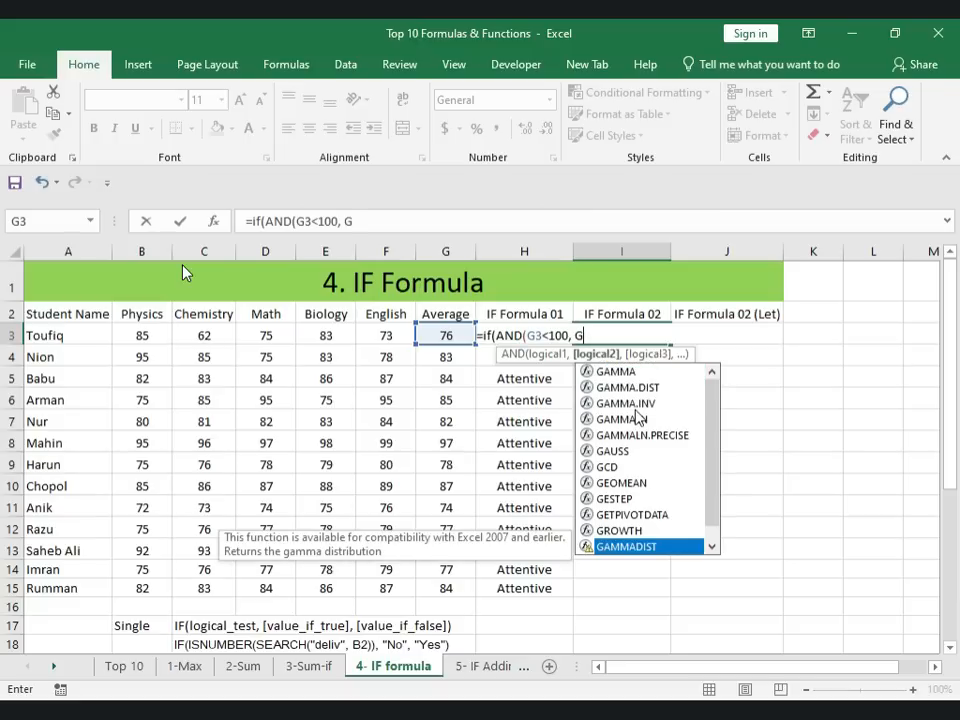
pyautogui.write('3>')
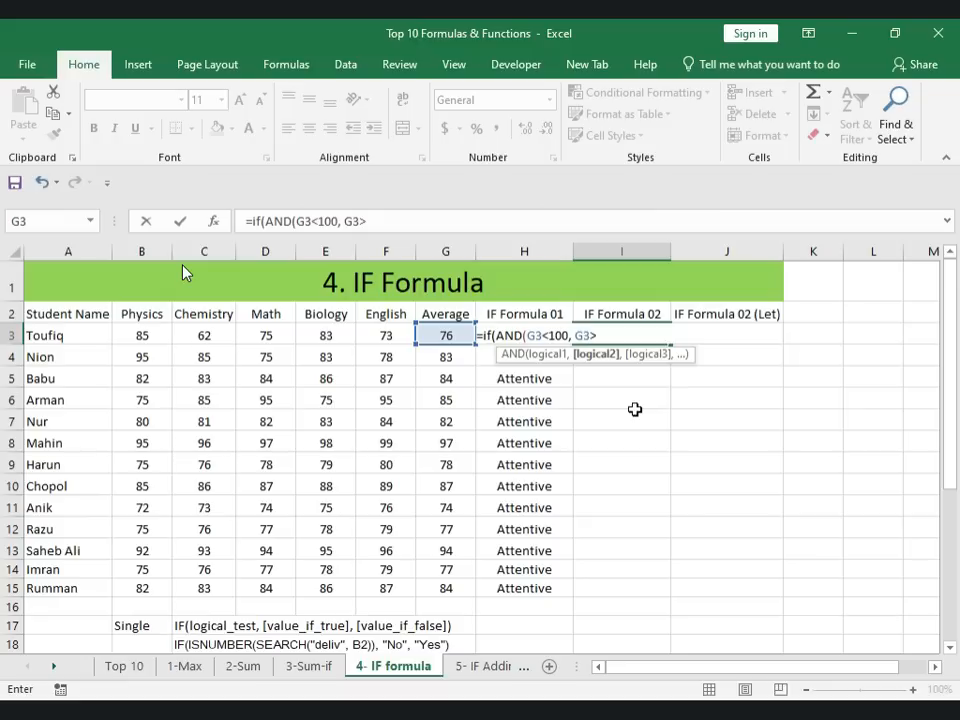
pyautogui.write('80)')
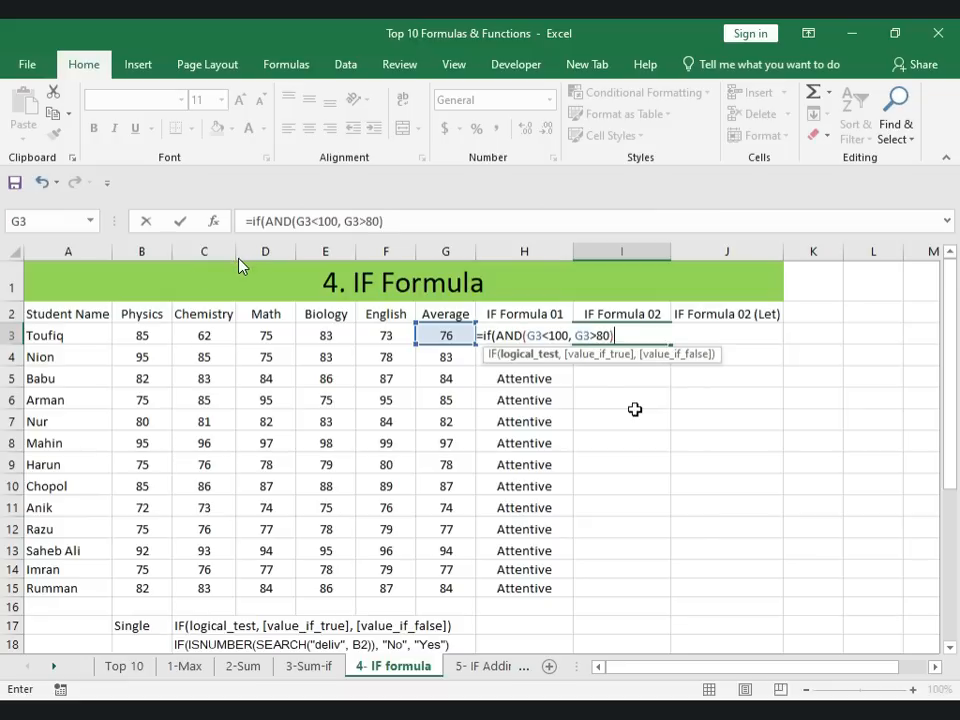
# Step: Add "A+" as the value_if_true argument of the I3 formula and enter it
pyautogui.write(',')
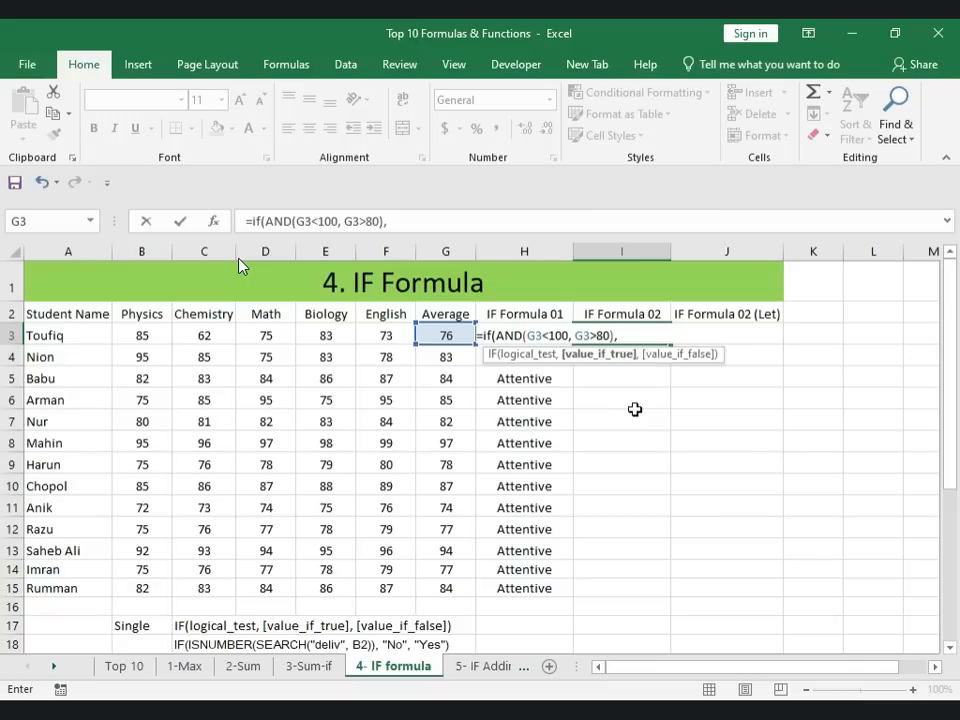
pyautogui.write(' ""')
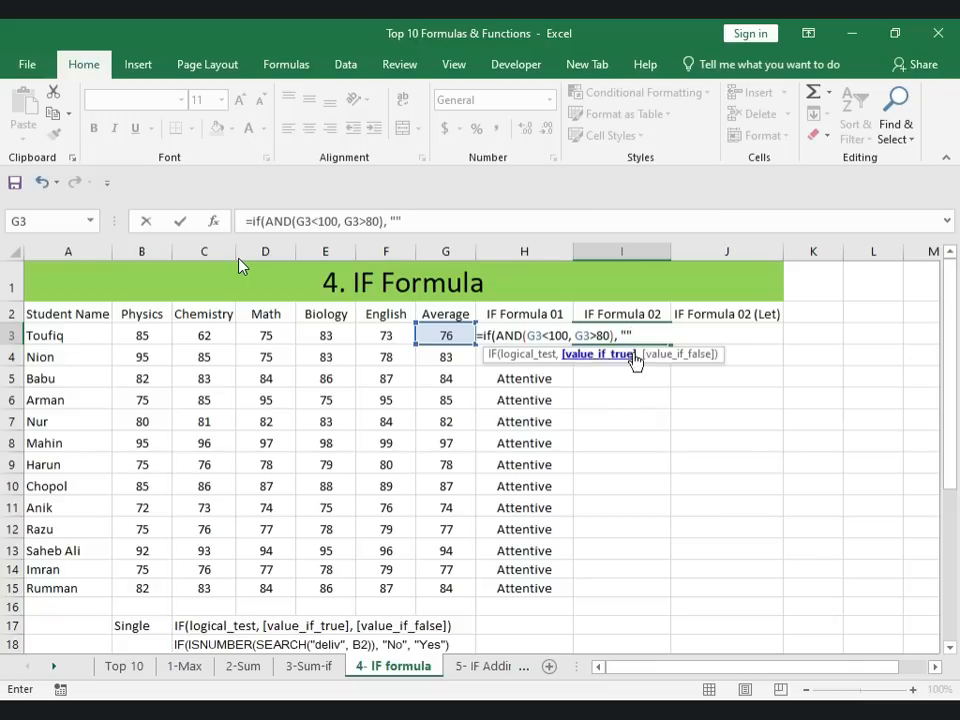
pyautogui.click(627, 335)
pyautogui.write('A+')
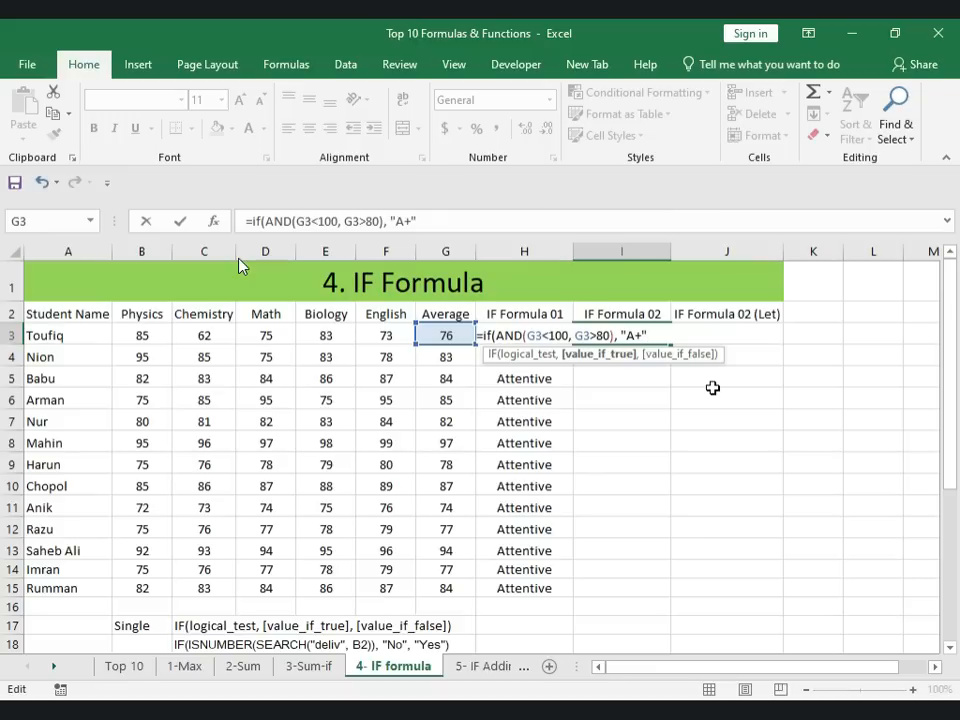
pyautogui.write(')')
pyautogui.press('Return')
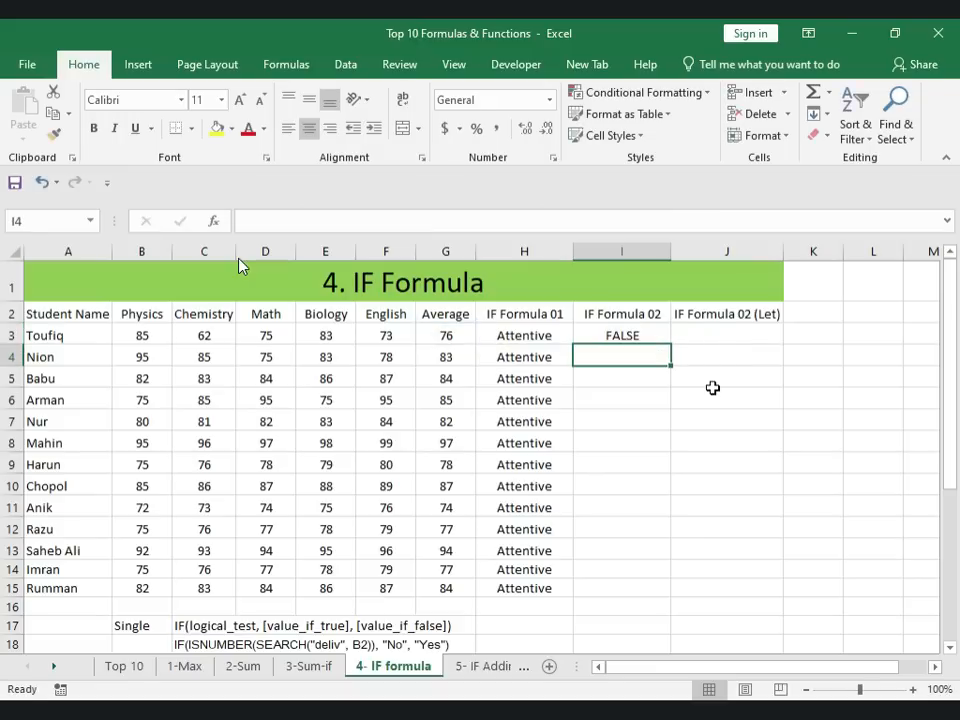
# Step: Reopen the I3 formula and paste a copy of AND(G3<100, G3>80), "A+" after the first "A+", separated by a comma
pyautogui.press('Up')
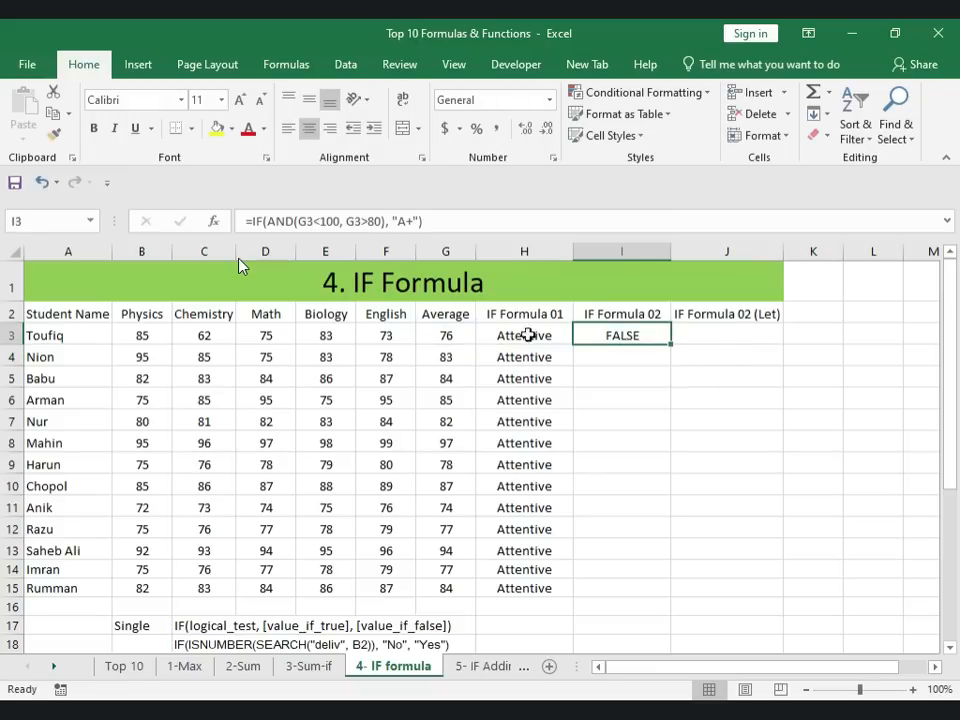
pyautogui.click(419, 221)
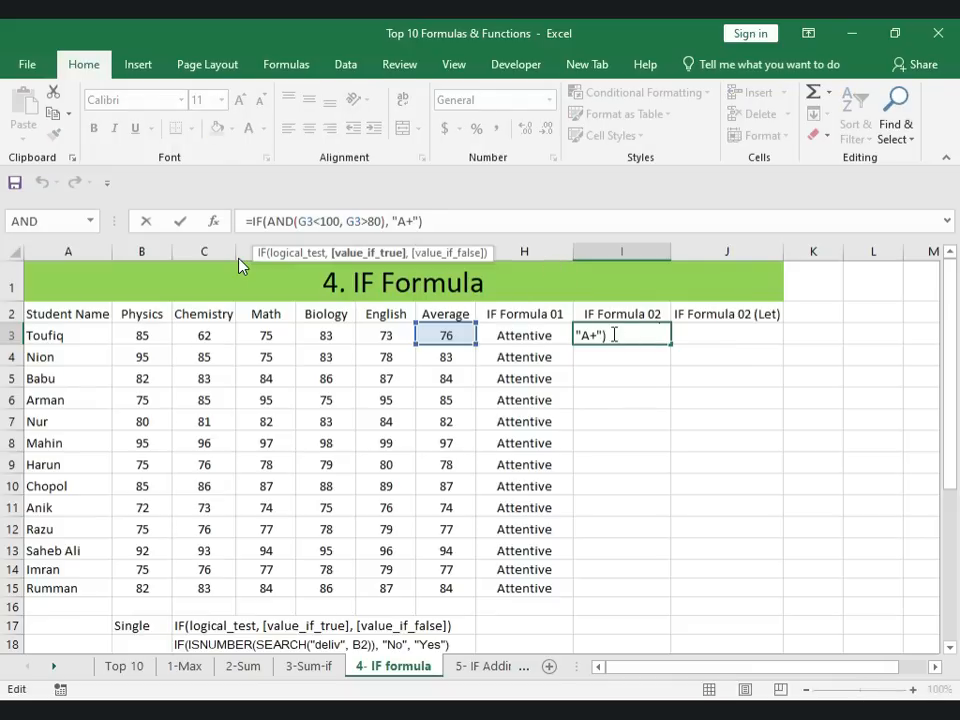
pyautogui.click(614, 335)
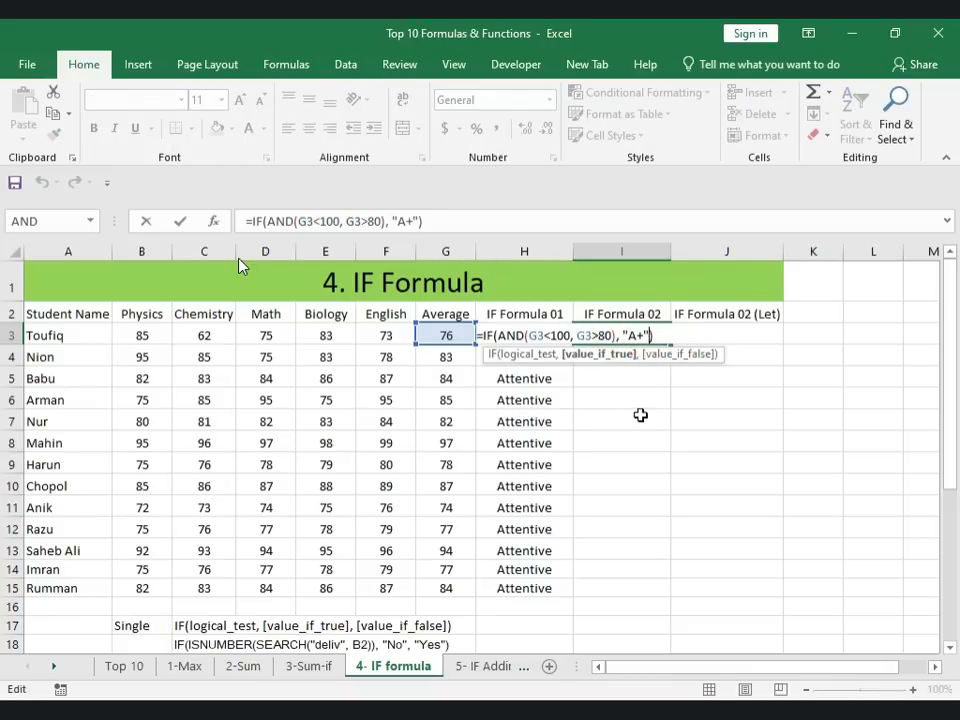
pyautogui.write(',')
pyautogui.click(500, 335)
pyautogui.moveTo(500, 335); pyautogui.dragTo(648, 338)
pyautogui.hotkey('ctrl', 'c')
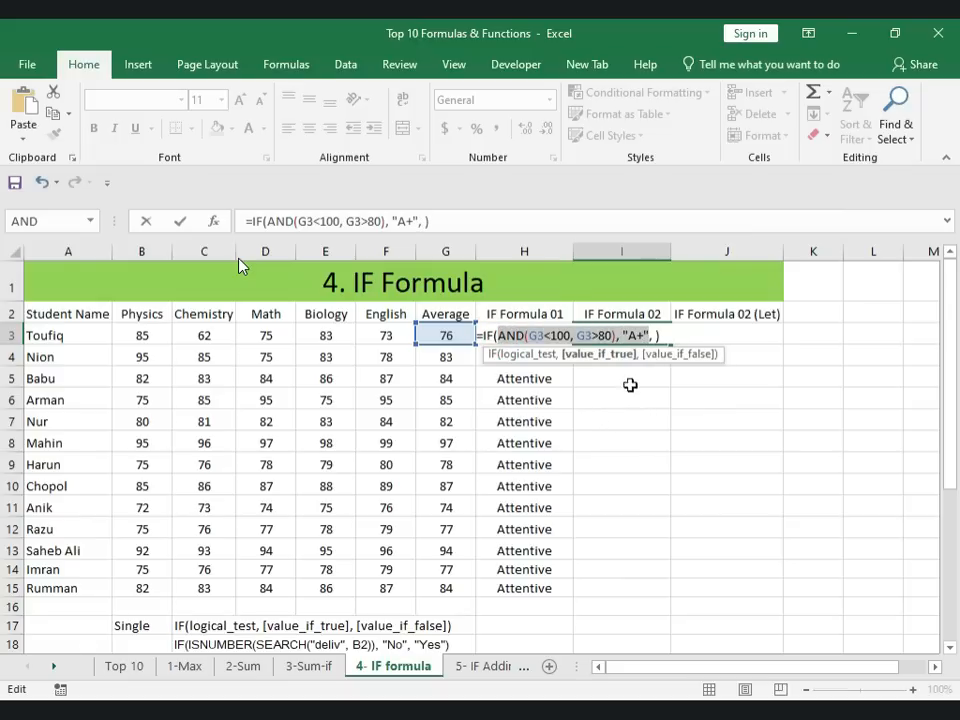
pyautogui.click(658, 335)
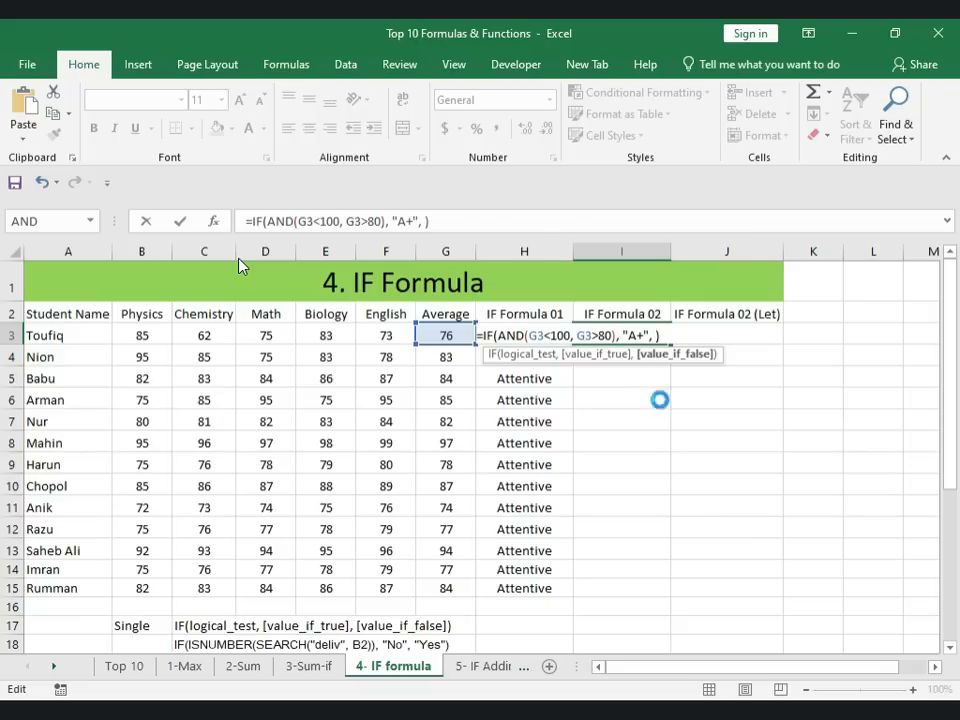
pyautogui.hotkey('ctrl', 'v')
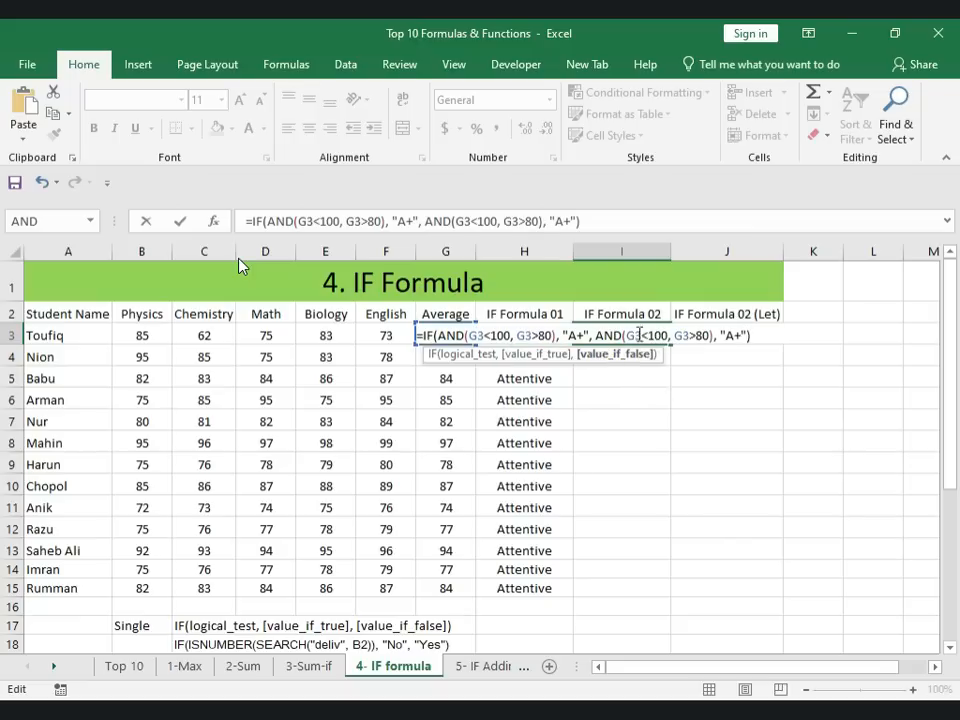
# Step: Change the copied AND conditions in I3 to G3<79 and G3>70, and its result to "A"
pyautogui.moveTo(648, 336); pyautogui.dragTo(687, 336)
pyautogui.write('79')
pyautogui.write('70')
pyautogui.click(733, 336)
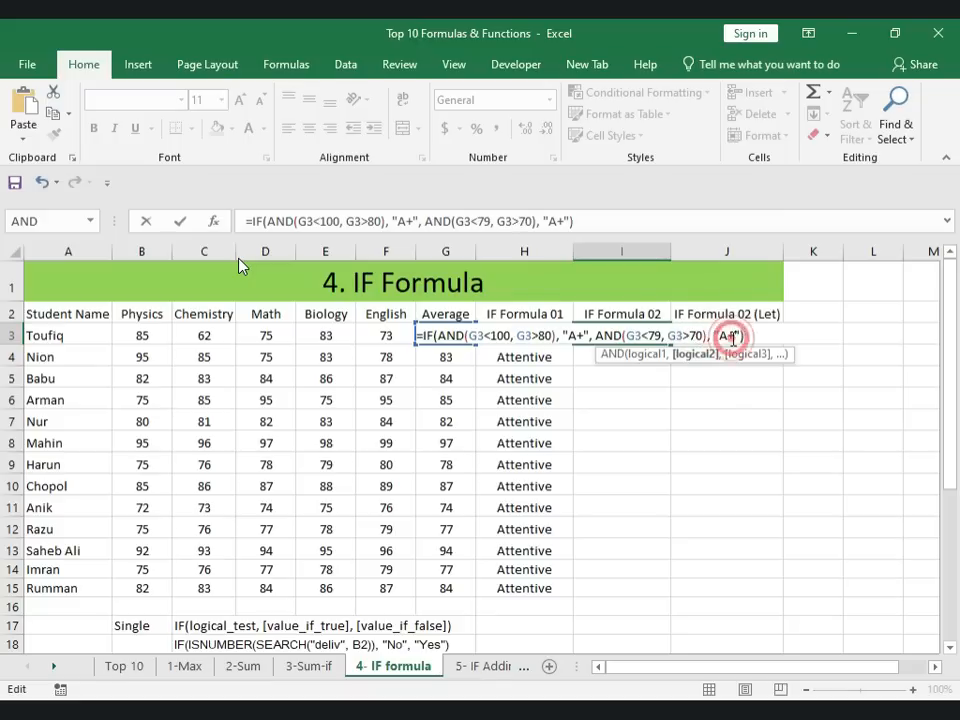
pyautogui.press('BackSpace')
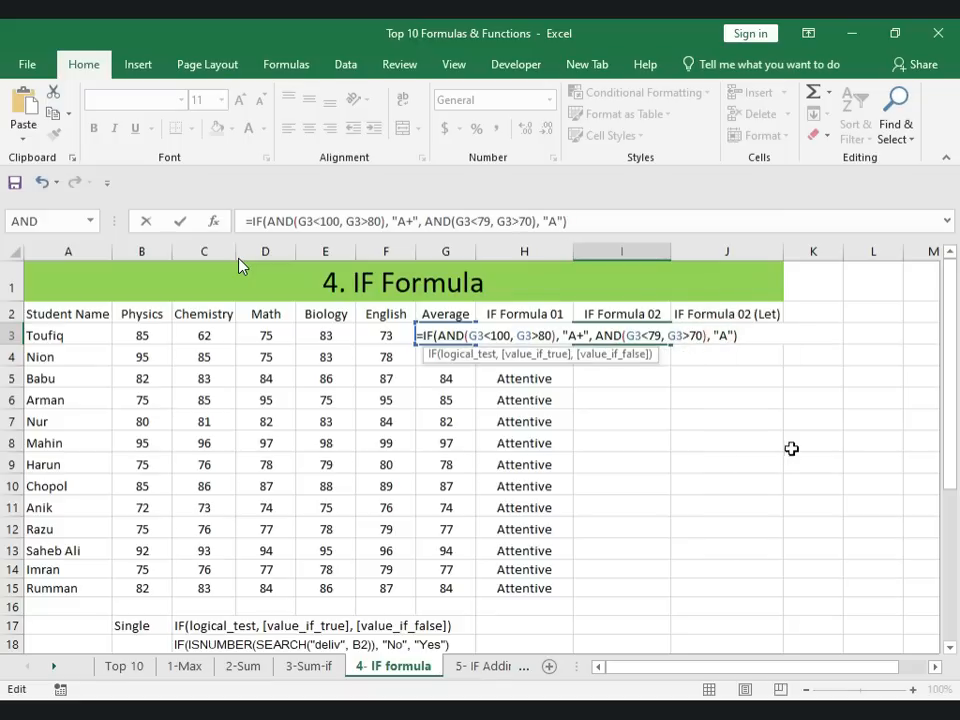
# Step: Remove the AND(G3<79, G3>70) test so I3 reads =IF(AND(G3<100, G3>80), "A+", "A"), and fill it down to I15
pyautogui.press('Return')
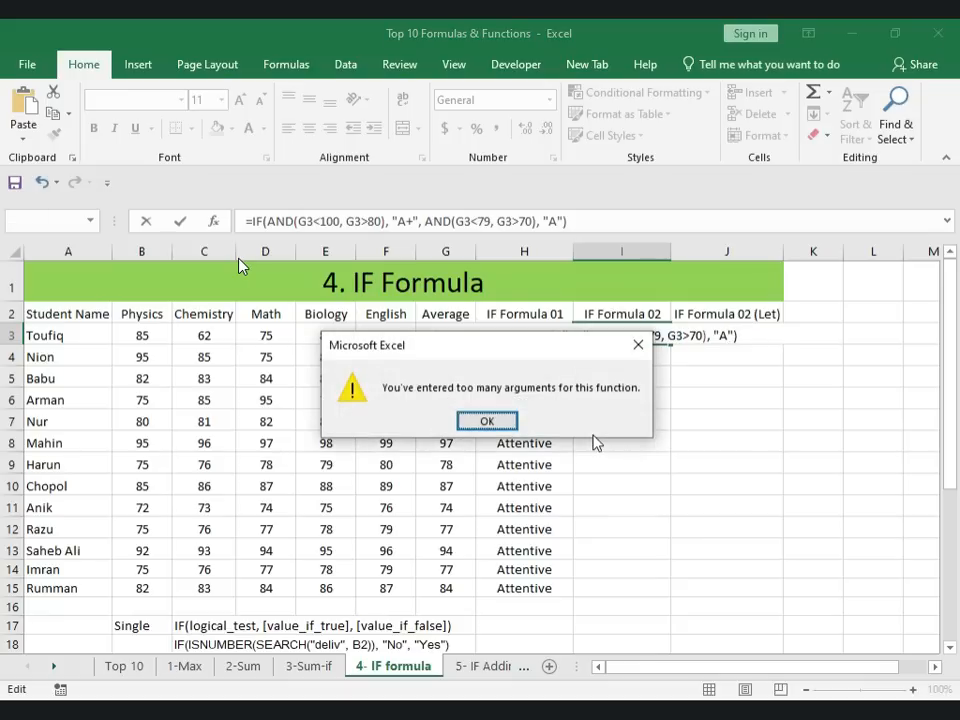
pyautogui.press('Return')
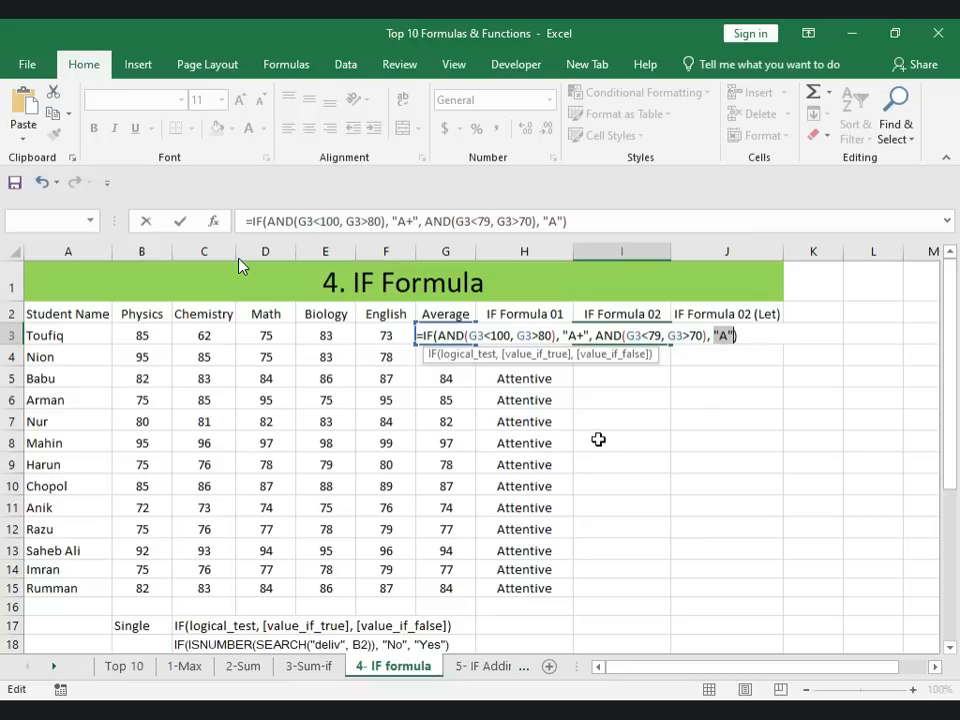
pyautogui.click(596, 335)
pyautogui.moveTo(598, 335); pyautogui.dragTo(710, 336)
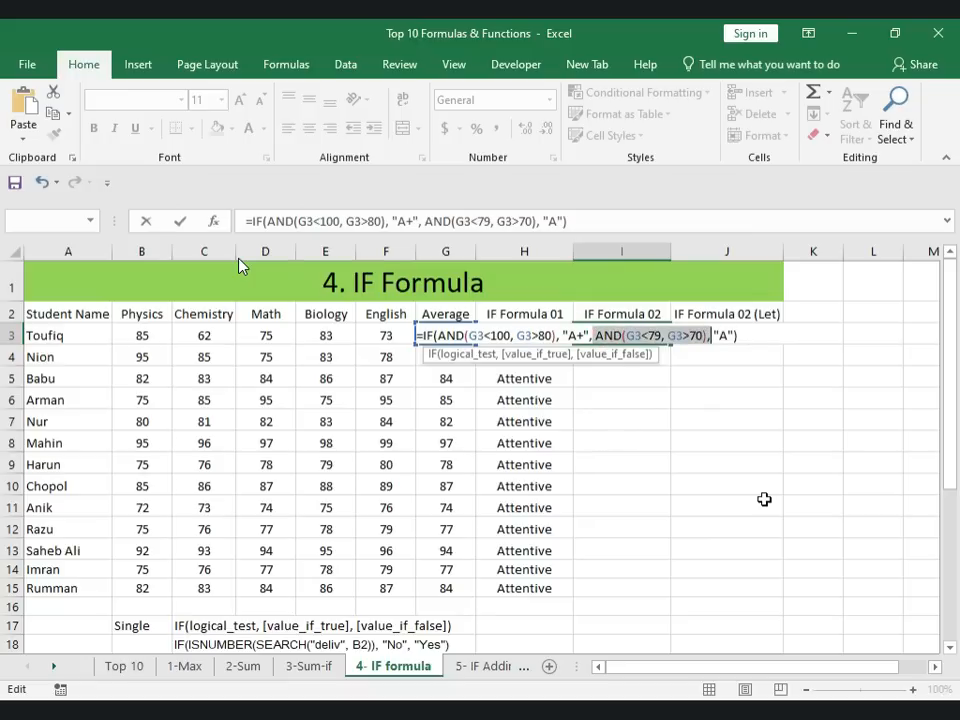
pyautogui.press('BackSpace')
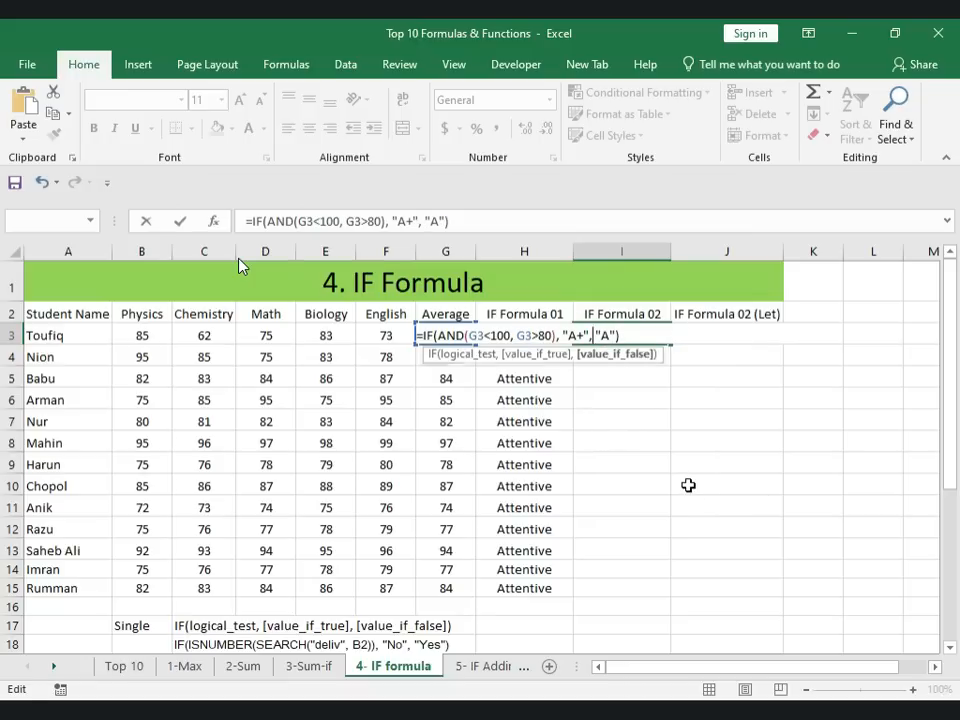
pyautogui.press('Return')
pyautogui.click(621, 335)
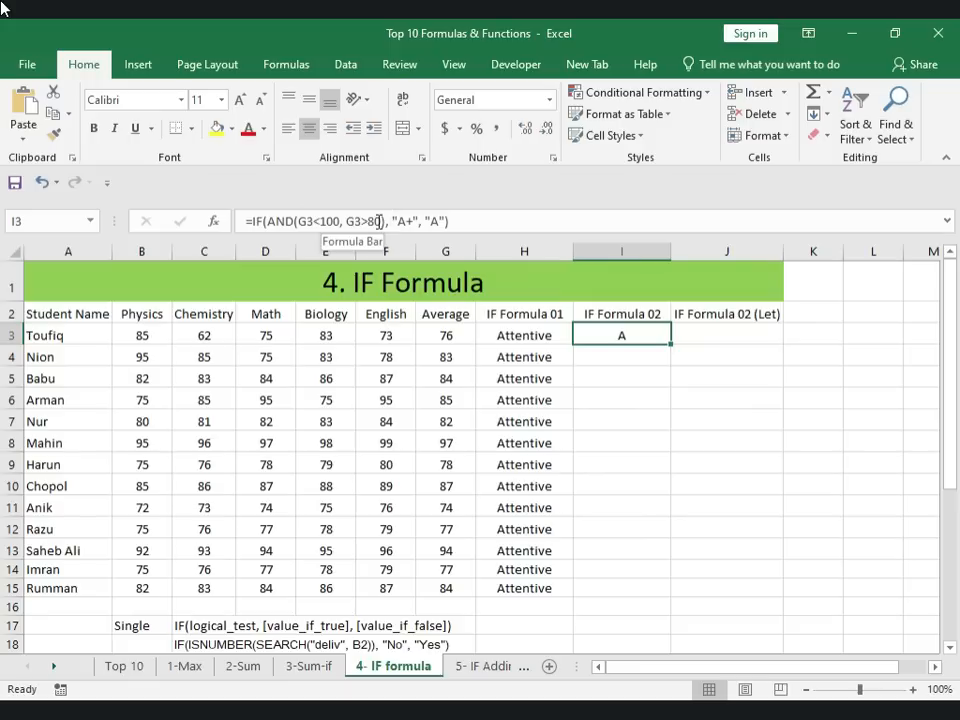
pyautogui.doubleClick(671, 343)
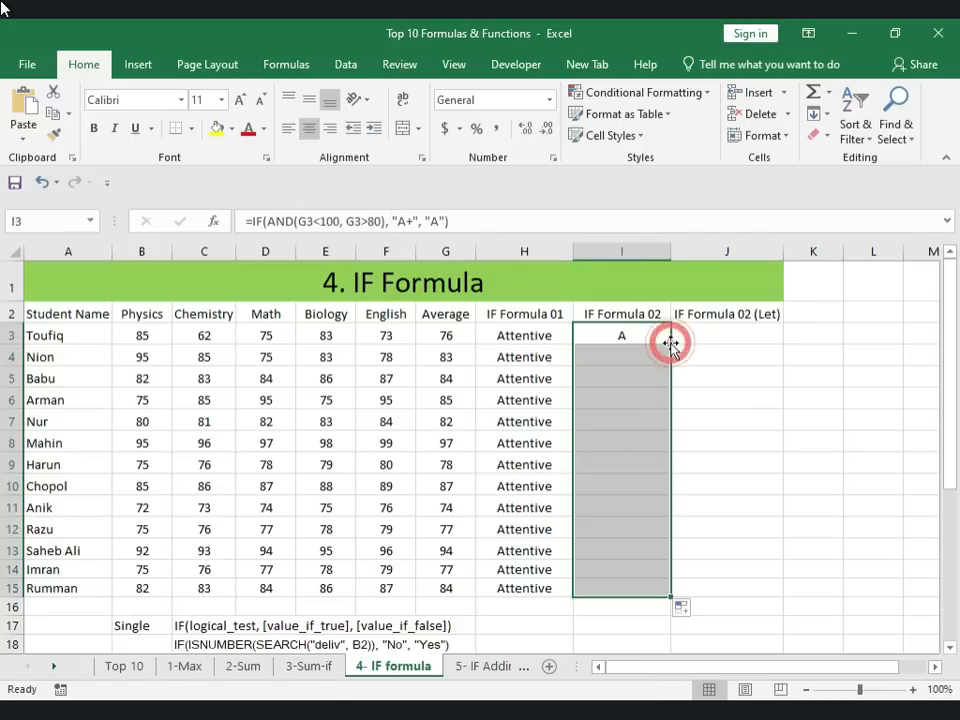
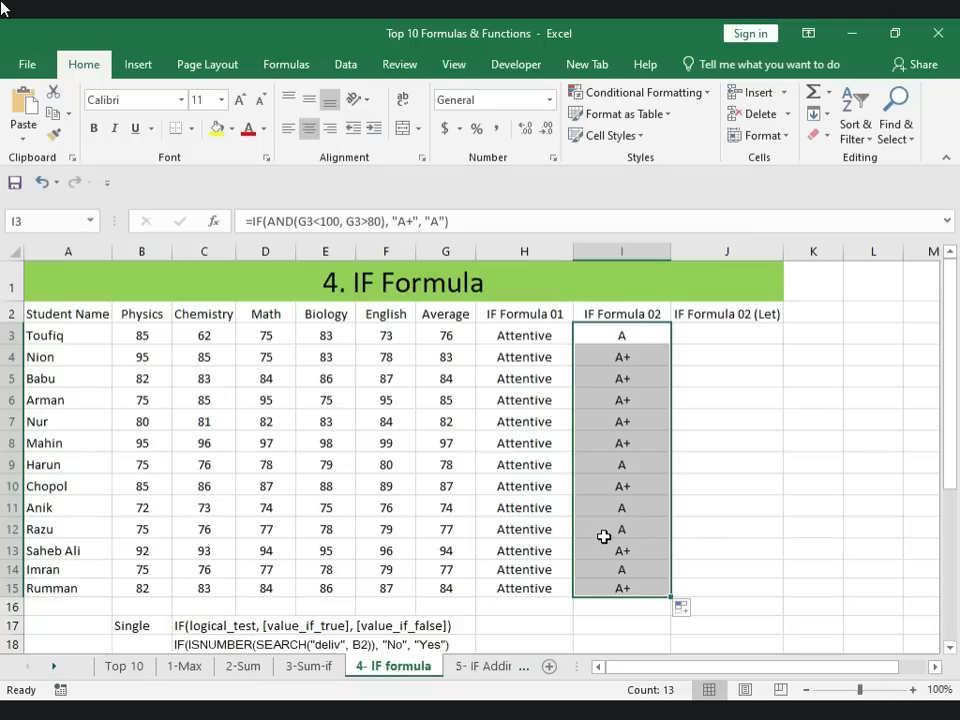
# Step: Try to enter a LET formula in cell J3 of the IF Formula 02 (Let) column
pyautogui.click(714, 335)
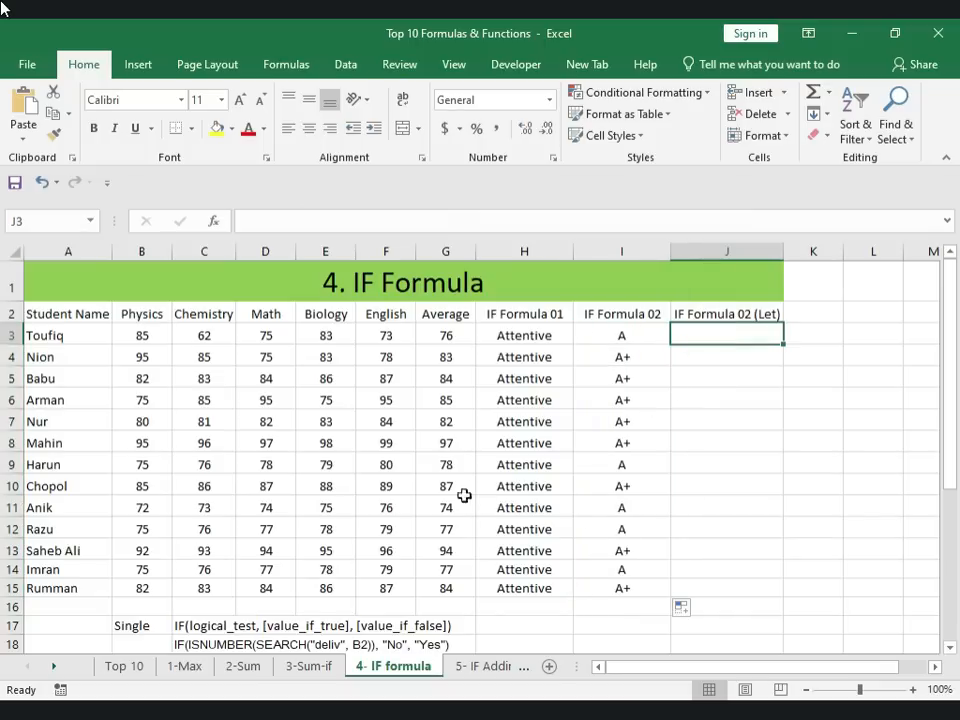
pyautogui.write('=')
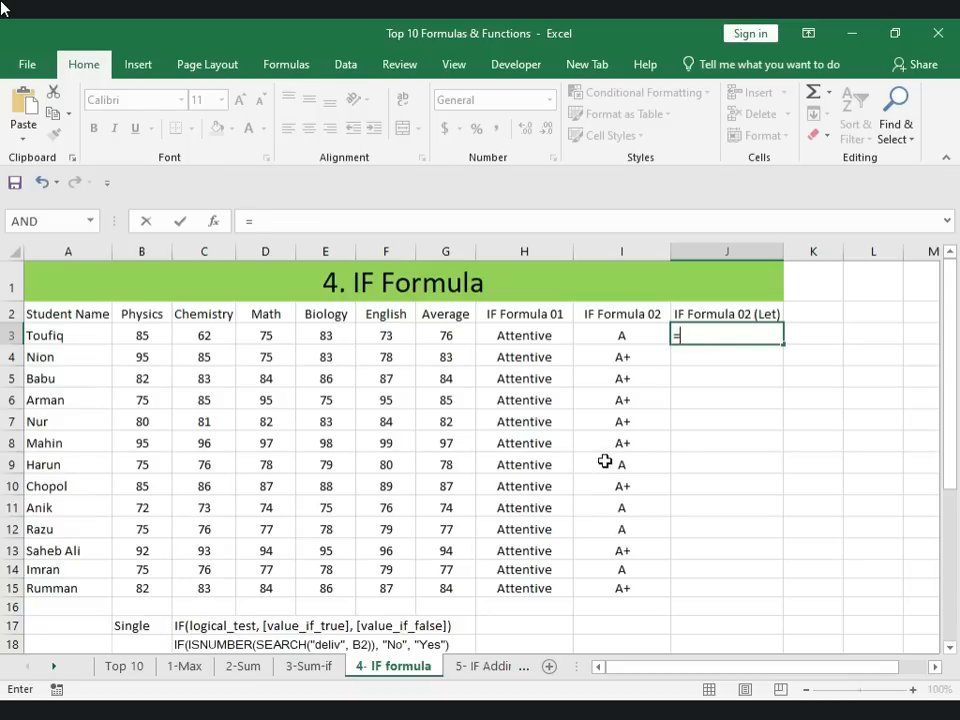
pyautogui.write('le')
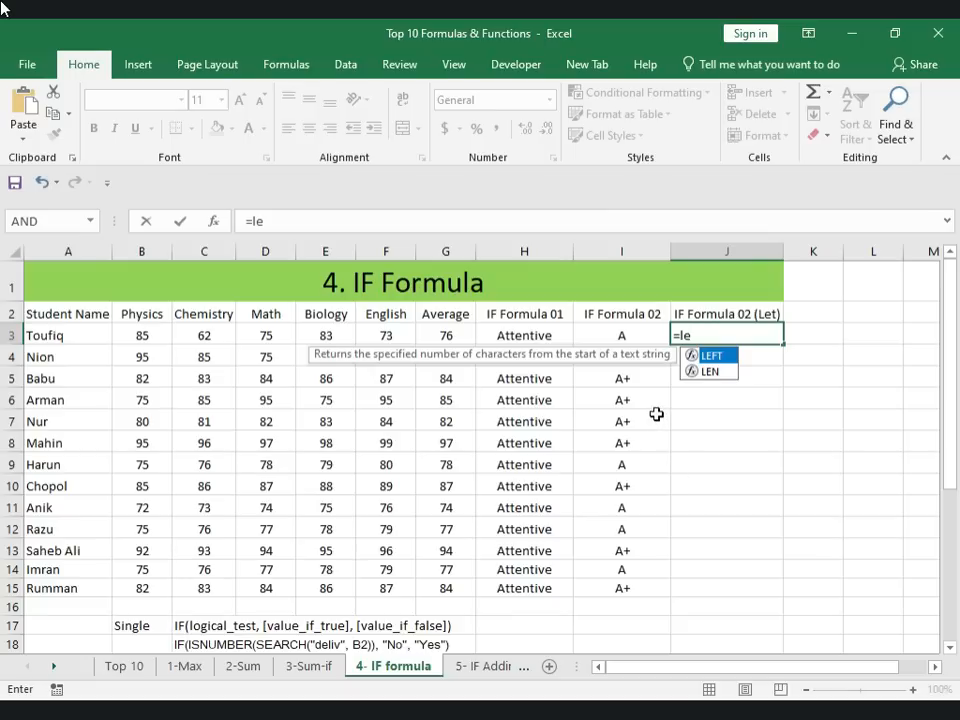
pyautogui.write('T')
pyautogui.press('BackSpace')
pyautogui.write('t')
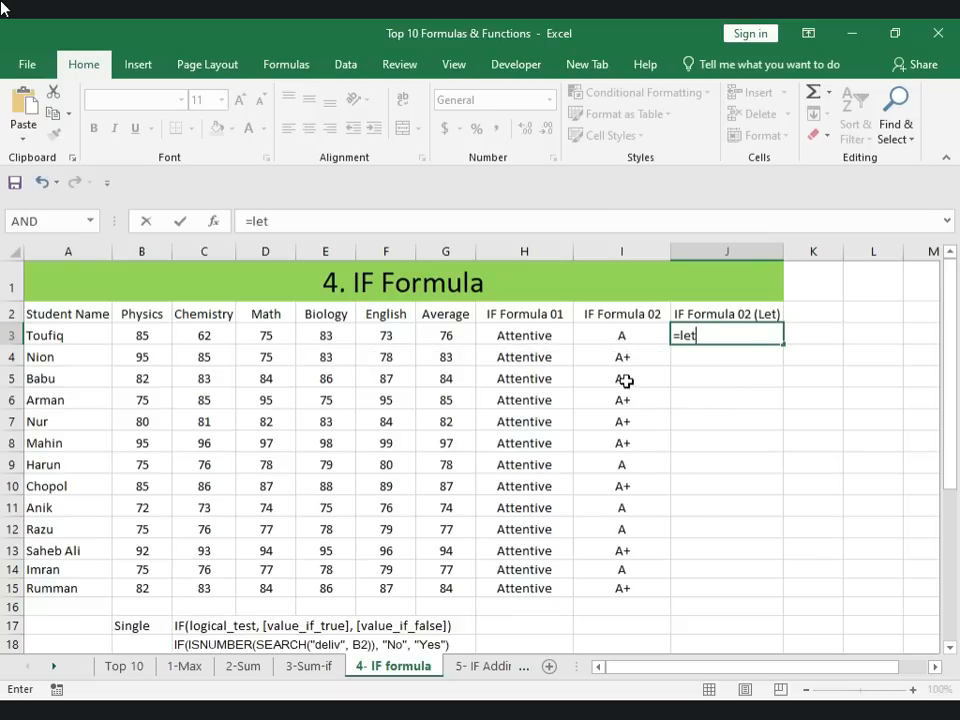
pyautogui.click(726, 424)
# Step: Delete the entire IF Formula 02 (Let) column from the sheet
pyautogui.rightClick(705, 251)
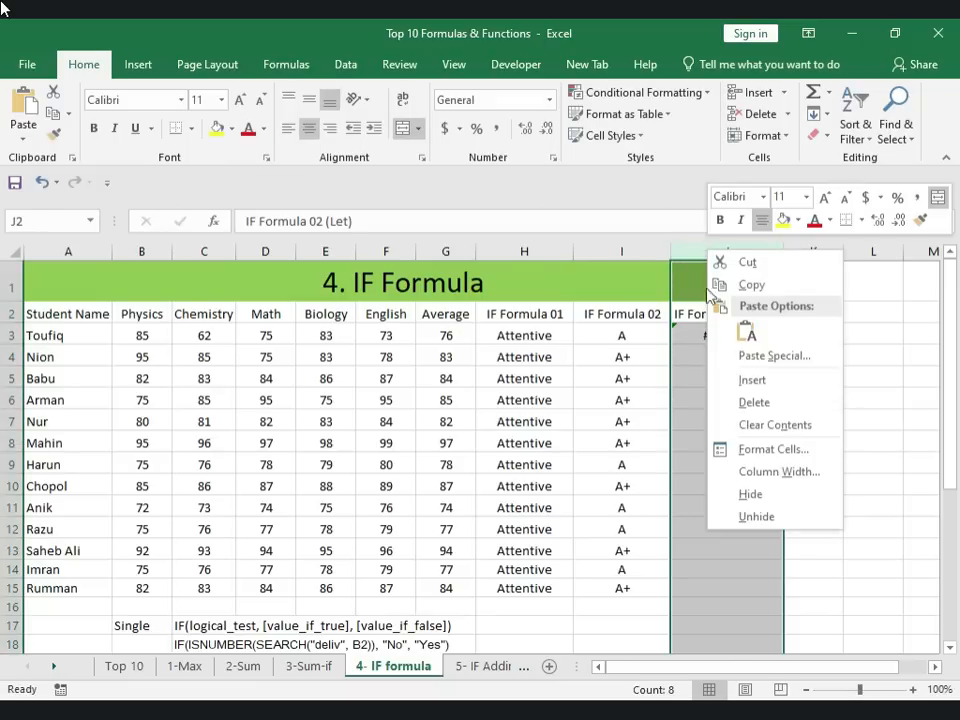
pyautogui.click(741, 401)
pyautogui.click(658, 457)
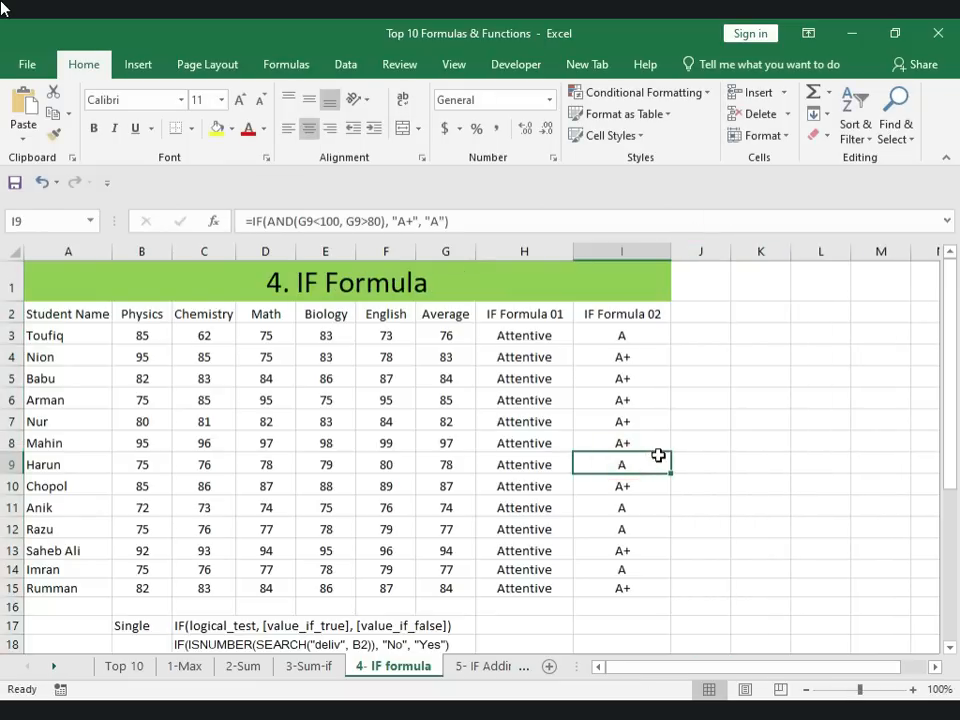
pyautogui.click(733, 484)
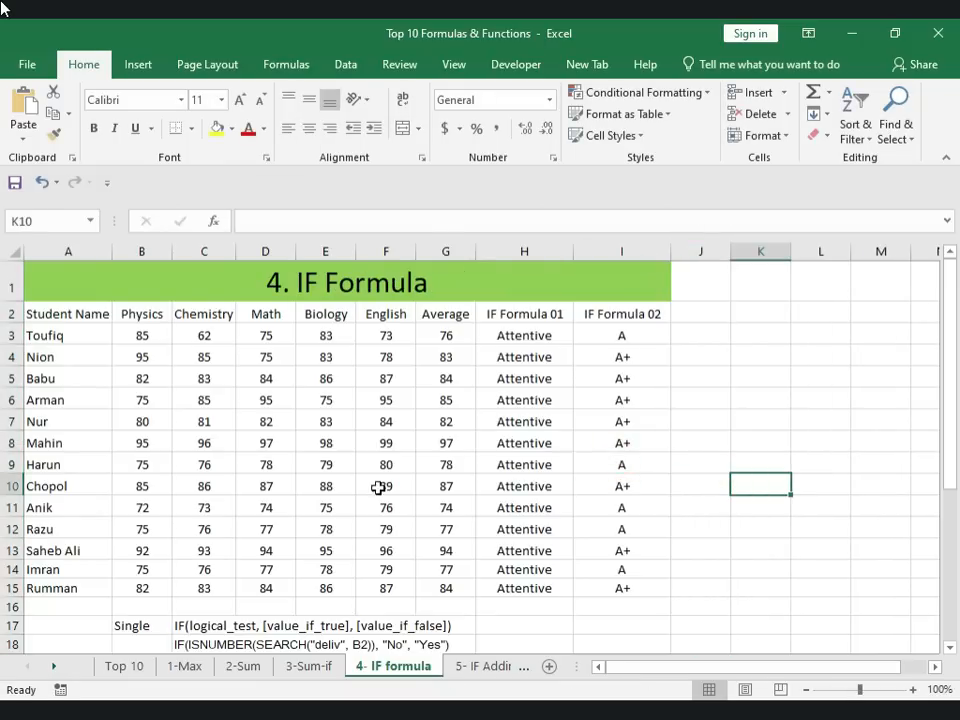
# Step: On the 5- IF Adding sheet, enter =CONCATENATE(B3, "") in cell G3
pyautogui.click(485, 666)
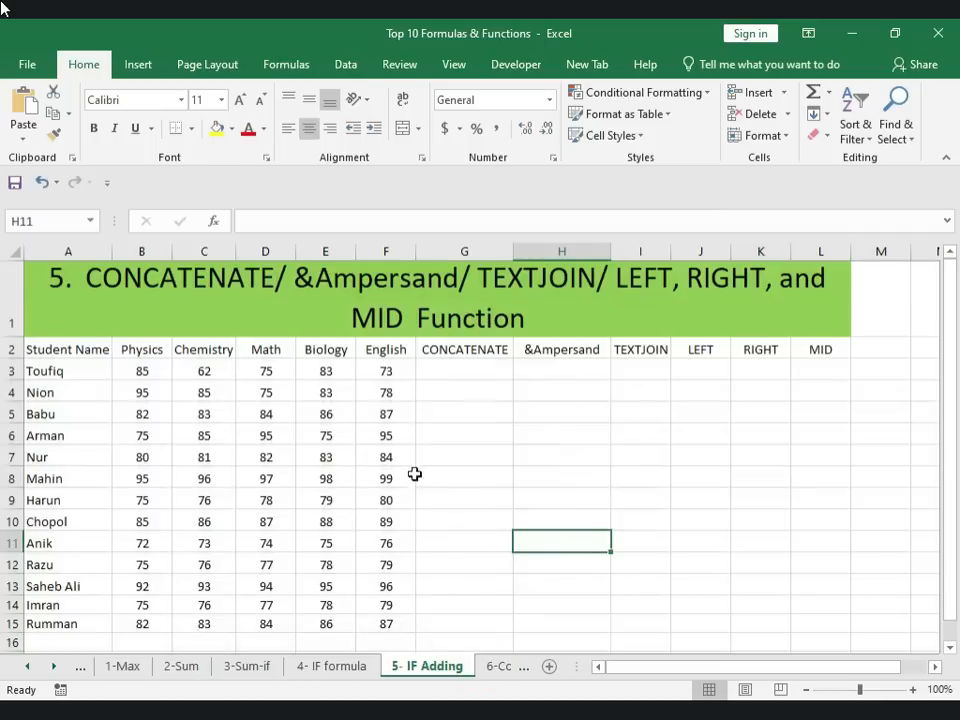
pyautogui.click(120, 283)
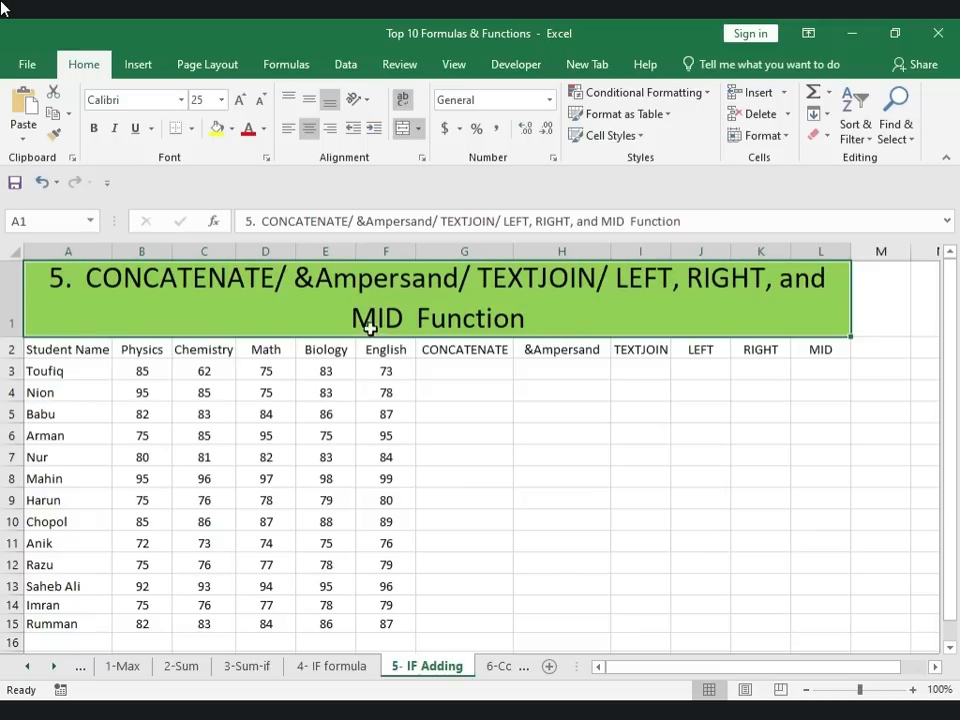
pyautogui.click(440, 368)
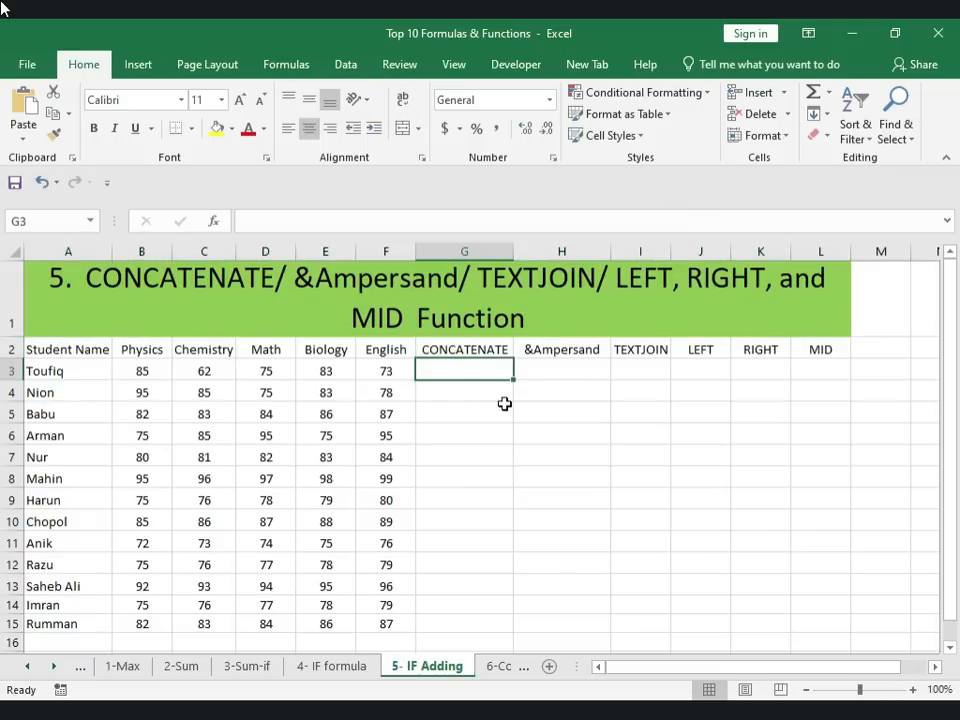
pyautogui.write('=')
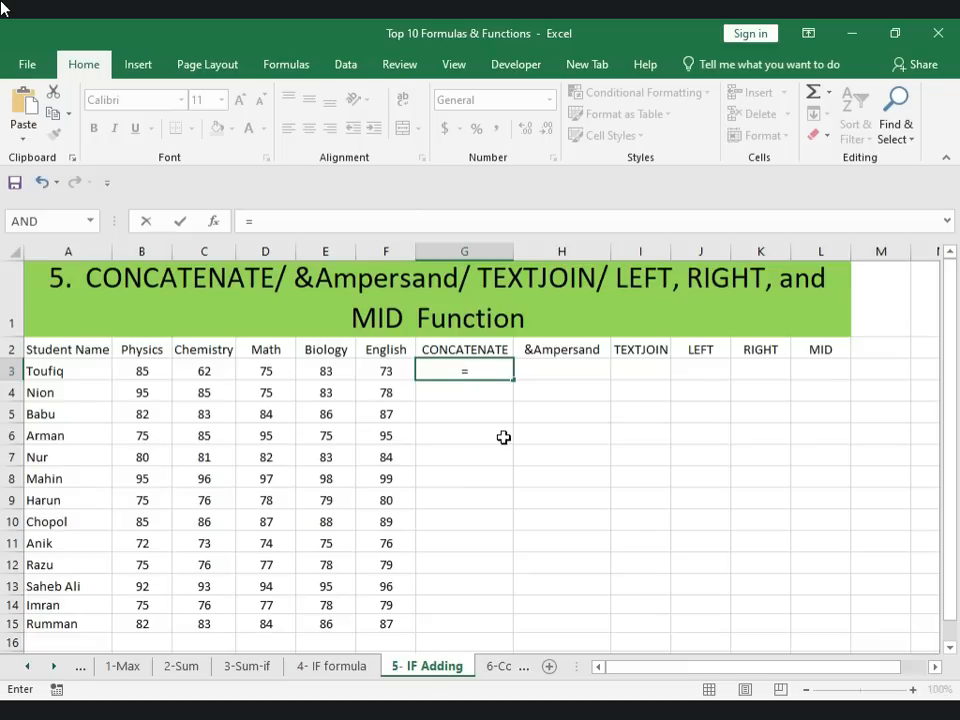
pyautogui.write('conc')
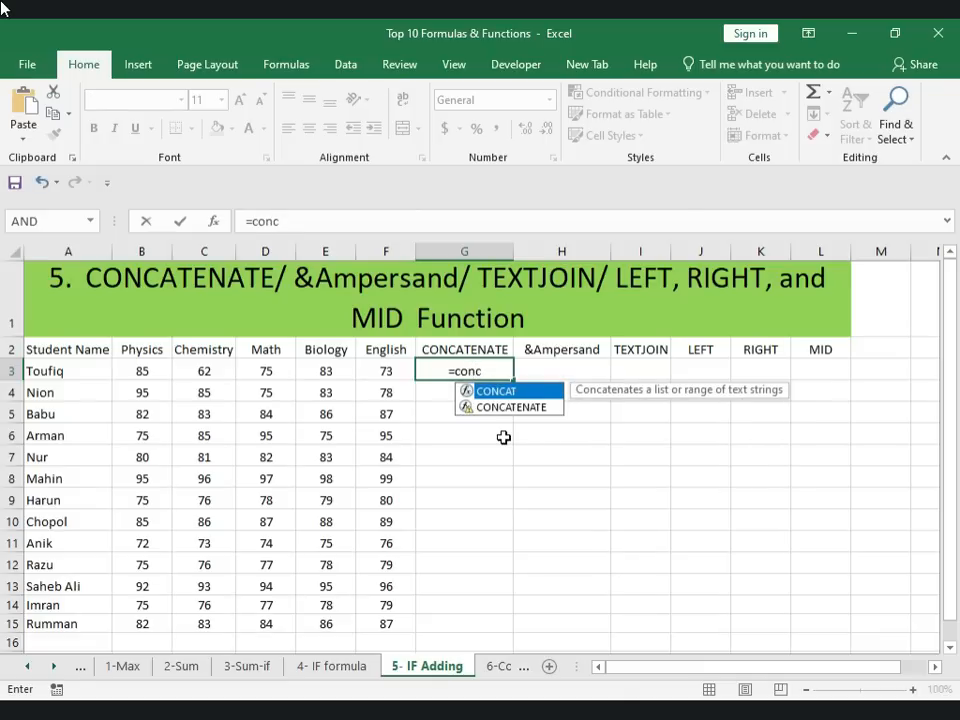
pyautogui.doubleClick(531, 407)
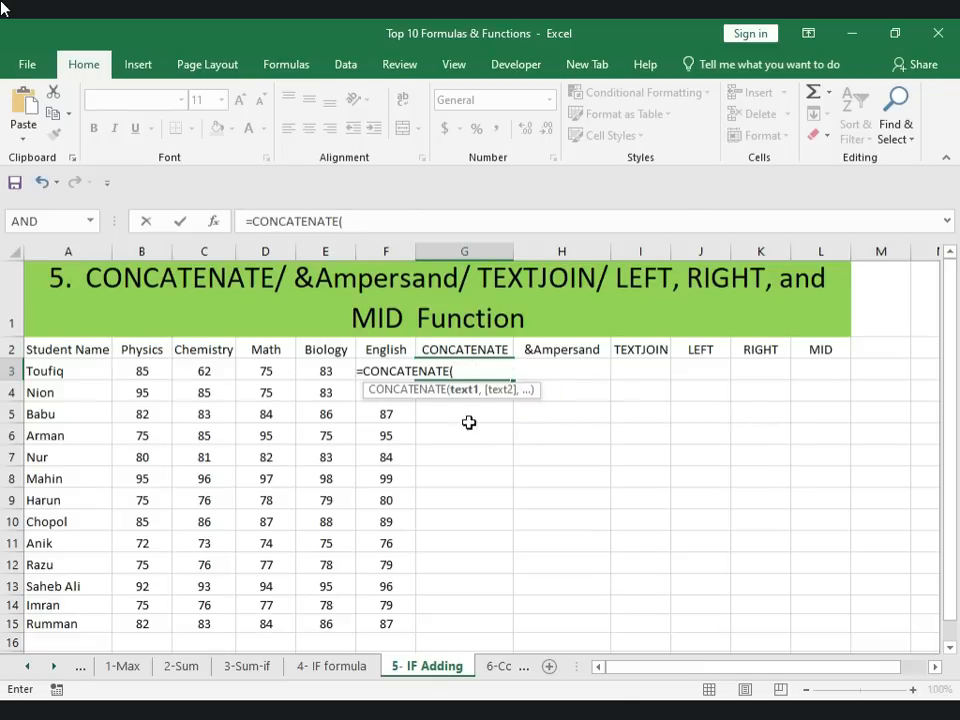
pyautogui.click(141, 371)
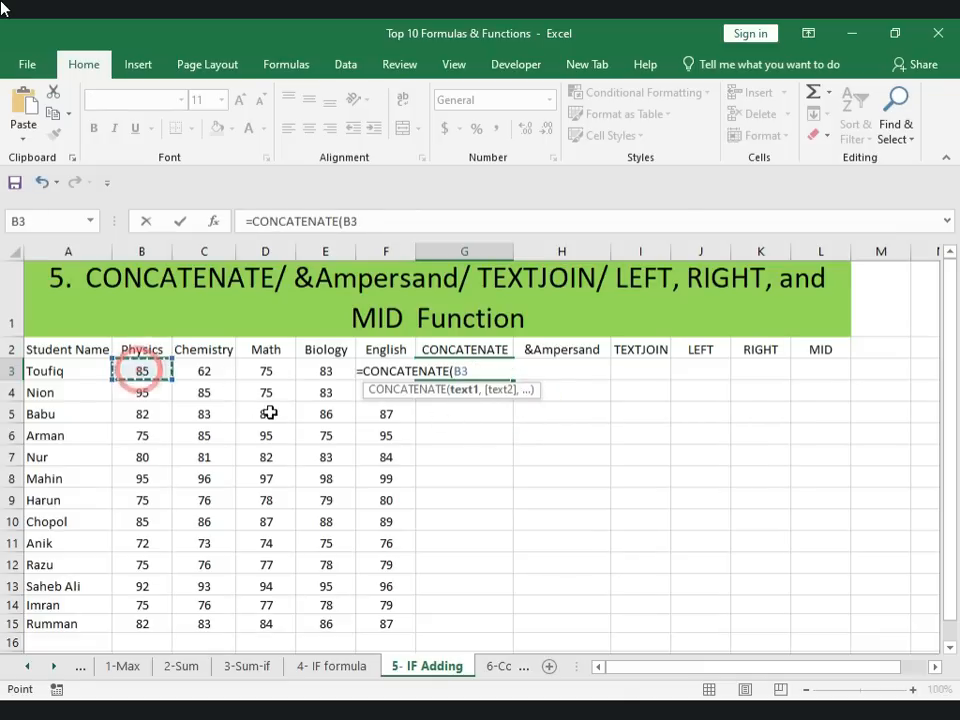
pyautogui.write(',')
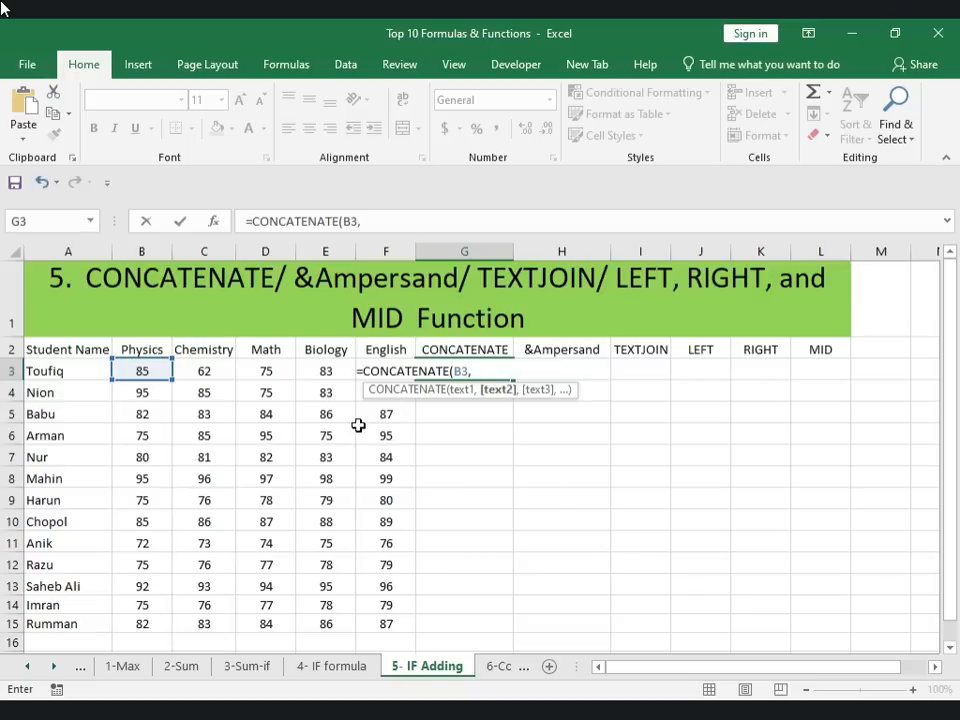
pyautogui.write(' "")')
pyautogui.press('Left')
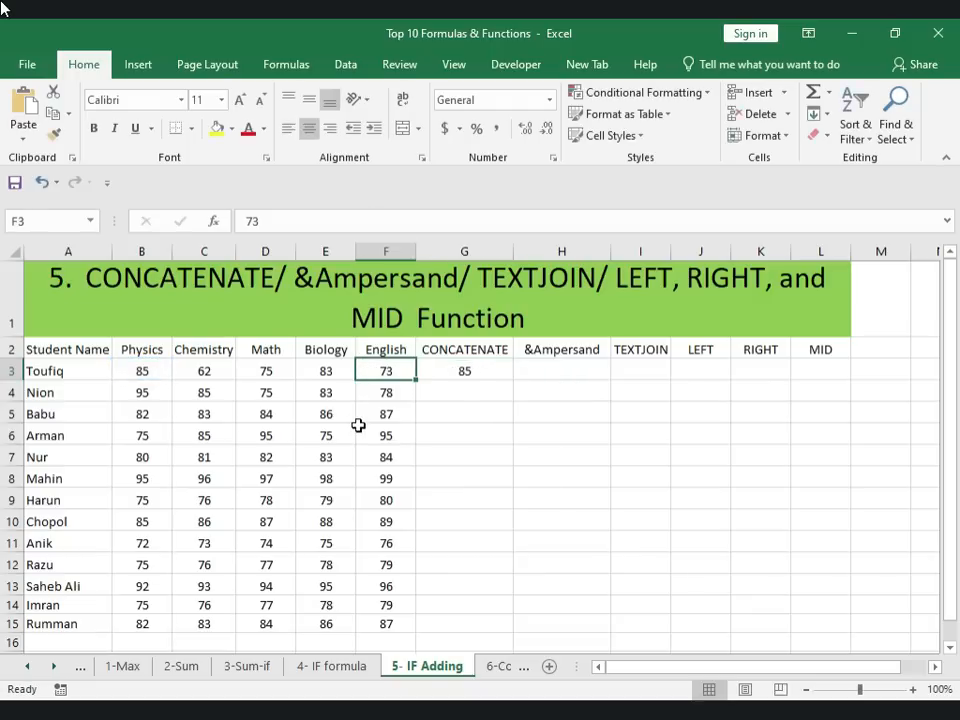
pyautogui.press('Right')
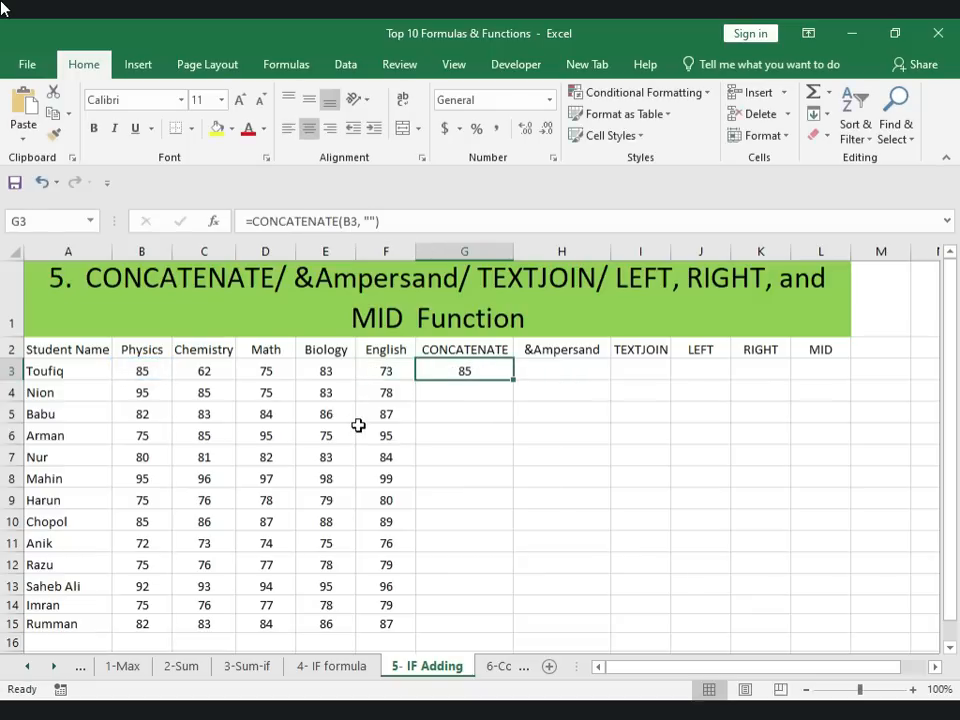
# Step: Extend the formula in G3 to =CONCATENATE(B3, " ", A3) so the score and student name are separated by a space
pyautogui.click(368, 221)
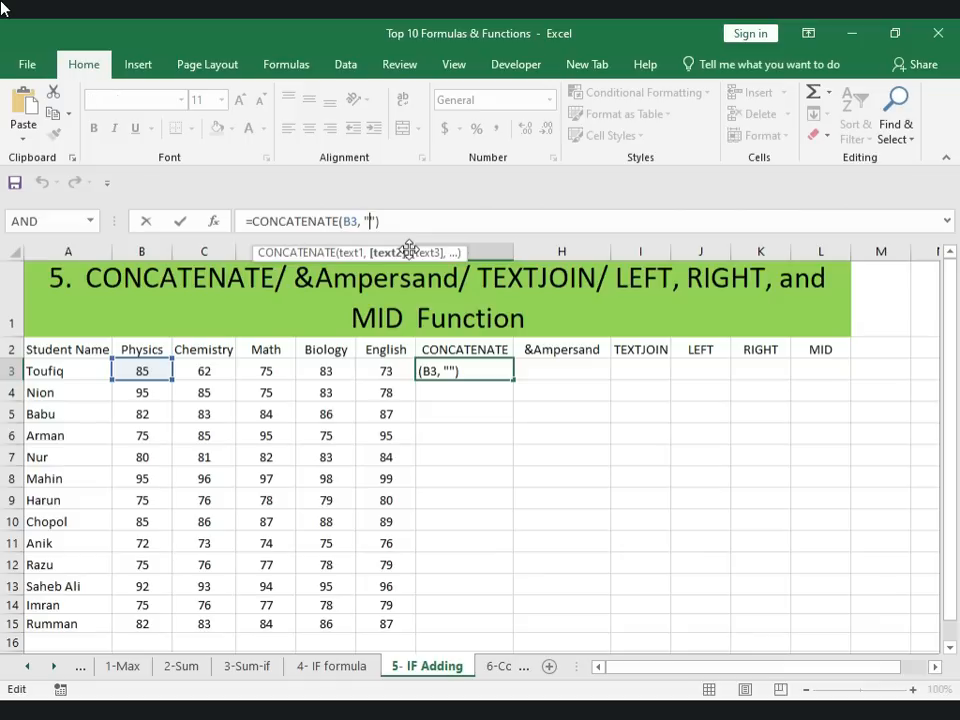
pyautogui.press('Right')
pyautogui.write(',')
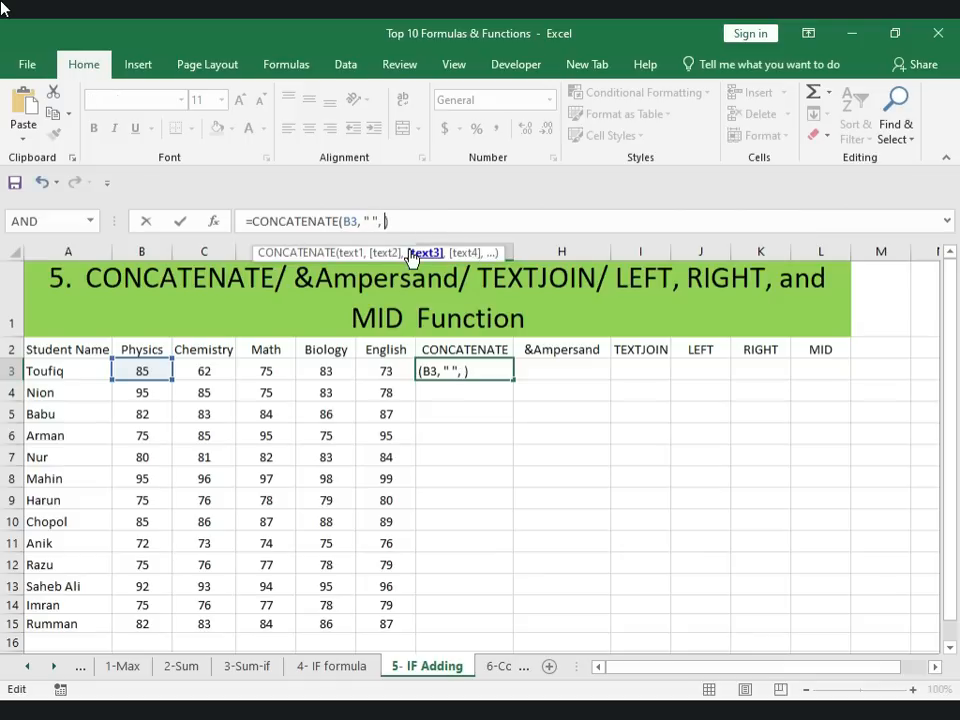
pyautogui.click(199, 369)
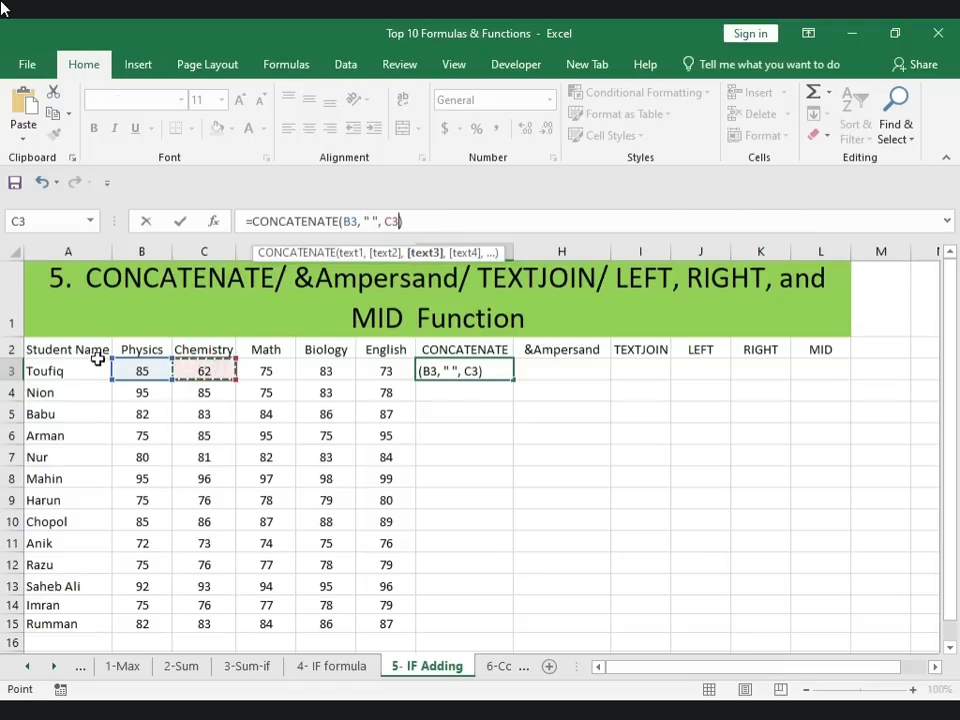
pyautogui.click(65, 372)
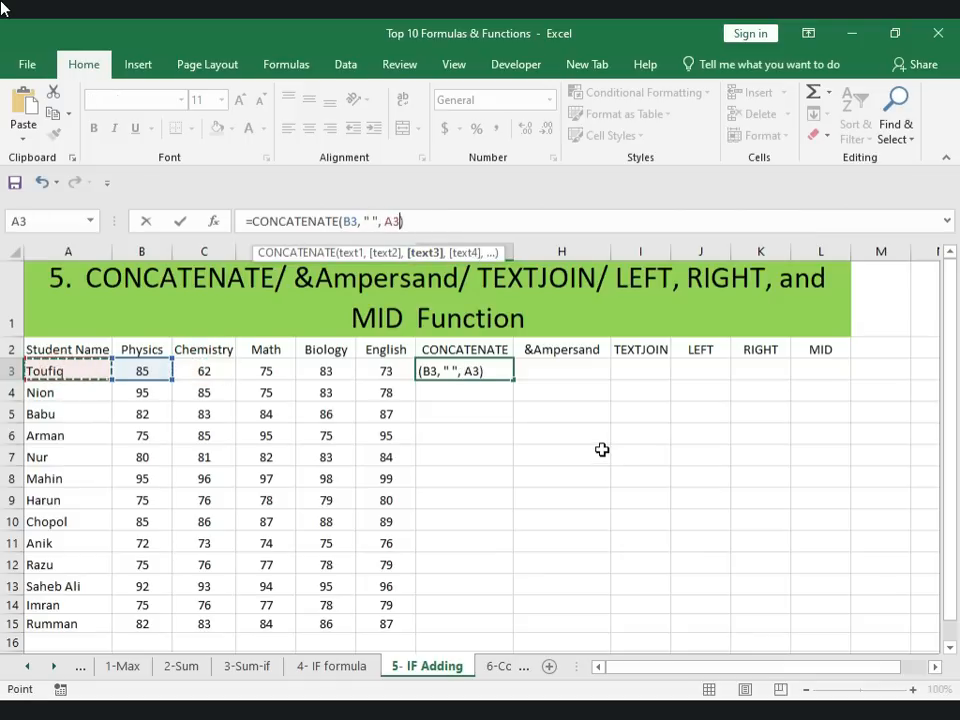
pyautogui.press('Return')
pyautogui.click(446, 370)
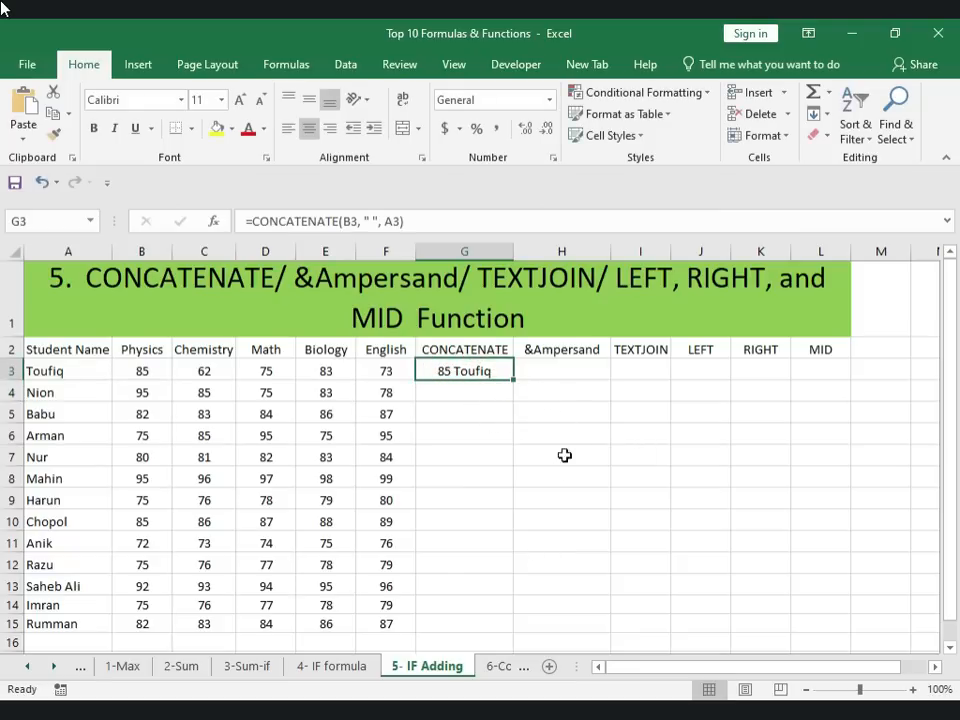
# Step: Enter =B3&"" in cell H3 of the &Ampersand column, accepting the proposed formula correction
pyautogui.click(545, 367)
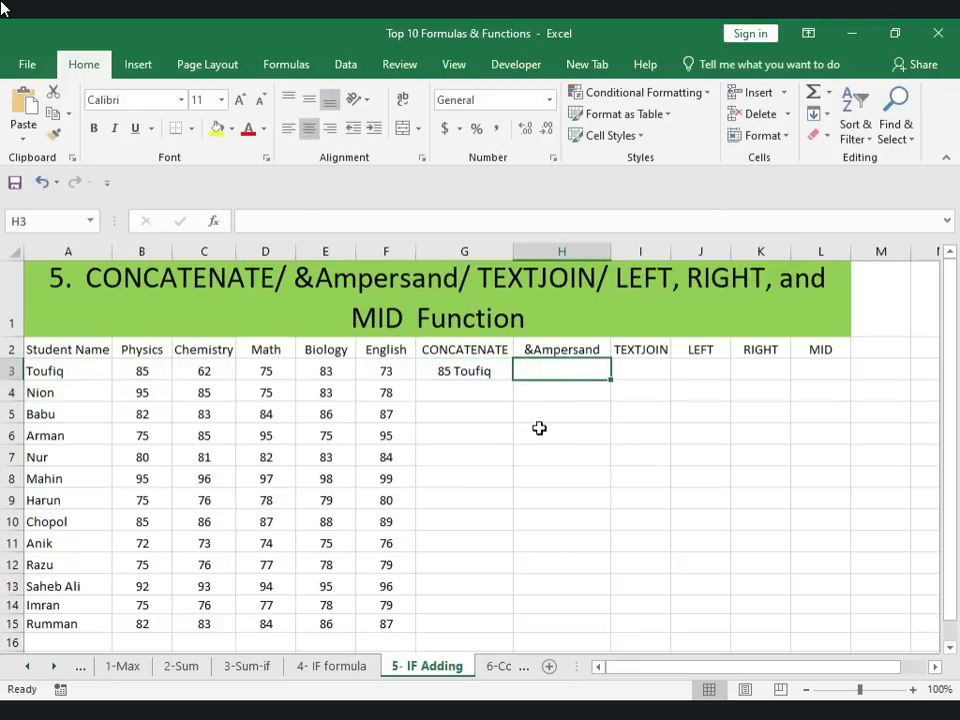
pyautogui.write('=')
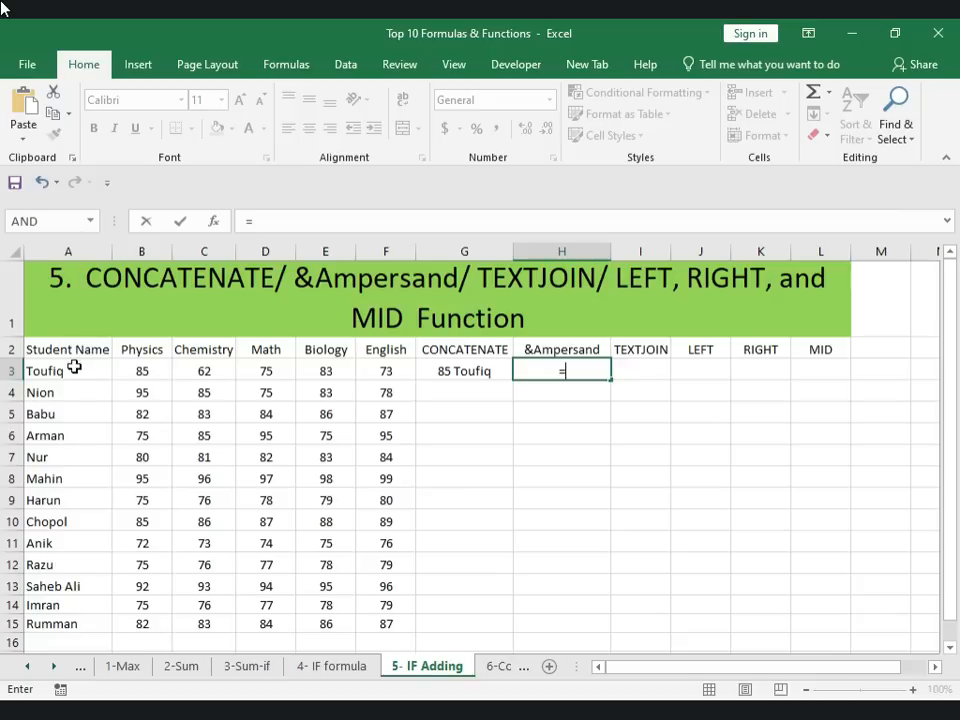
pyautogui.click(141, 371)
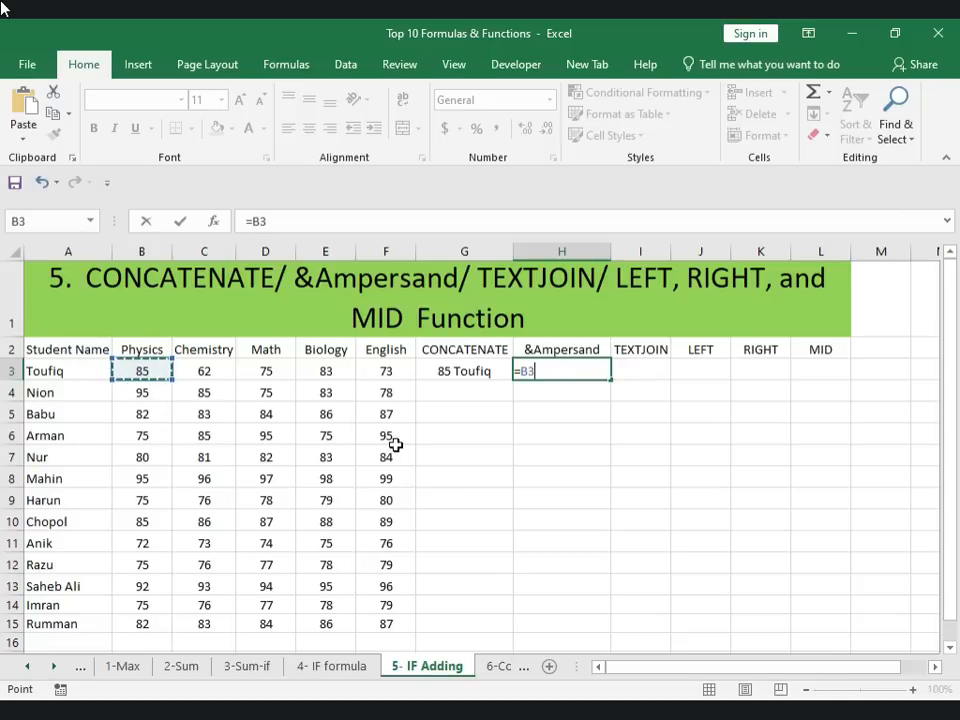
pyautogui.write('&, "", &')
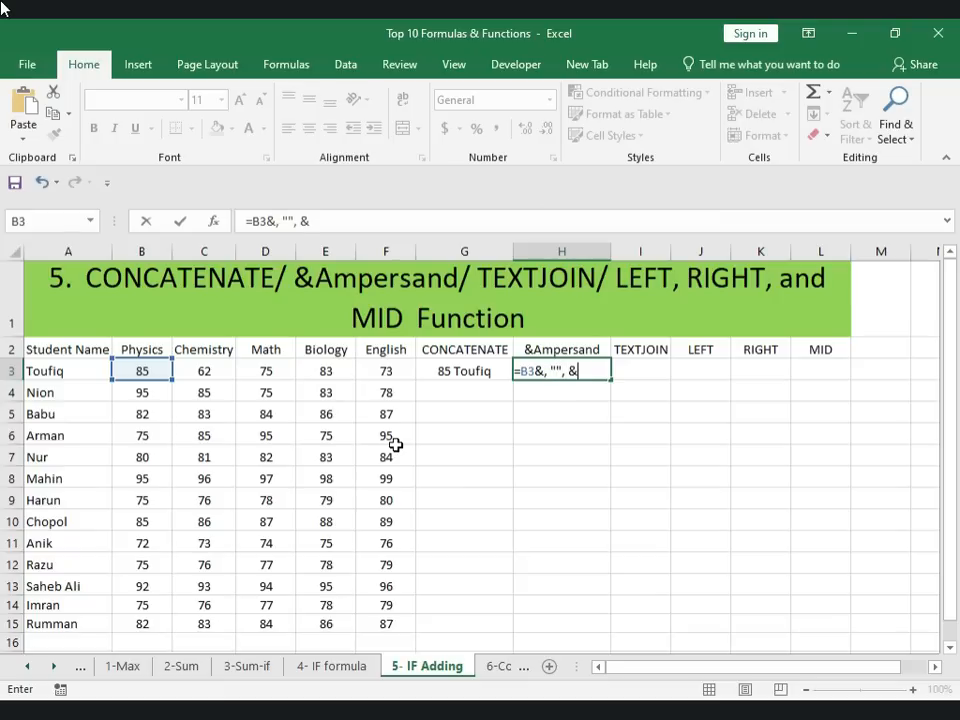
pyautogui.click(558, 374)
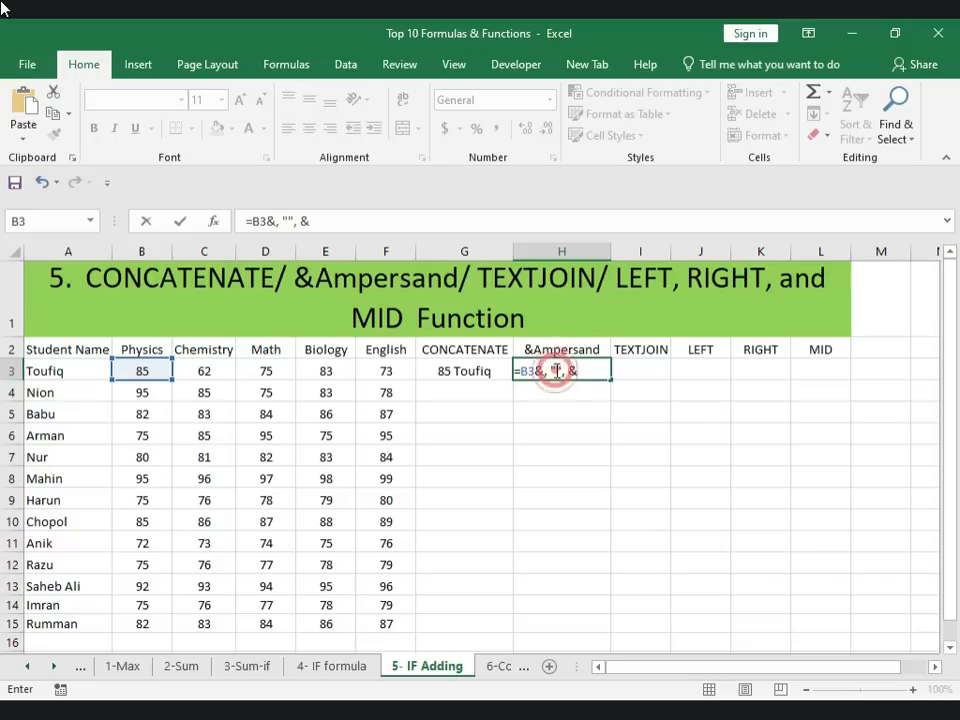
pyautogui.click(79, 373)
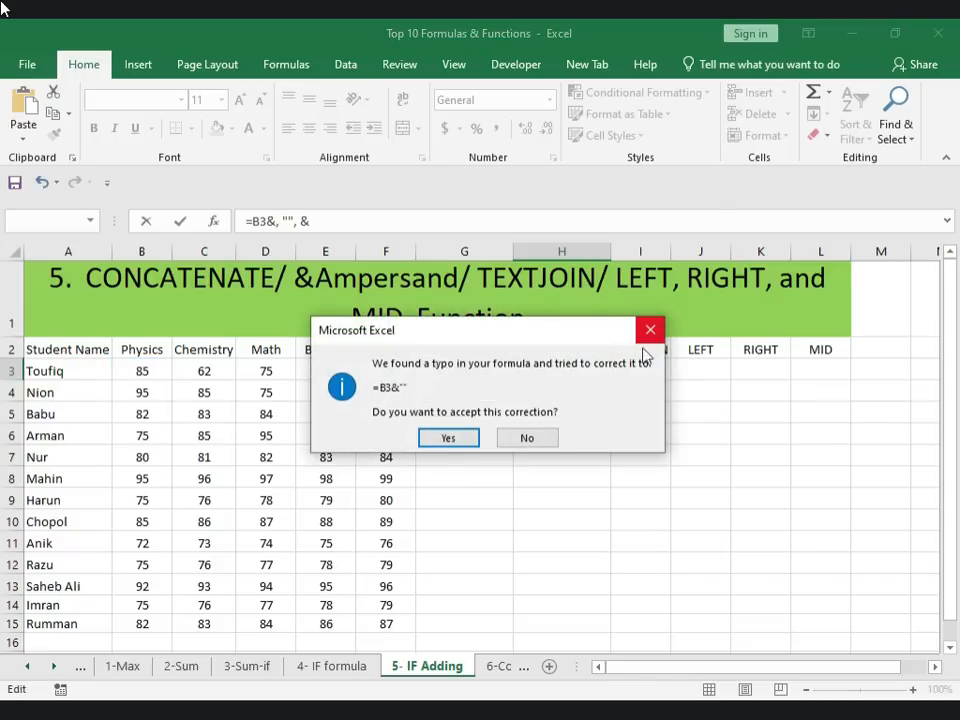
pyautogui.click(449, 440)
# Step: Extend the formula in H3 to =B3&""&A3 so the Physics score is joined with the student name
pyautogui.click(578, 370)
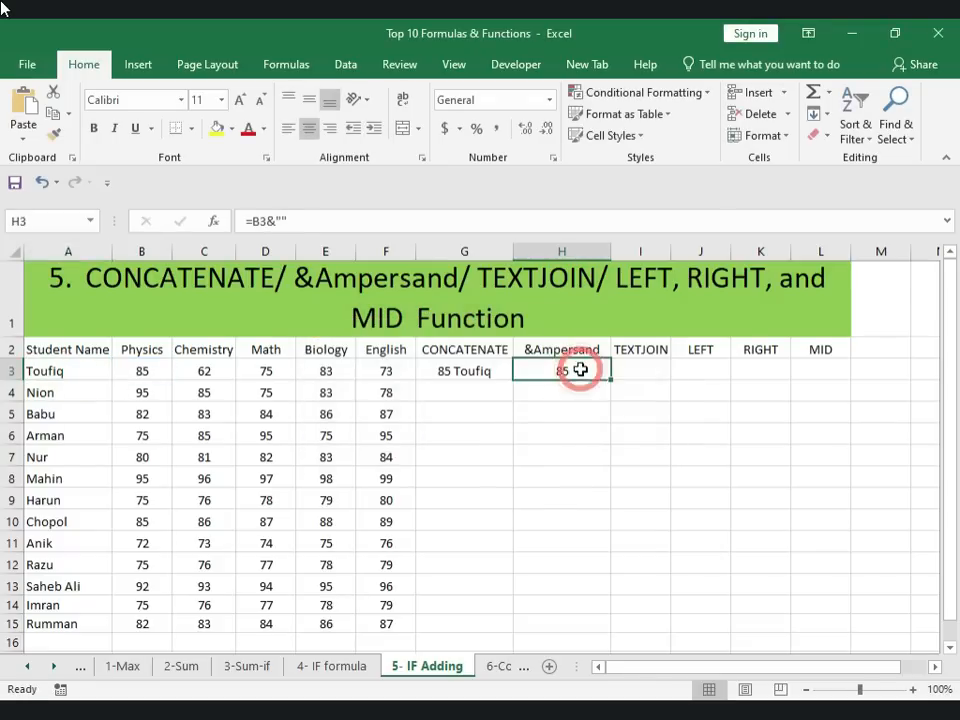
pyautogui.click(294, 220)
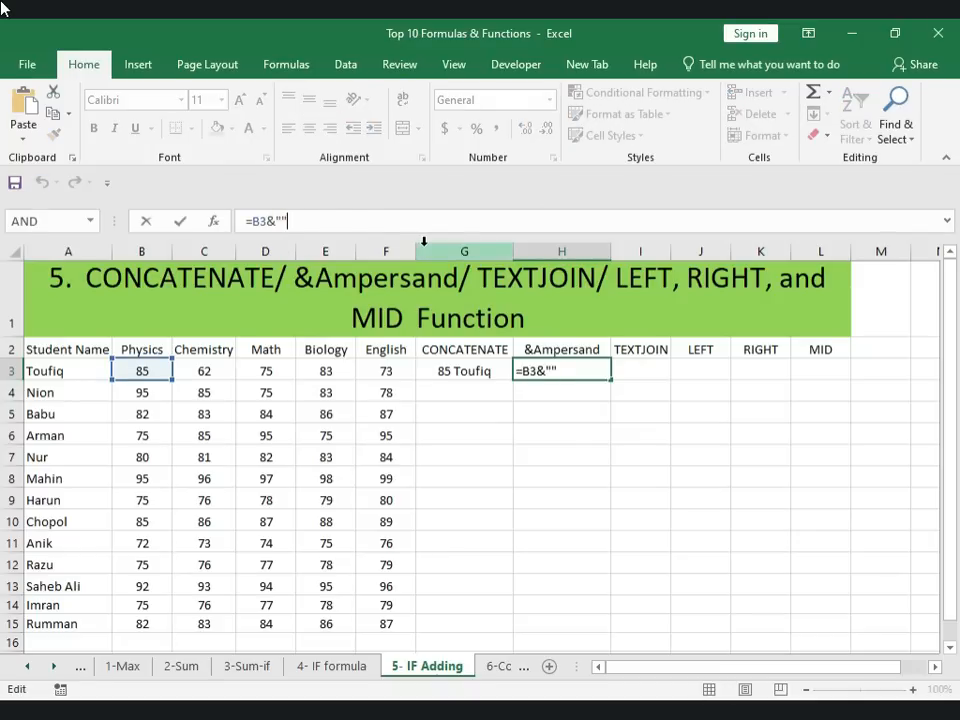
pyautogui.write('&')
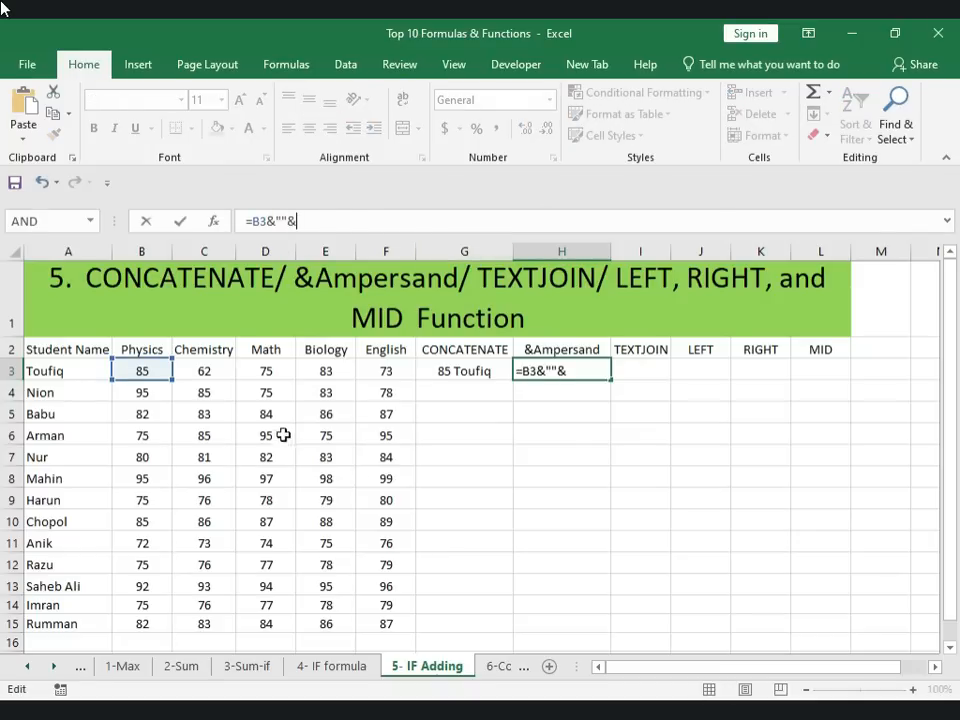
pyautogui.click(37, 371)
pyautogui.press('Return')
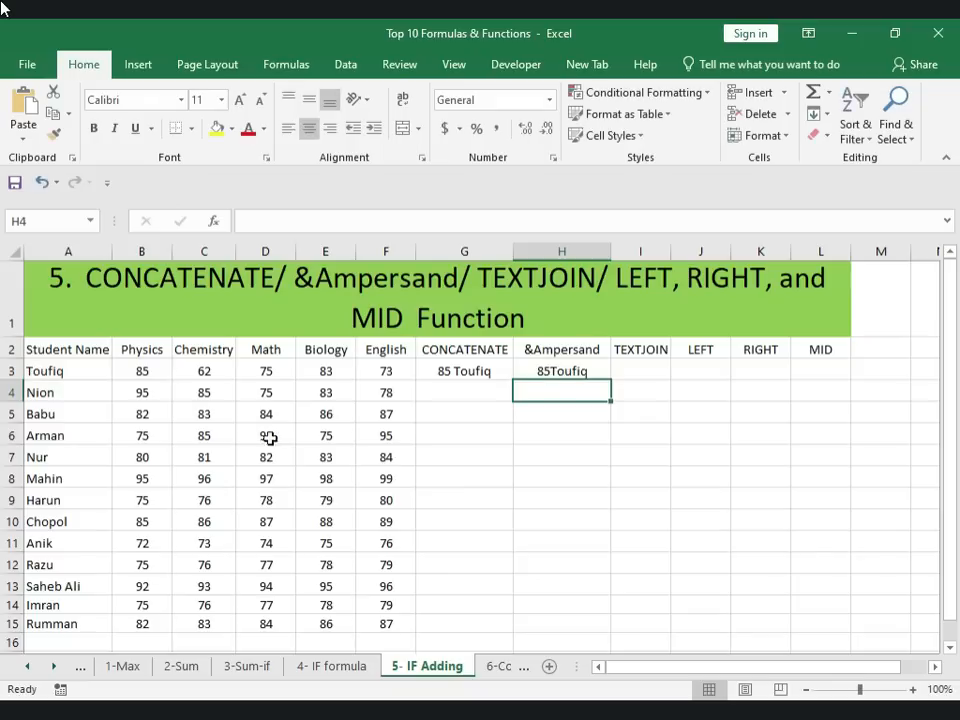
# Step: Add a space between the quotation marks in H3 so the formula reads =B3&" "&A3
pyautogui.click(555, 371)
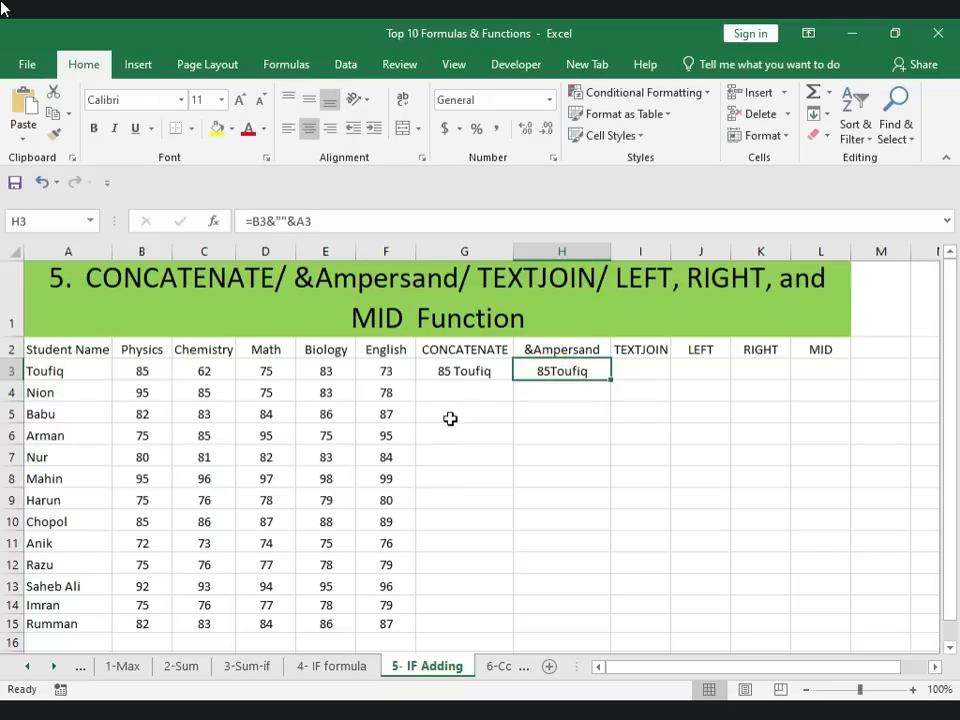
pyautogui.click(283, 219)
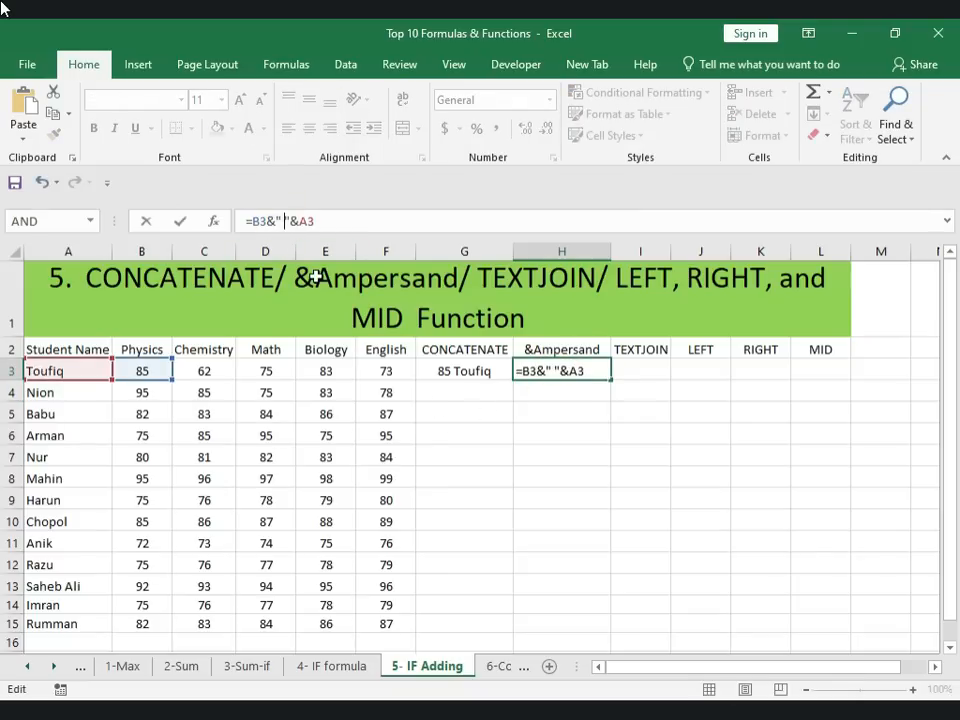
pyautogui.press('Return')
pyautogui.click(566, 371)
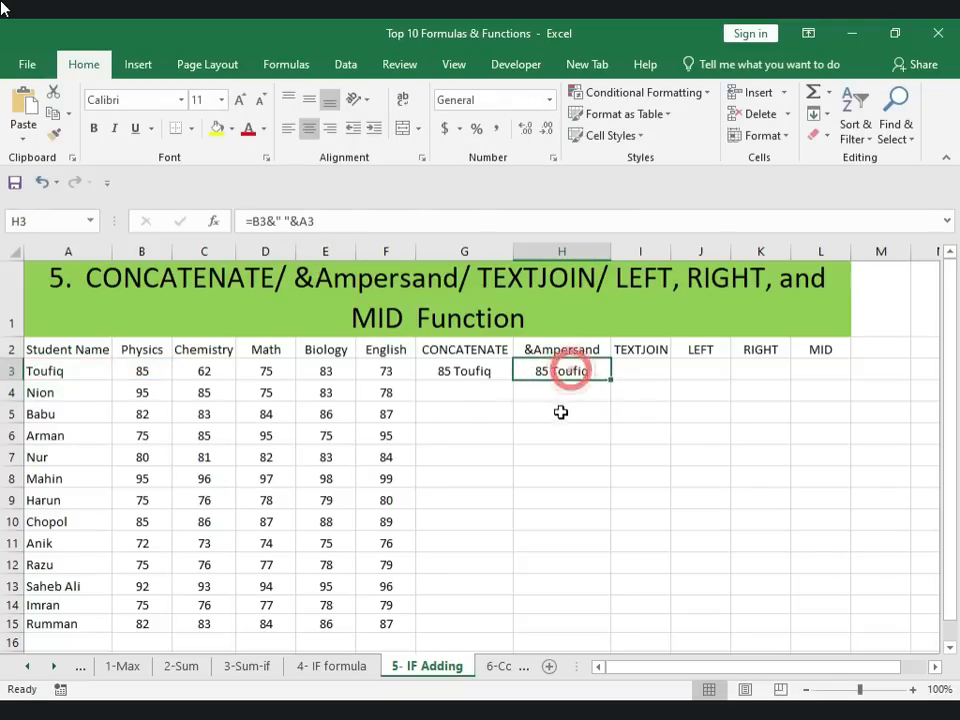
# Step: Enter =TEXTJOIN(",", B3, A3) in cell I3 of the TEXTJOIN column
pyautogui.click(639, 370)
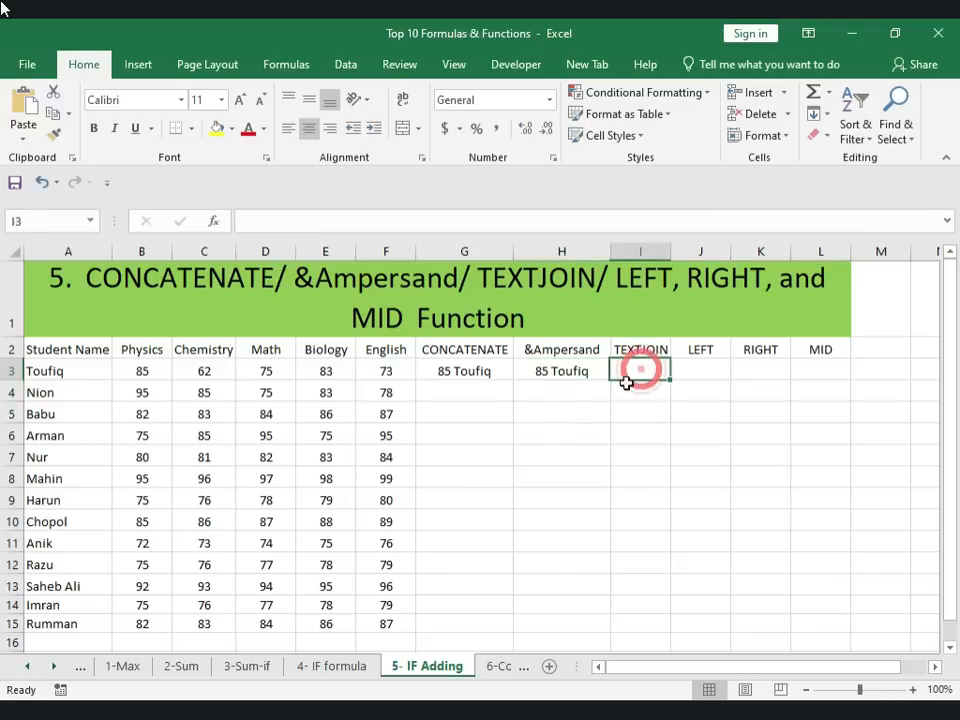
pyautogui.write('=text')
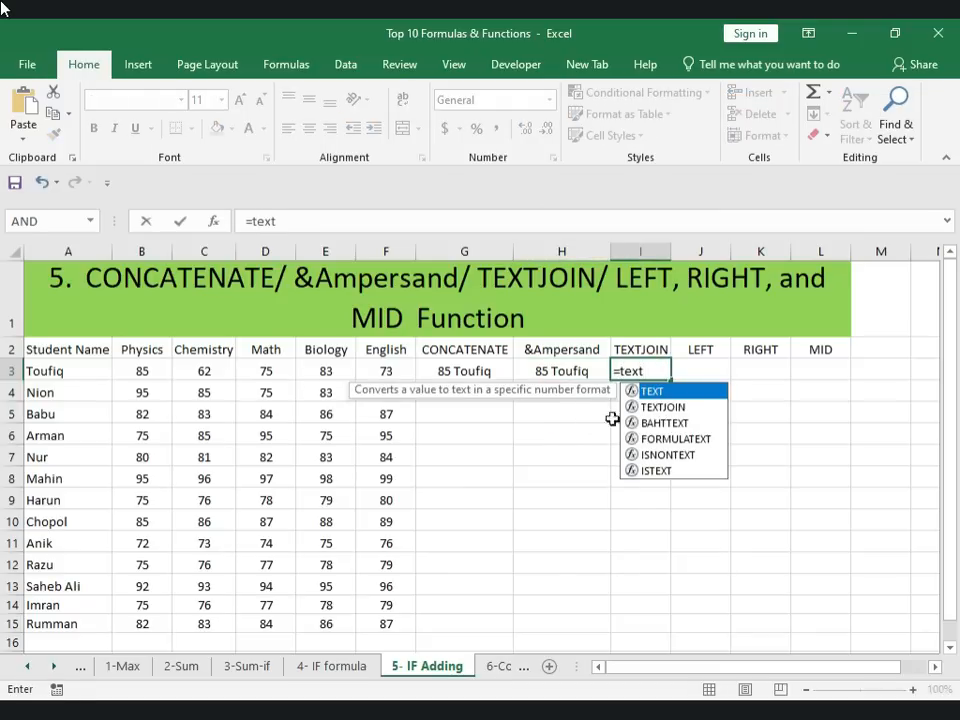
pyautogui.doubleClick(662, 407)
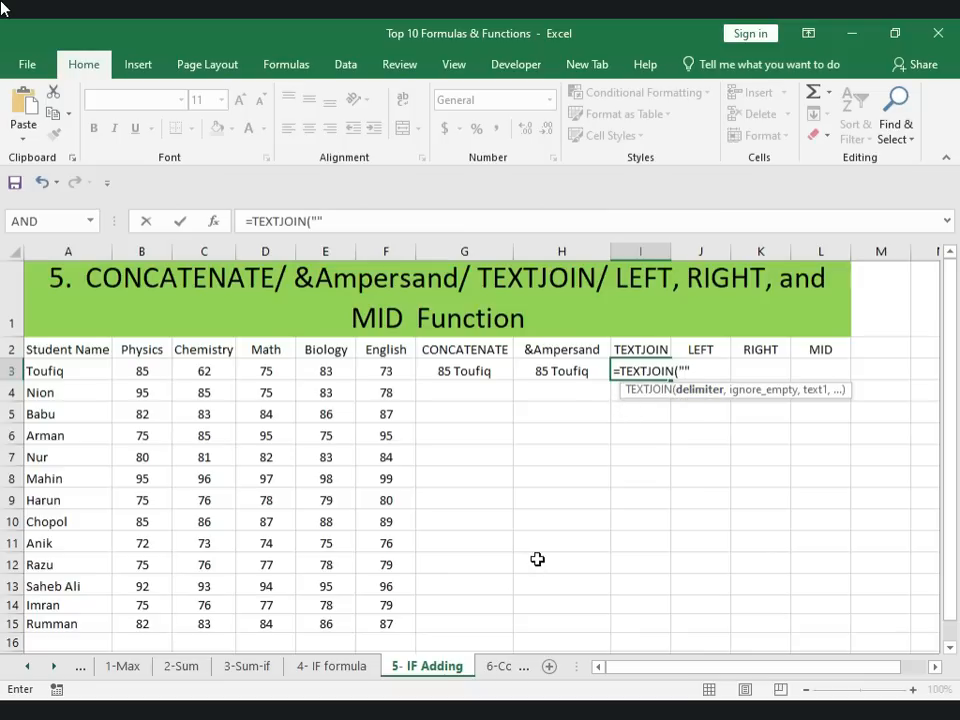
pyautogui.press('Return')
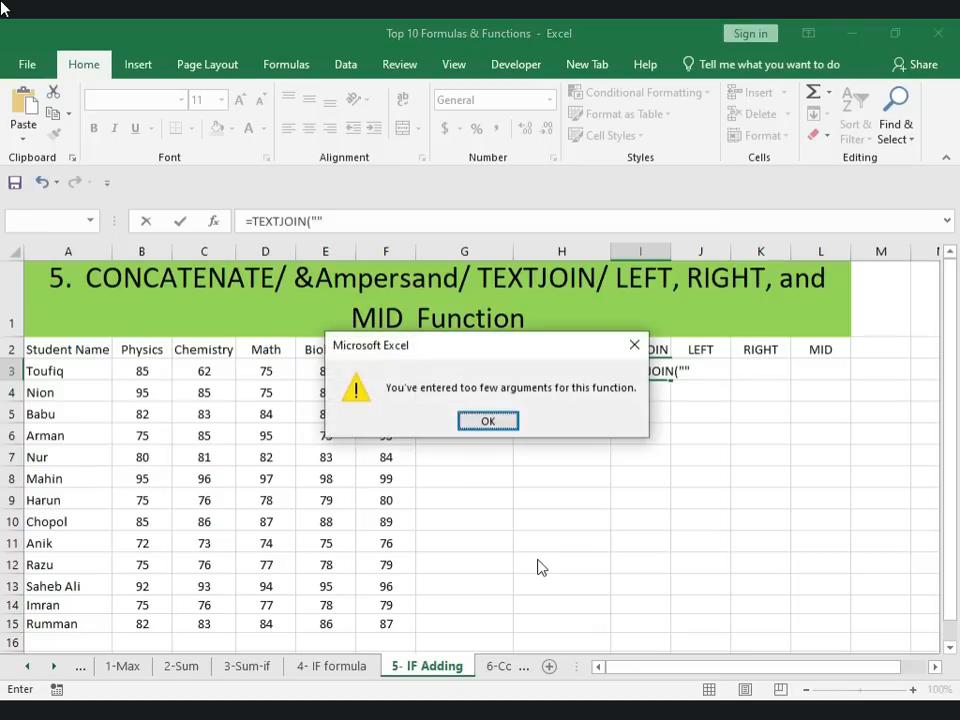
pyautogui.press('Return')
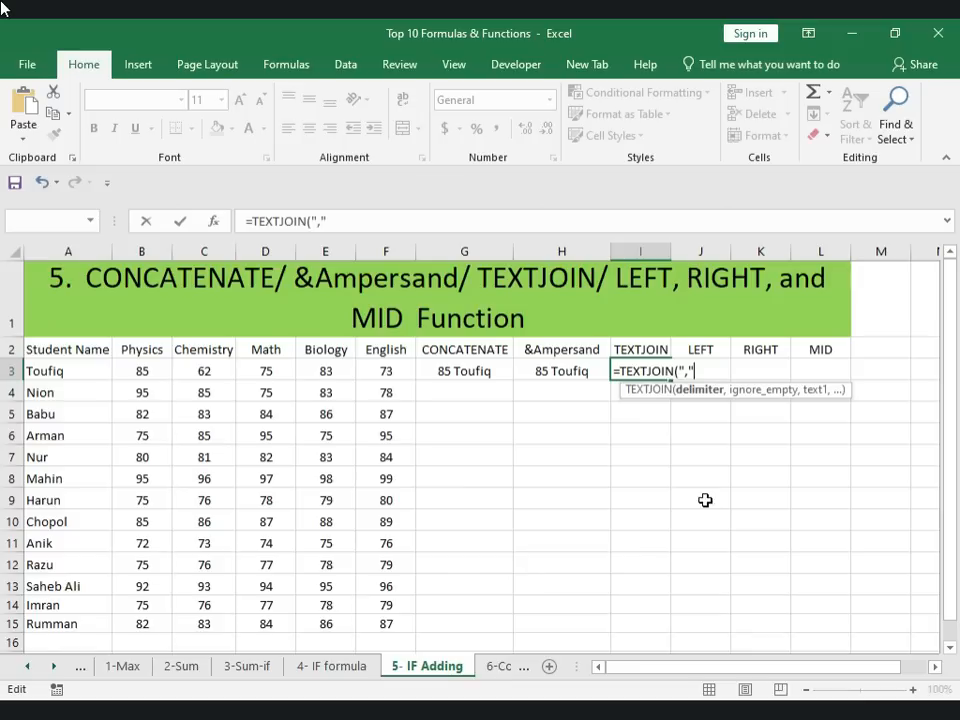
pyautogui.write(',')
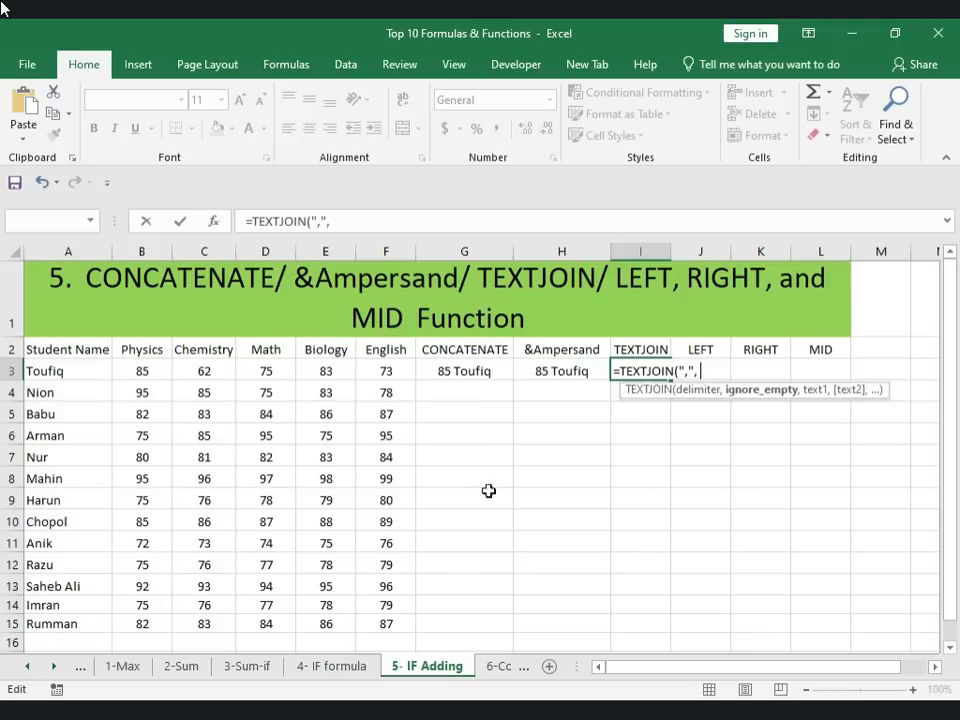
pyautogui.click(73, 369)
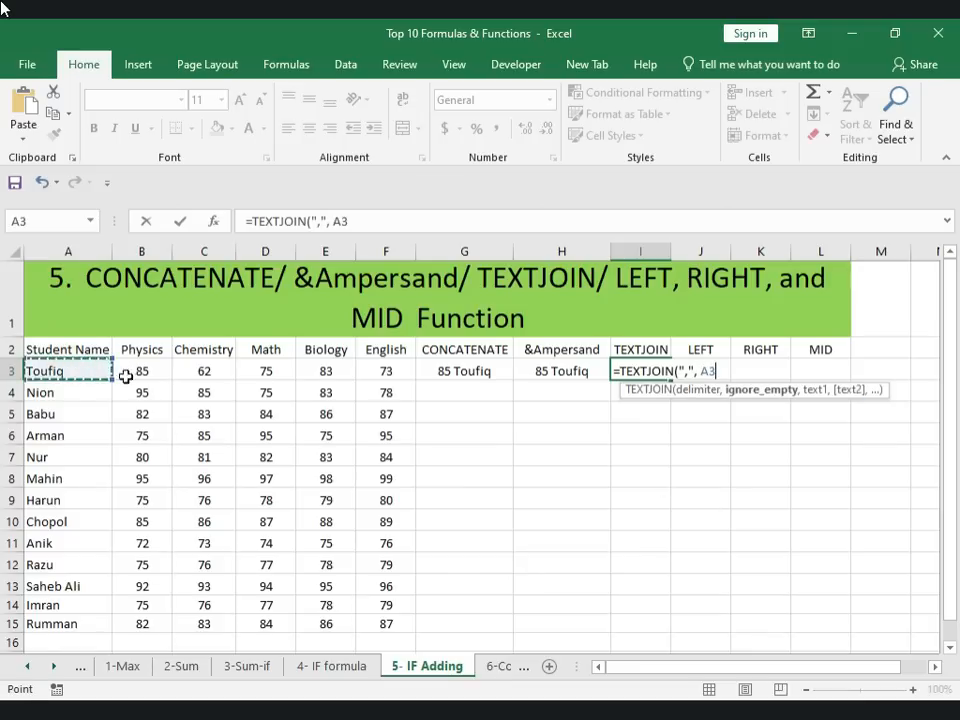
pyautogui.click(138, 378)
pyautogui.write(',')
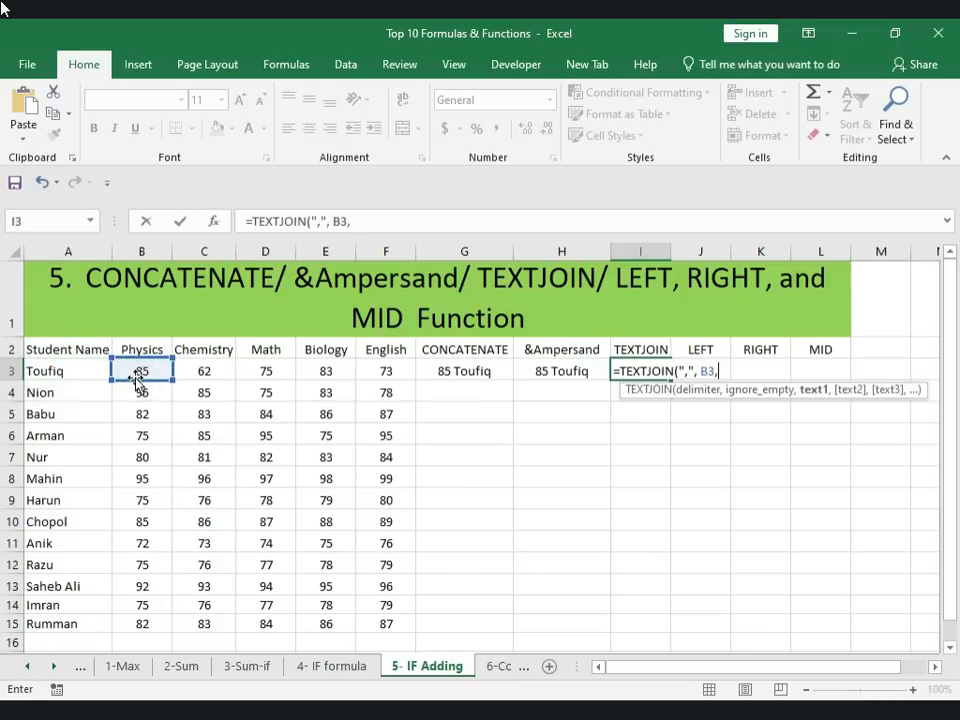
pyautogui.click(52, 368)
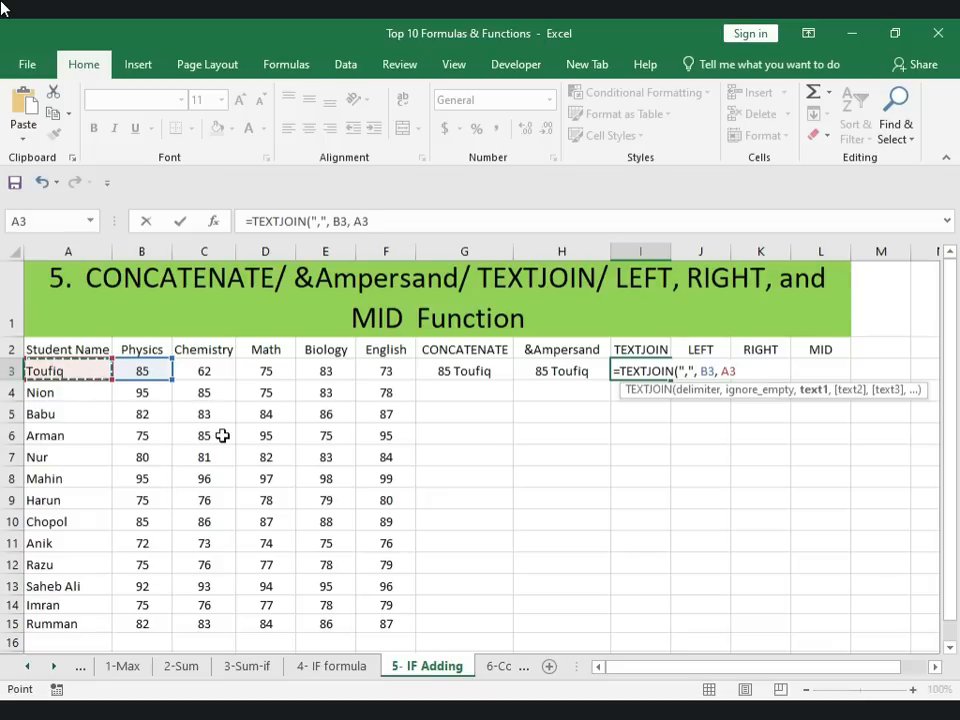
pyautogui.write(')')
pyautogui.press('Return')
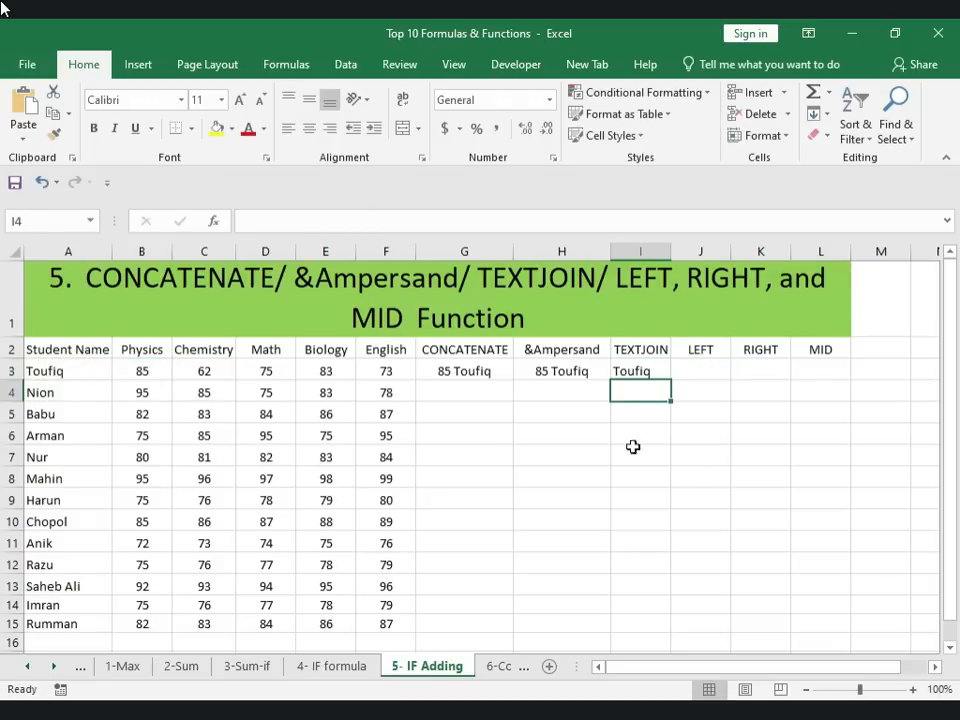
# Step: Auto-fit the width of column I and check the TEXTJOIN result in I3 against the student name in A3
pyautogui.click(633, 367)
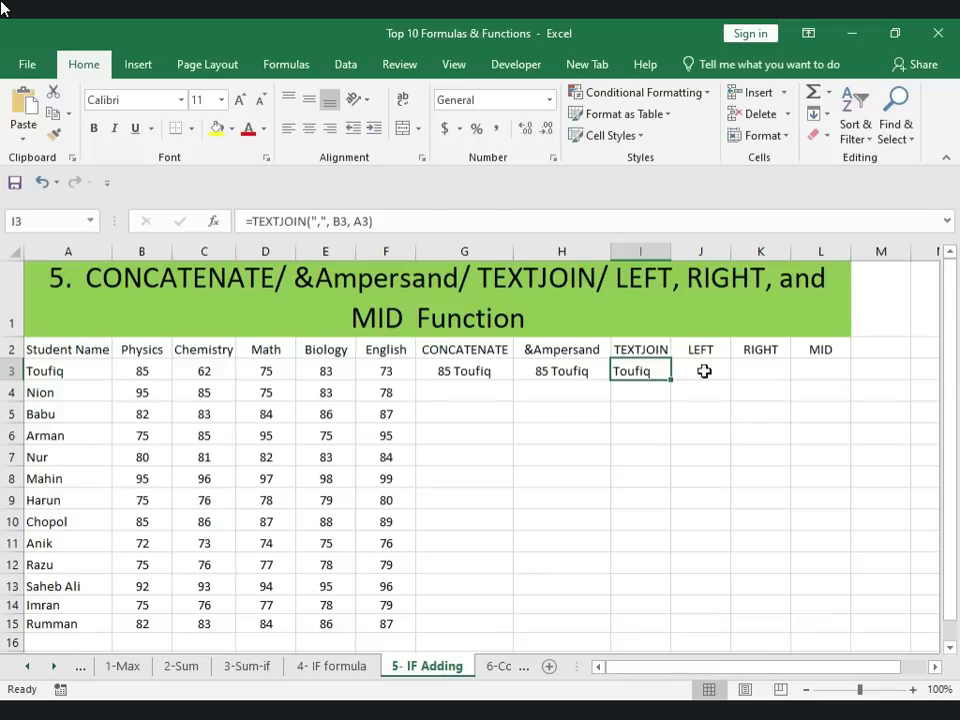
pyautogui.doubleClick(668, 253)
pyautogui.click(636, 373)
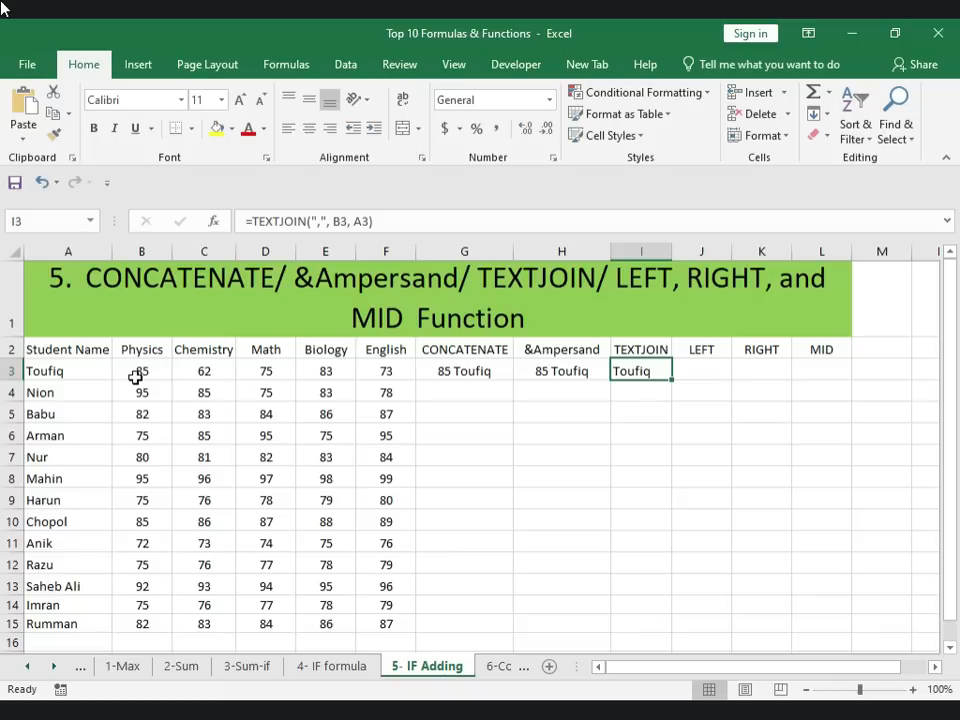
pyautogui.click(62, 371)
# Step: Enter =LEFT(A3, 2) in cell J3 to extract the first two characters of the student name
pyautogui.click(703, 370)
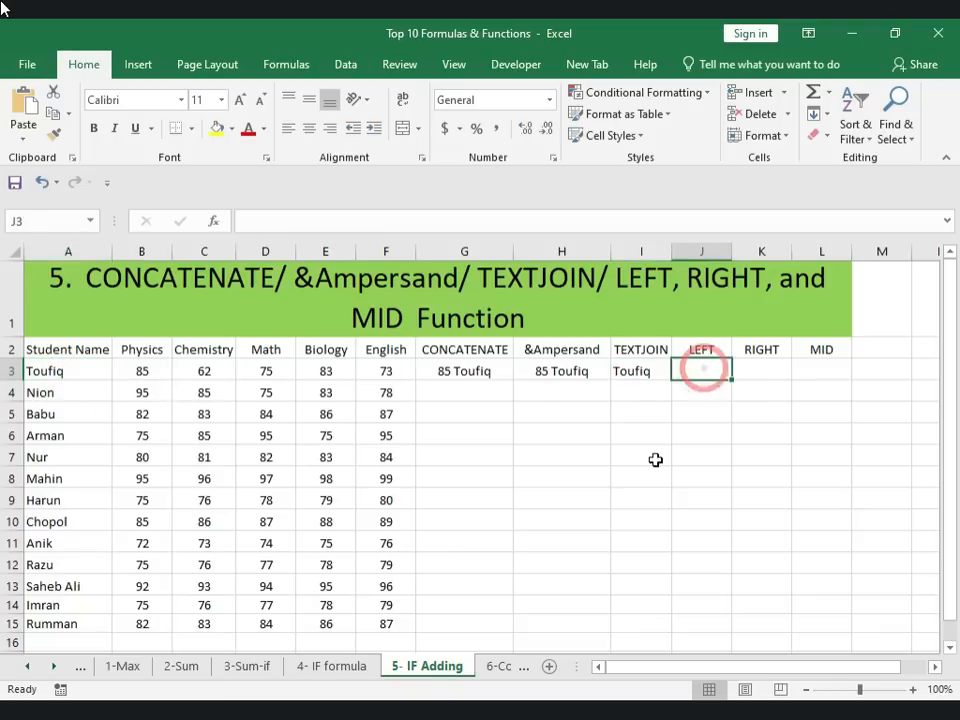
pyautogui.write('=')
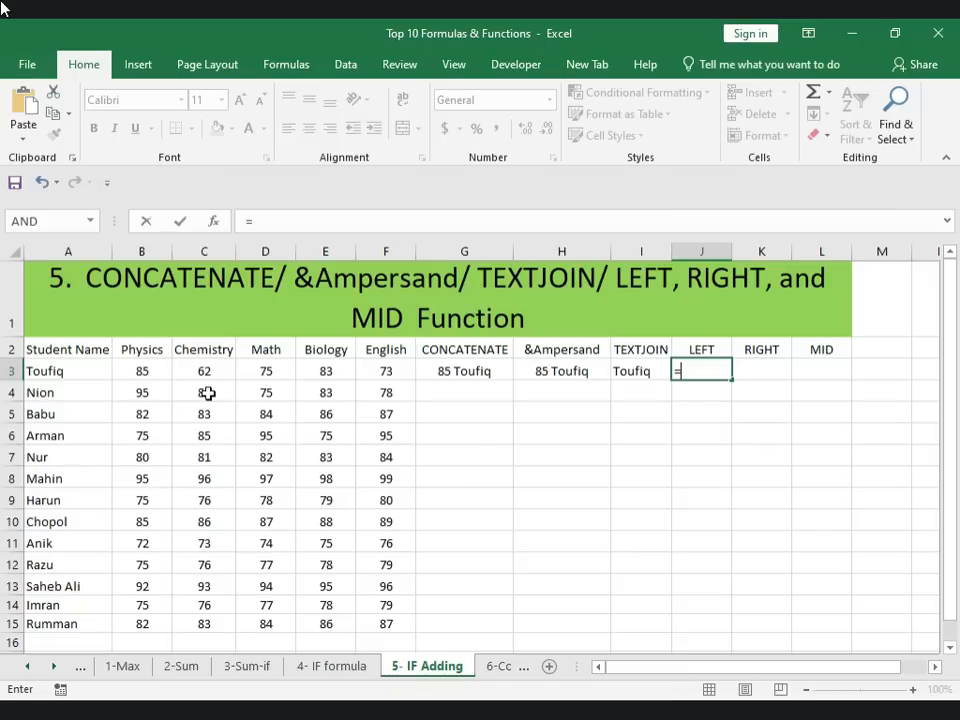
pyautogui.click(40, 370)
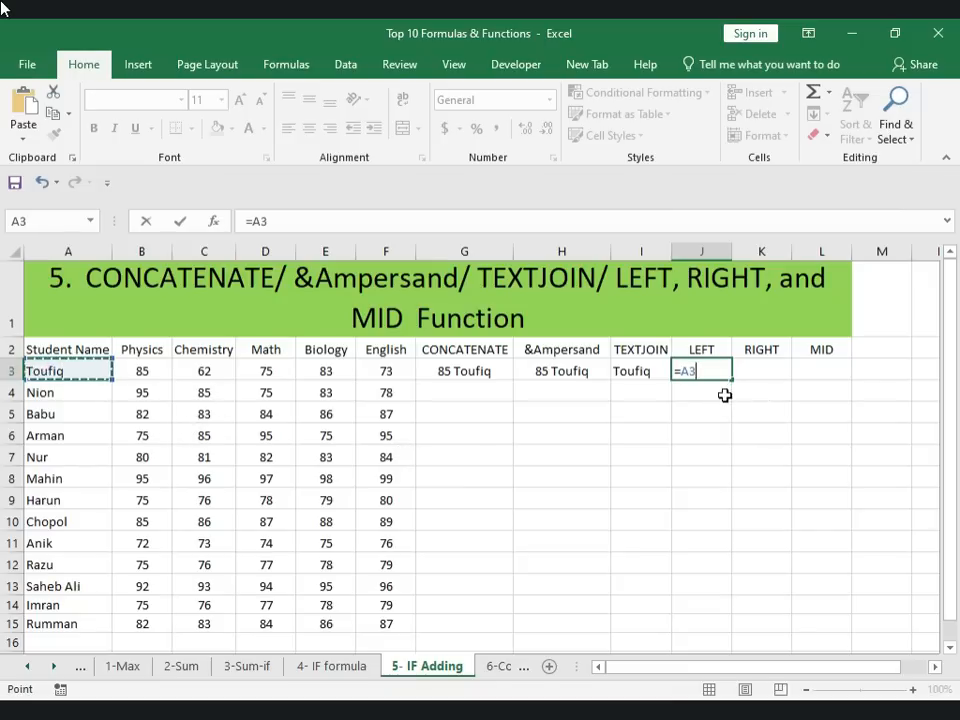
pyautogui.press('BackSpace')
pyautogui.press('BackSpace')
pyautogui.write('left')
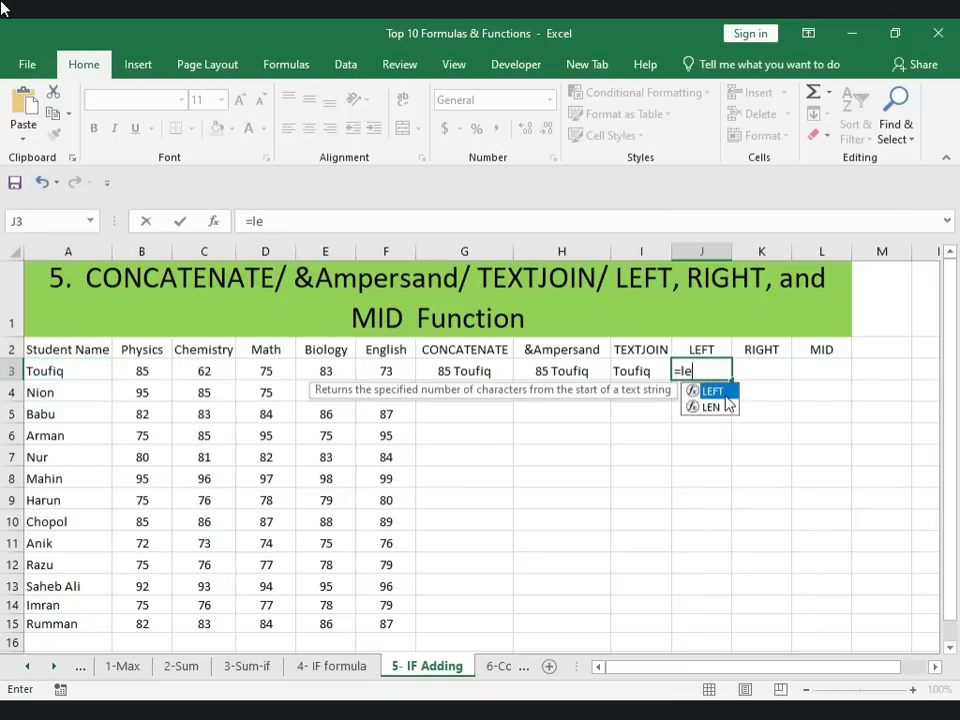
pyautogui.doubleClick(710, 392)
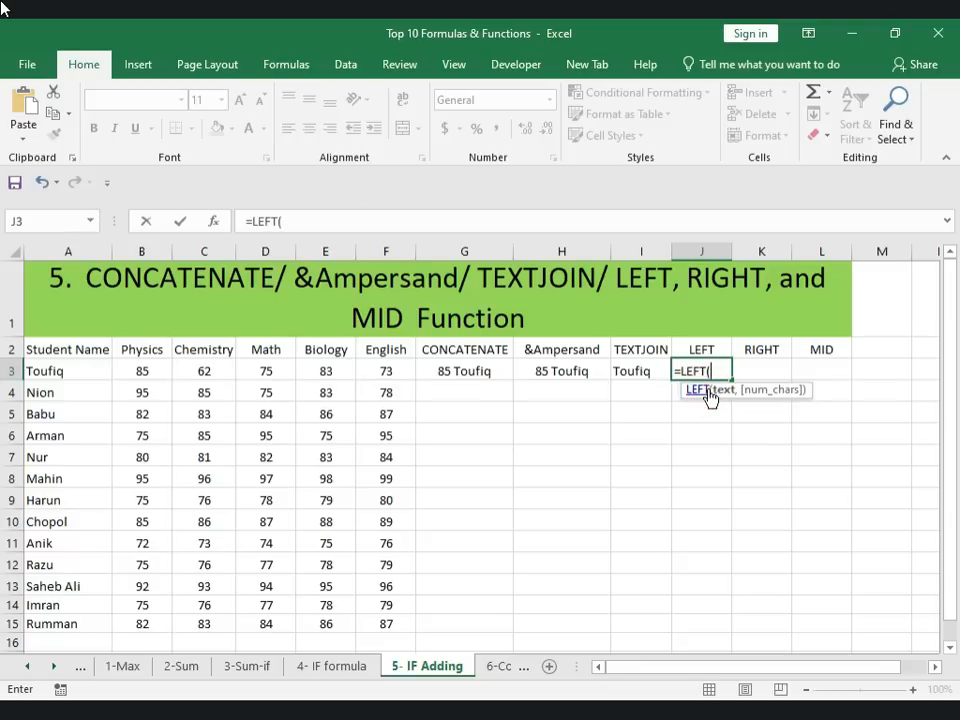
pyautogui.click(64, 370)
pyautogui.write(',')
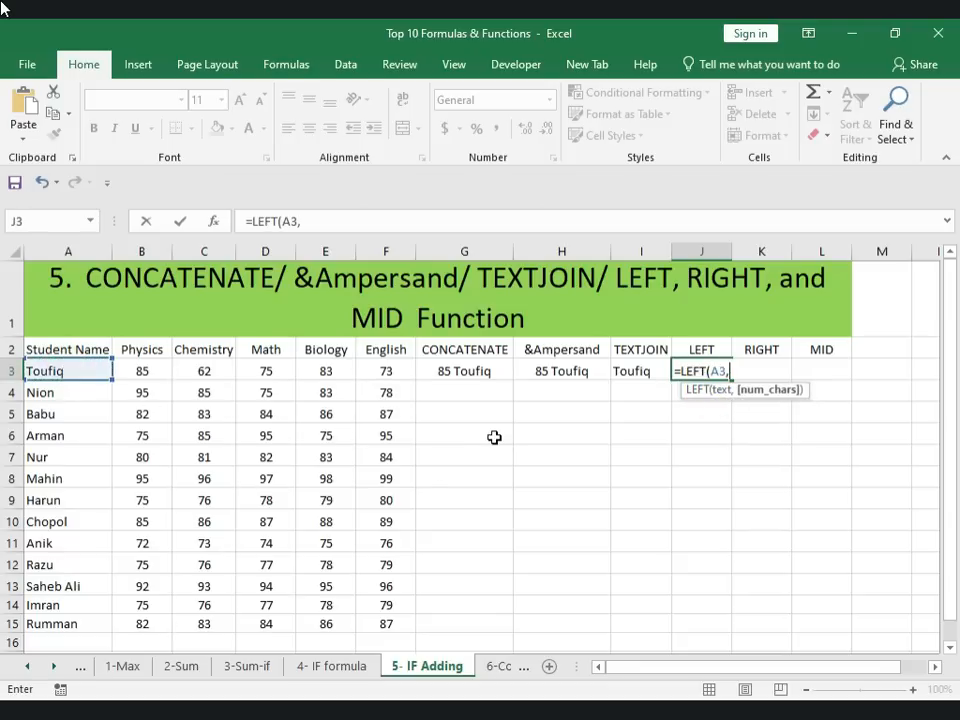
pyautogui.write(' 2)')
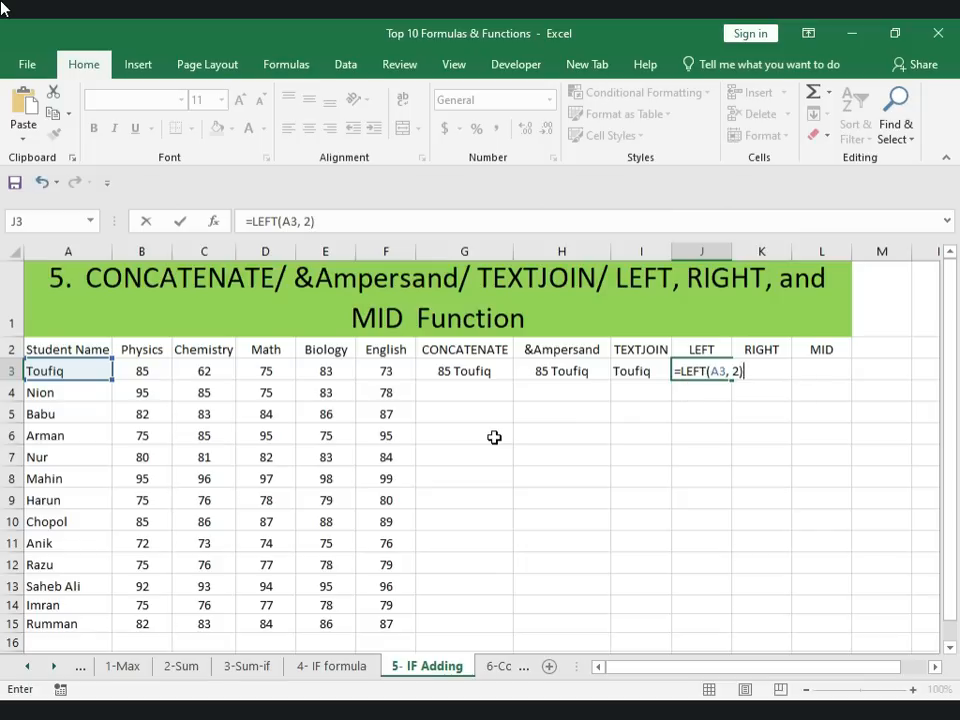
pyautogui.press('Return')
# Step: Change the LEFT formula in J3 to =LEFT(A3, 3) so it extracts the first three characters of the student name
pyautogui.click(66, 370)
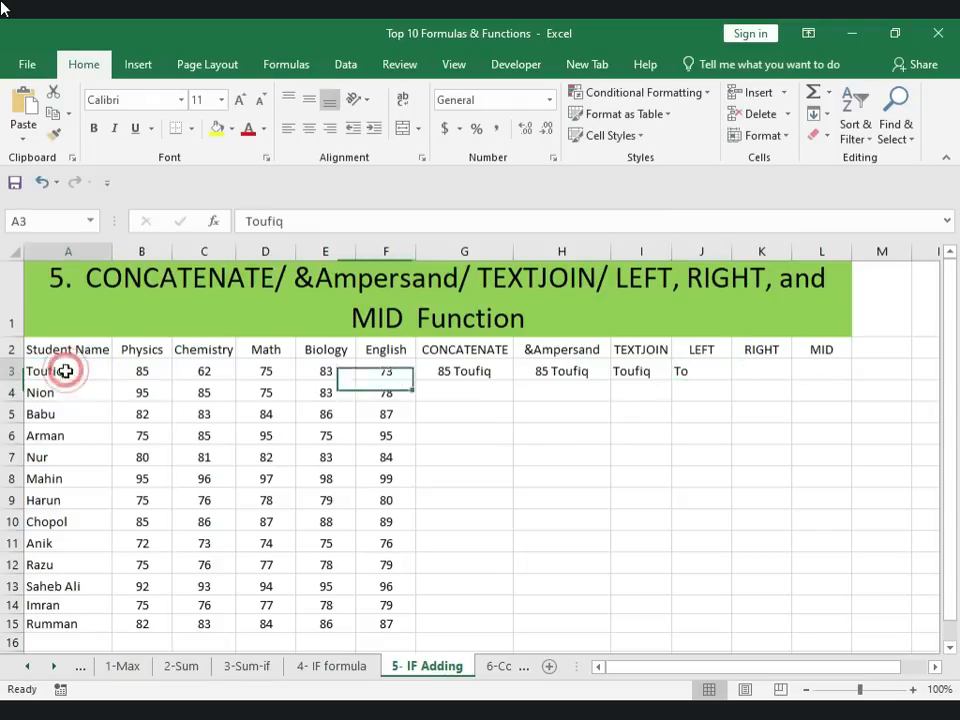
pyautogui.click(705, 370)
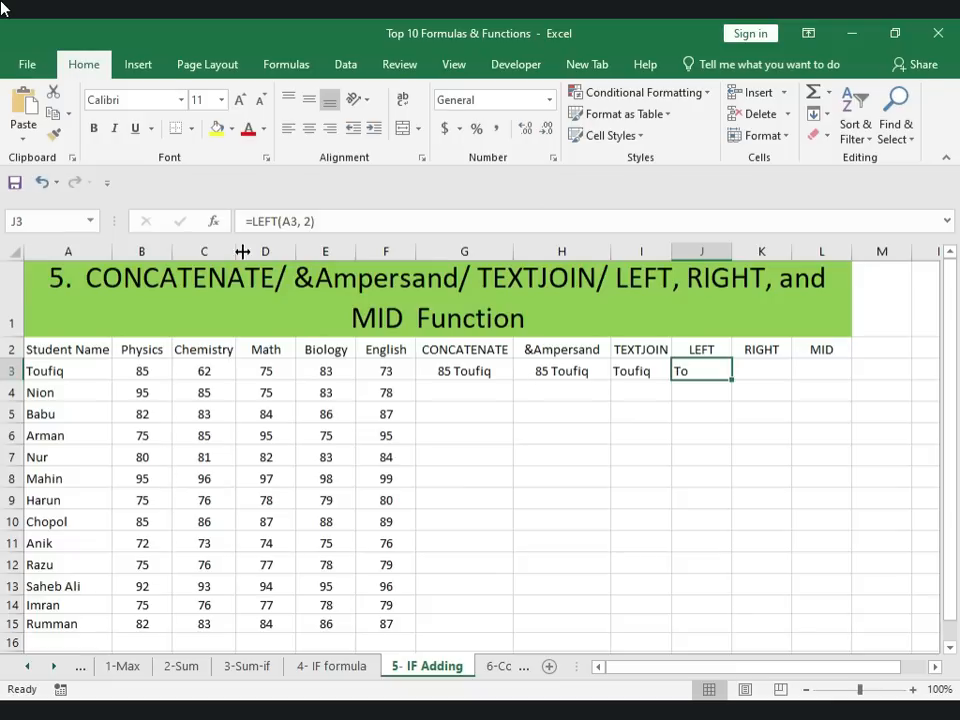
pyautogui.click(305, 221)
pyautogui.press('Delete')
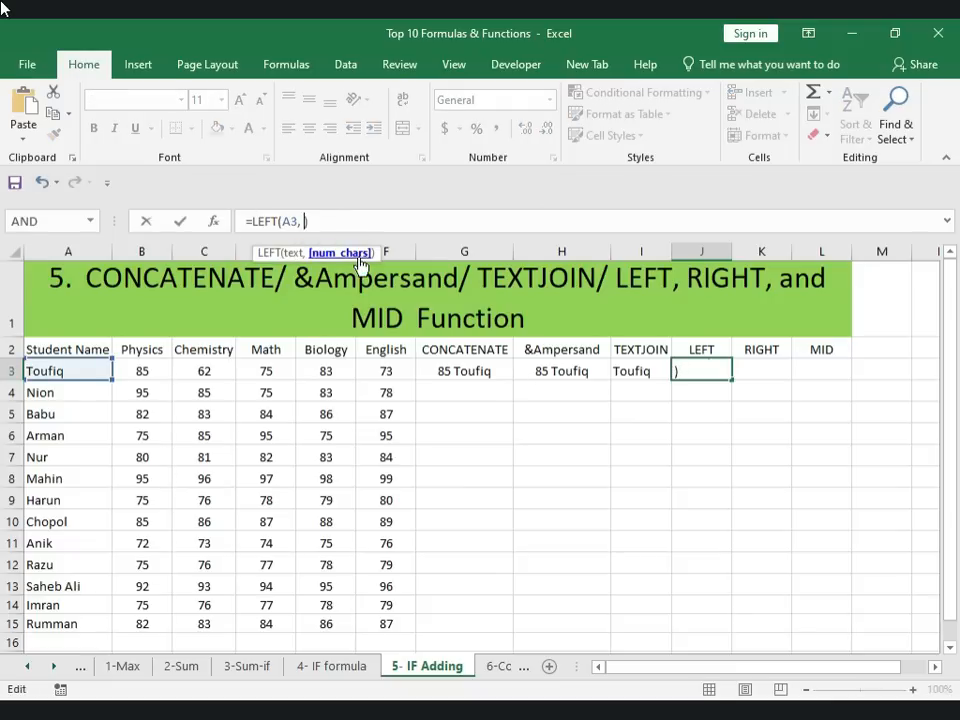
pyautogui.write('3')
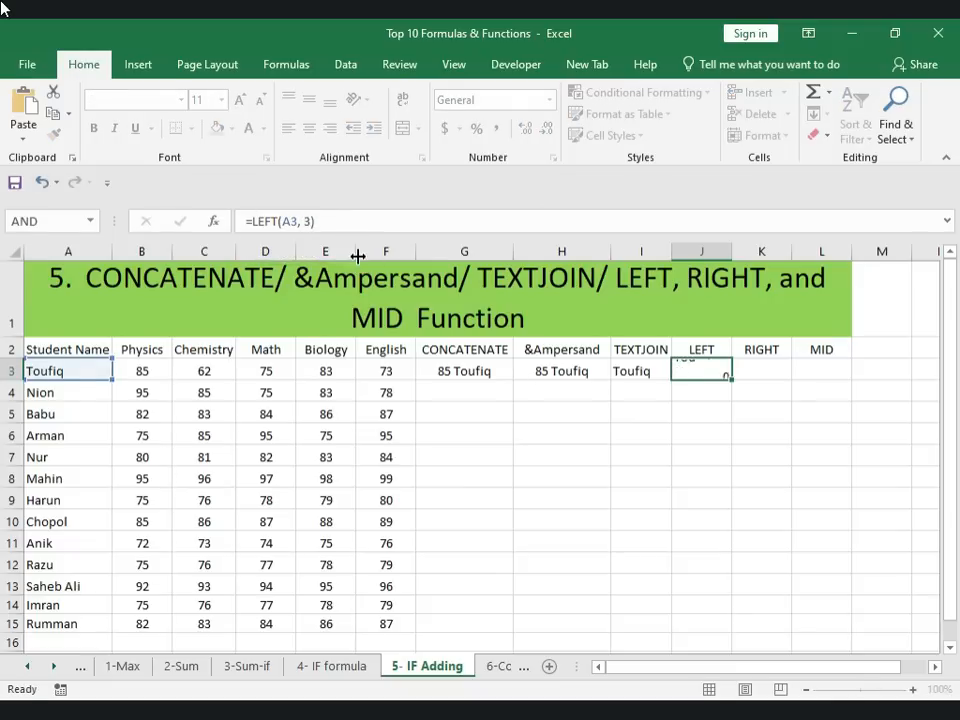
pyautogui.press('Return')
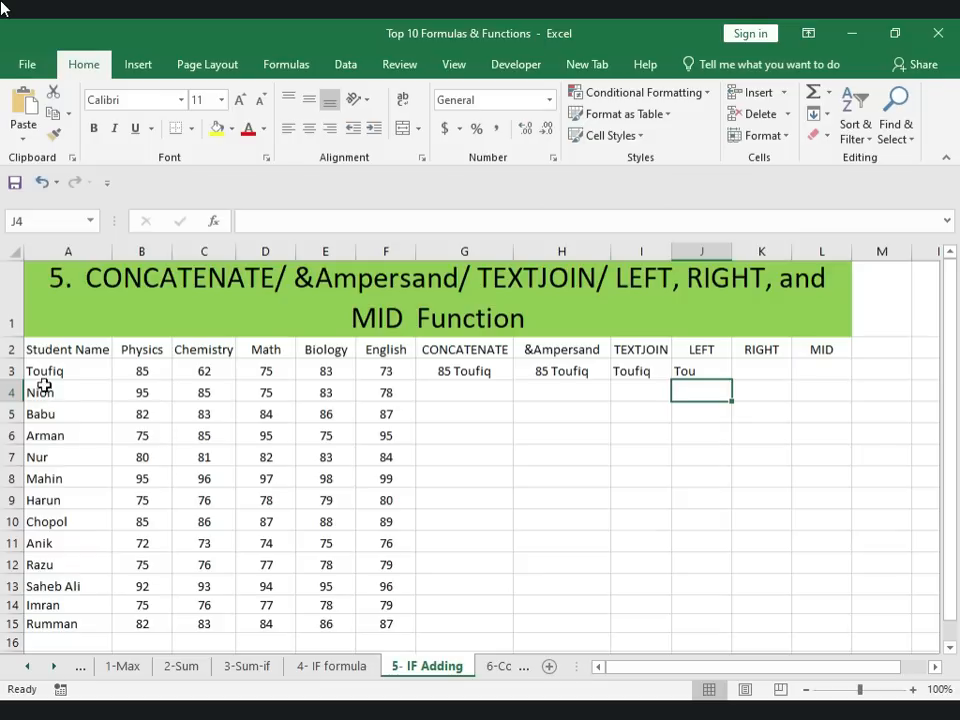
# Step: Enter =RIGHT(A3, 2) in cell K3 to extract the last two characters of the student name
pyautogui.click(760, 368)
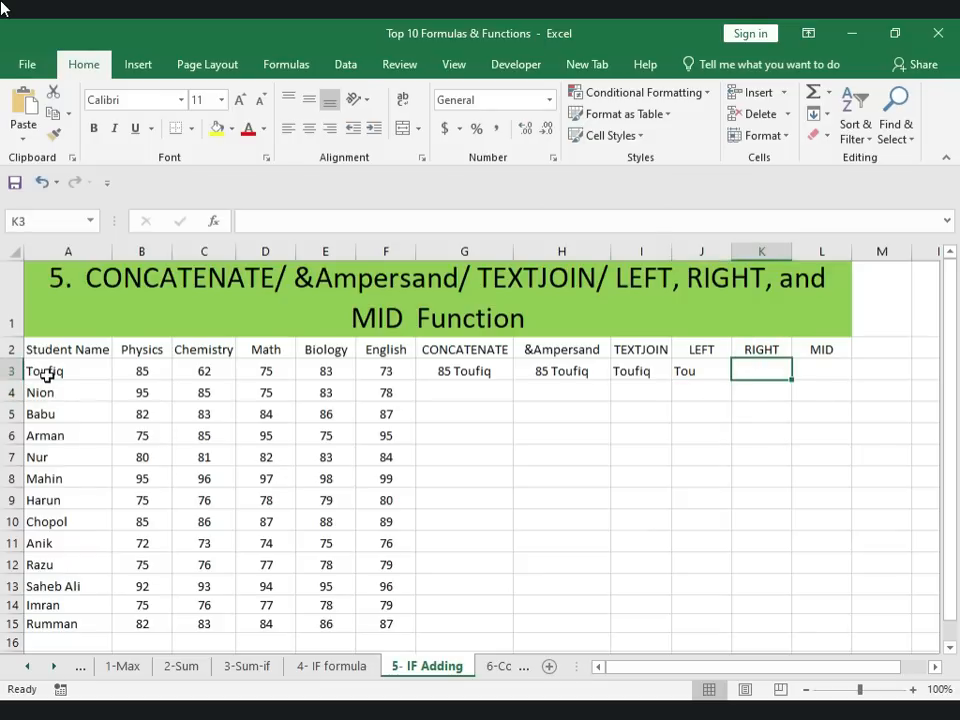
pyautogui.click(692, 371)
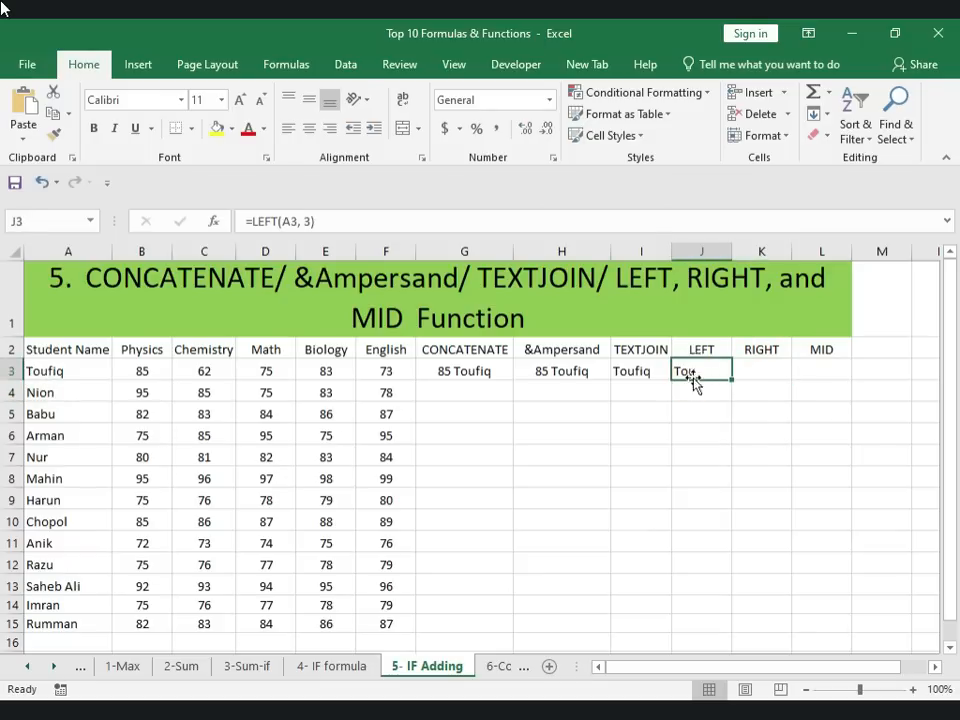
pyautogui.moveTo(770, 368); pyautogui.dragTo(773, 392)
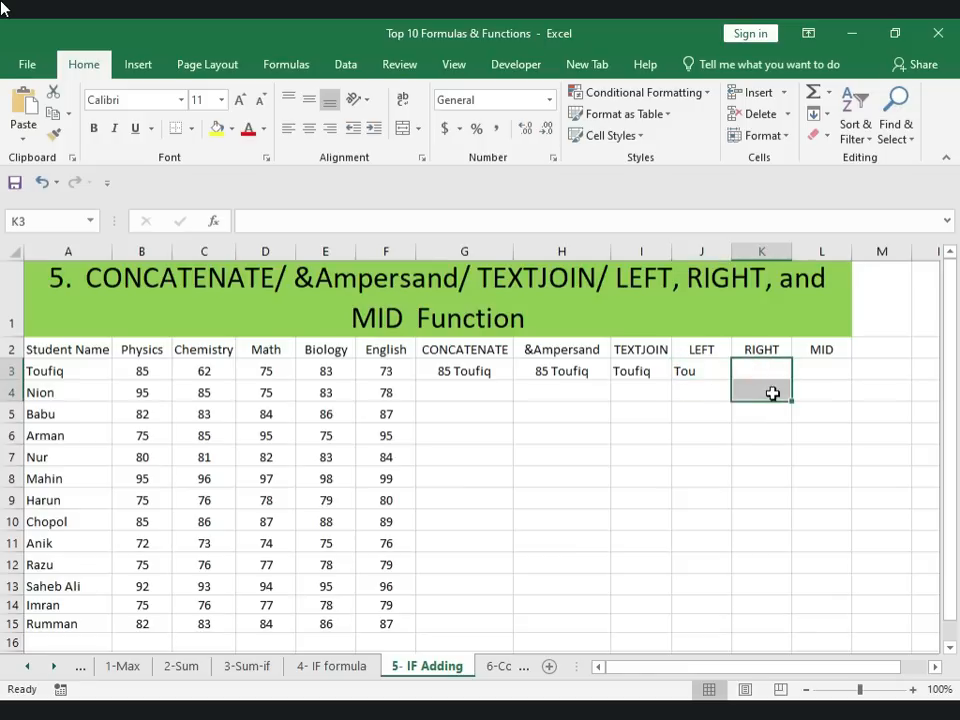
pyautogui.click(765, 373)
pyautogui.write('=')
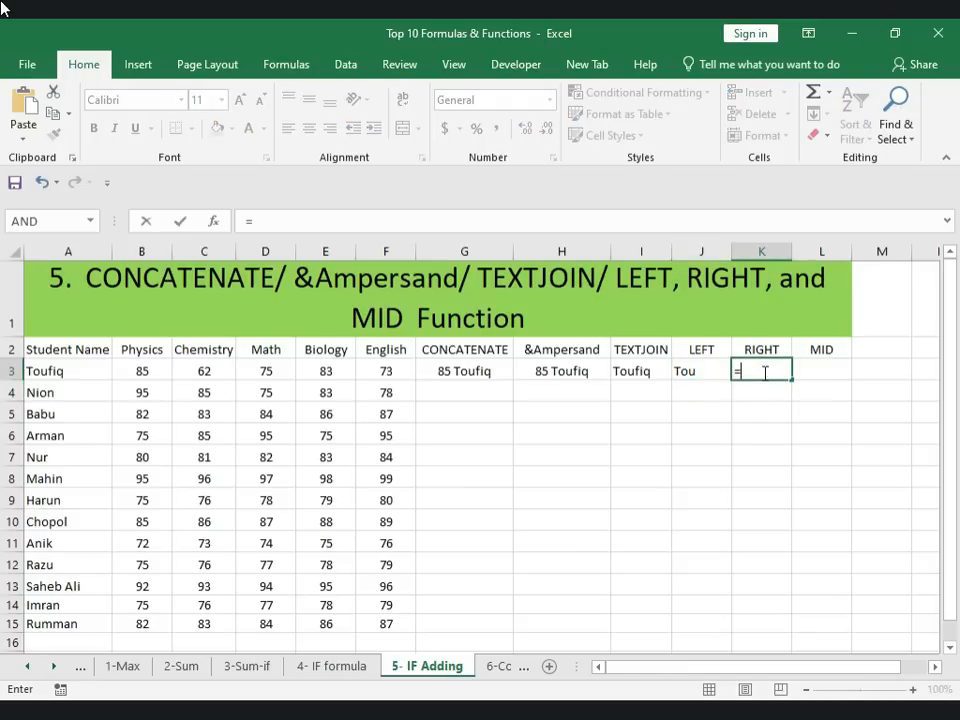
pyautogui.write('right')
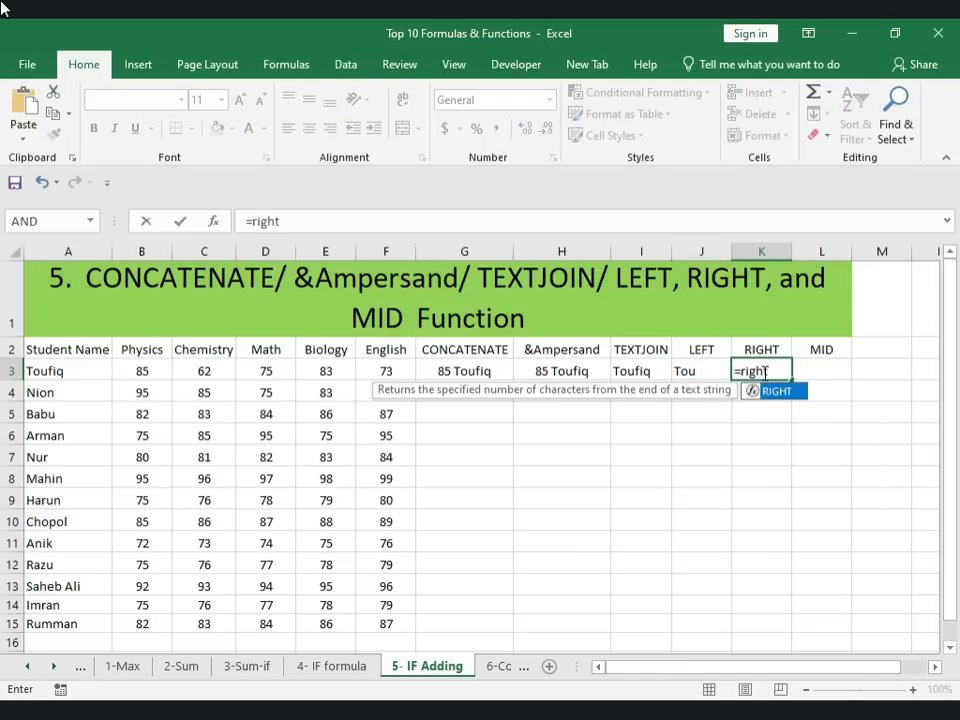
pyautogui.write('(')
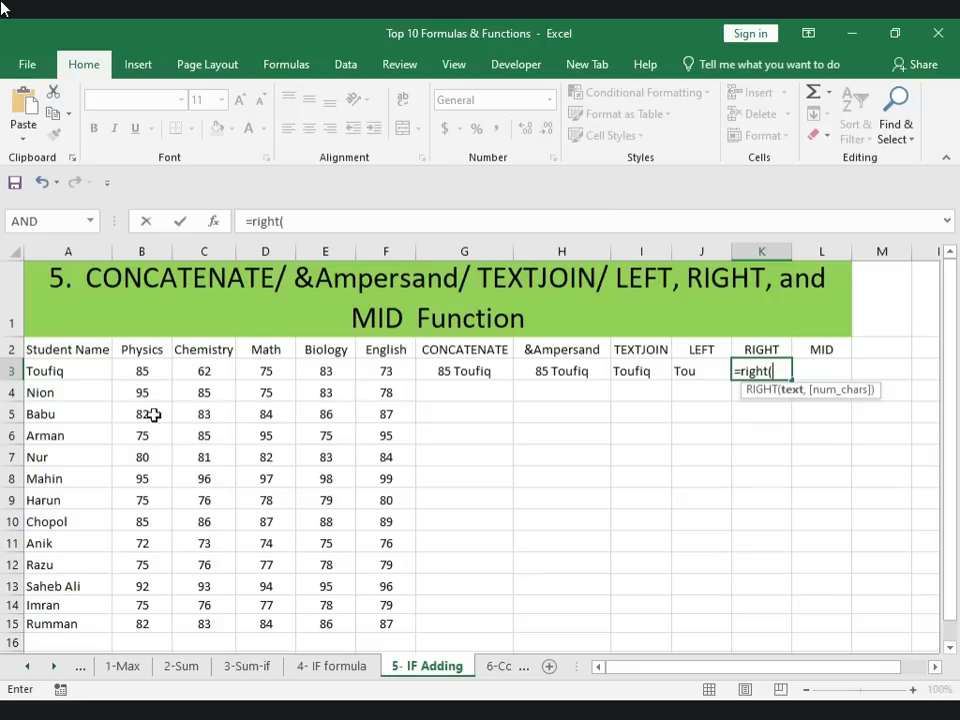
pyautogui.click(61, 371)
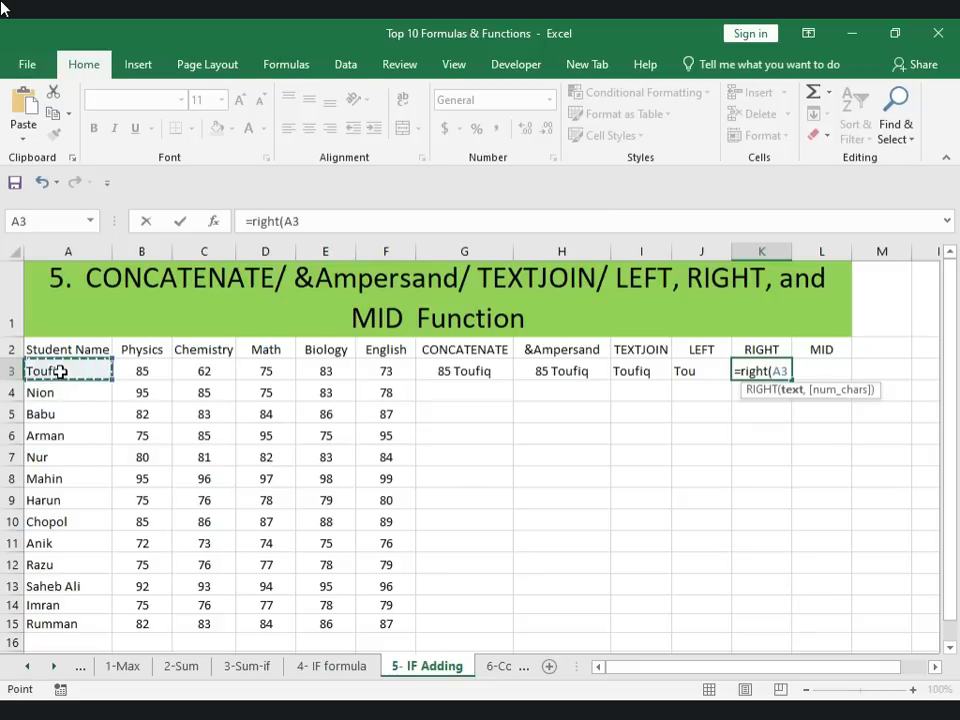
pyautogui.write(', 2)')
pyautogui.press('Return')
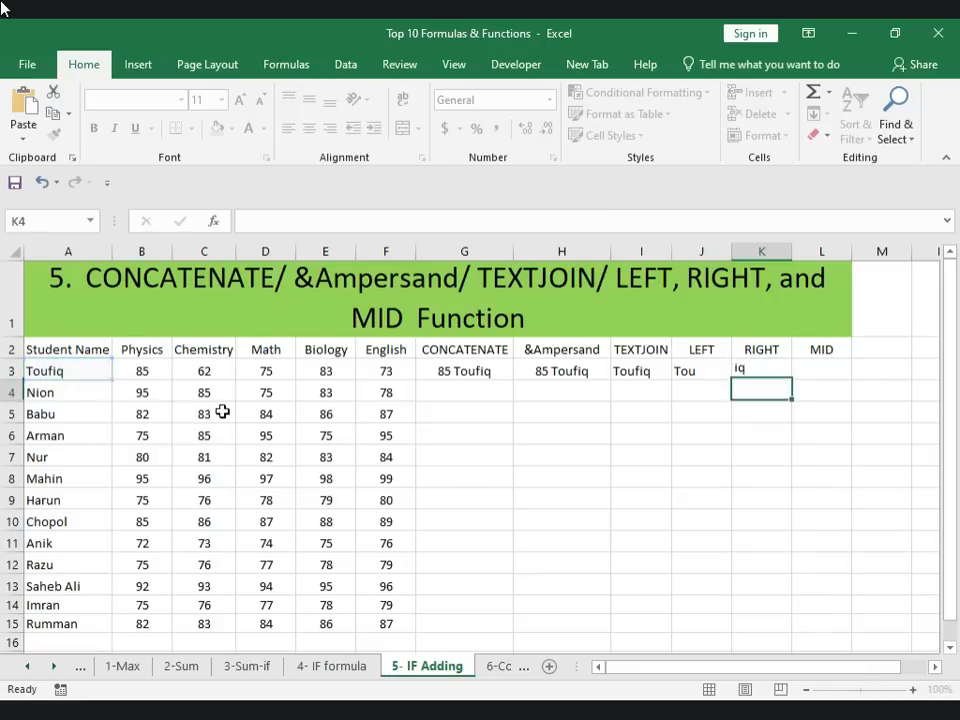
# Step: Check the RIGHT result in K3 against the student name in A3 and review the formula's character count
pyautogui.click(64, 366)
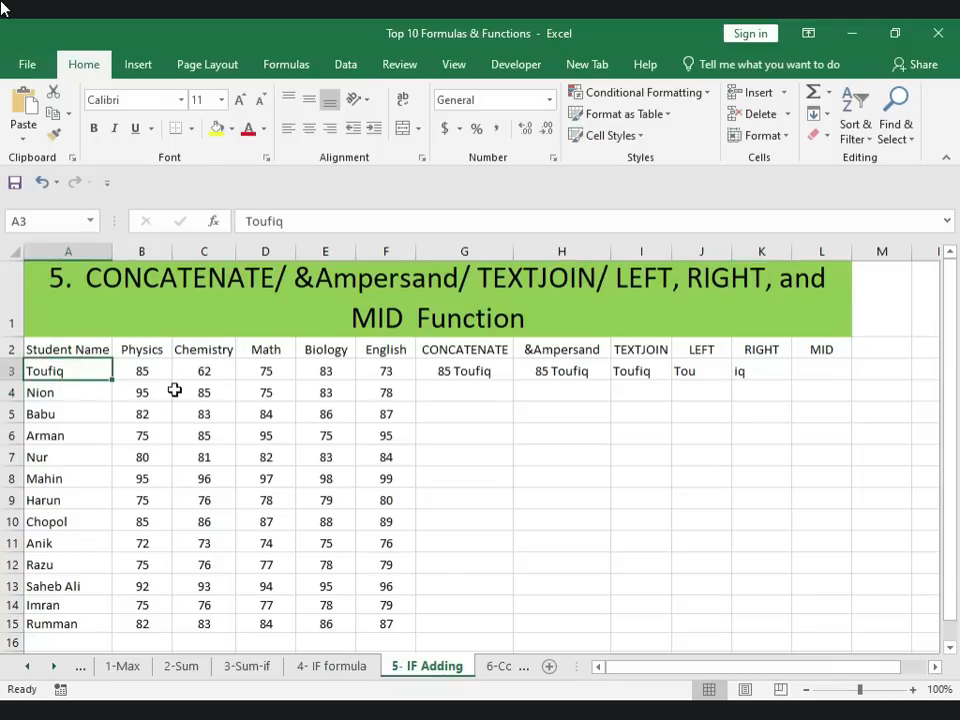
pyautogui.click(761, 372)
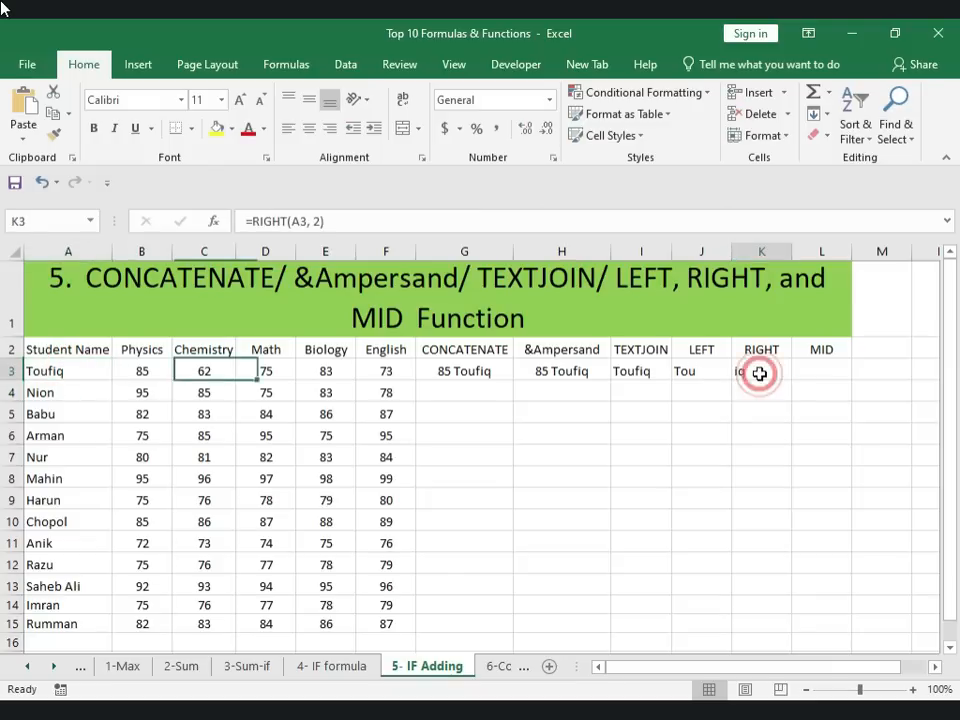
pyautogui.click(318, 221)
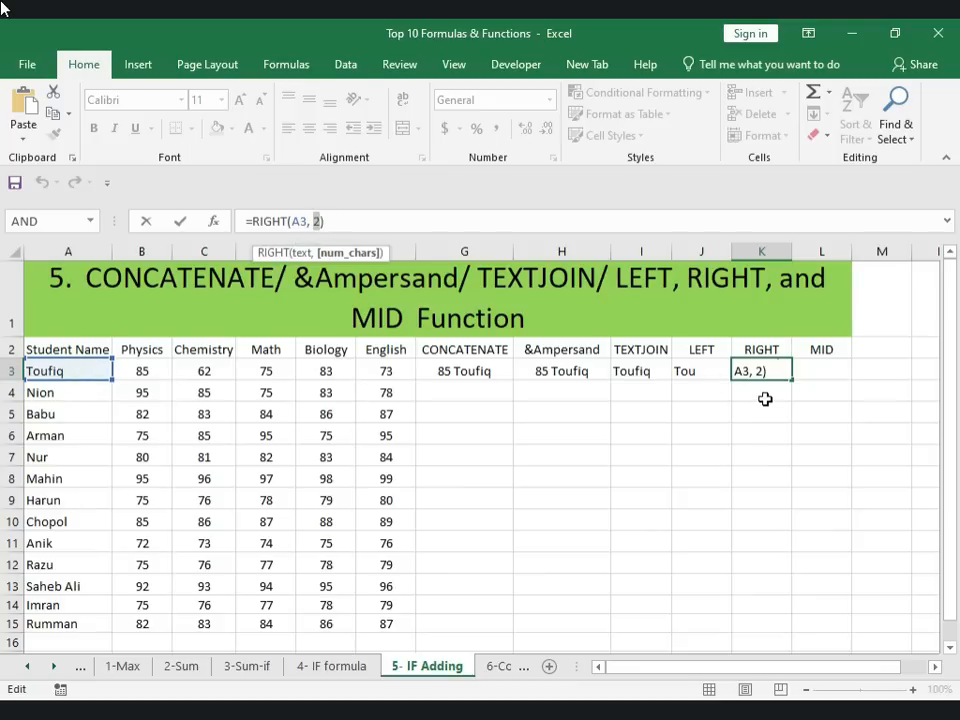
pyautogui.press('Return')
pyautogui.click(819, 366)
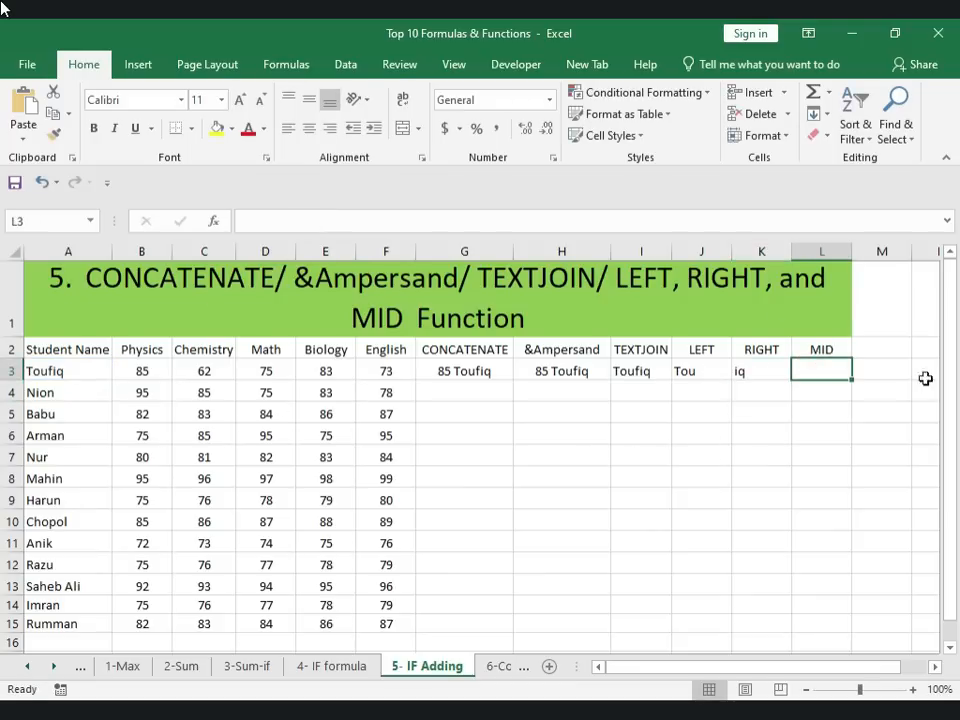
pyautogui.write('=m')
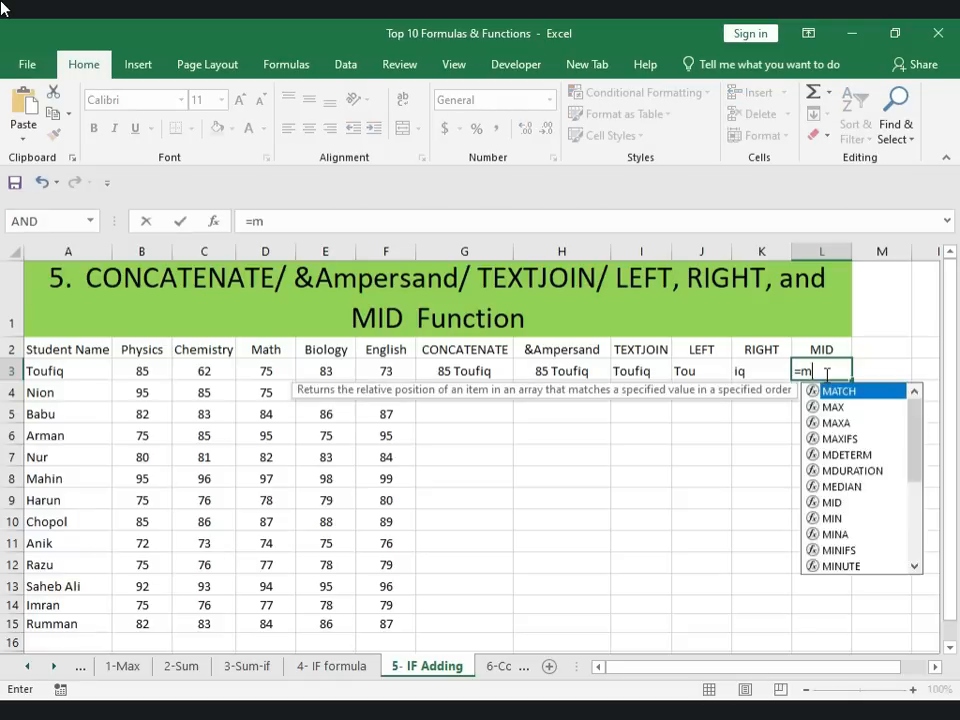
pyautogui.write('in(')
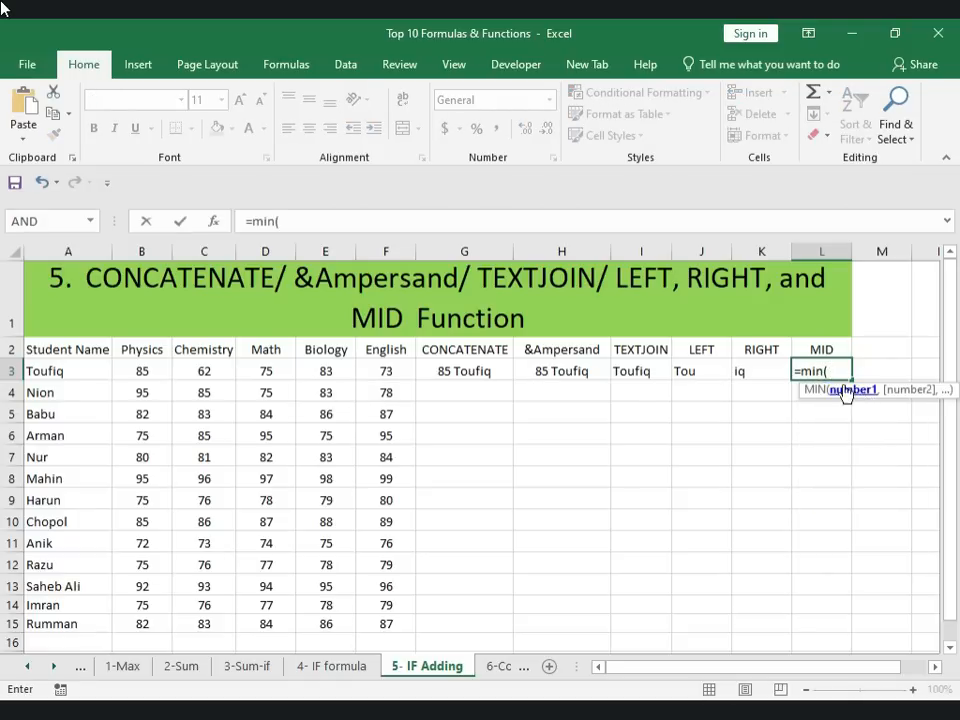
pyautogui.scroll(-1, 510, 528)
pyautogui.scroll(-4, 517, 521)
pyautogui.scroll(5, 517, 521)
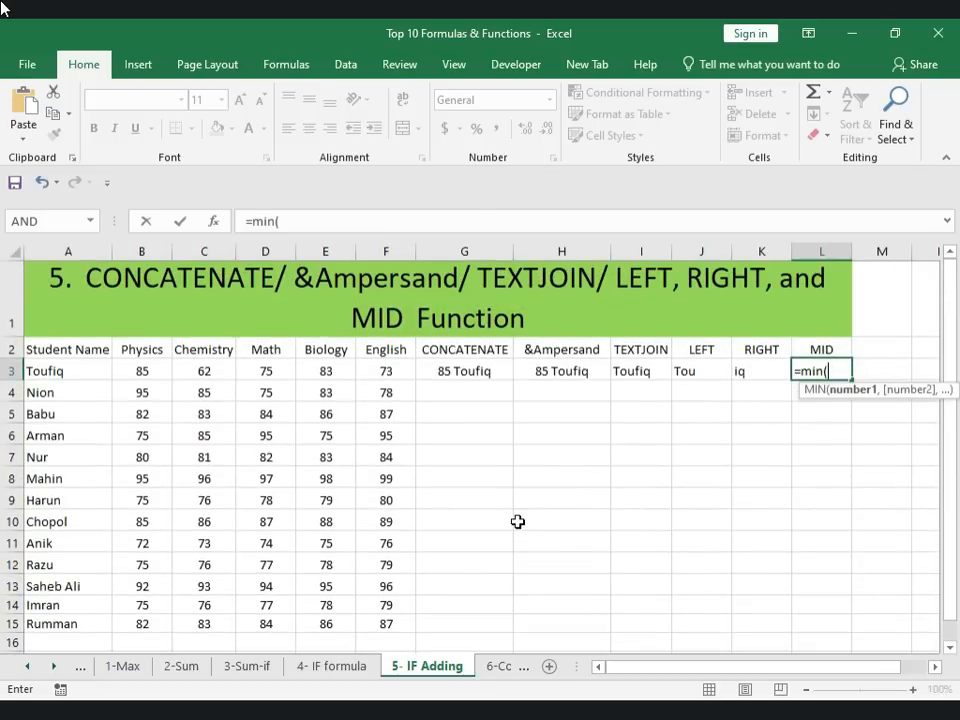
pyautogui.press('BackSpace')
pyautogui.press('BackSpace')
pyautogui.press('BackSpace')
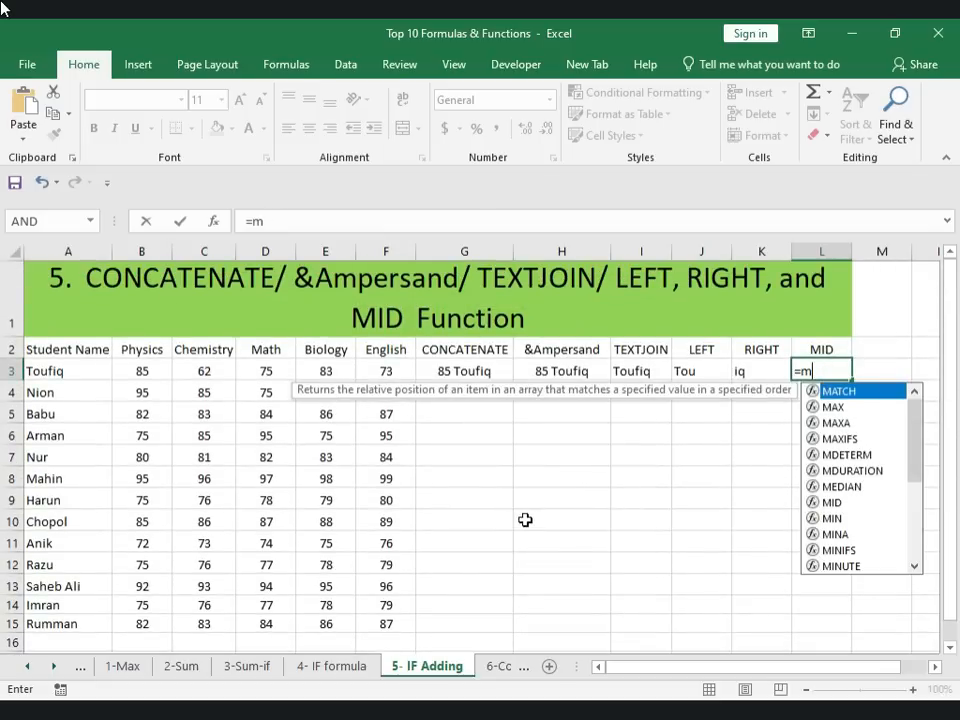
pyautogui.write('id')
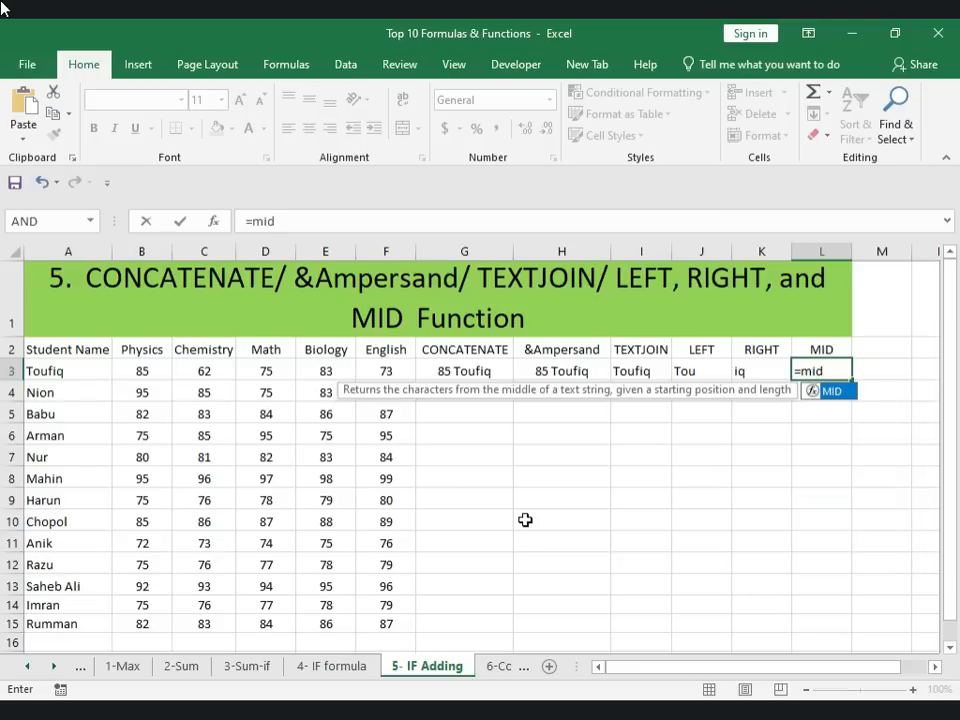
pyautogui.press('Return')
# Step: Enter =MID(A3, 2, 3) in cell L3 to extract three characters of the student name from the second position
pyautogui.click(810, 371)
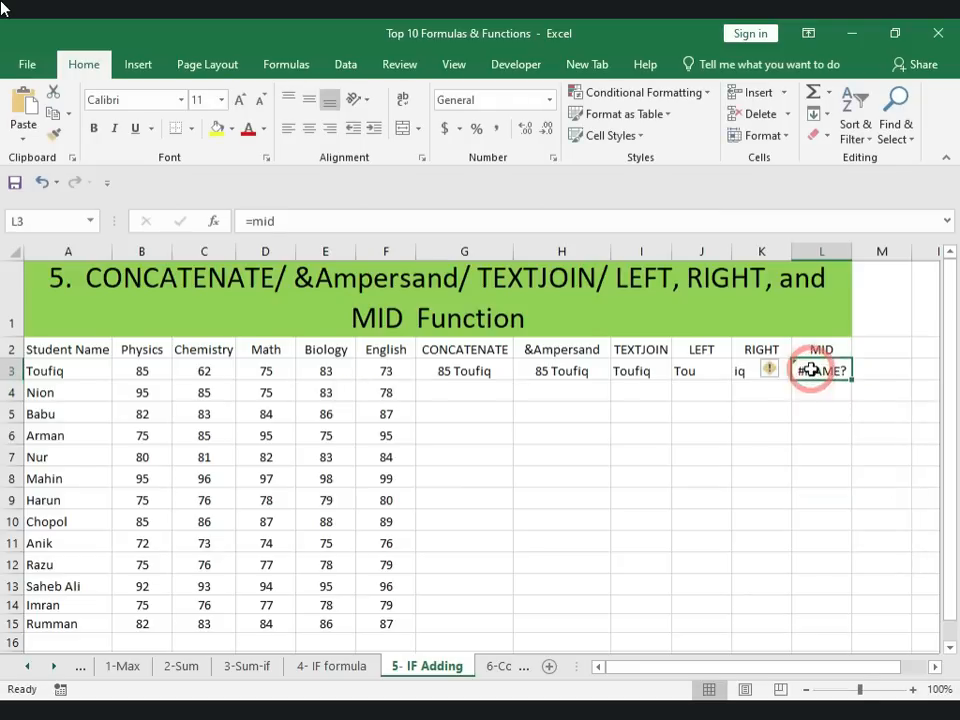
pyautogui.write('=mid')
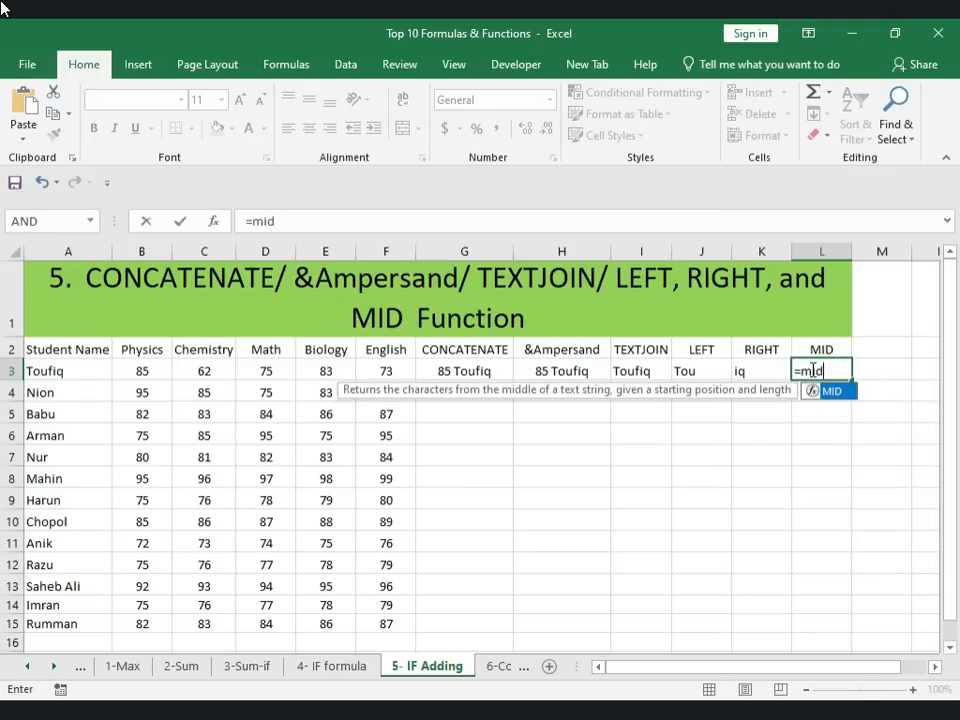
pyautogui.write('(')
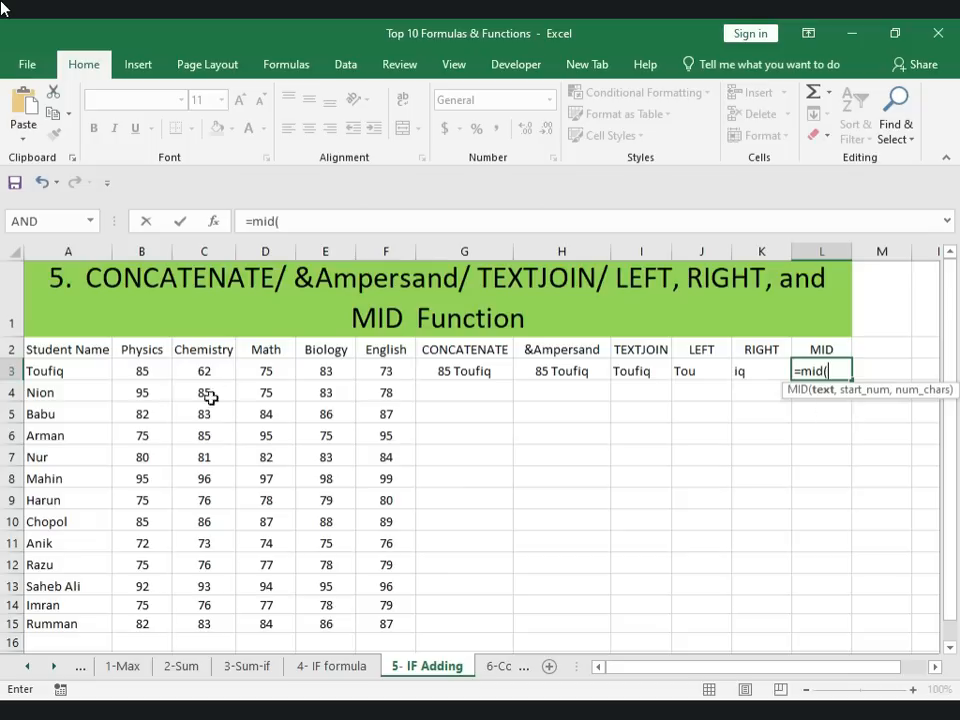
pyautogui.click(53, 368)
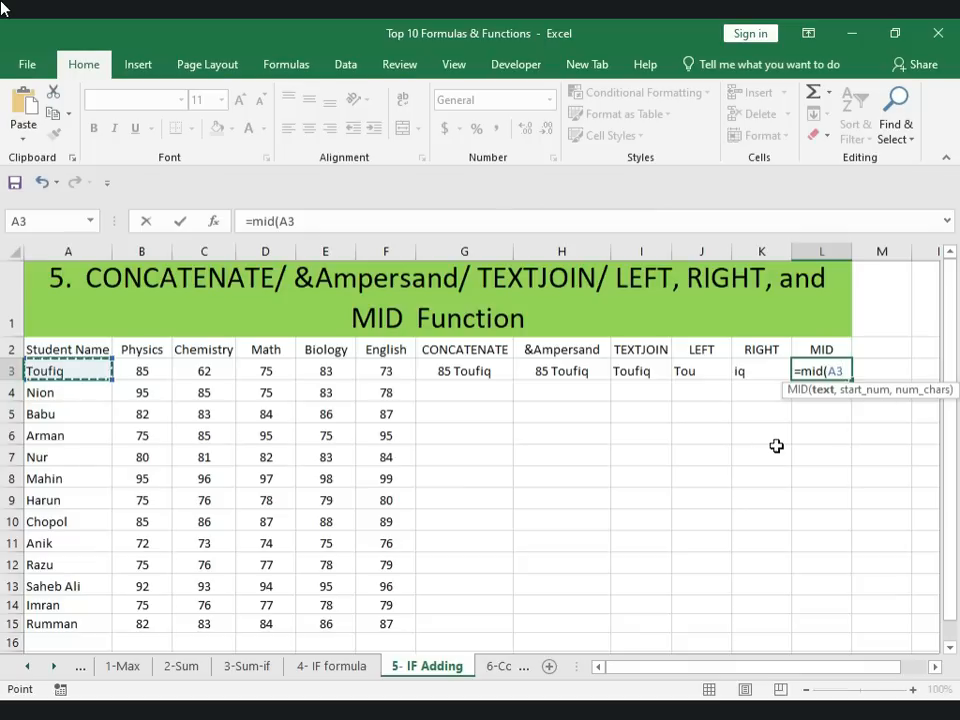
pyautogui.write(', 2,')
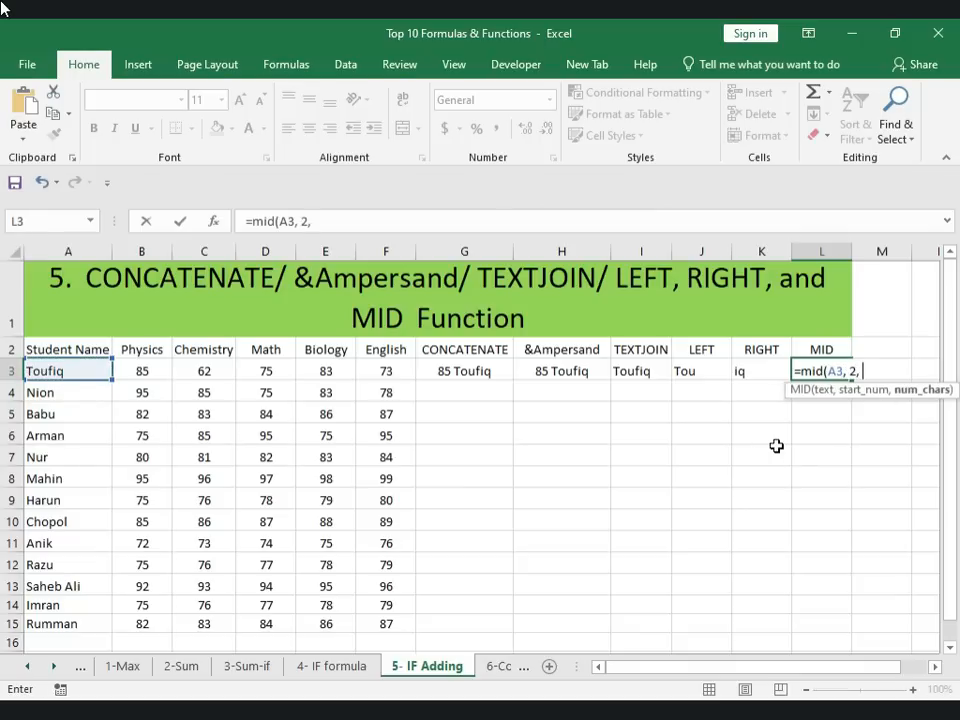
pyautogui.write(' 3)')
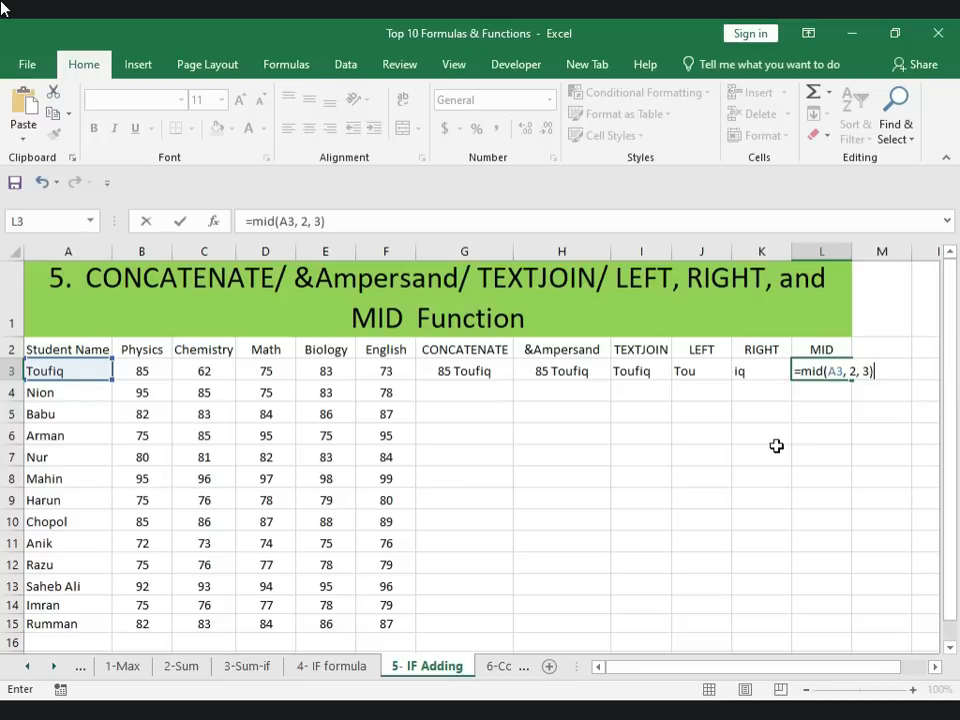
pyautogui.press('Return')
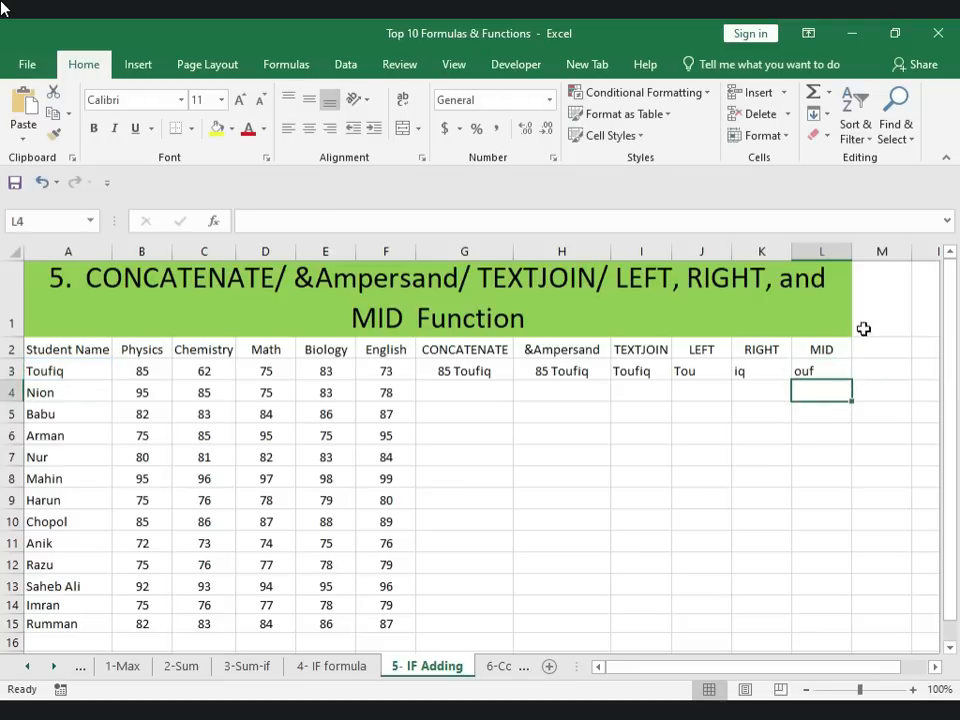
# Step: Fill the formulas in G3:L3 down through row 15 for all students and review the filled columns
pyautogui.click(814, 368)
pyautogui.moveTo(456, 366); pyautogui.dragTo(820, 372)
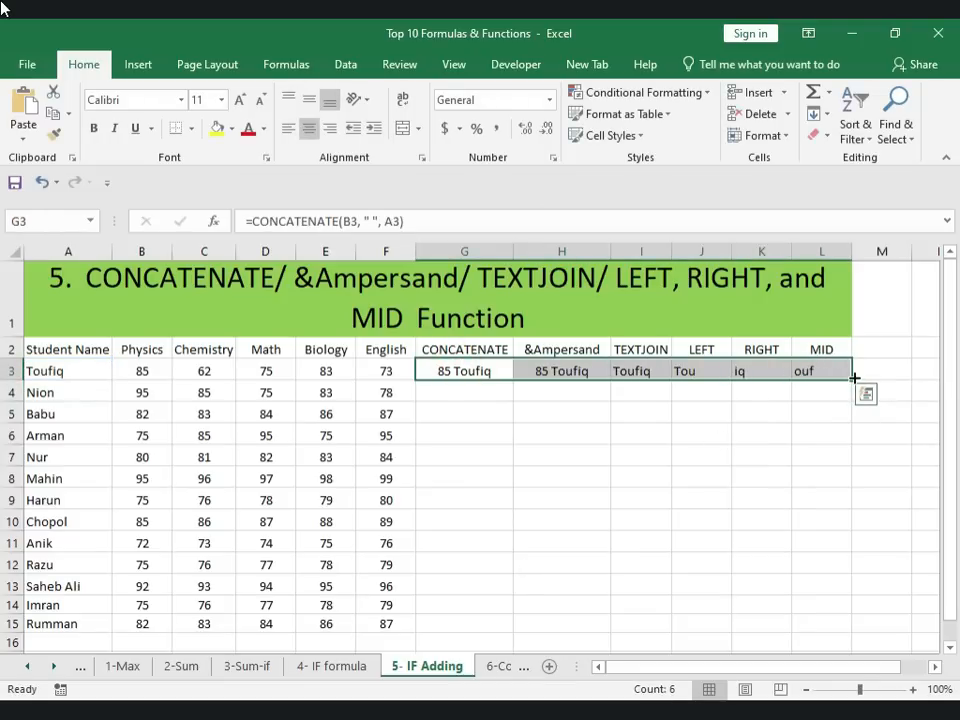
pyautogui.doubleClick(851, 381)
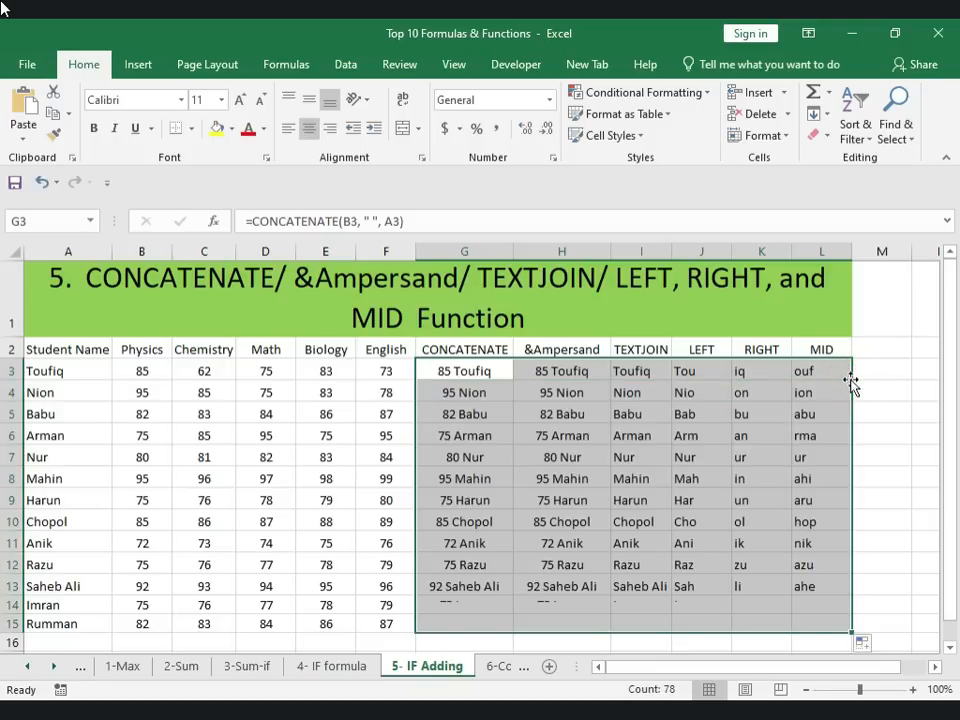
pyautogui.scroll(-1, 634, 459)
pyautogui.scroll(-1, 797, 501)
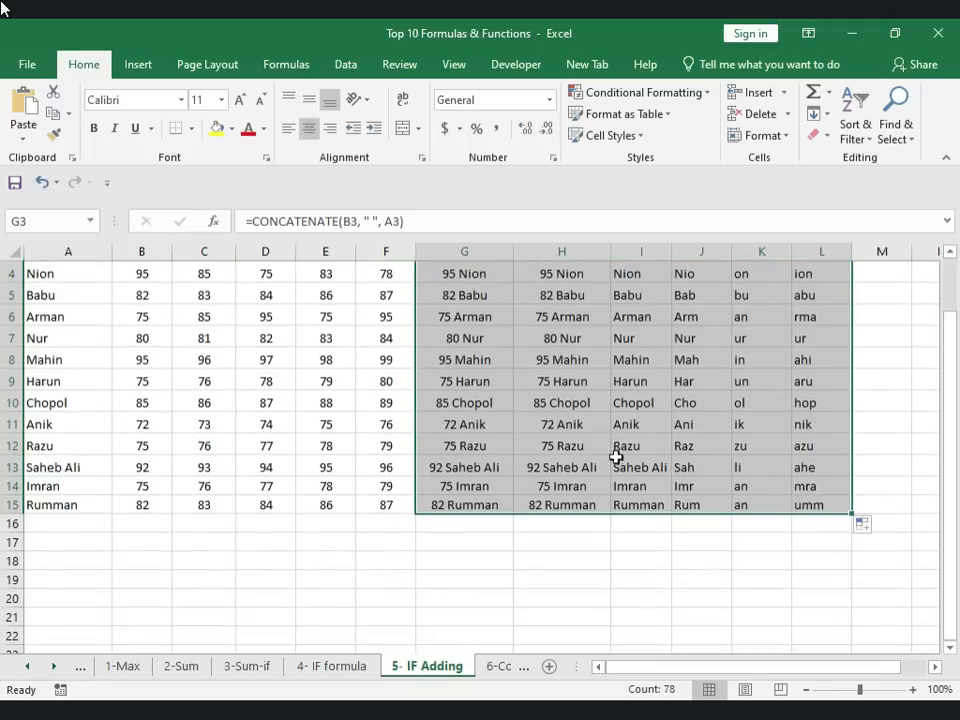
pyautogui.scroll(1, 617, 456)
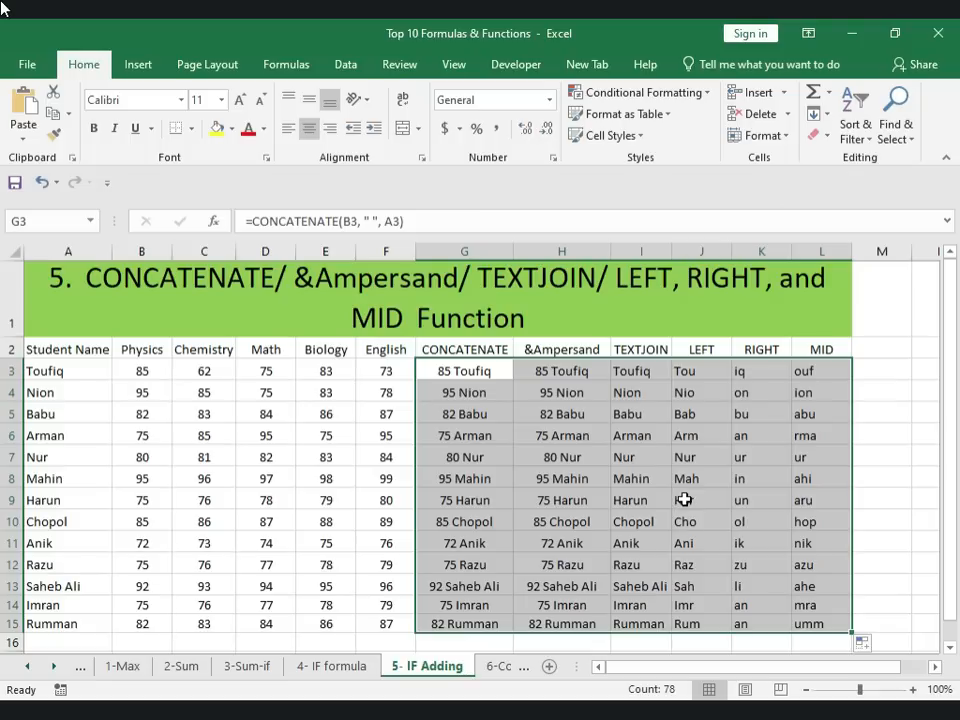
# Step: Open the 6-Count worksheet and deselect its last data row
pyautogui.click(497, 667)
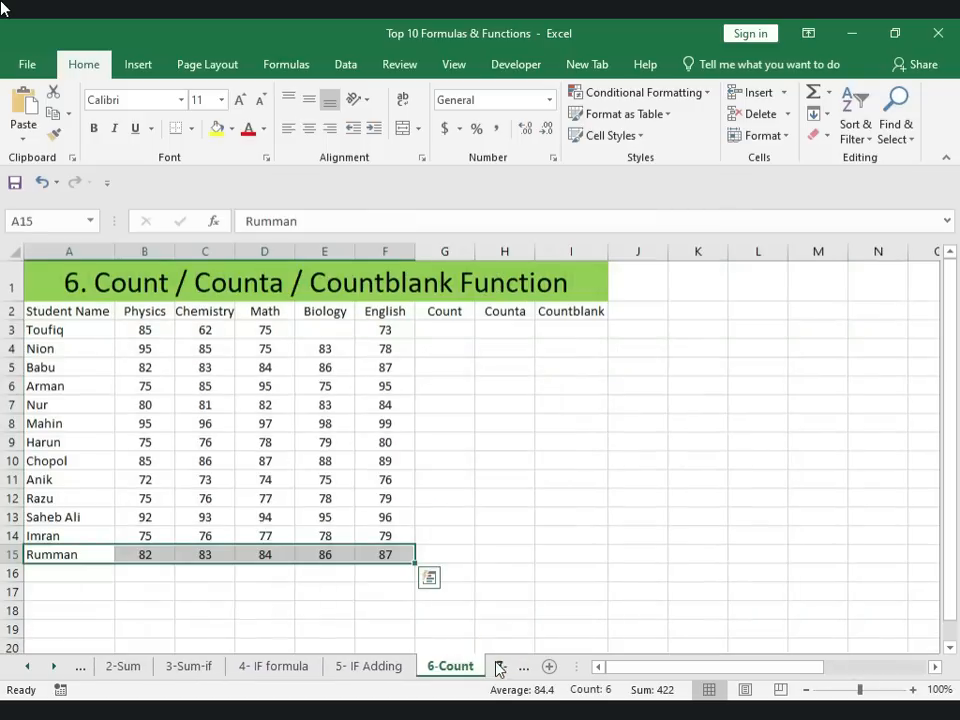
pyautogui.click(495, 538)
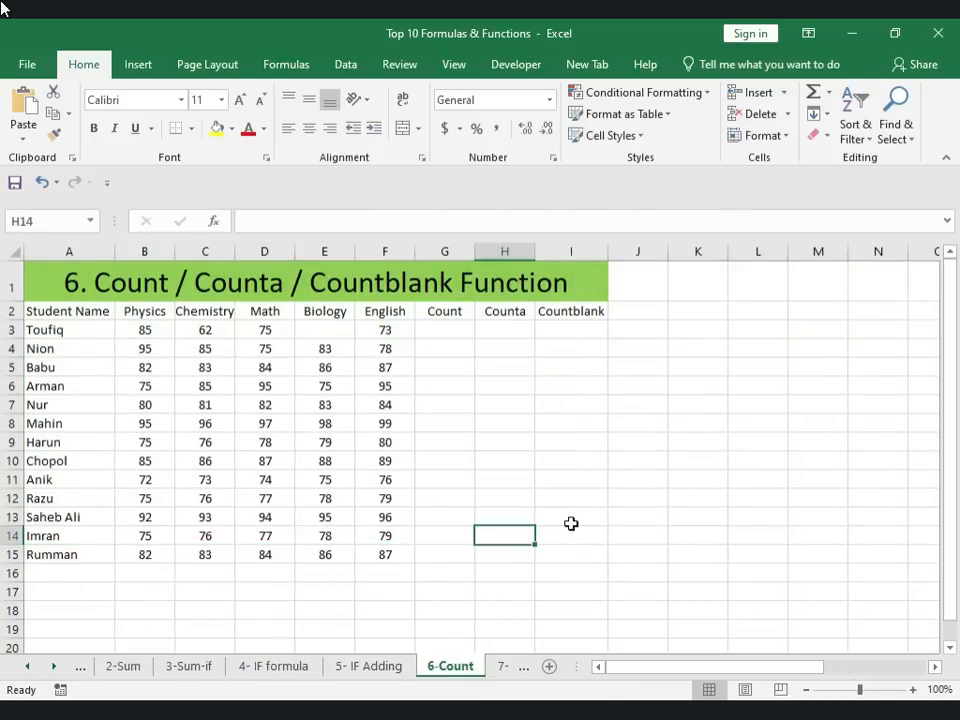
# Step: Enter =COUNT(B3:F3) in cell G3 to count the first student's numeric marks, and check it against the marks in B3:F3
pyautogui.click(103, 276)
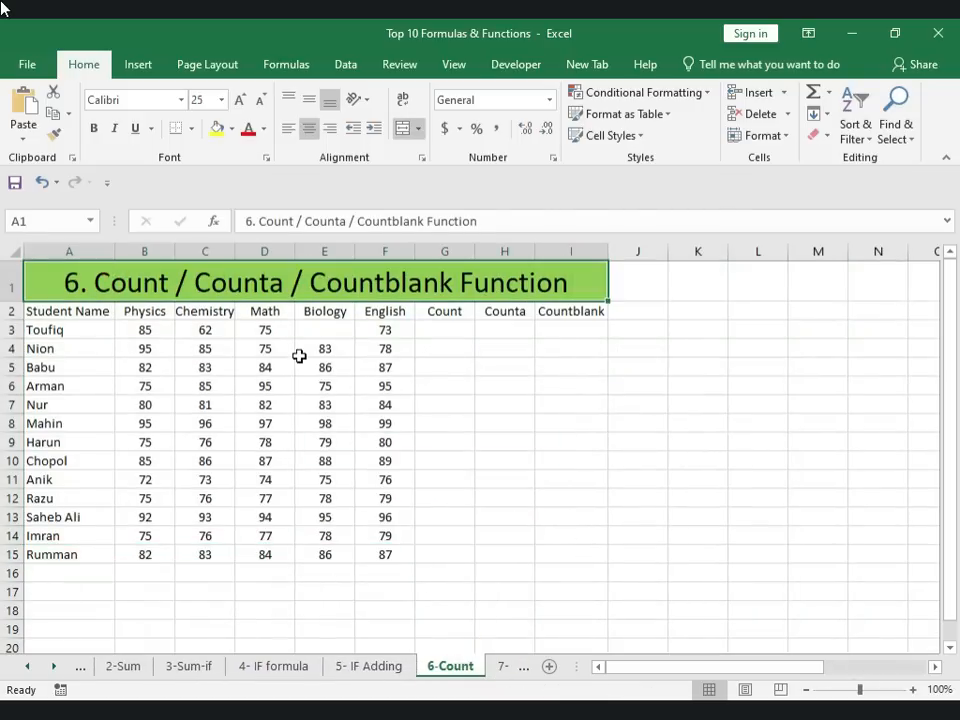
pyautogui.click(452, 331)
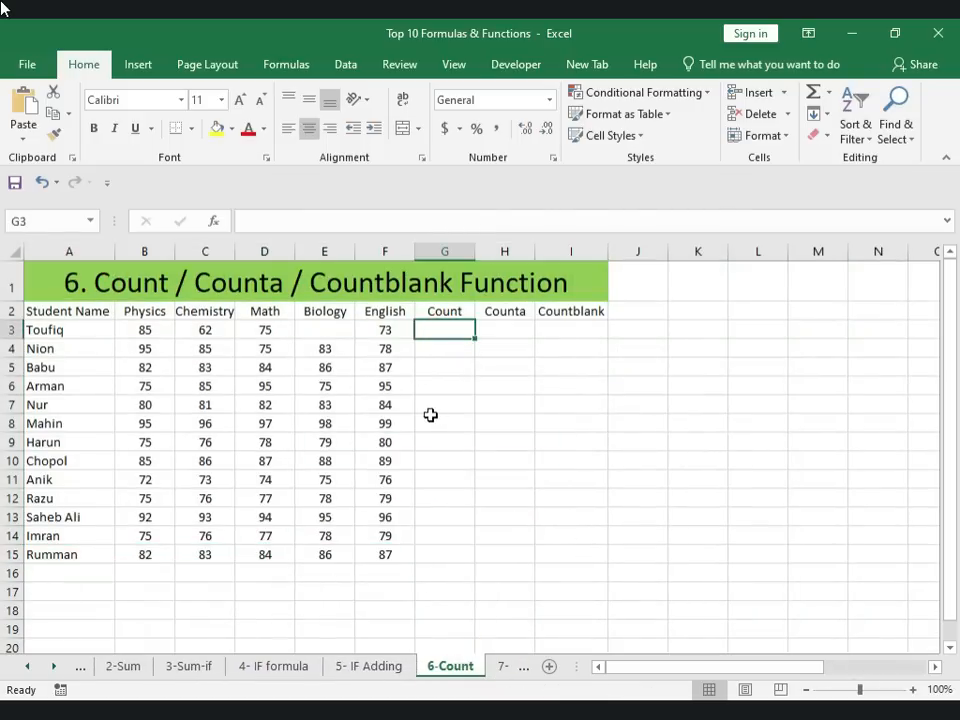
pyautogui.write('=')
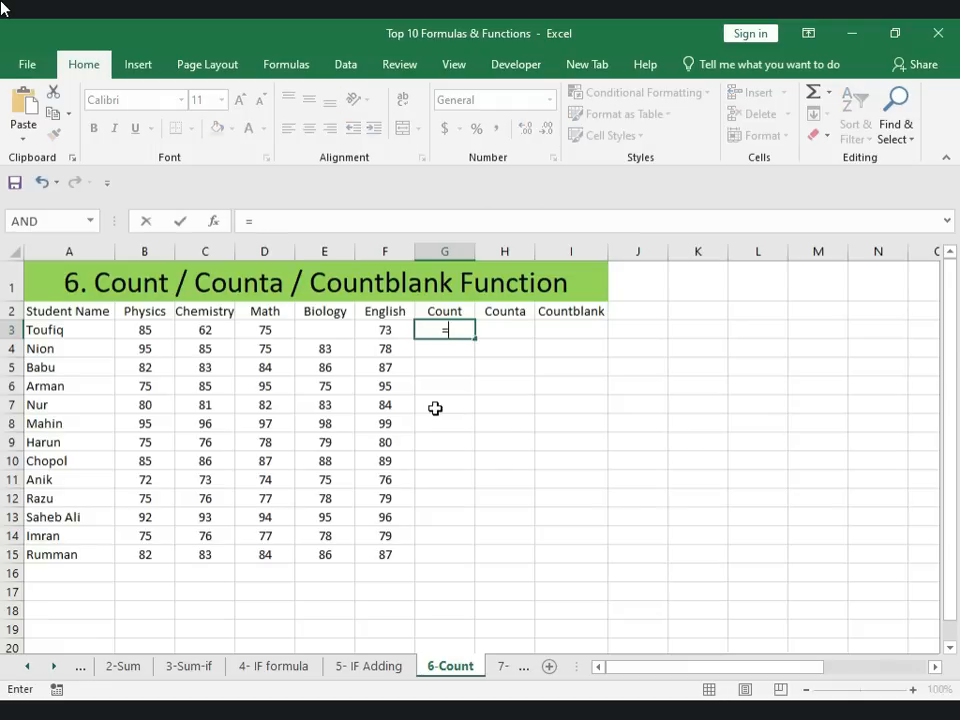
pyautogui.write('count')
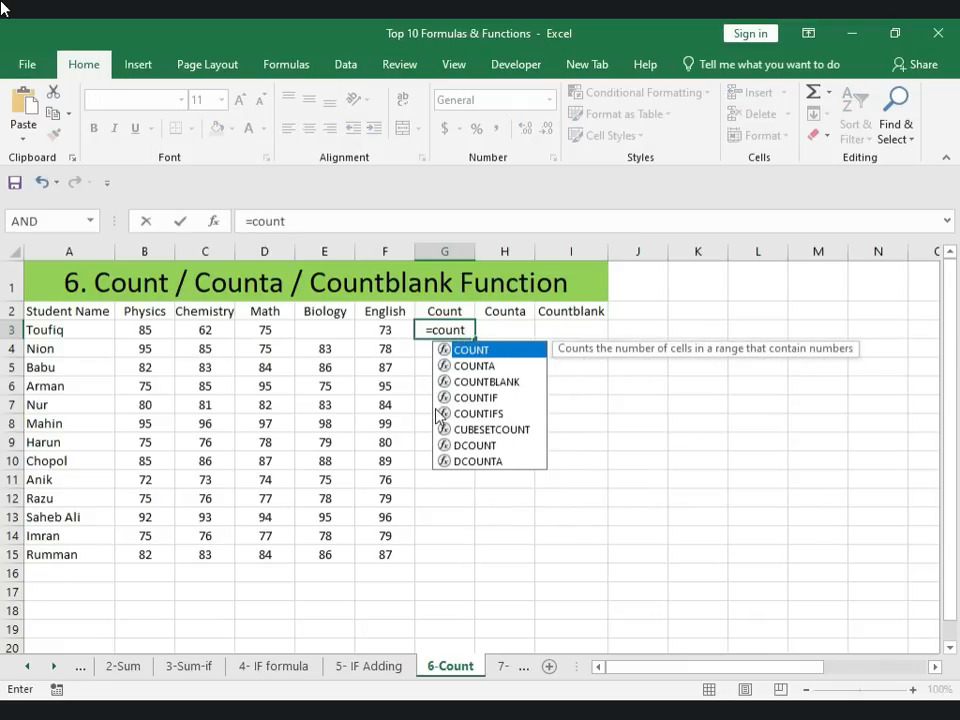
pyautogui.doubleClick(462, 352)
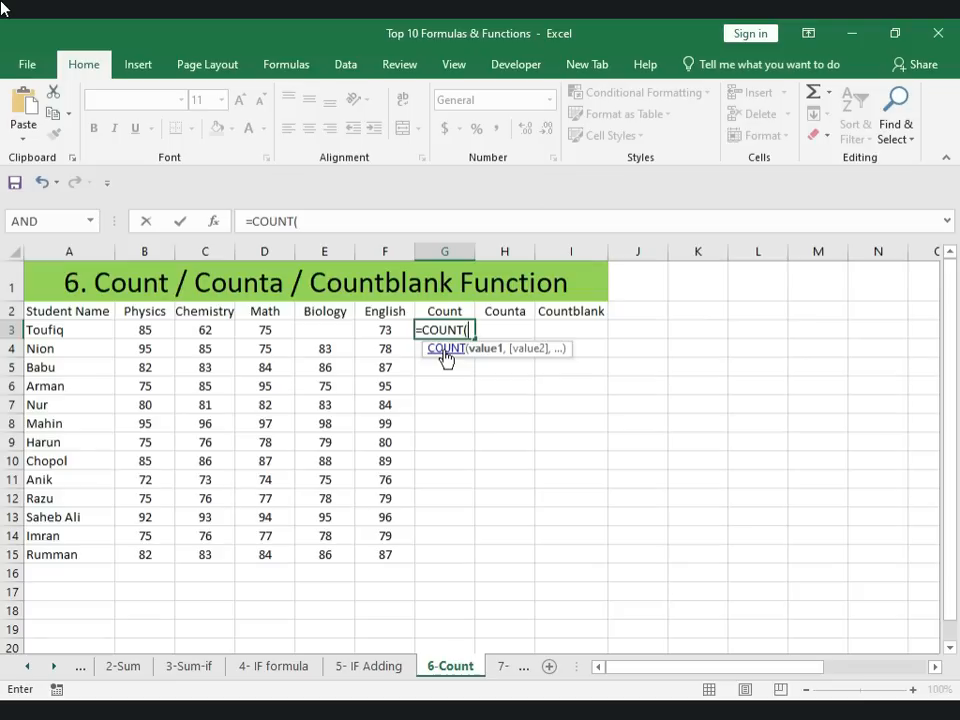
pyautogui.click(139, 328)
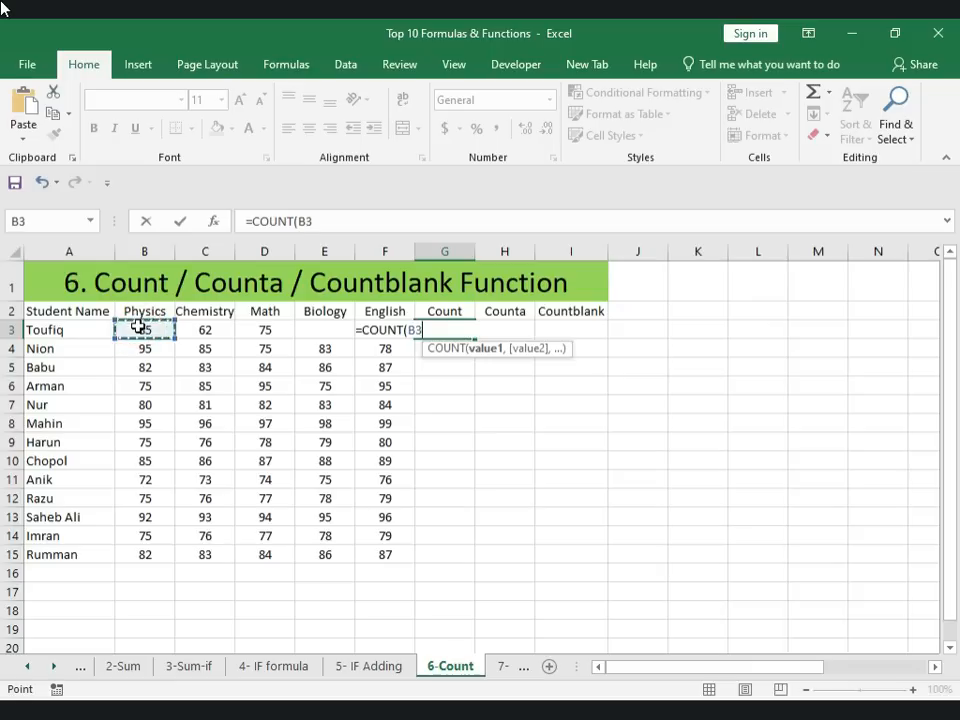
pyautogui.moveTo(139, 328); pyautogui.dragTo(381, 326)
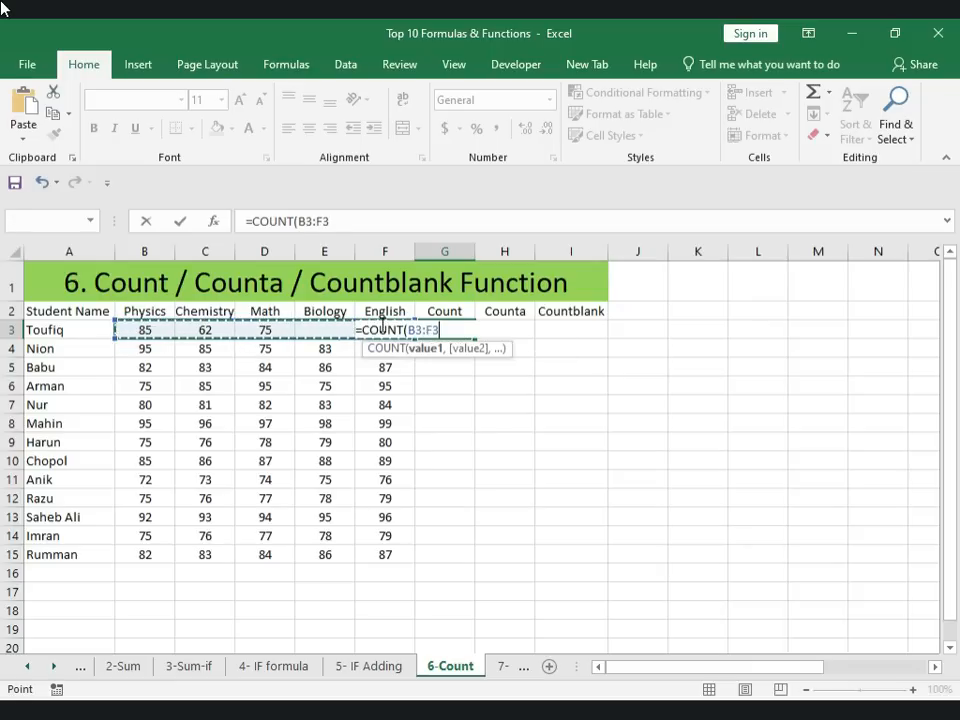
pyautogui.press('Return')
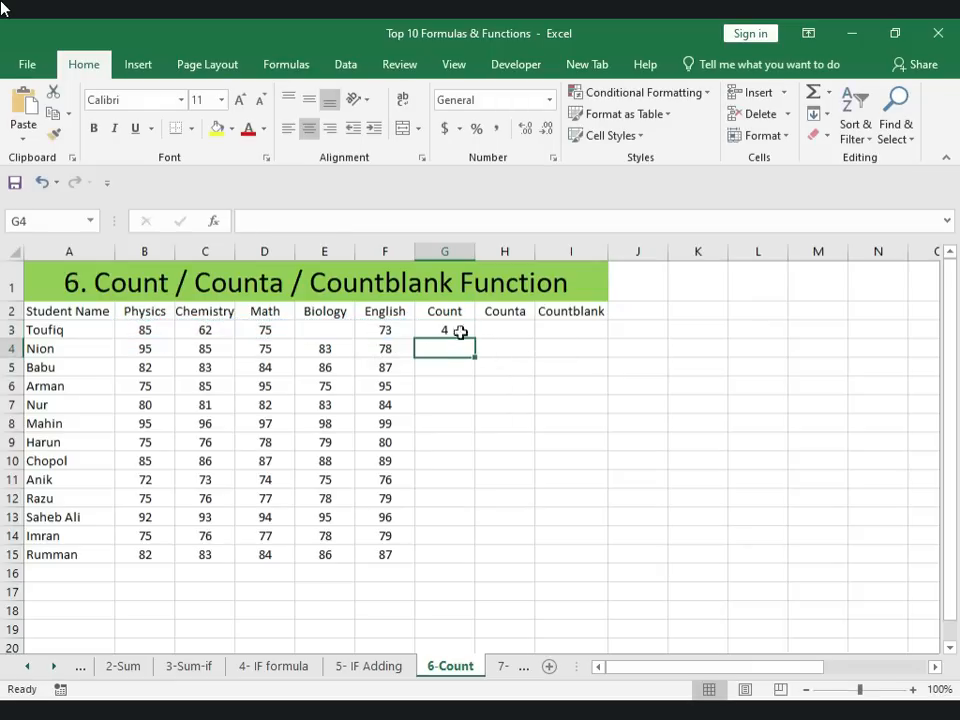
pyautogui.click(458, 330)
pyautogui.moveTo(152, 329); pyautogui.dragTo(390, 322)
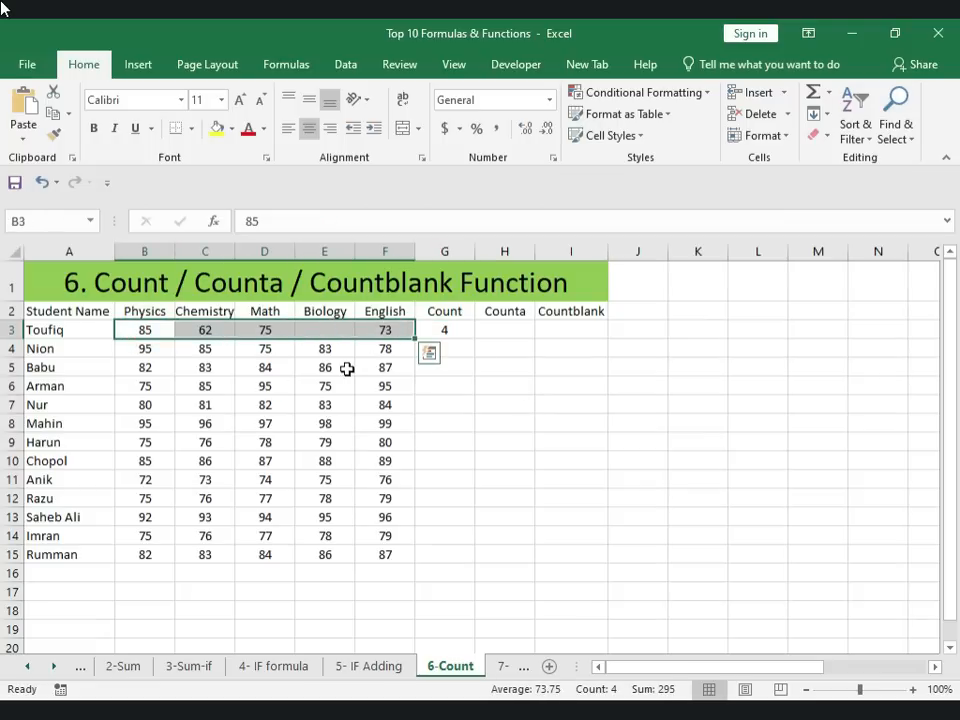
# Step: Enter =COUNTA(B3:F3) in cell H3 to count the non-empty mark cells, and compare it with the COUNT formula in G3
pyautogui.click(506, 330)
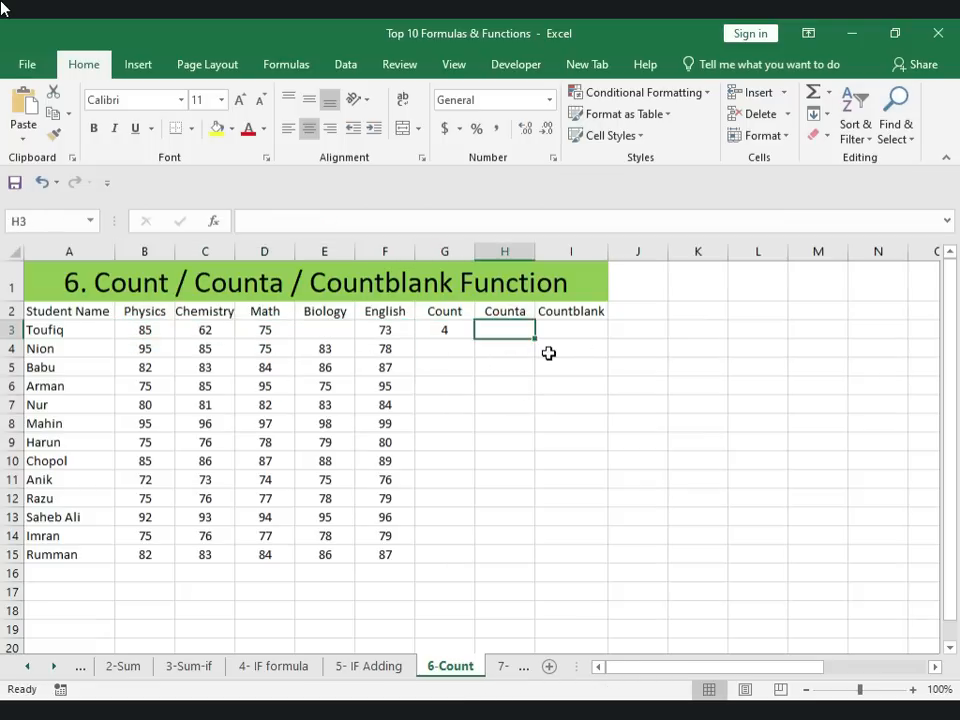
pyautogui.write('=count')
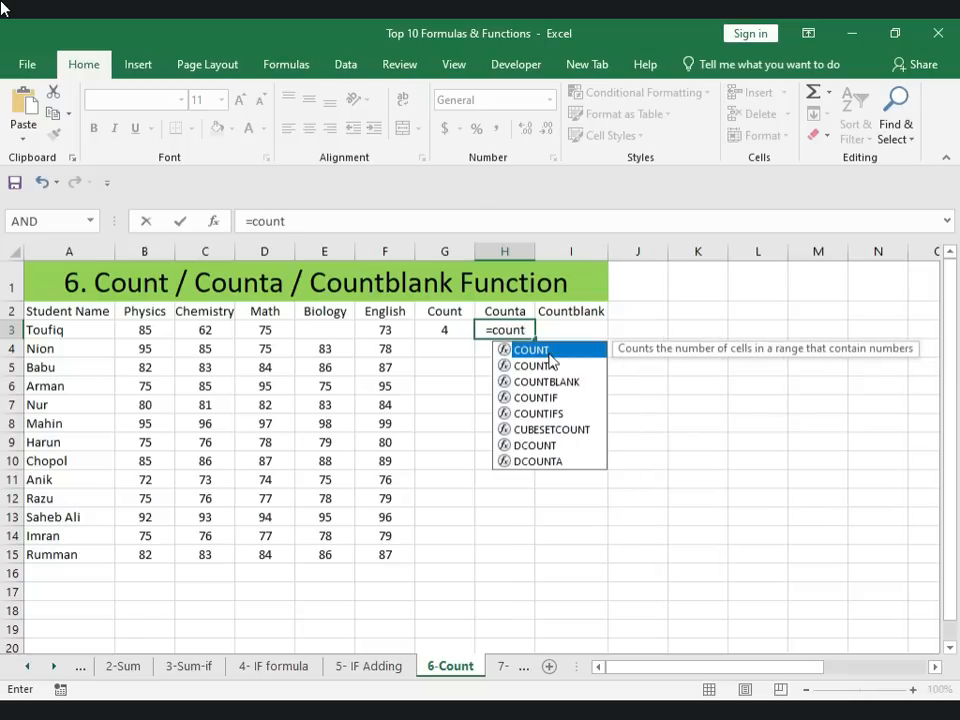
pyautogui.write('a(')
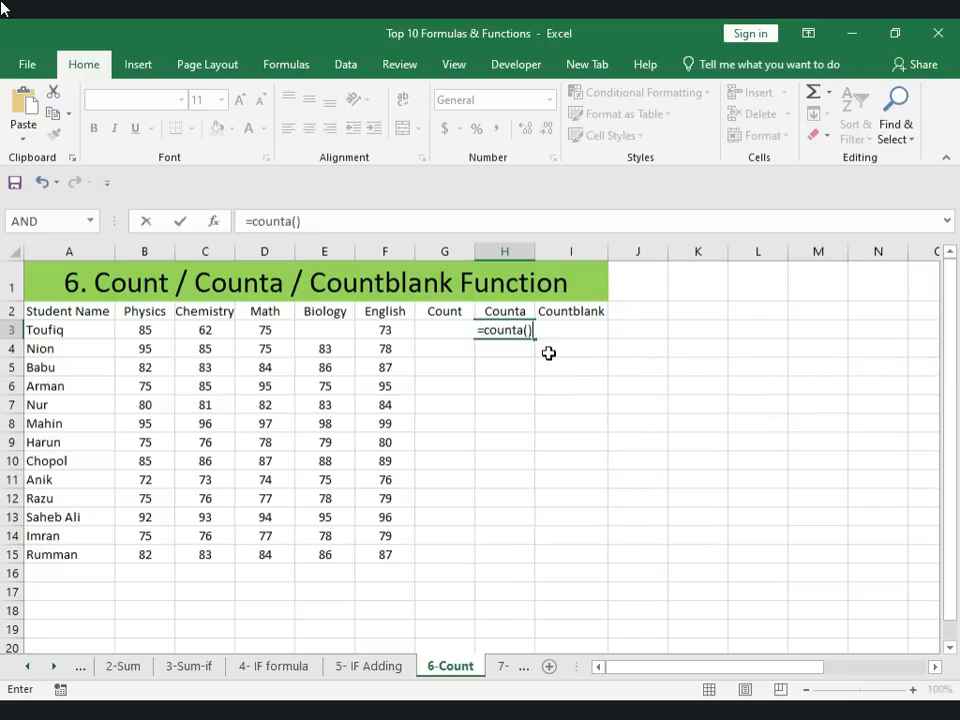
pyautogui.click(529, 330)
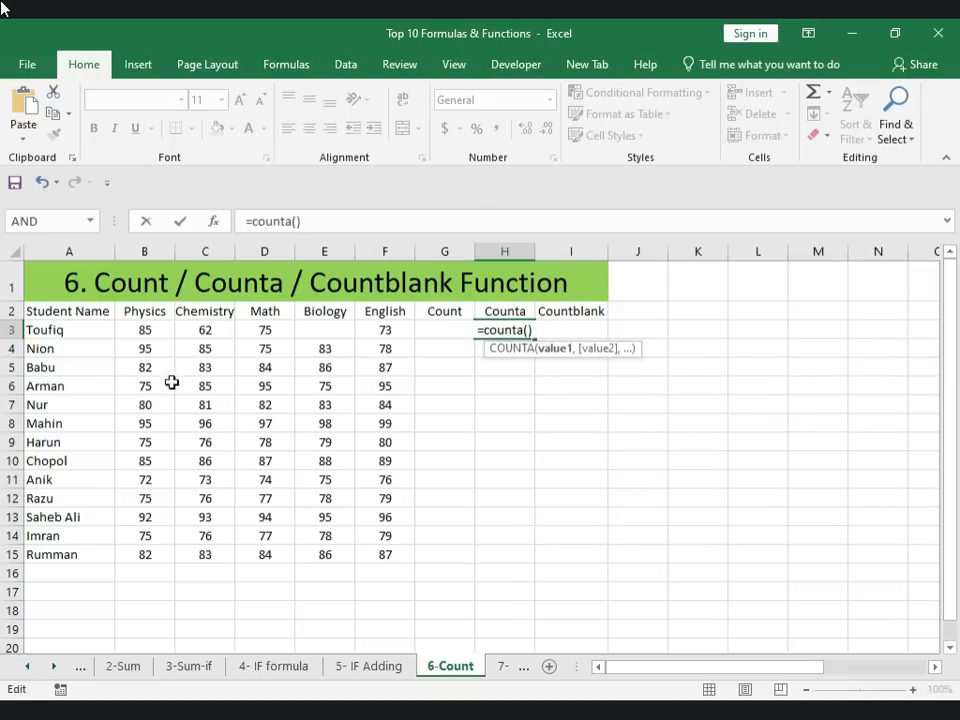
pyautogui.moveTo(141, 328); pyautogui.dragTo(377, 326)
pyautogui.press('Return')
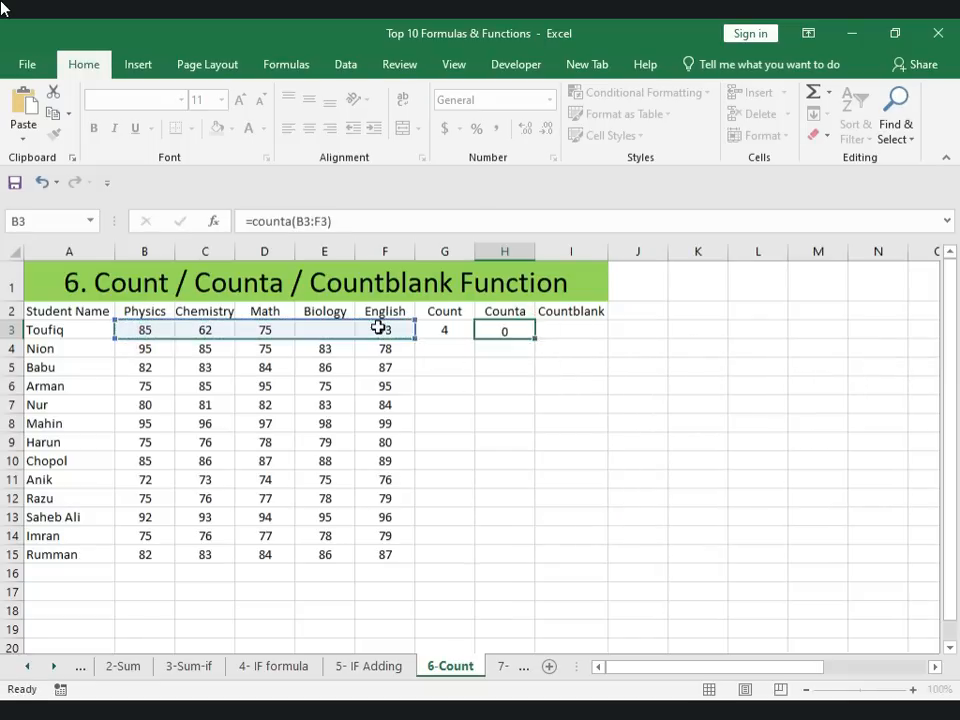
pyautogui.click(504, 330)
pyautogui.click(444, 328)
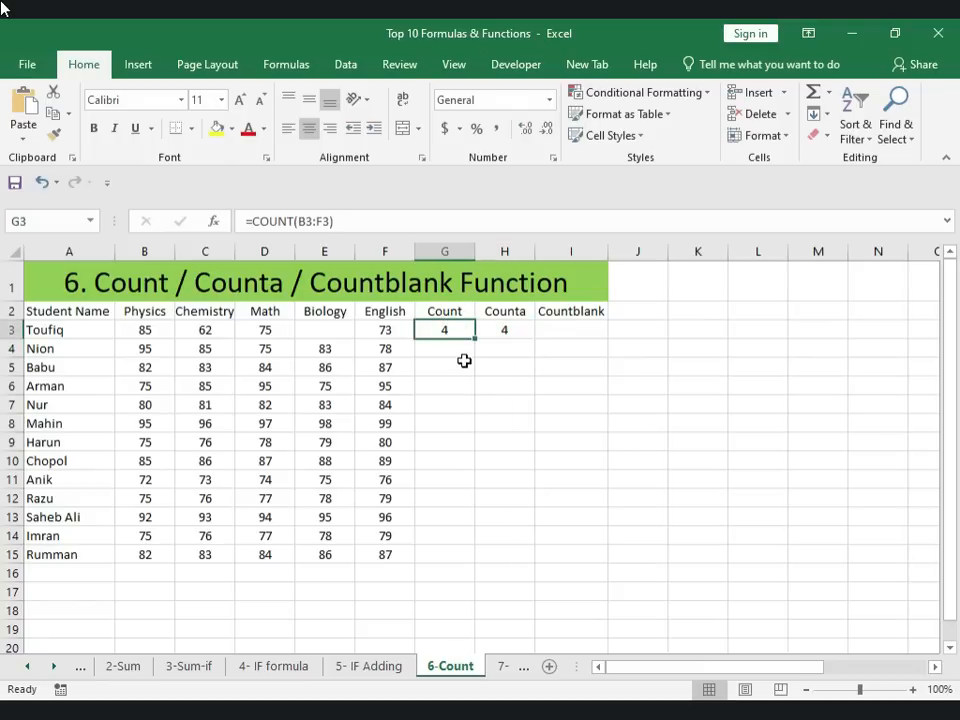
pyautogui.click(505, 330)
pyautogui.click(562, 329)
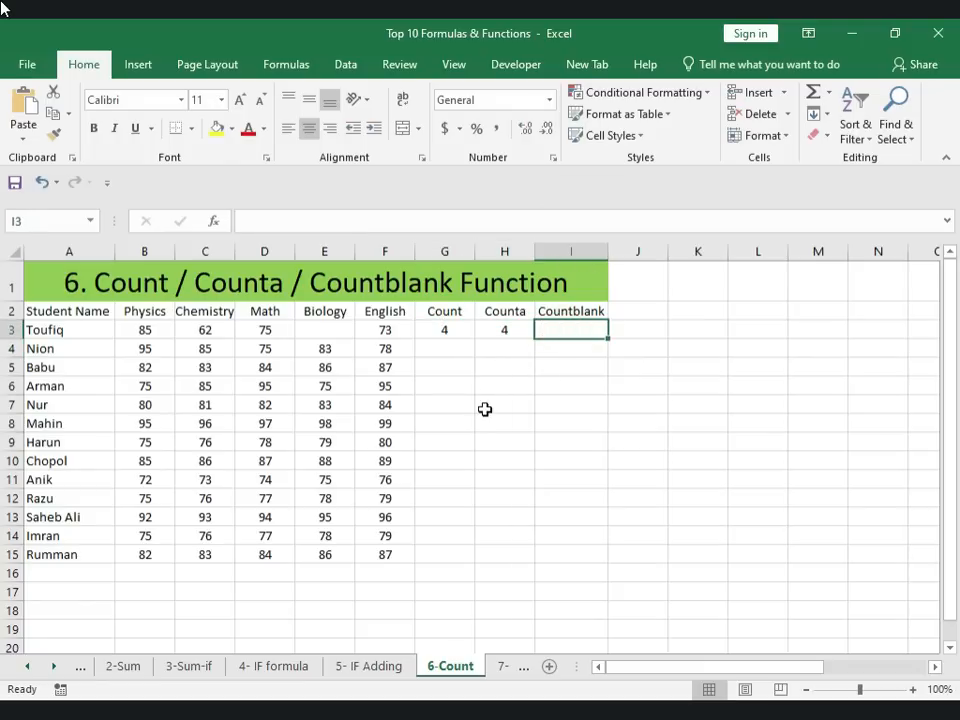
# Step: Enter a hyphen as the first student's Biology mark in E3 and clear the Math mark in D3
pyautogui.click(326, 329)
pyautogui.write('-')
pyautogui.press('Return')
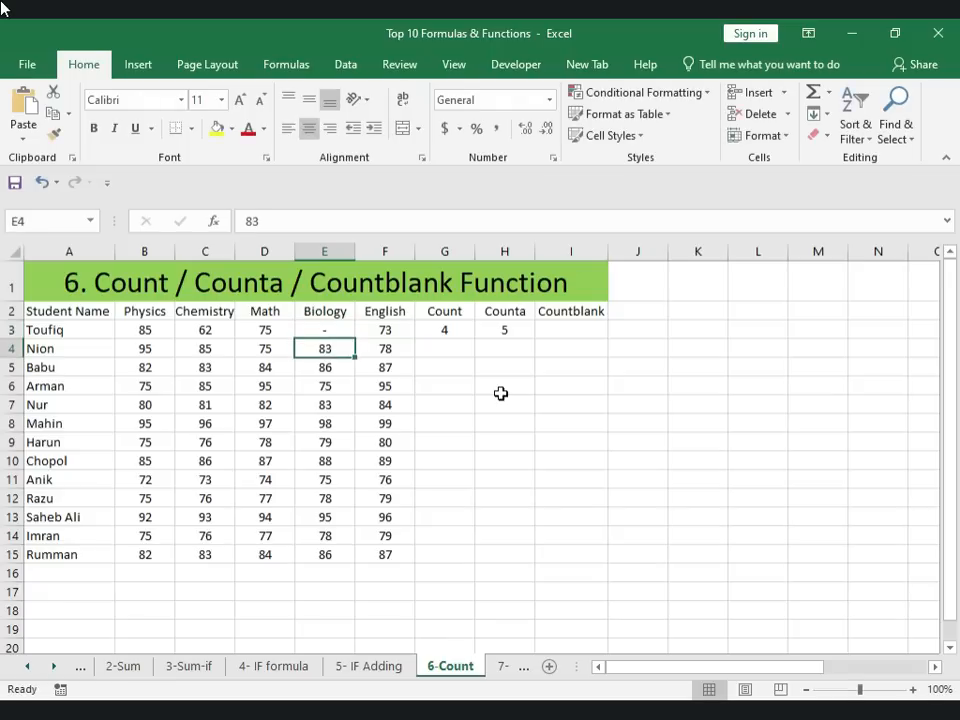
pyautogui.moveTo(504, 331)
pyautogui.mouseDown()
pyautogui.moveTo(512, 351)
pyautogui.moveTo(506, 332)
pyautogui.mouseUp()
pyautogui.click(564, 334)
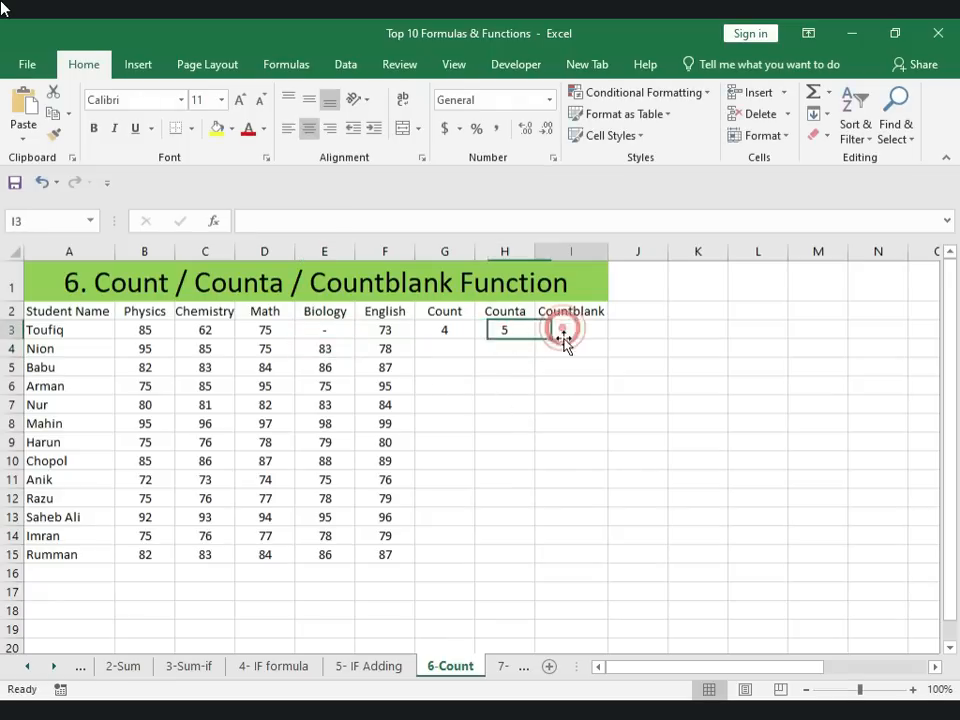
pyautogui.click(270, 331)
pyautogui.press('Delete')
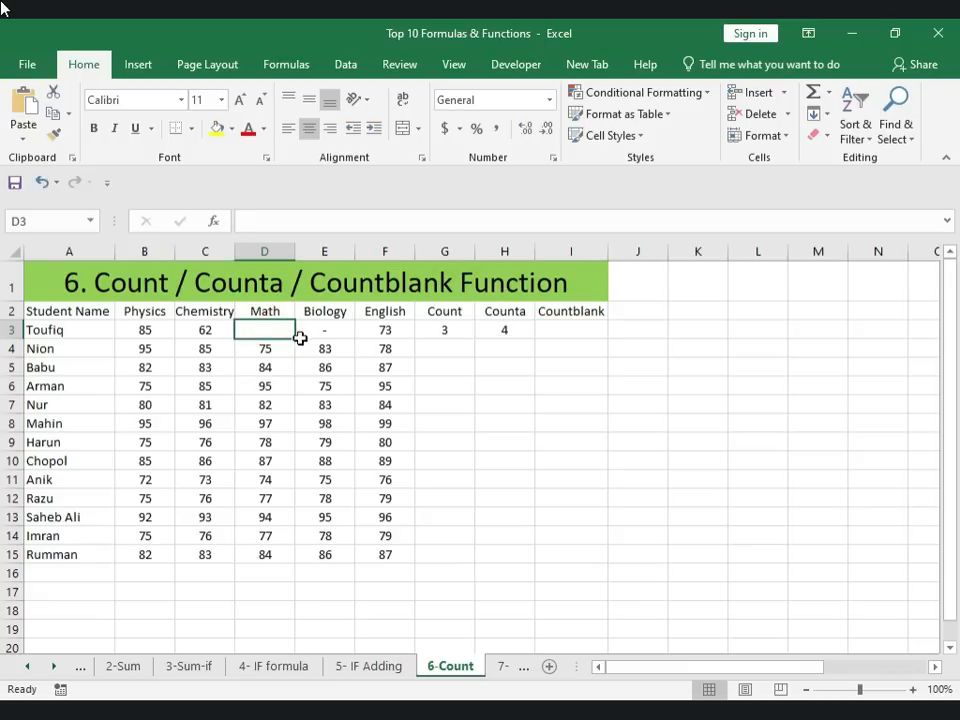
# Step: Enter =COUNTBLANK(B3:F3) in cell I3 to count the first student's blank marks, and check it against the empty cell D3
pyautogui.click(572, 328)
pyautogui.write('=')
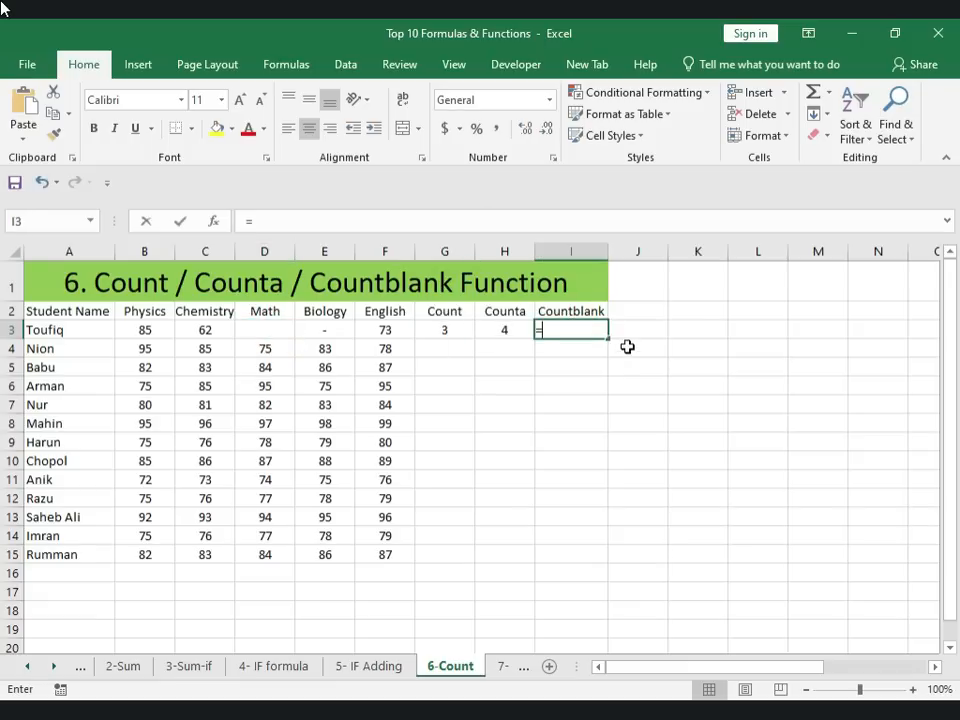
pyautogui.write('count')
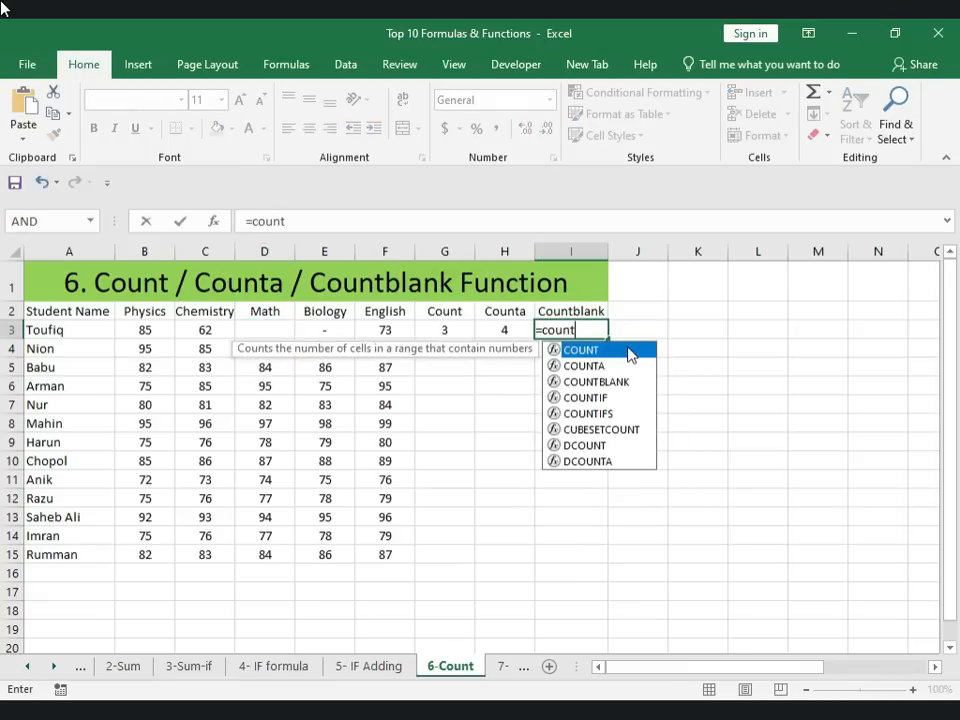
pyautogui.doubleClick(583, 383)
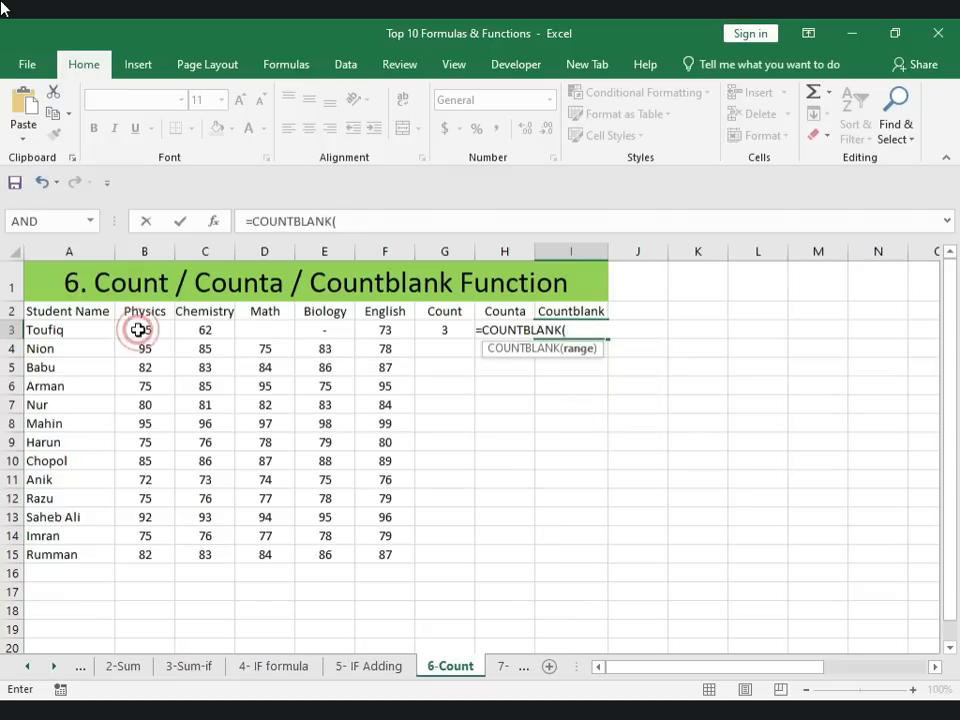
pyautogui.moveTo(139, 329); pyautogui.dragTo(384, 329)
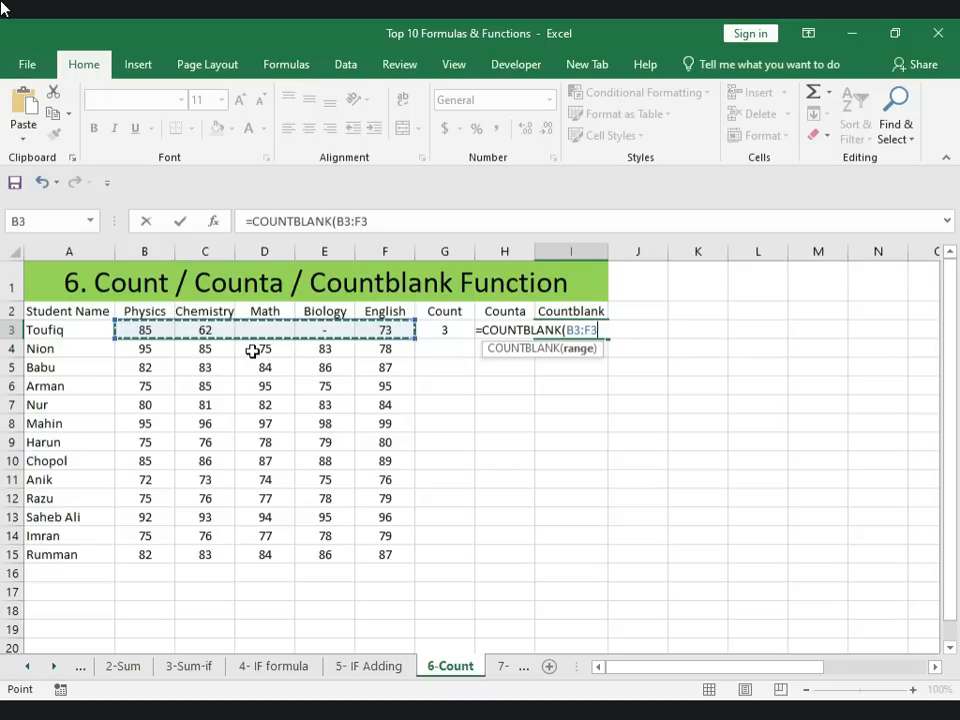
pyautogui.write(')')
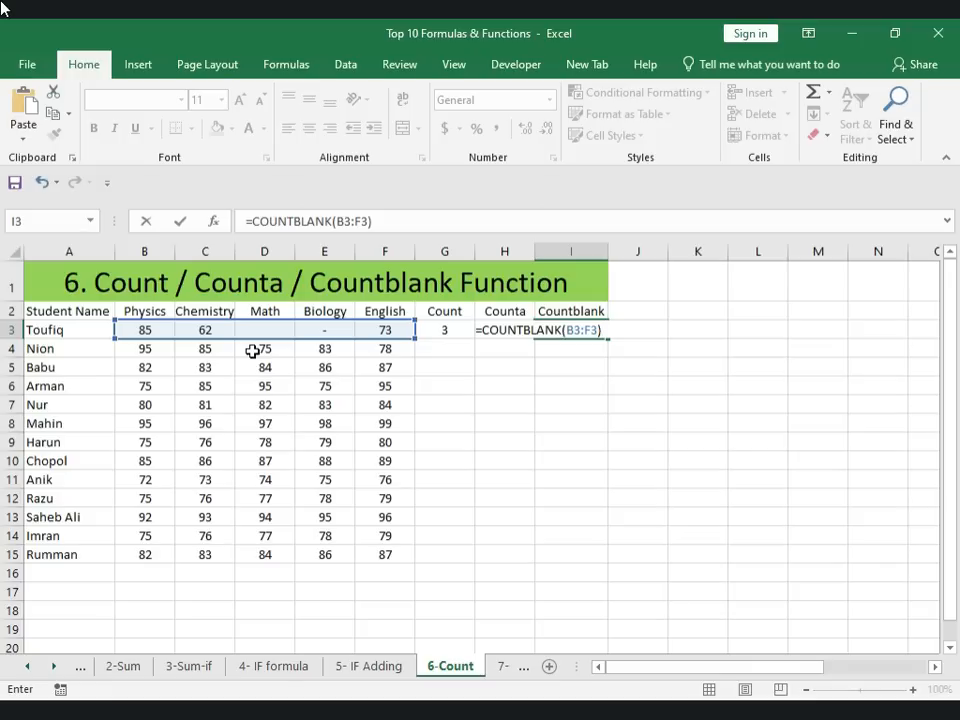
pyautogui.press('Return')
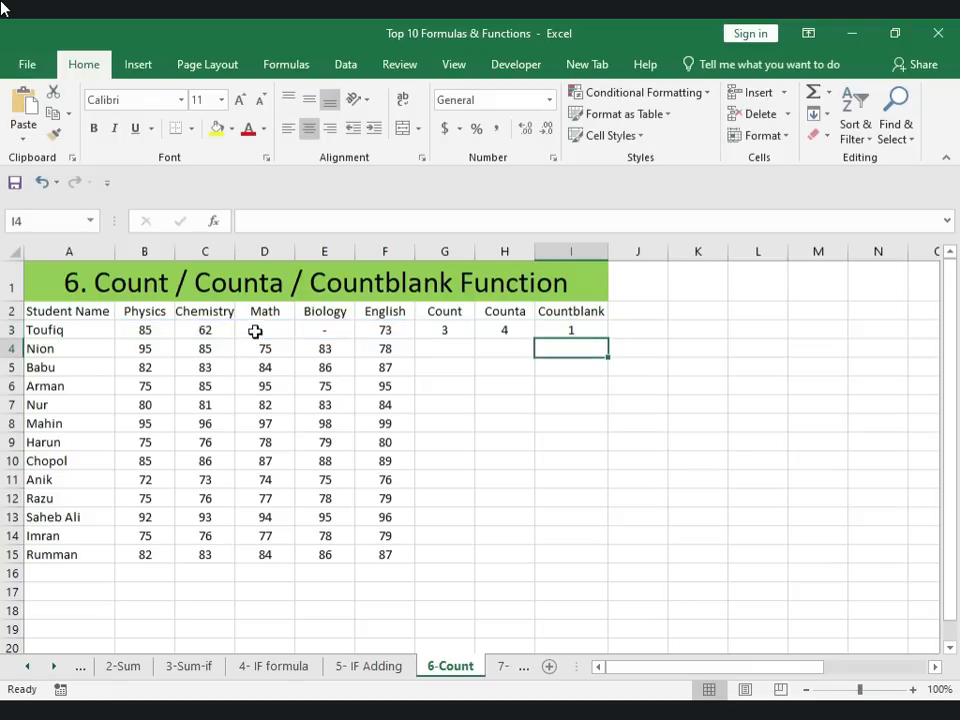
pyautogui.click(255, 330)
# Step: Fill the formulas in G3:I3 down through row 15 for all students and review the three formulas in row 3
pyautogui.moveTo(431, 329); pyautogui.dragTo(560, 329)
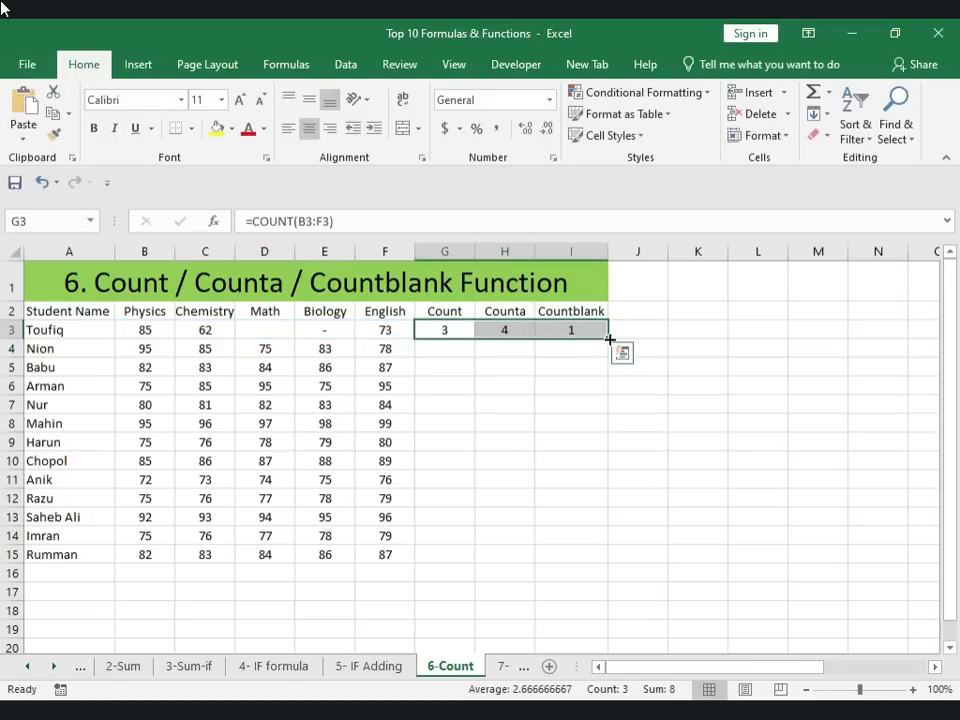
pyautogui.doubleClick(607, 340)
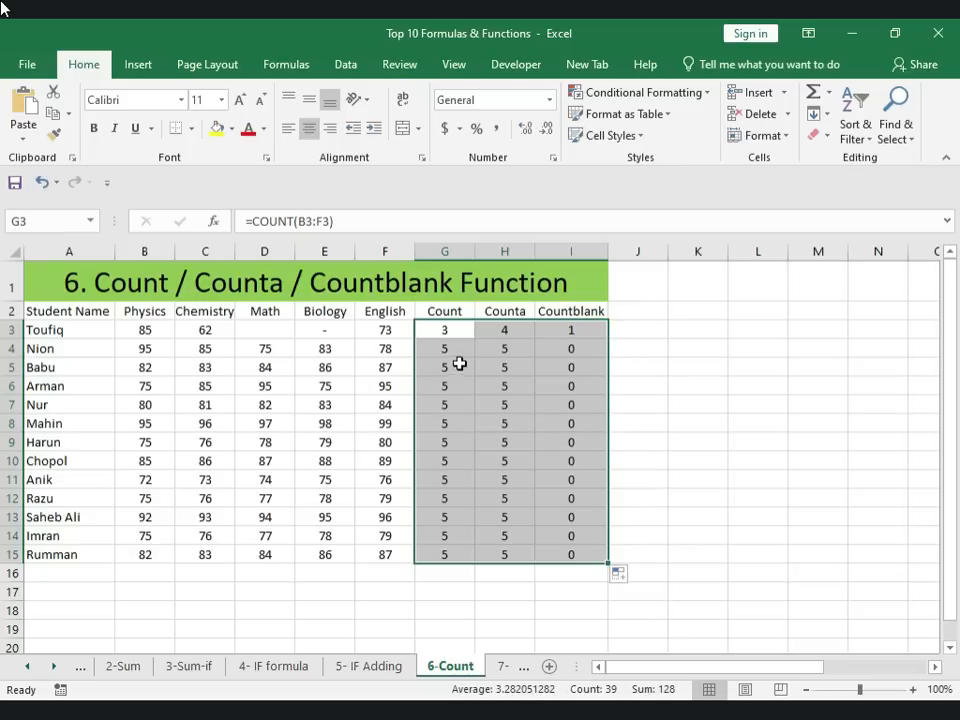
pyautogui.click(444, 328)
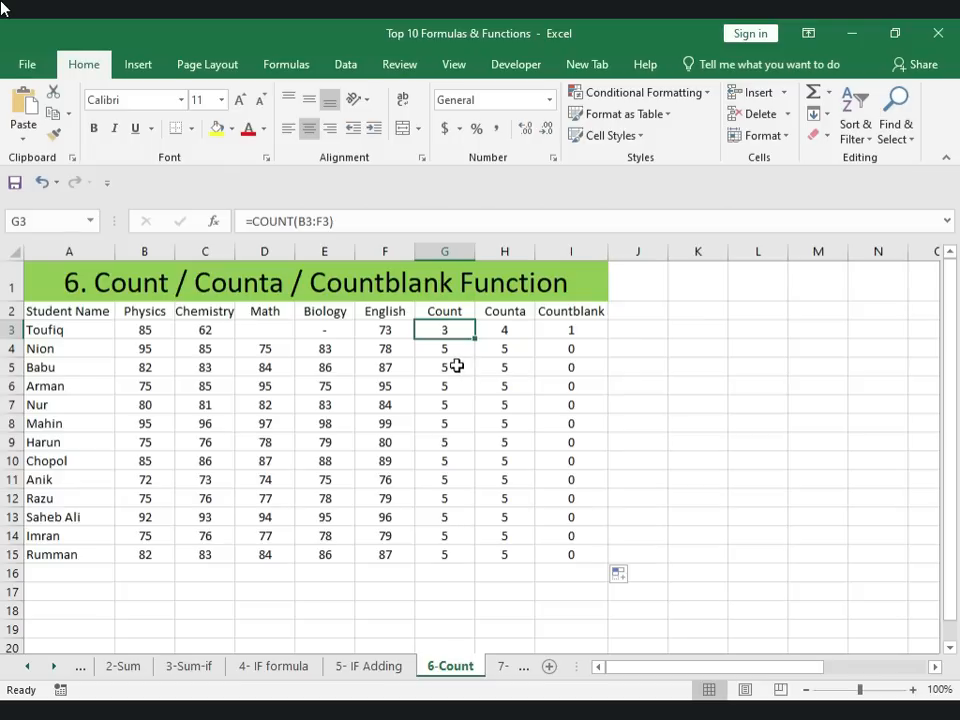
pyautogui.click(506, 328)
pyautogui.click(569, 332)
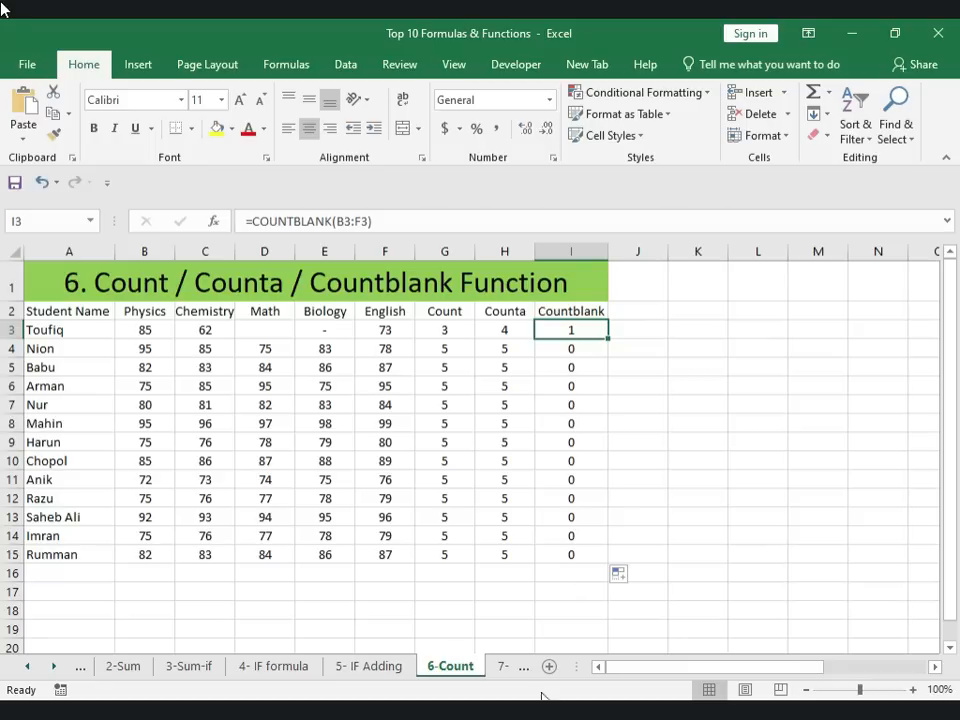
# Step: Open the 7- Count if worksheet, deselect its last data row and select the COUNTIF title
pyautogui.click(502, 668)
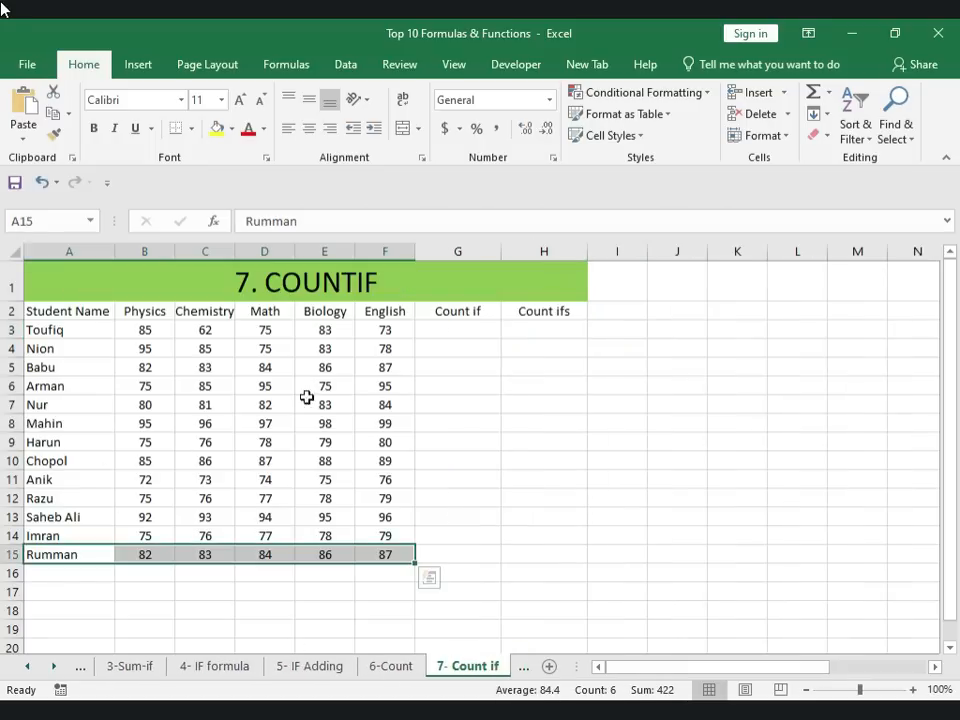
pyautogui.click(469, 381)
pyautogui.click(447, 325)
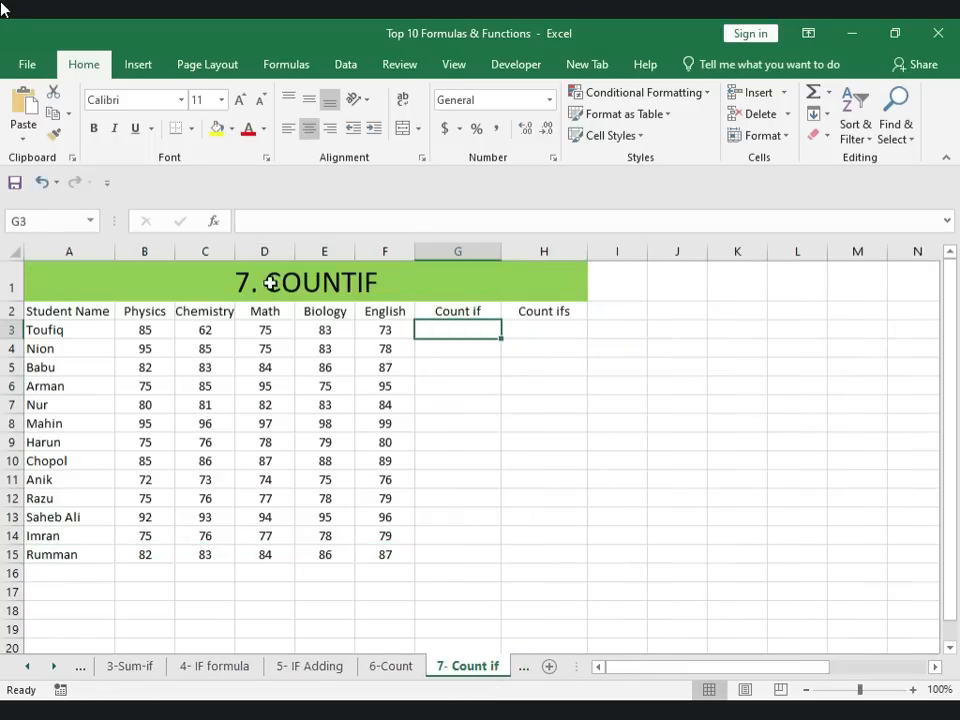
pyautogui.click(270, 281)
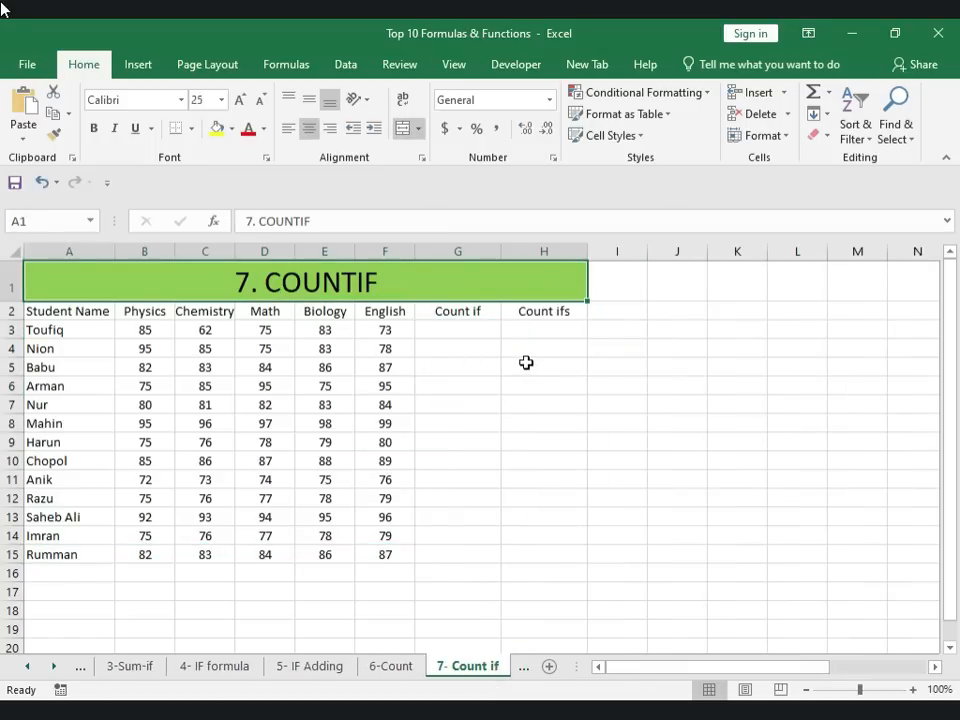
# Step: Enter =COUNTIF(B3:F3, 75) in cell G3 to count the first student's marks equal to 75, and review the formula
pyautogui.click(452, 329)
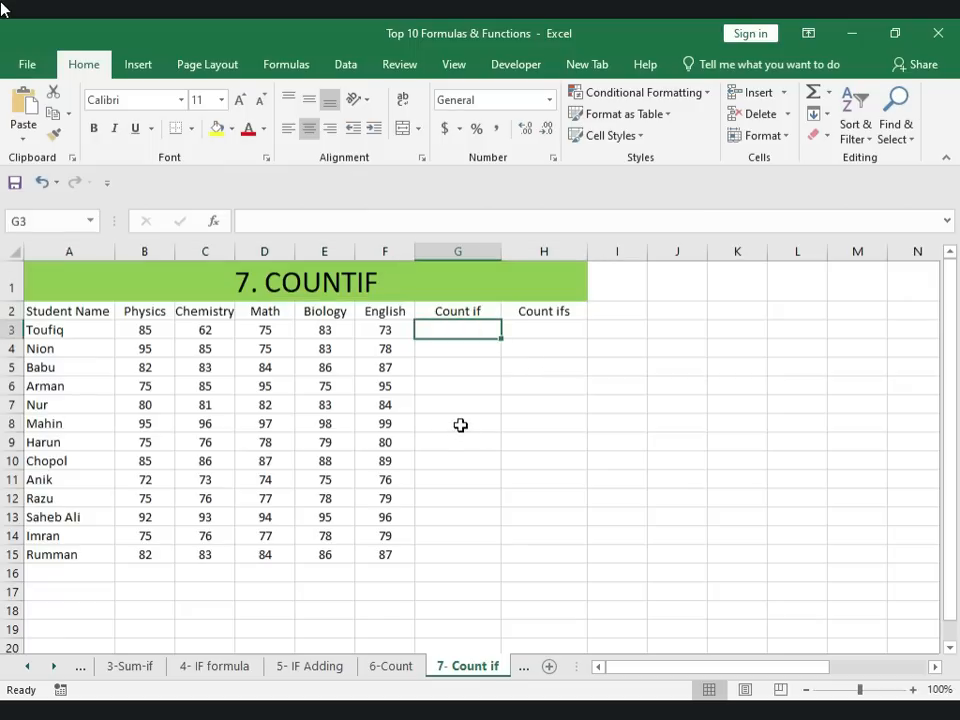
pyautogui.write('=')
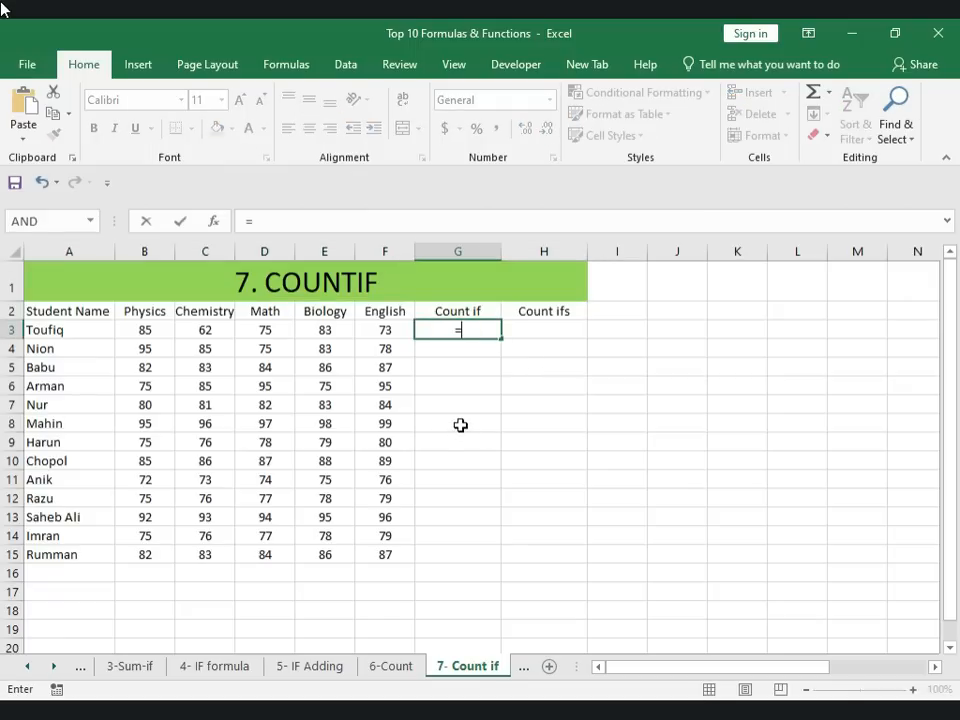
pyautogui.scroll(-2, 525, 489)
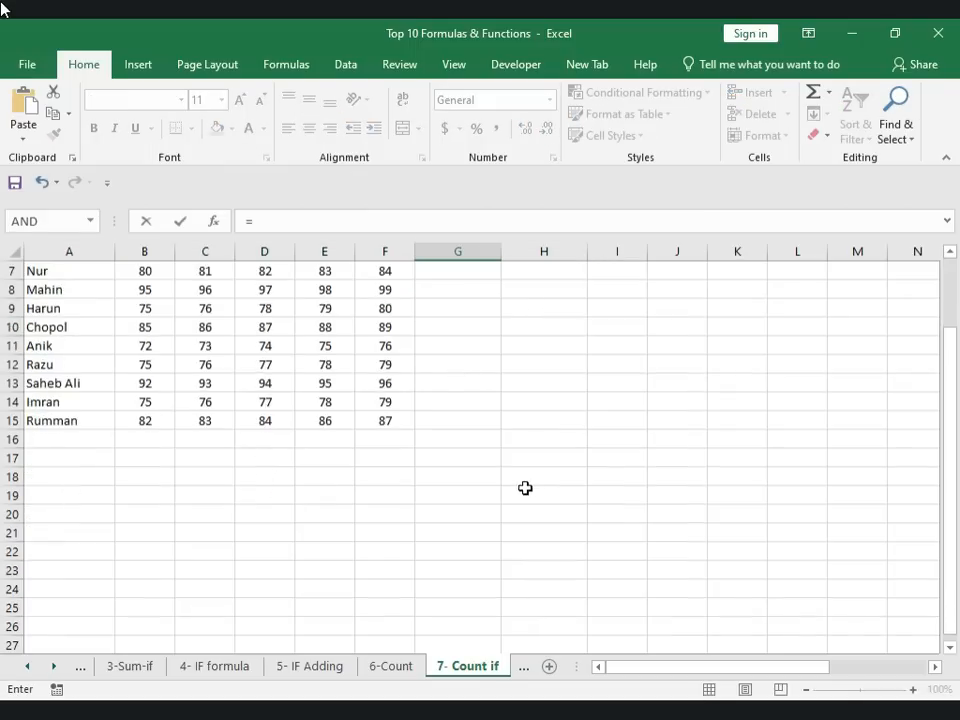
pyautogui.scroll(2, 489, 491)
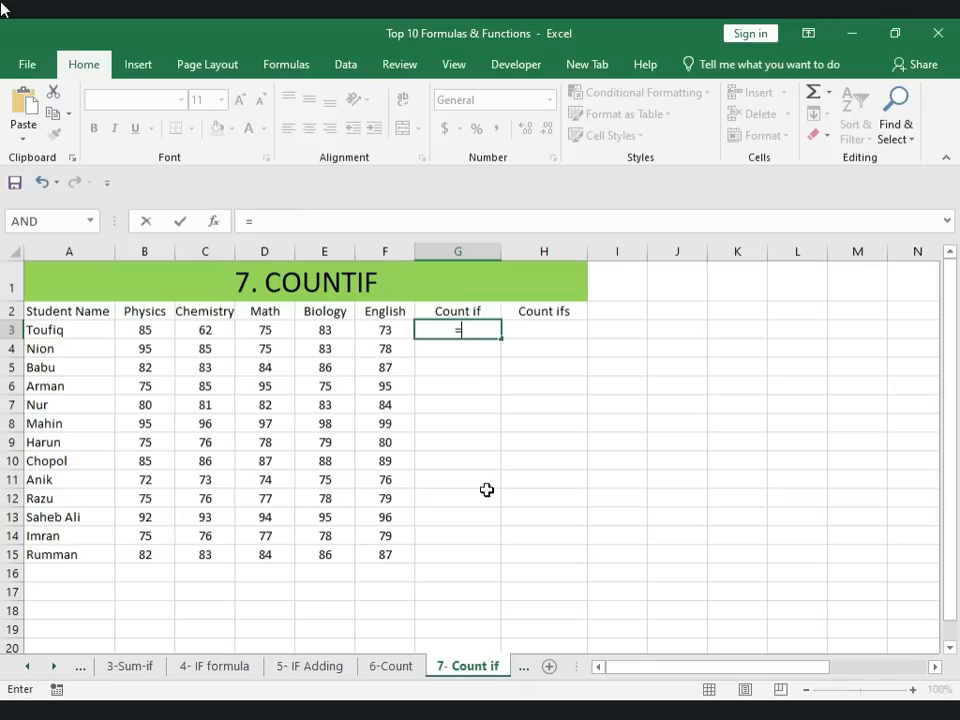
pyautogui.write('mi')
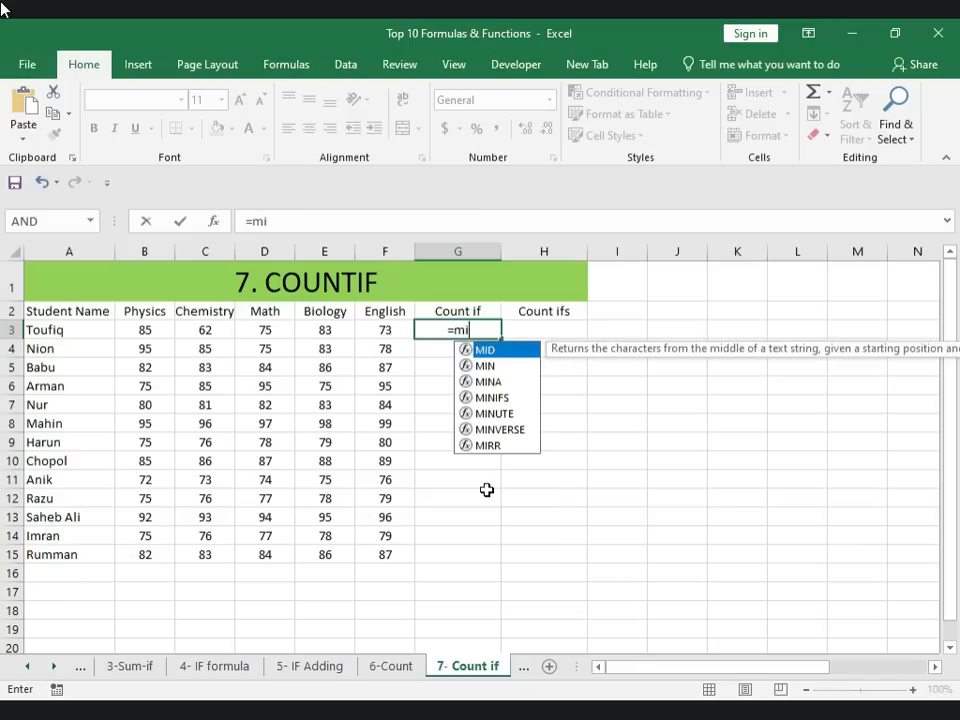
pyautogui.press('BackSpace')
pyautogui.press('BackSpace')
pyautogui.write('countif')
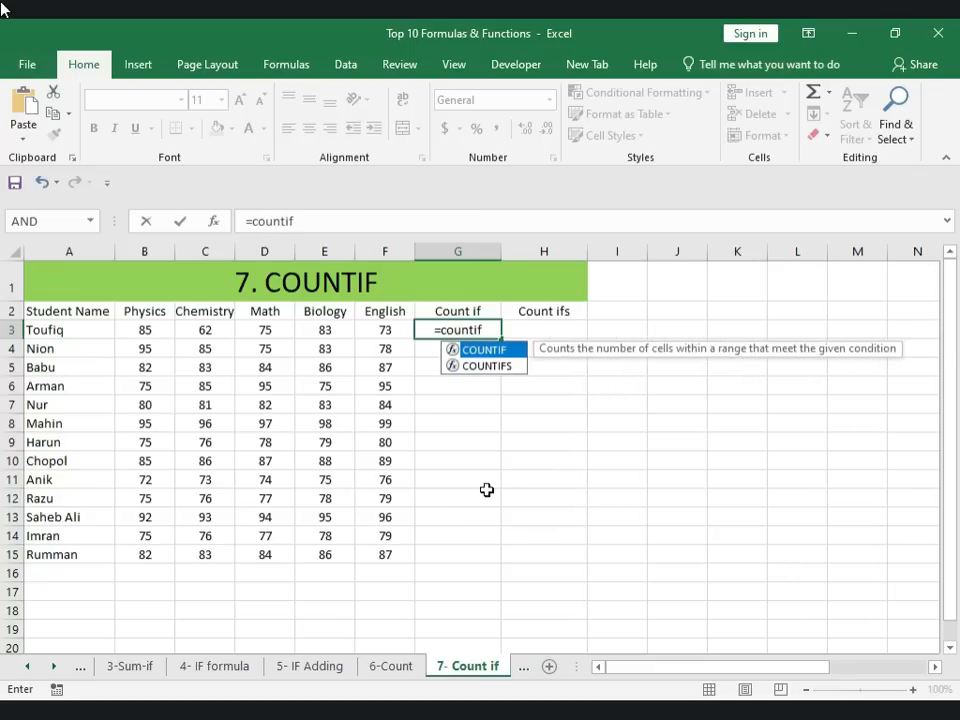
pyautogui.doubleClick(480, 352)
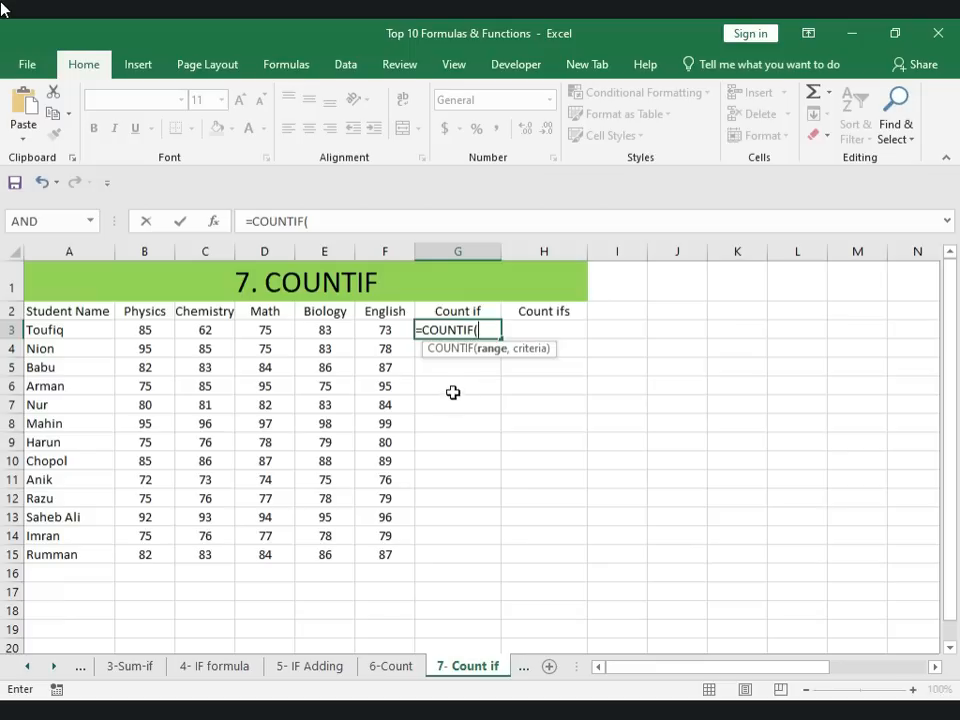
pyautogui.moveTo(147, 330); pyautogui.dragTo(378, 336)
pyautogui.write(', 75)')
pyautogui.press('Return')
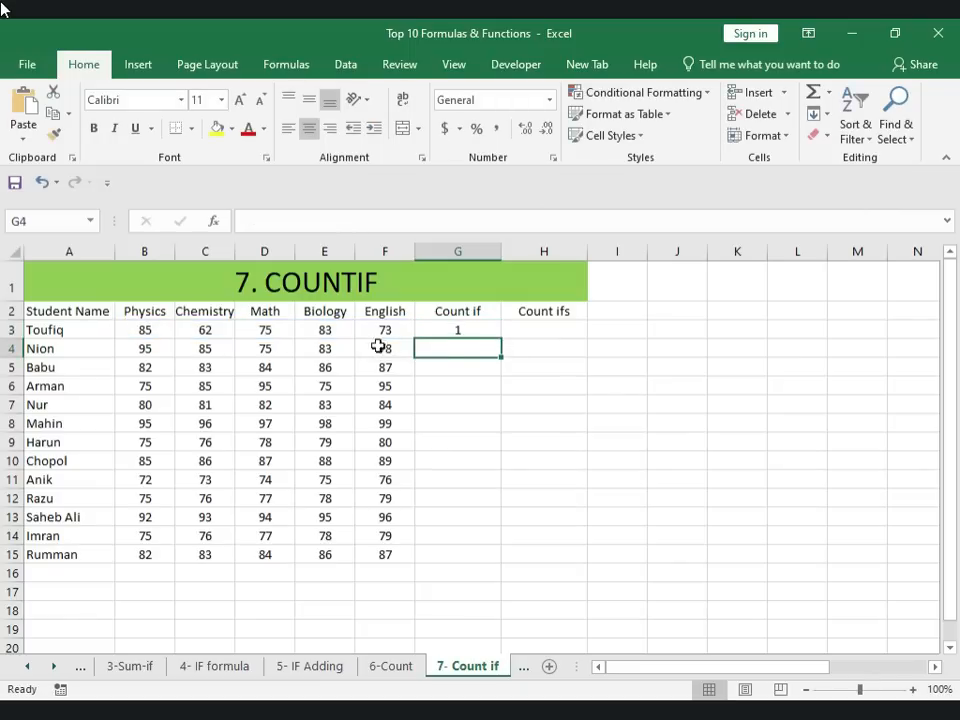
pyautogui.click(466, 332)
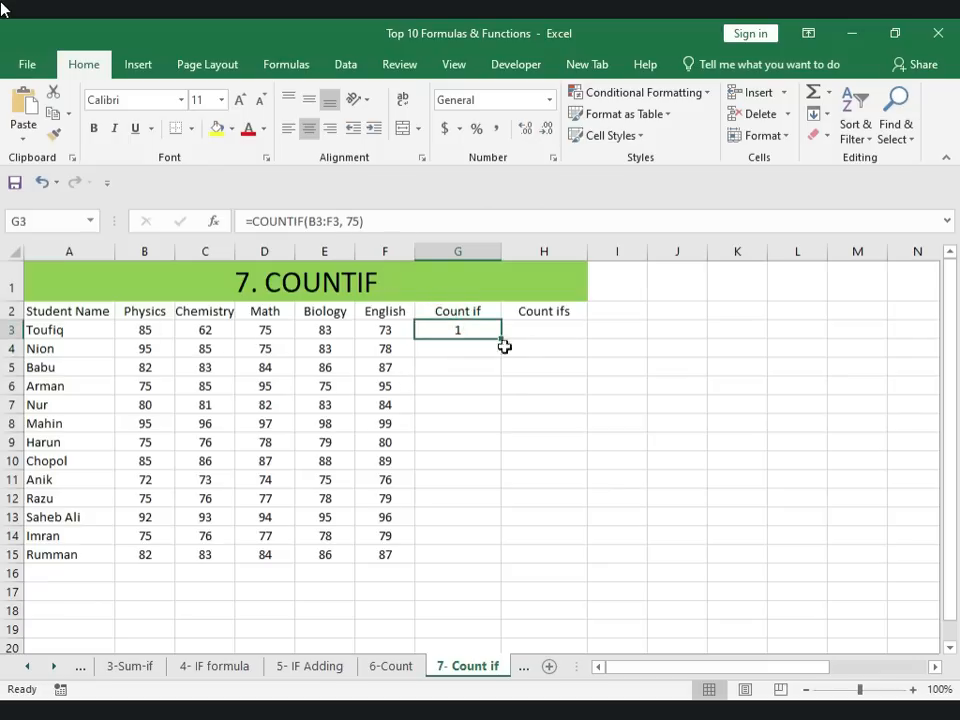
# Step: Start a COUNTIFS formula in cell H3
pyautogui.click(549, 328)
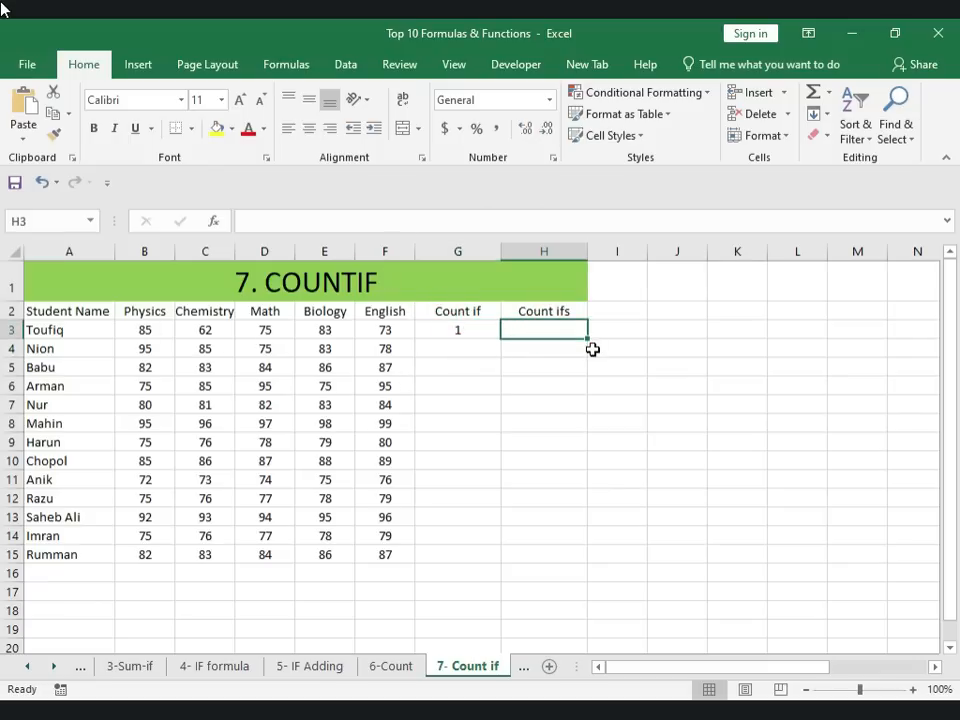
pyautogui.write('=')
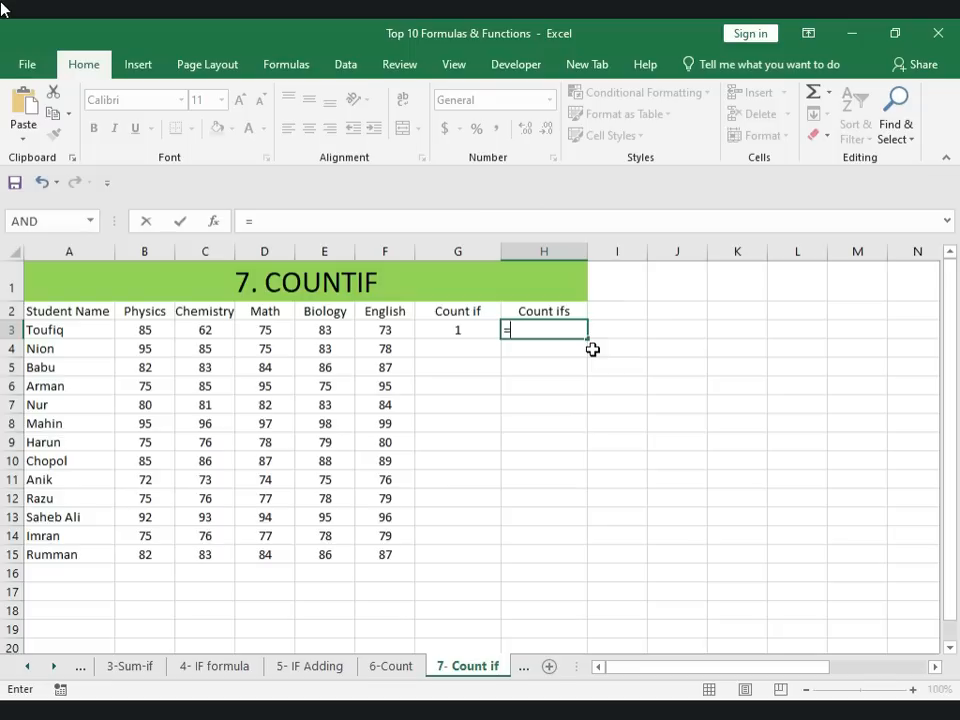
pyautogui.write('count')
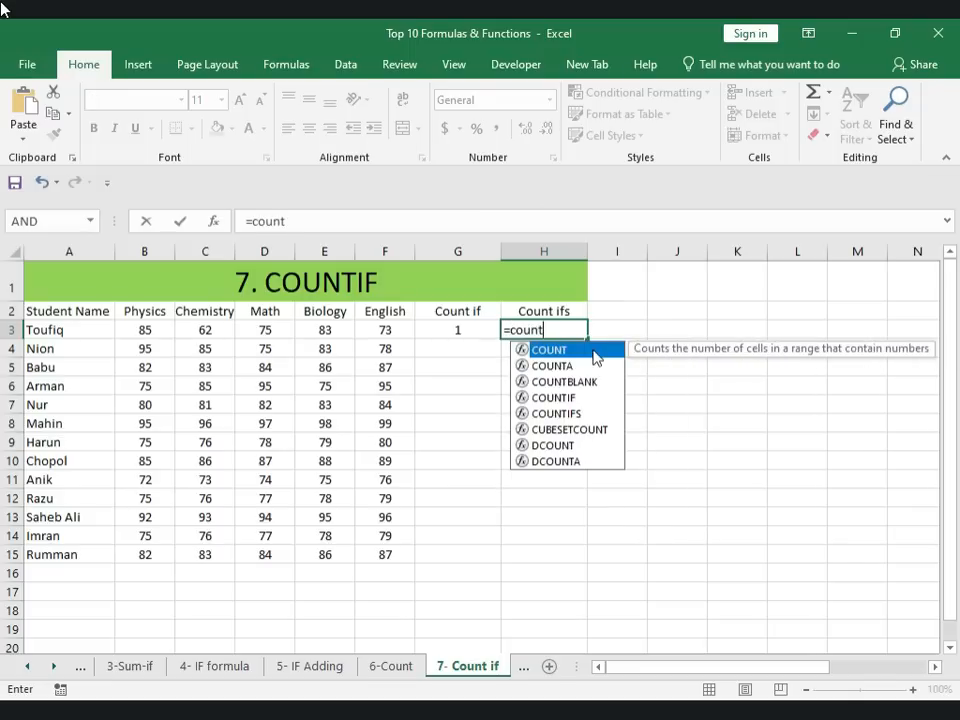
pyautogui.write('if(')
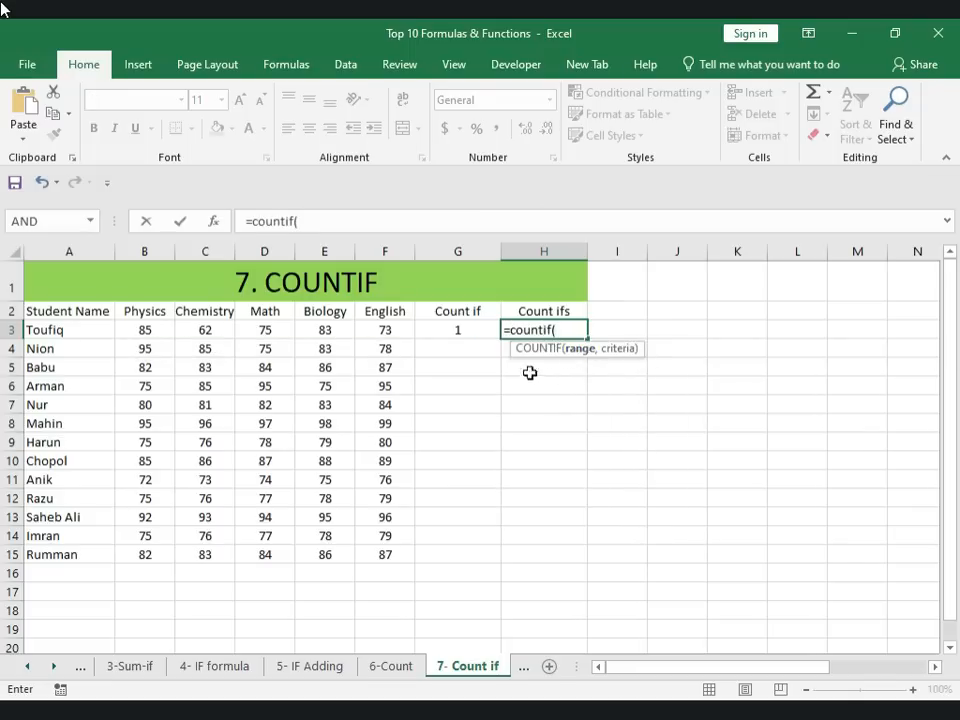
pyautogui.press('BackSpace')
pyautogui.write('s')
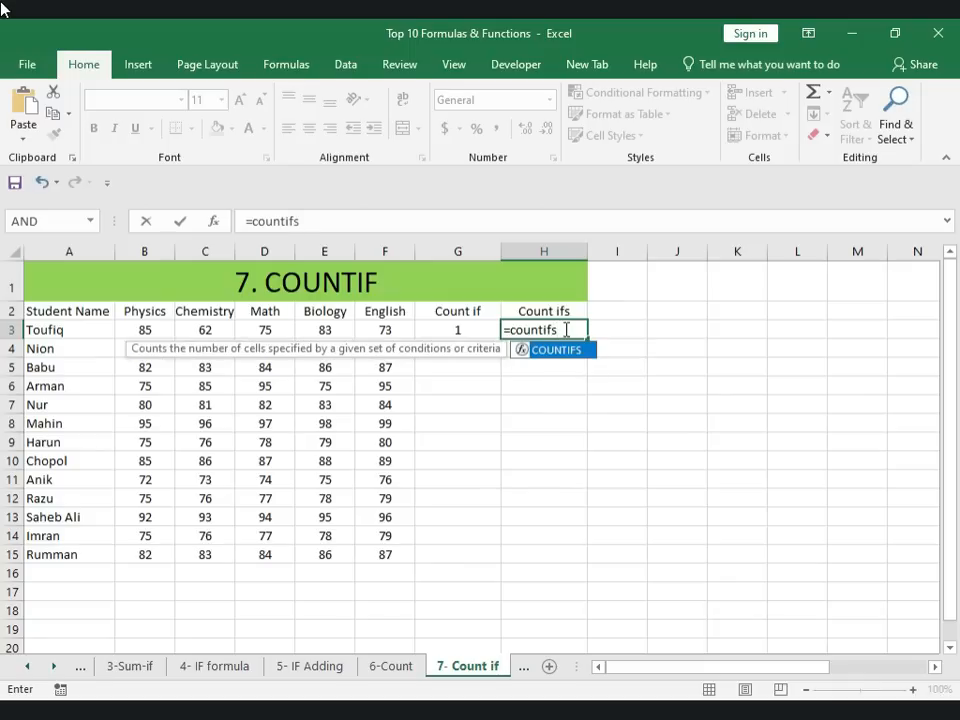
pyautogui.doubleClick(546, 356)
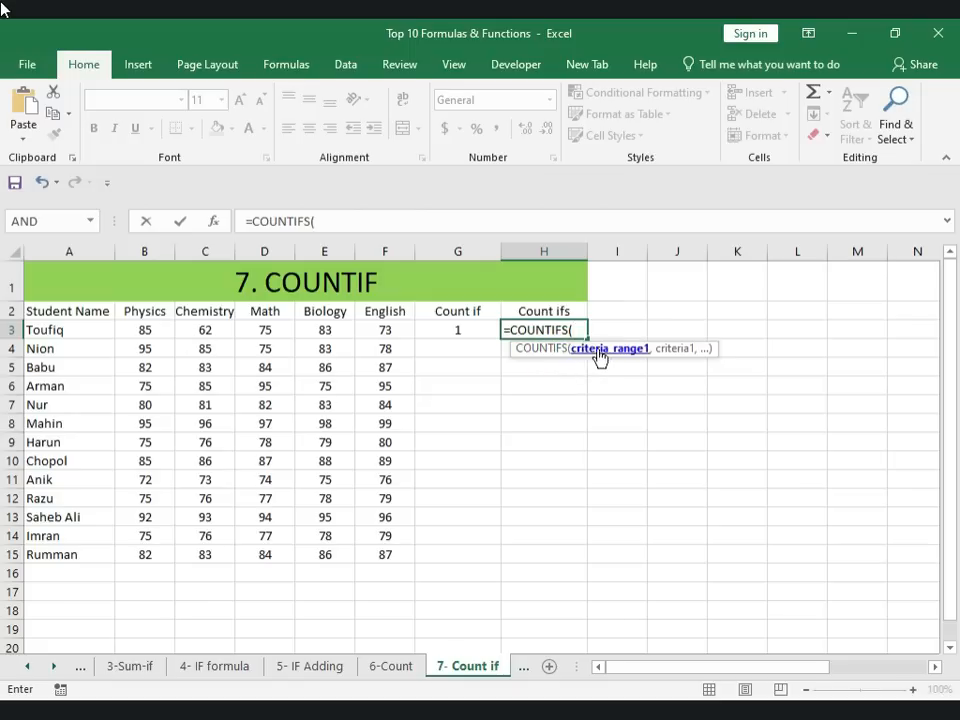
pyautogui.click(551, 350)
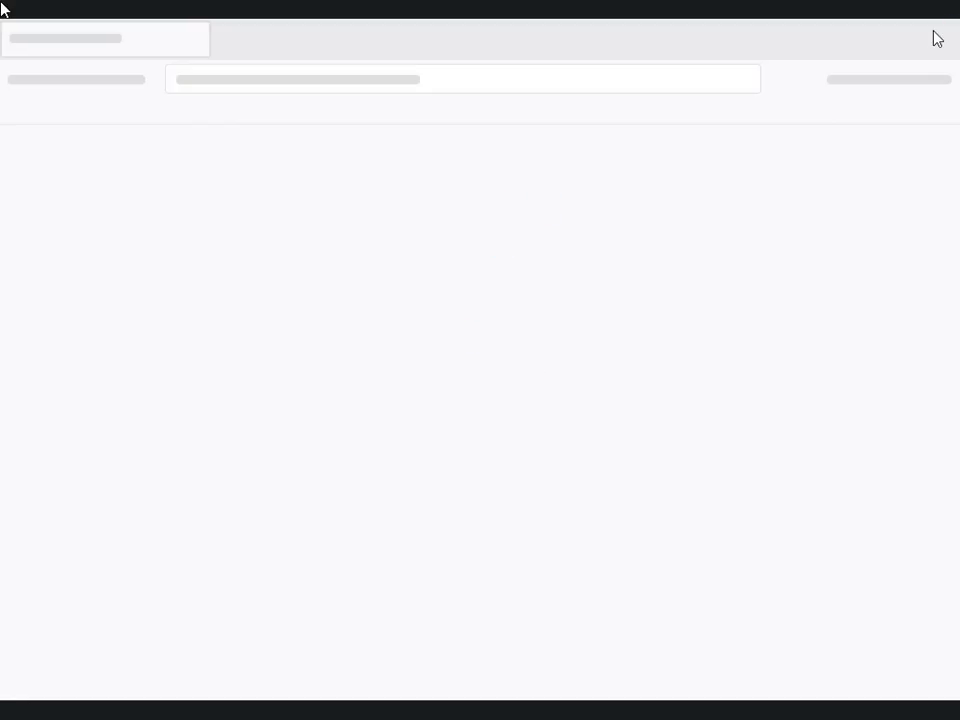
pyautogui.click(877, 45)
pyautogui.click(939, 37)
pyautogui.click(931, 39)
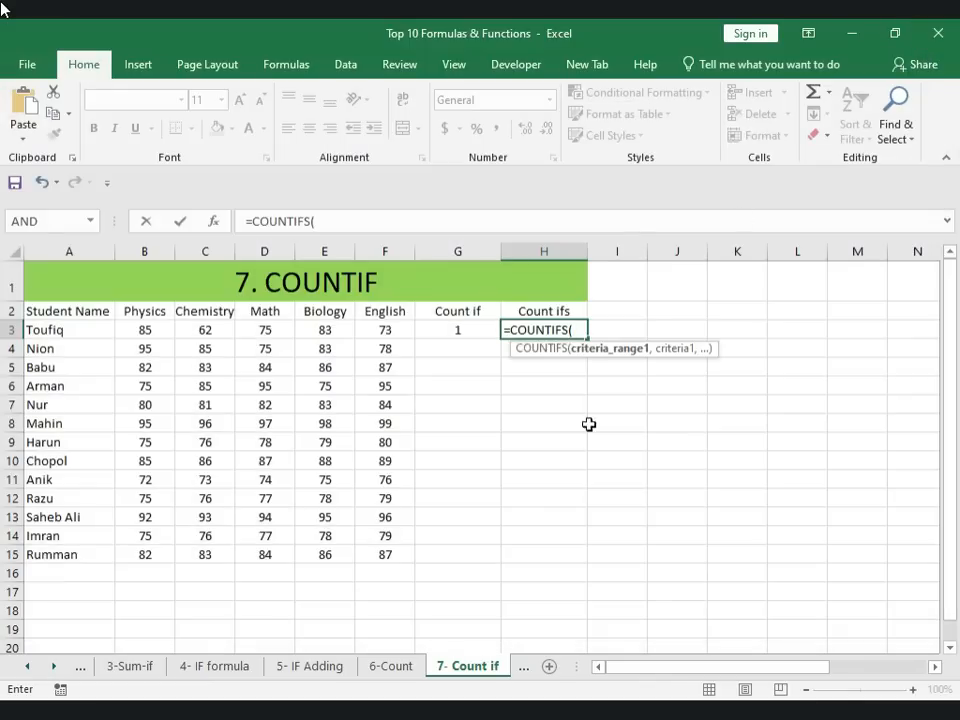
# Step: Try the COUNTIFS arguments B3:F3, 75 and A3:A15 in H3, and erase them from the formula
pyautogui.click(578, 330)
pyautogui.click(146, 328)
pyautogui.moveTo(146, 328); pyautogui.dragTo(422, 330)
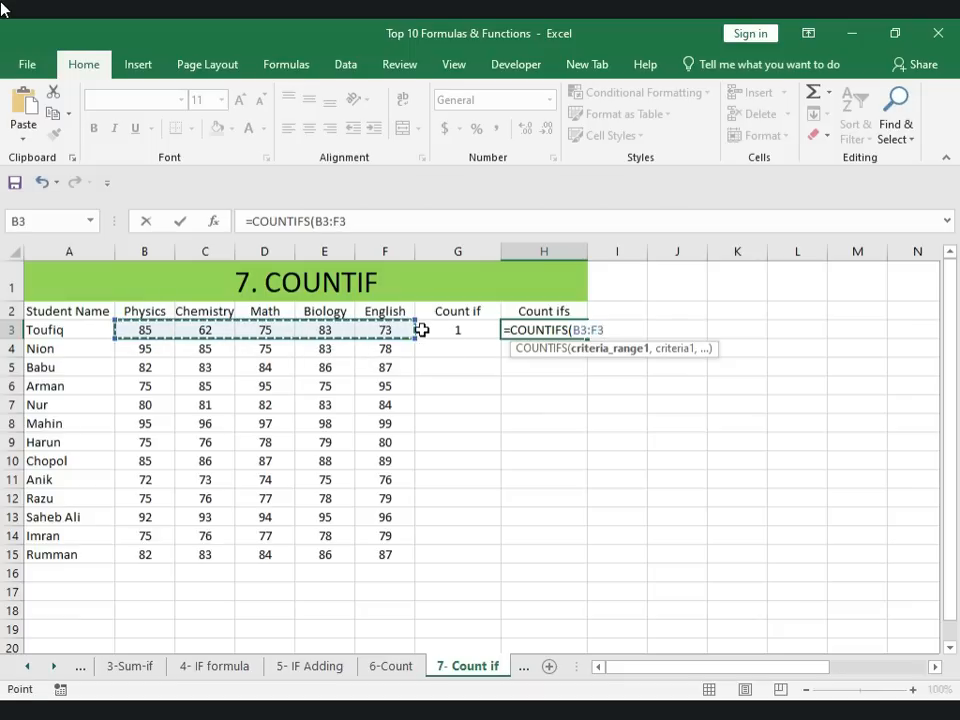
pyautogui.write(',')
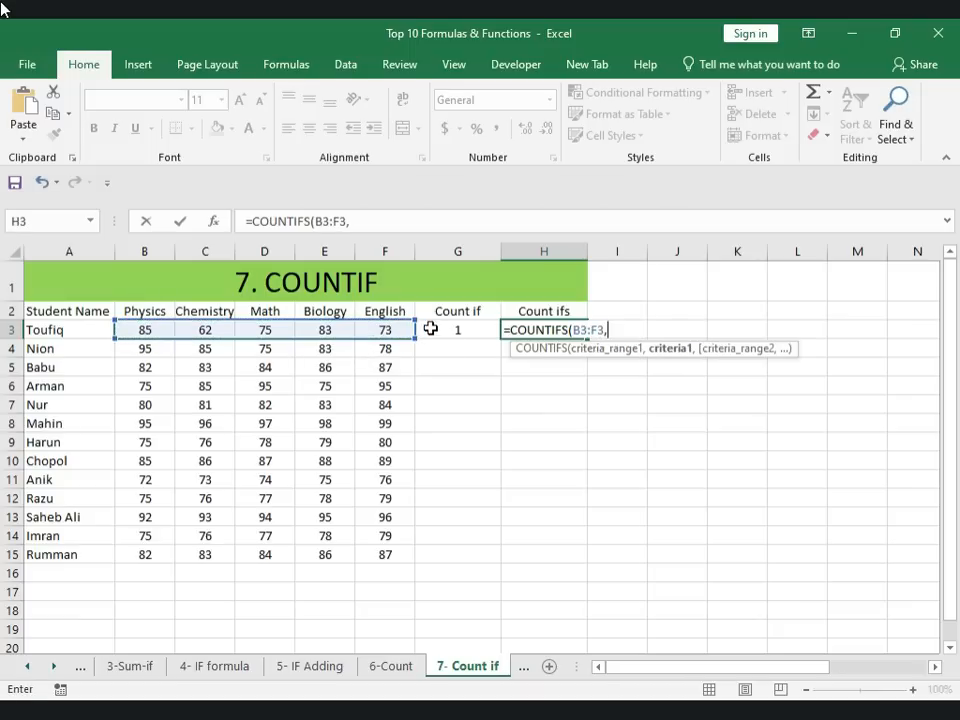
pyautogui.write(' 75')
pyautogui.write(',')
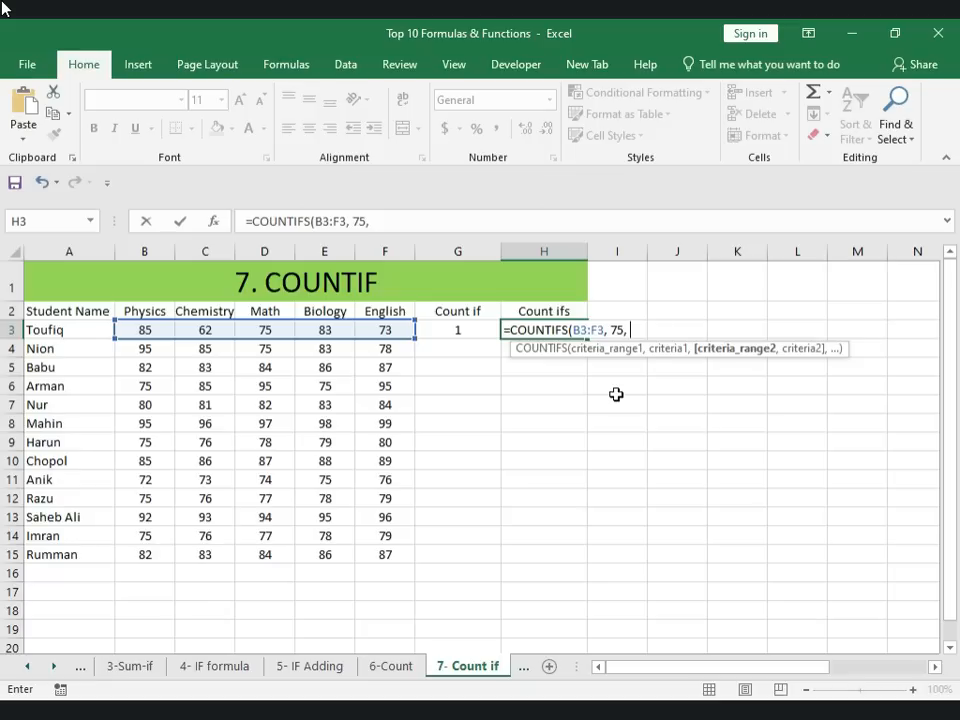
pyautogui.moveTo(58, 330); pyautogui.dragTo(60, 552)
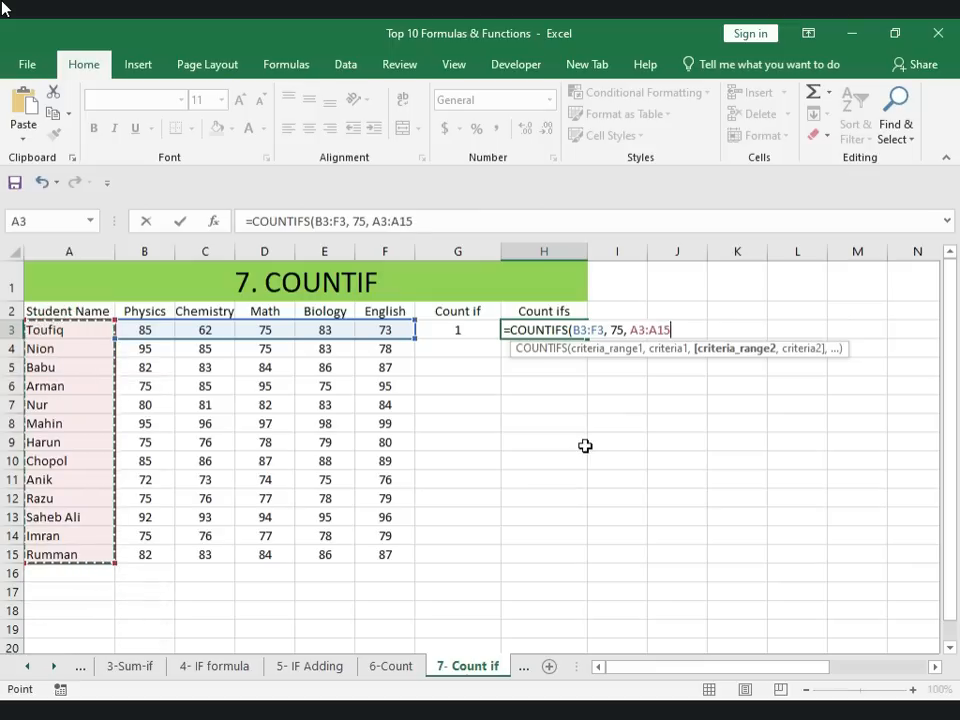
pyautogui.press('BackSpace')
pyautogui.press('BackSpace')
pyautogui.press('BackSpace')
pyautogui.press('BackSpace')
pyautogui.press('BackSpace')
pyautogui.press('BackSpace')
pyautogui.press('BackSpace')
pyautogui.press('BackSpace')
pyautogui.press('BackSpace')
pyautogui.press('BackSpace')
pyautogui.press('BackSpace')
pyautogui.press('BackSpace')
pyautogui.press('BackSpace')
pyautogui.press('BackSpace')
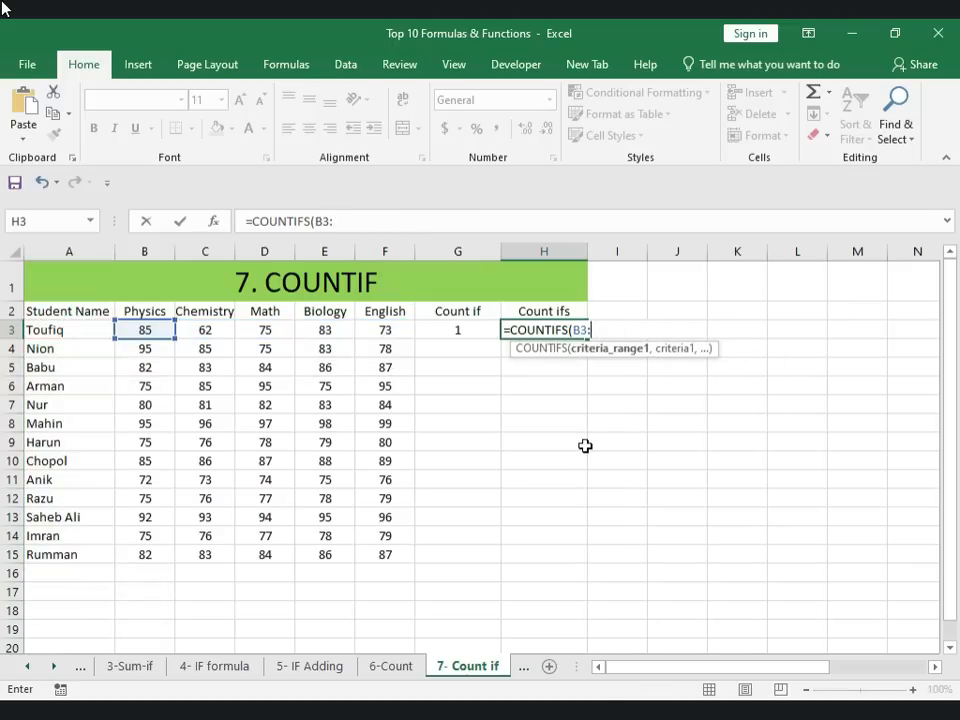
pyautogui.press('BackSpace')
pyautogui.press('BackSpace')
pyautogui.press('BackSpace')
# Step: Set A3:A15 as the first COUNTIFS range in H3, with the first student's name in quotes as its criterion
pyautogui.moveTo(89, 338); pyautogui.dragTo(52, 556)
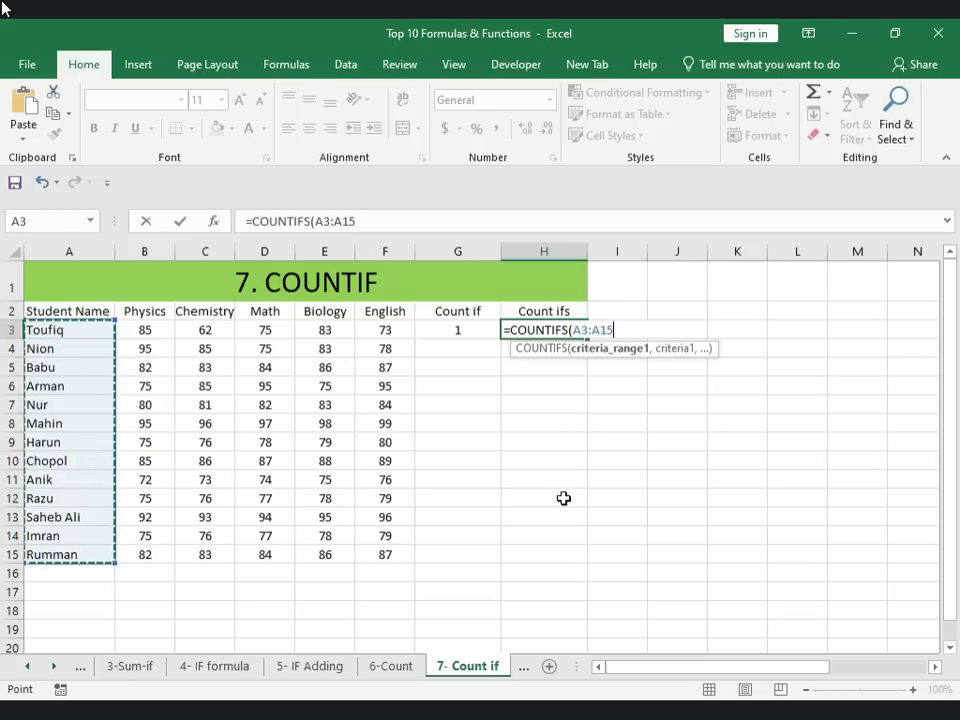
pyautogui.write(', ')
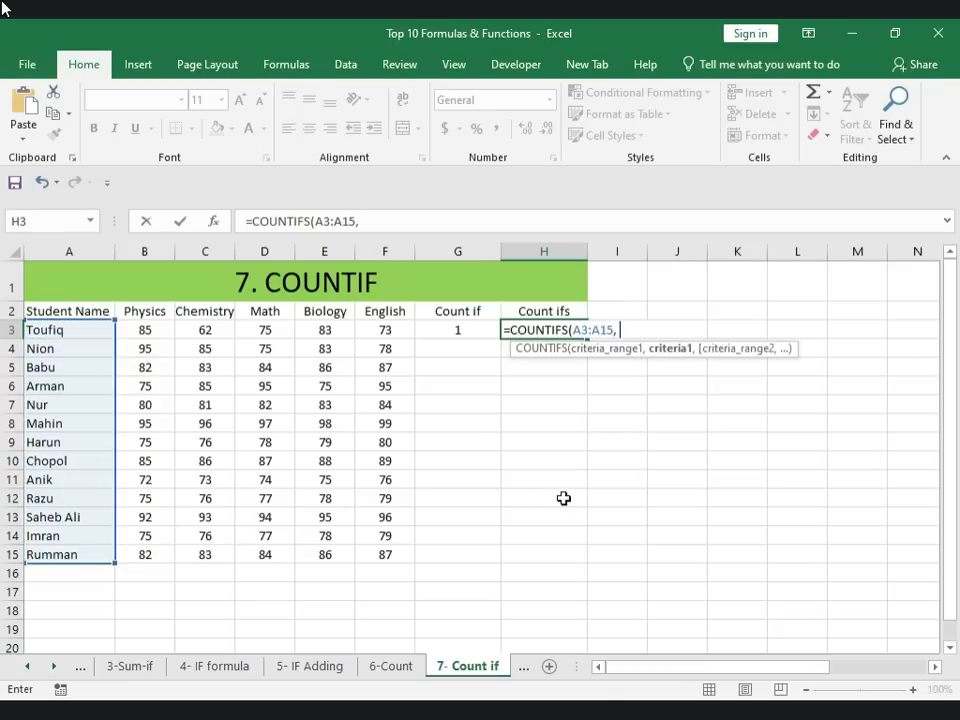
pyautogui.write('""')
pyautogui.press('Left')
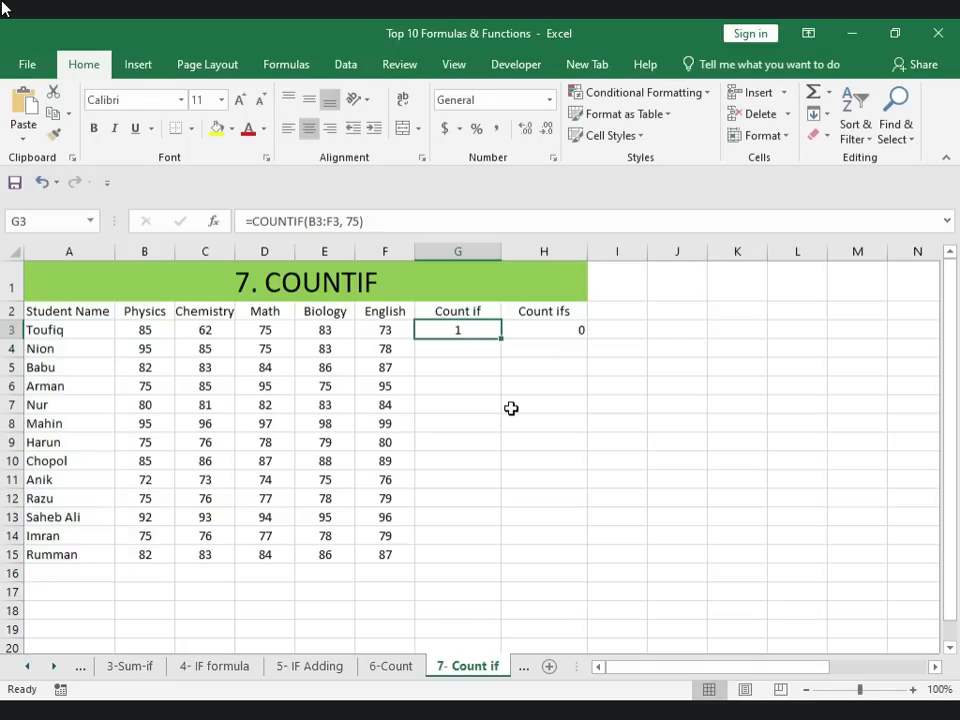
pyautogui.click(531, 330)
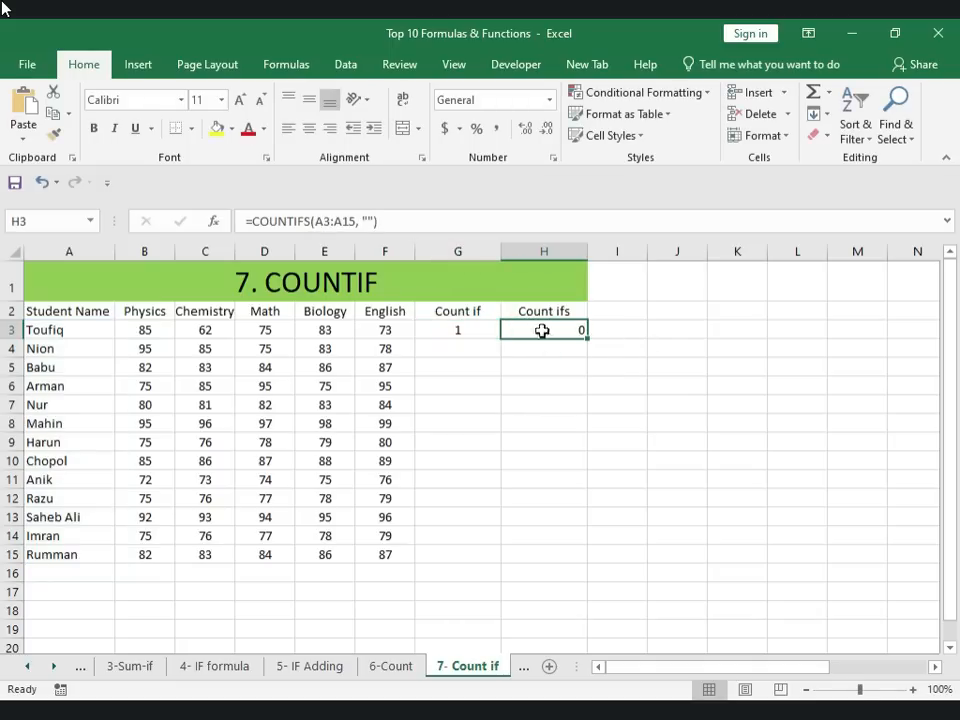
pyautogui.doubleClick(541, 330)
pyautogui.click(625, 330)
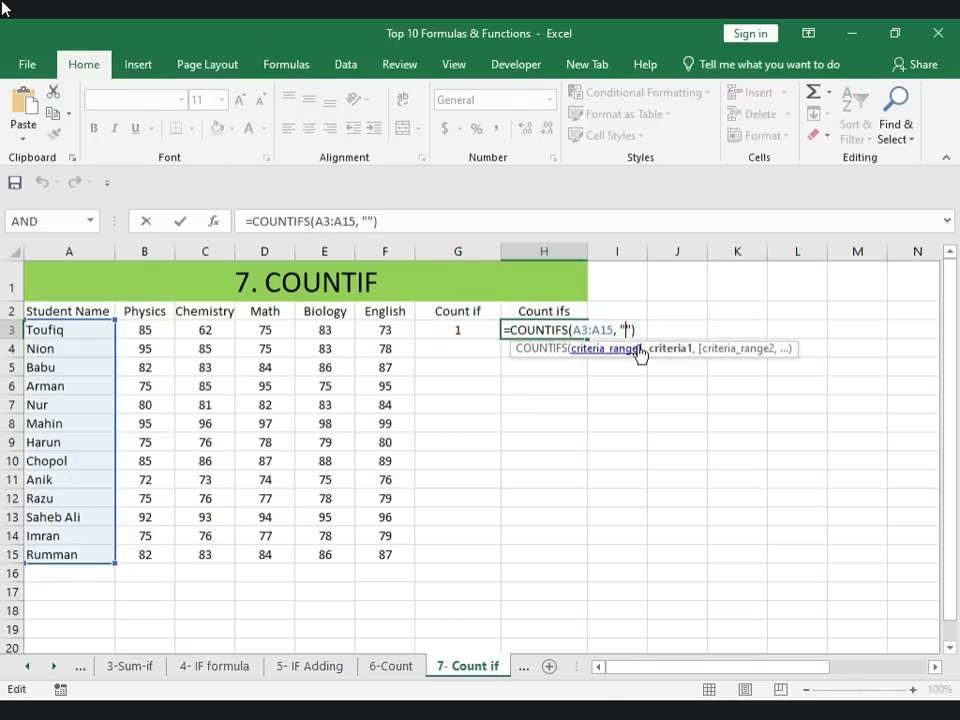
pyautogui.write('Toufiq')
pyautogui.click(670, 330)
pyautogui.write(',')
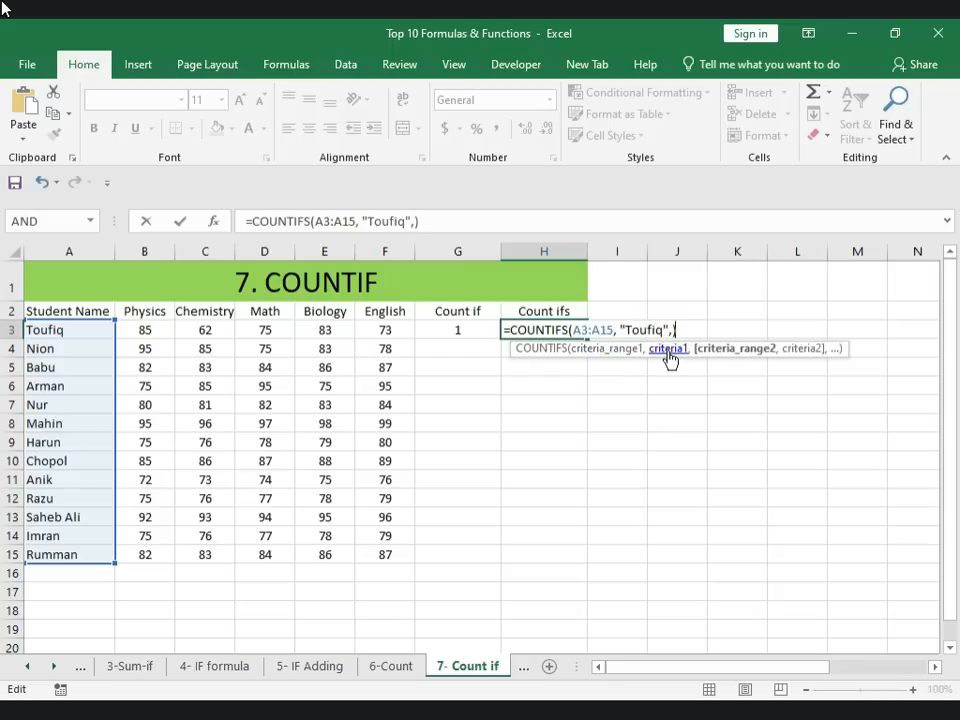
# Step: Add B3:B15 as the second COUNTIFS range with the criterion "85" and complete the formula in H3
pyautogui.moveTo(150, 330); pyautogui.dragTo(154, 551)
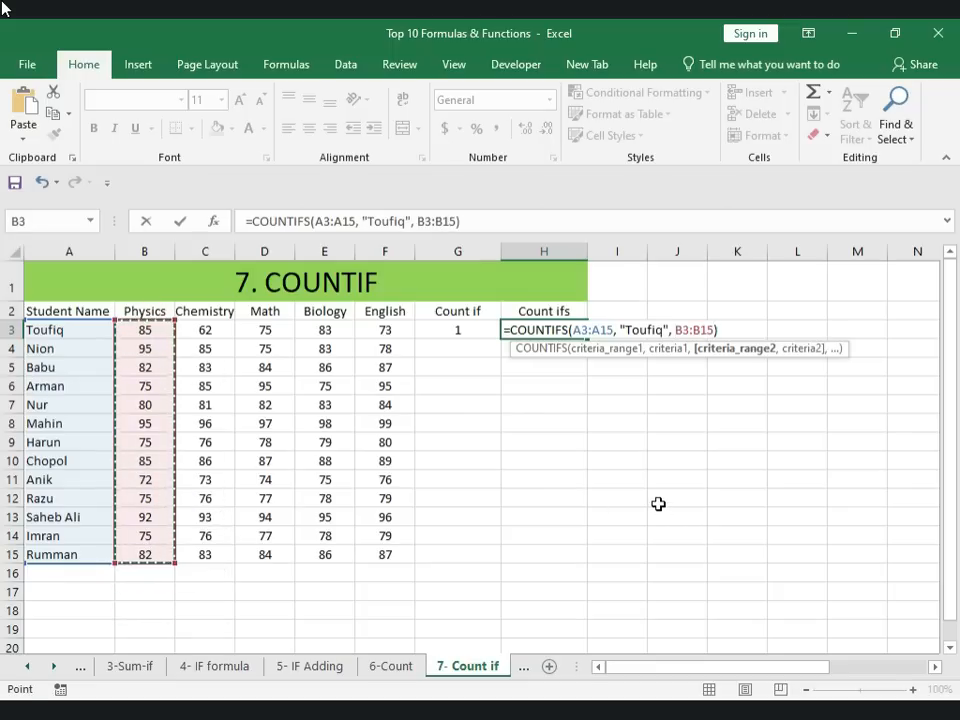
pyautogui.write(', ')
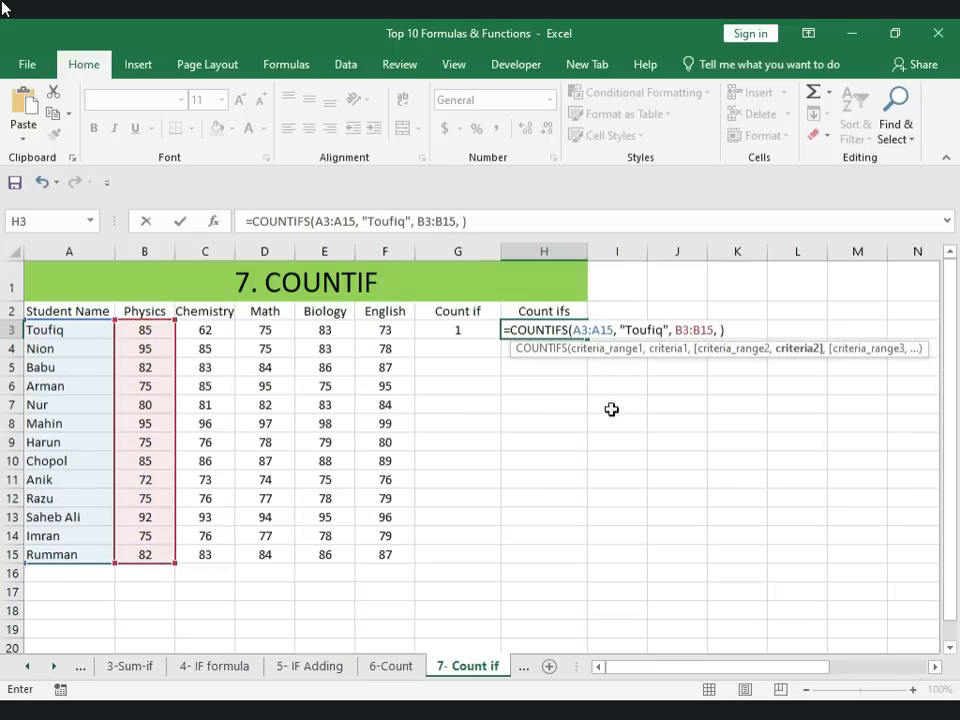
pyautogui.write('""')
pyautogui.click(728, 329)
pyautogui.write('85"')
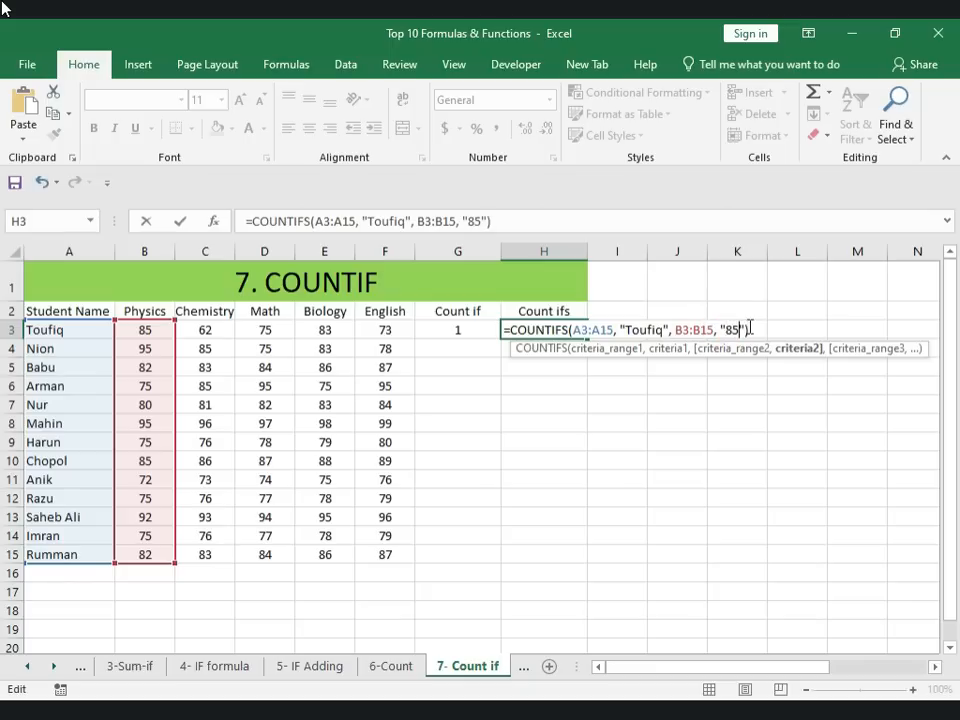
pyautogui.write(',')
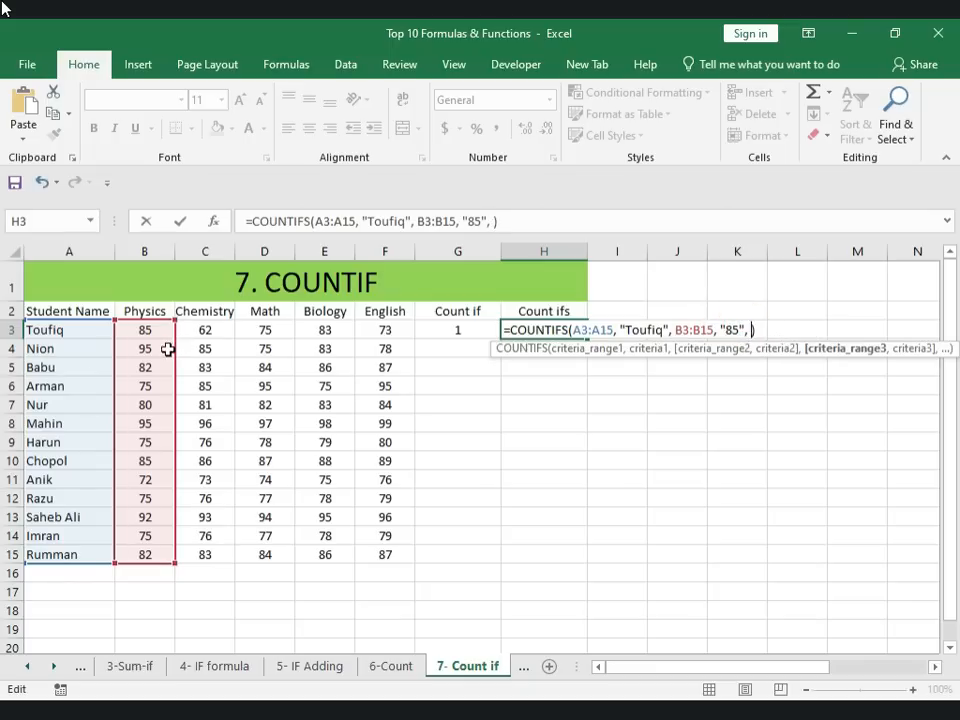
pyautogui.press('BackSpace')
pyautogui.press('BackSpace')
pyautogui.press('Return')
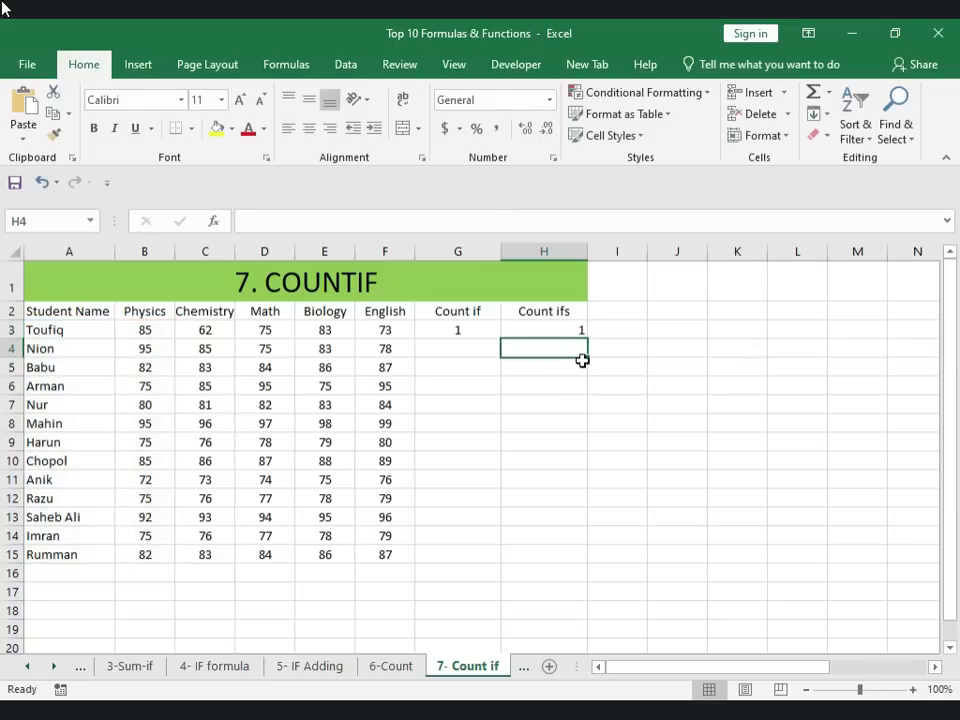
# Step: Fill the COUNTIF and COUNTIFS formulas in G3:H3 down through row 15 for all students
pyautogui.click(544, 333)
pyautogui.moveTo(469, 328); pyautogui.dragTo(559, 330)
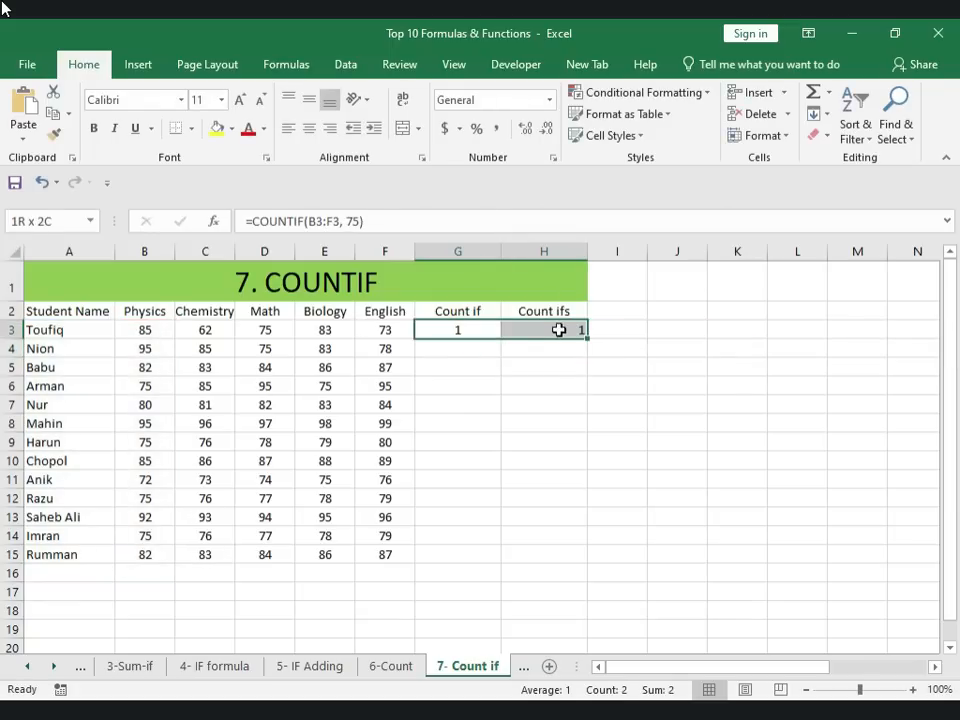
pyautogui.doubleClick(587, 339)
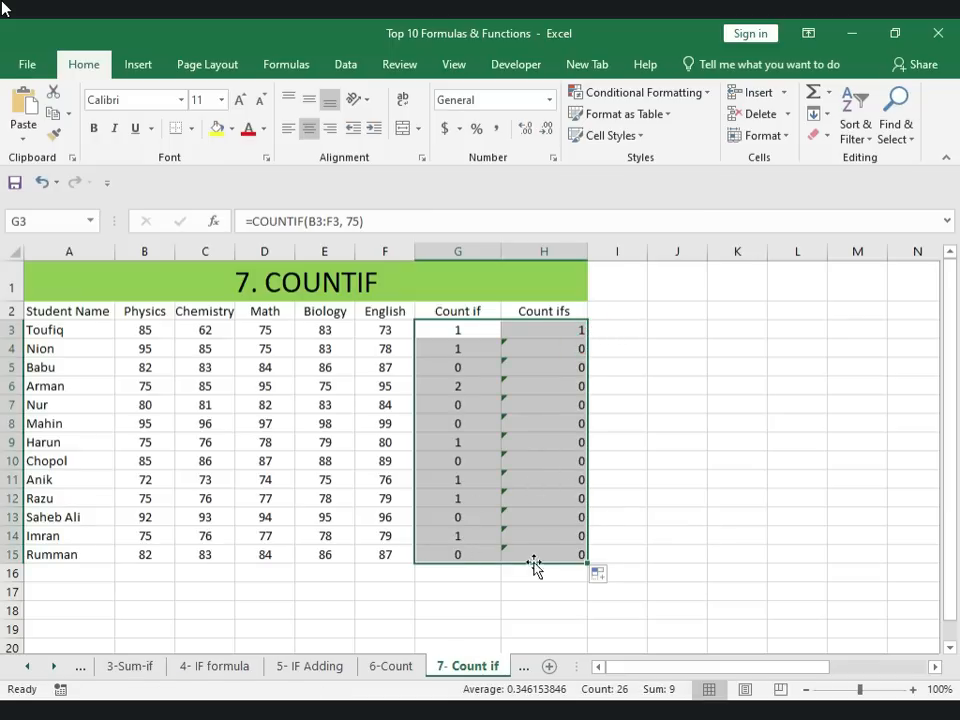
# Step: Try updating the COUNTIFS formula in H13 to include adjacent cells, and undo that change
pyautogui.click(510, 523)
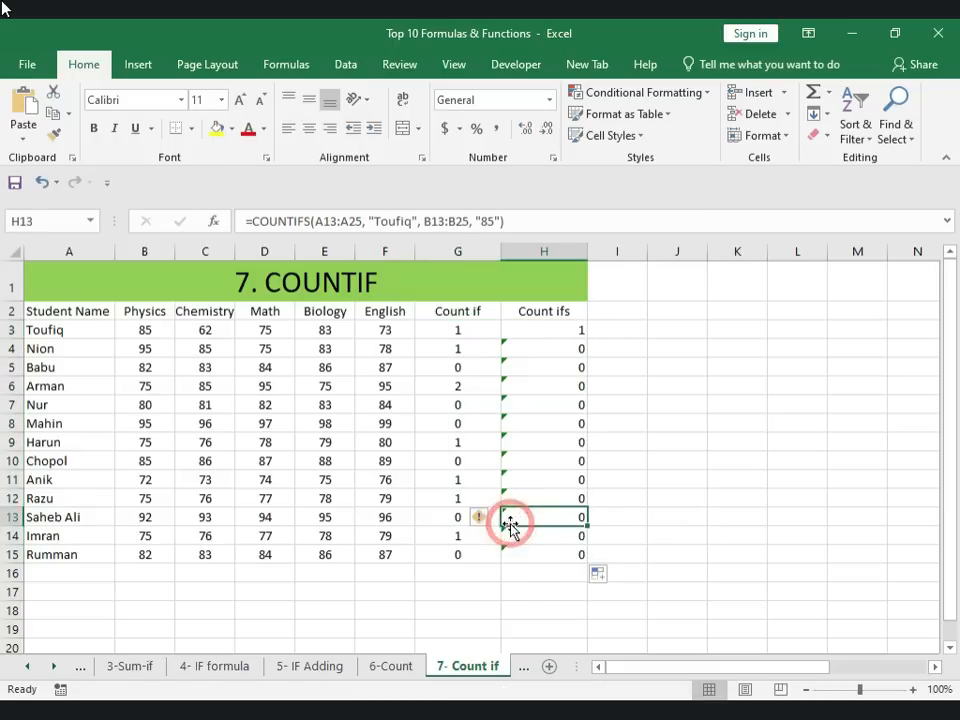
pyautogui.click(486, 521)
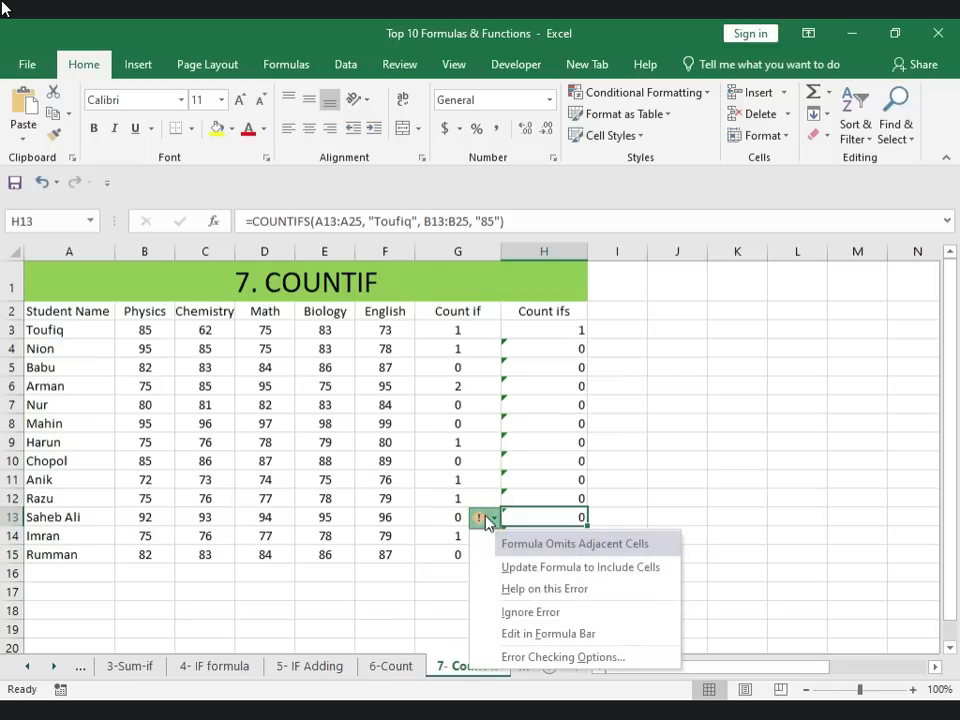
pyautogui.click(511, 568)
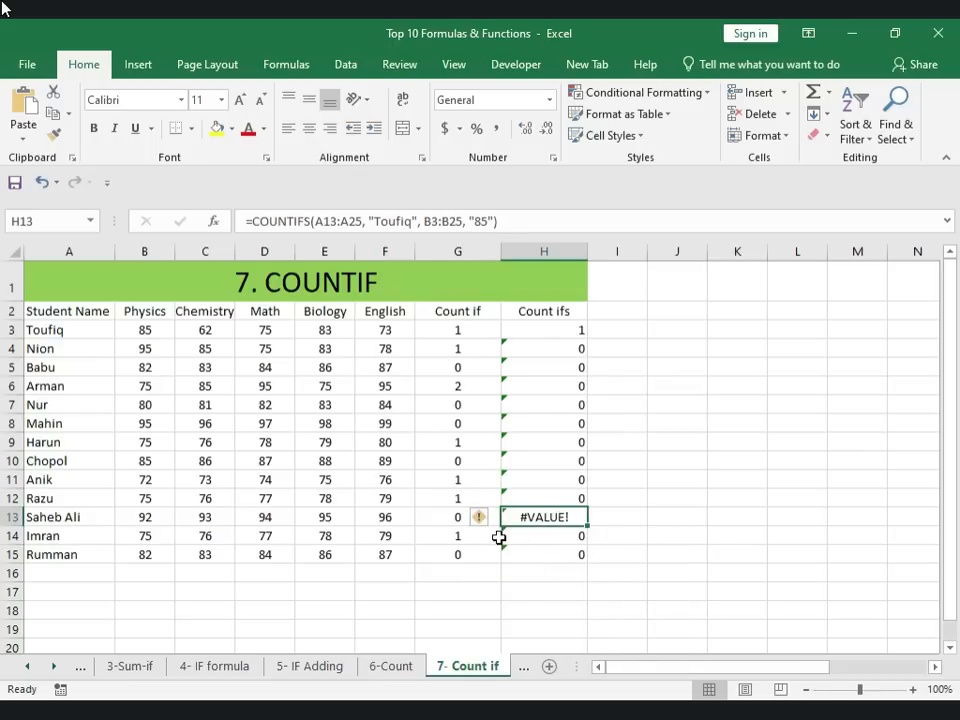
pyautogui.hotkey('ctrl', 'z')
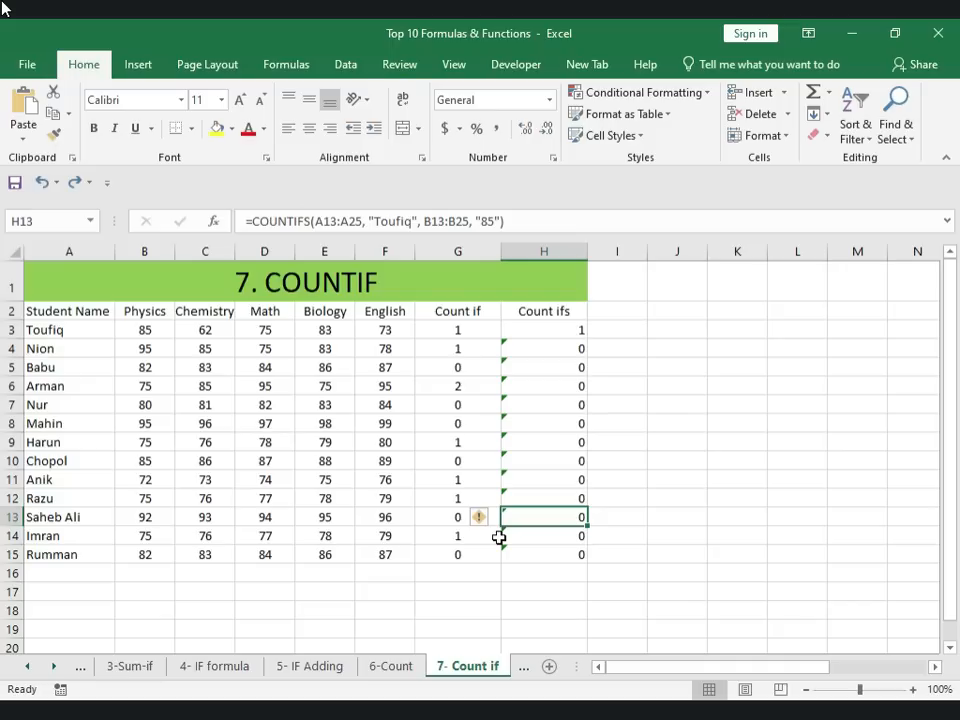
pyautogui.click(672, 530)
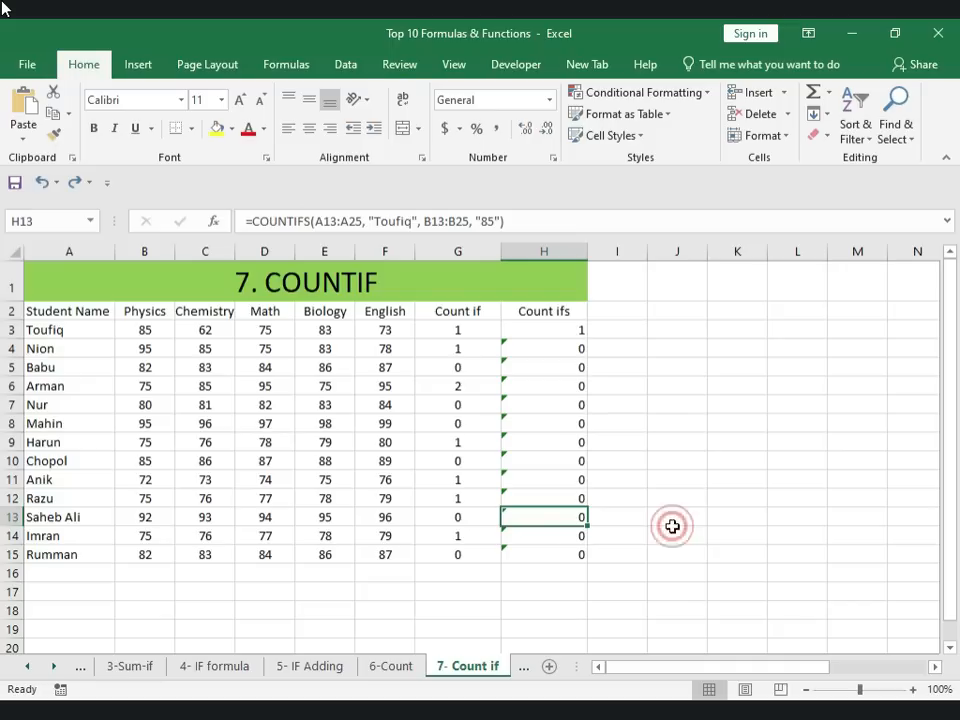
pyautogui.click(463, 609)
# Step: Open the 8 - Index-Match worksheet and examine the array, row and column arguments of the INDEX formula in G3
pyautogui.click(522, 667)
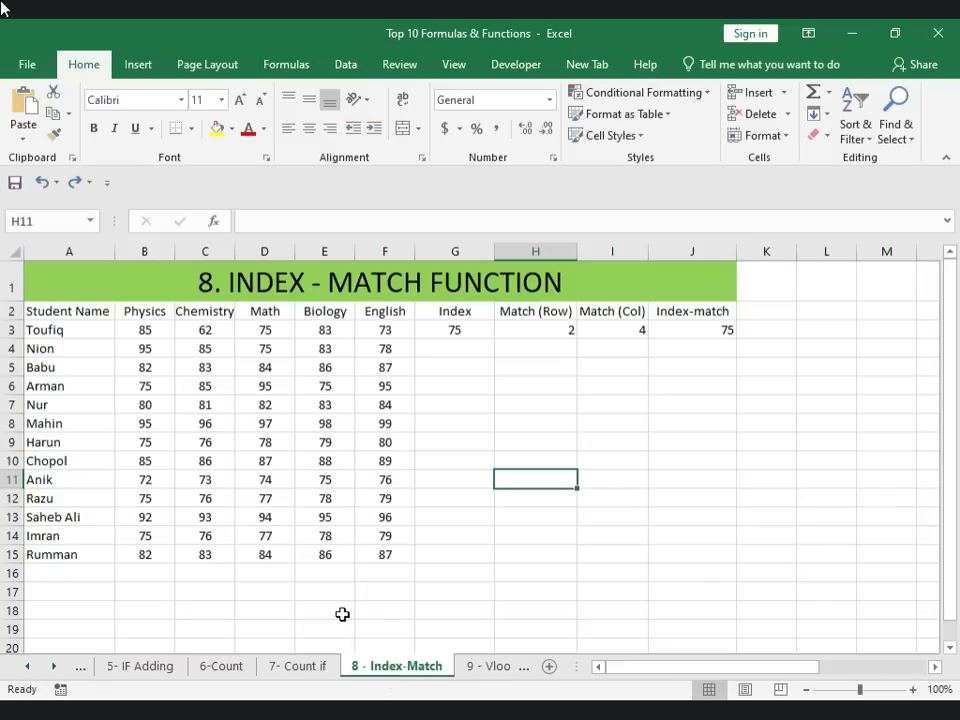
pyautogui.click(452, 330)
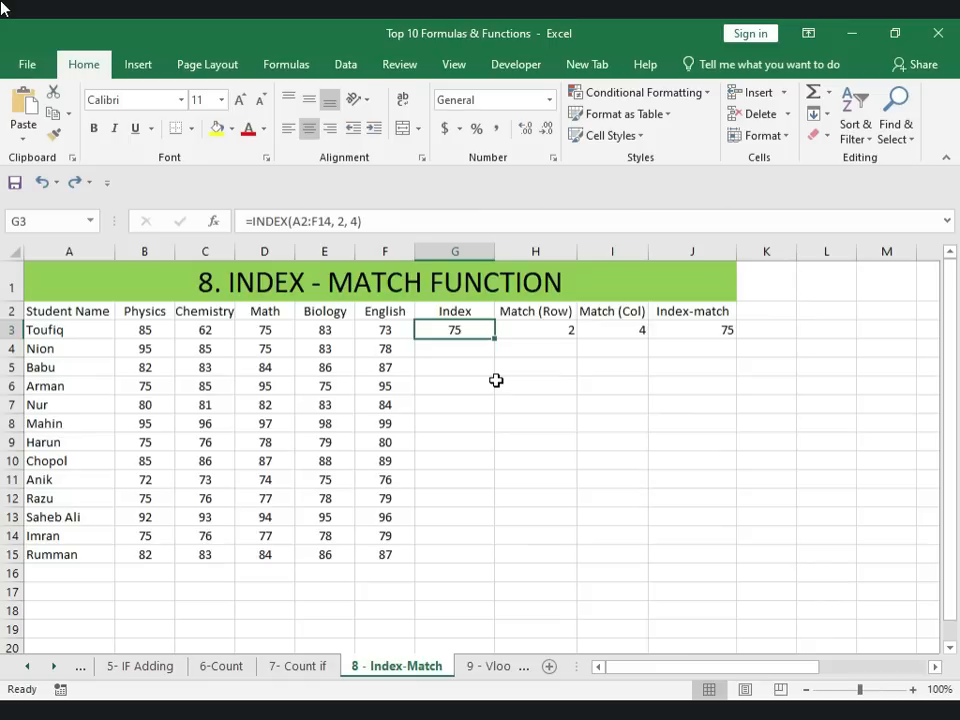
pyautogui.doubleClick(447, 330)
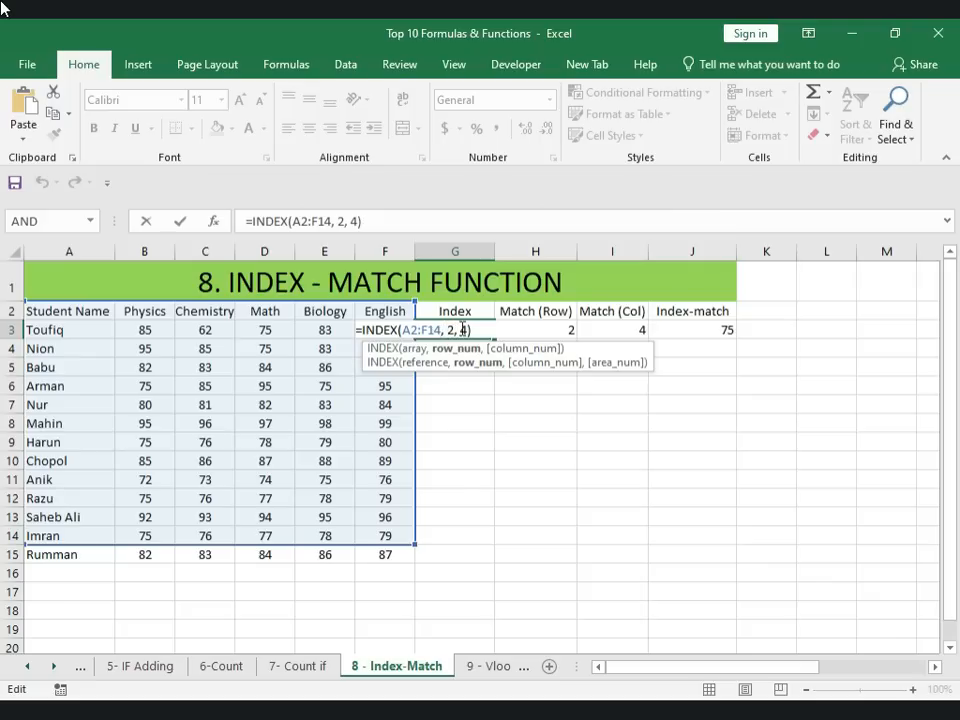
pyautogui.click(465, 330)
pyautogui.hotkey('ctrl', 'Return')
pyautogui.click(454, 330)
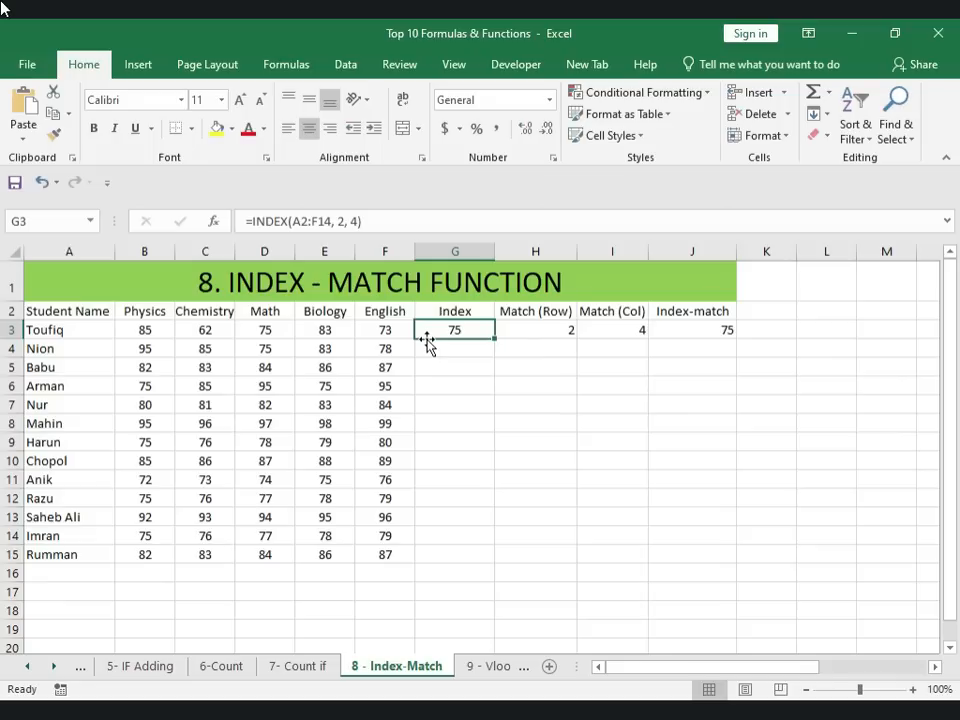
# Step: Examine the lookup value, lookup array and match type of the row MATCH formula in H3
pyautogui.click(536, 334)
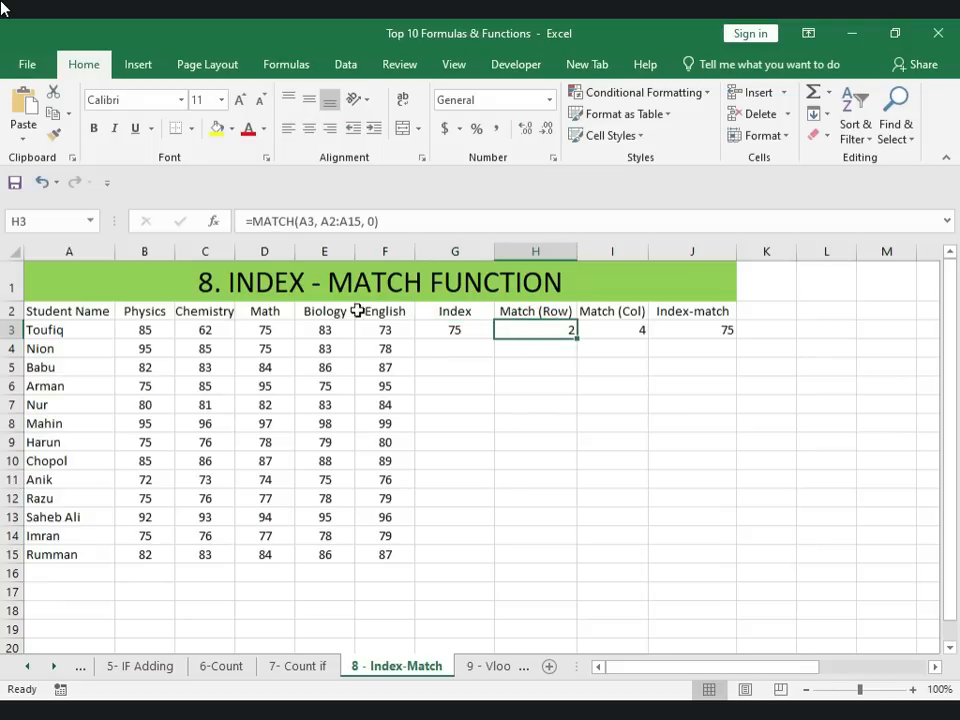
pyautogui.doubleClick(512, 331)
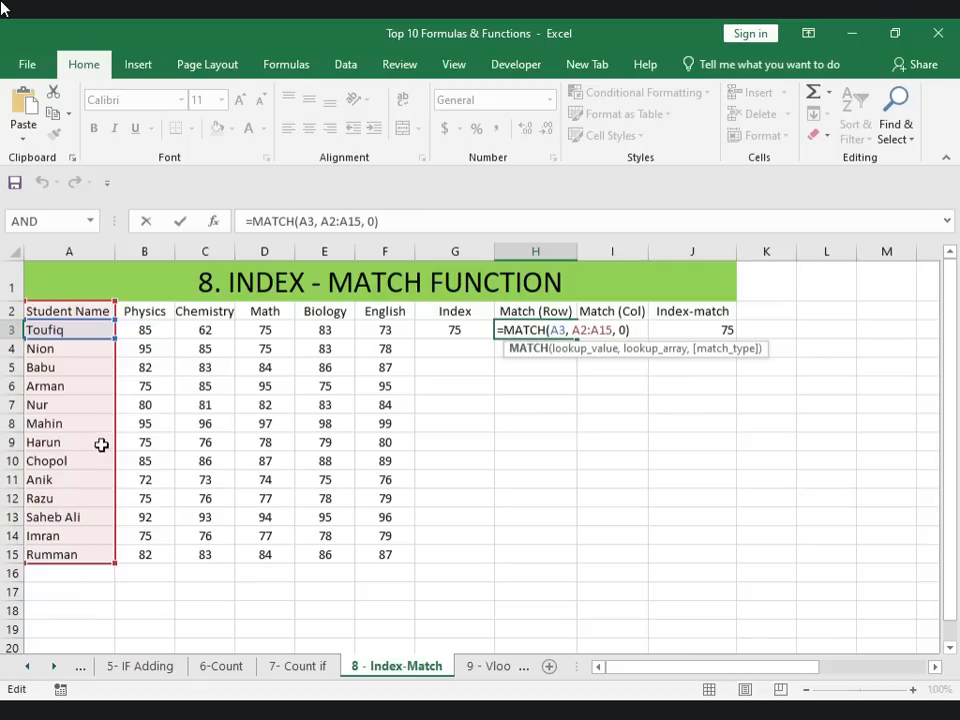
pyautogui.click(625, 330)
pyautogui.press('Return')
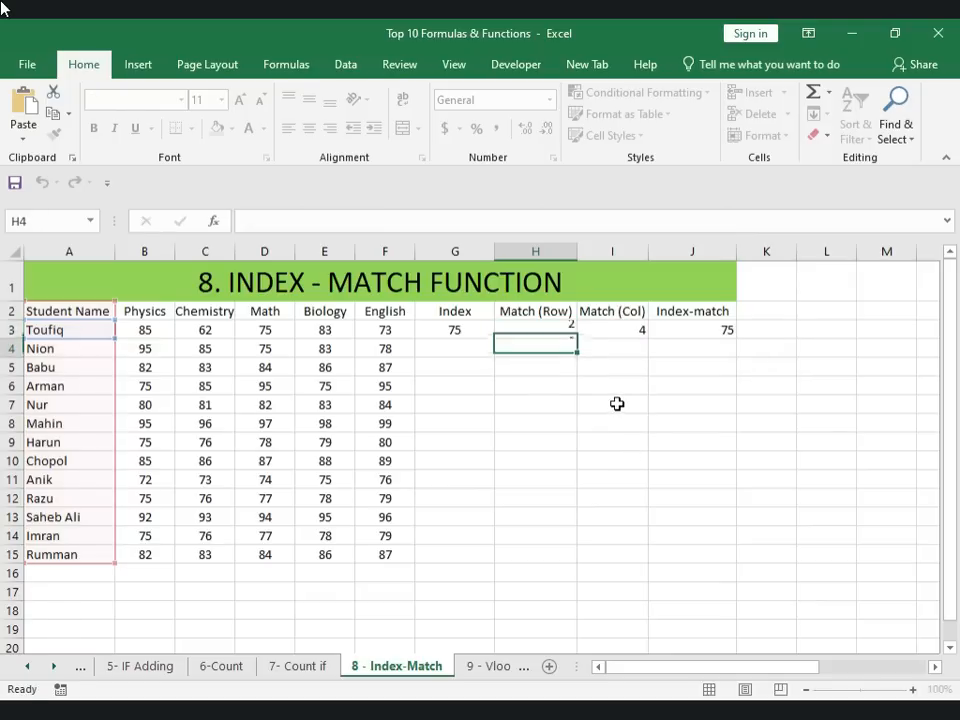
pyautogui.click(553, 330)
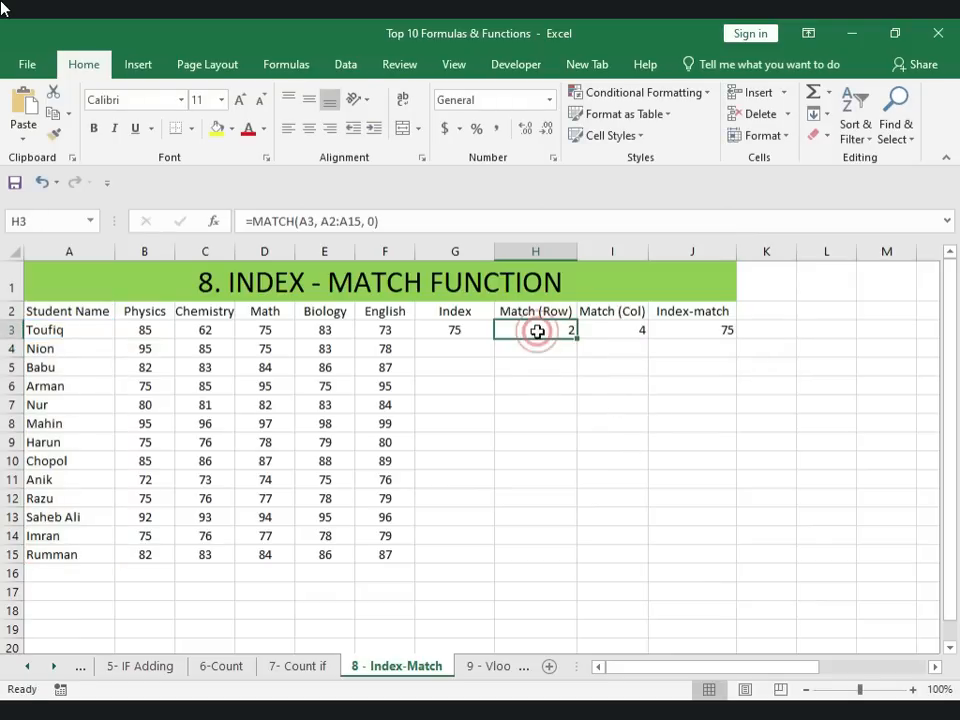
pyautogui.doubleClick(536, 330)
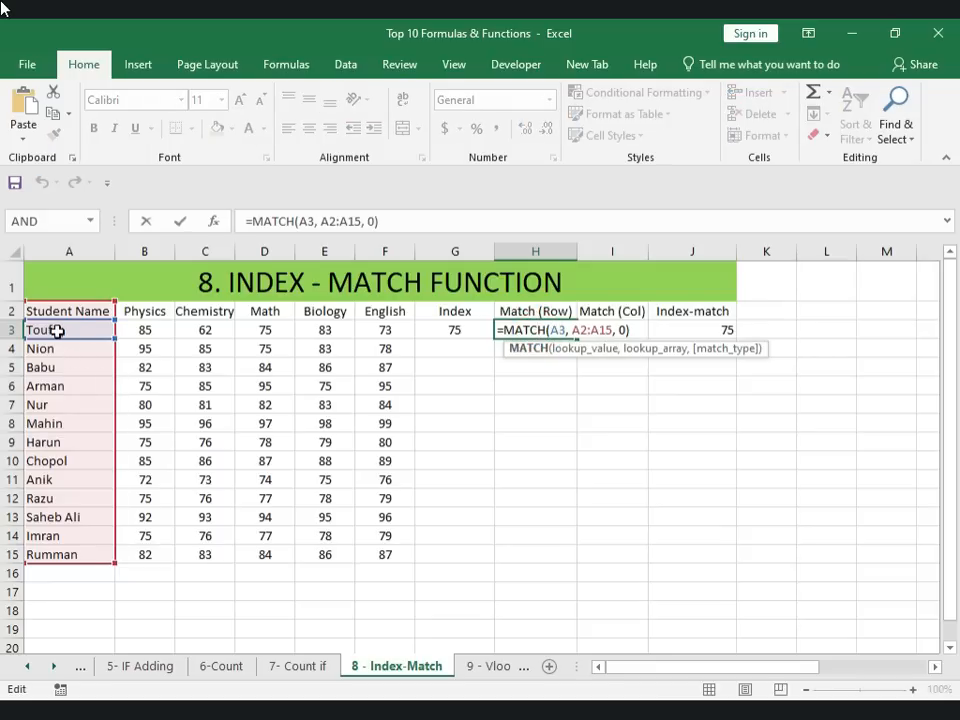
pyautogui.press('Return')
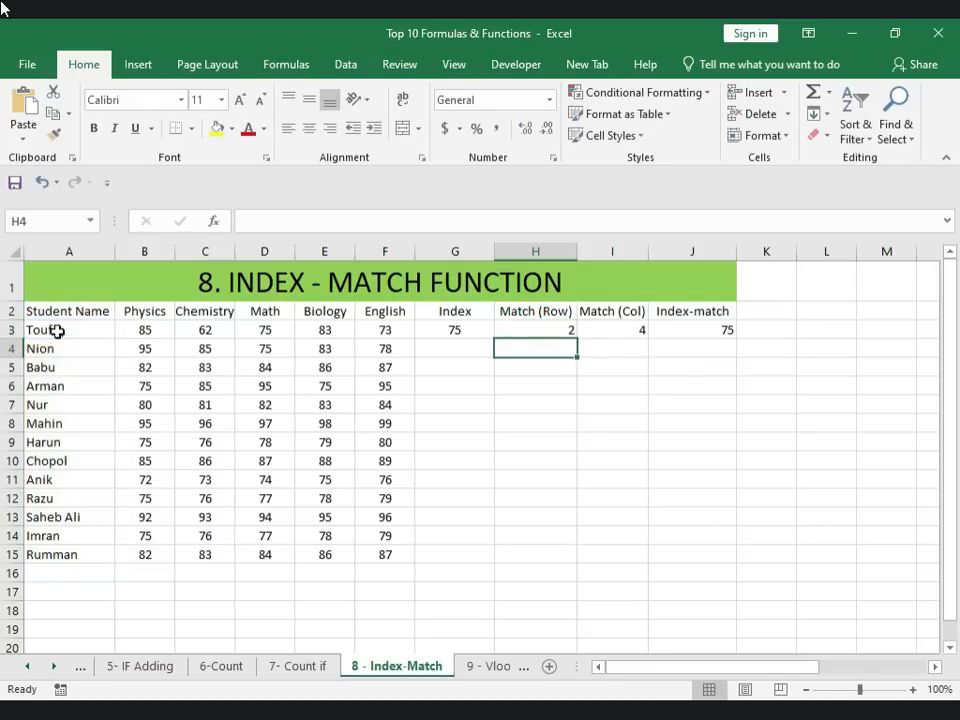
# Step: Compare the column MATCH formula in I3 with the row MATCH in H3, and inspect the ranges it references
pyautogui.click(622, 329)
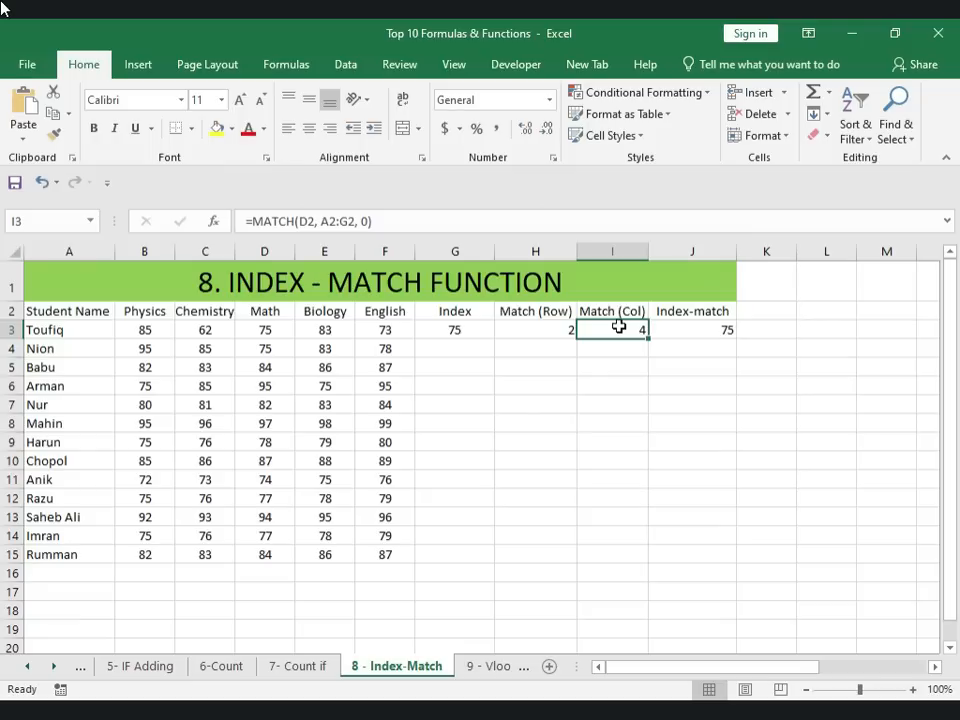
pyautogui.click(534, 333)
pyautogui.doubleClick(620, 329)
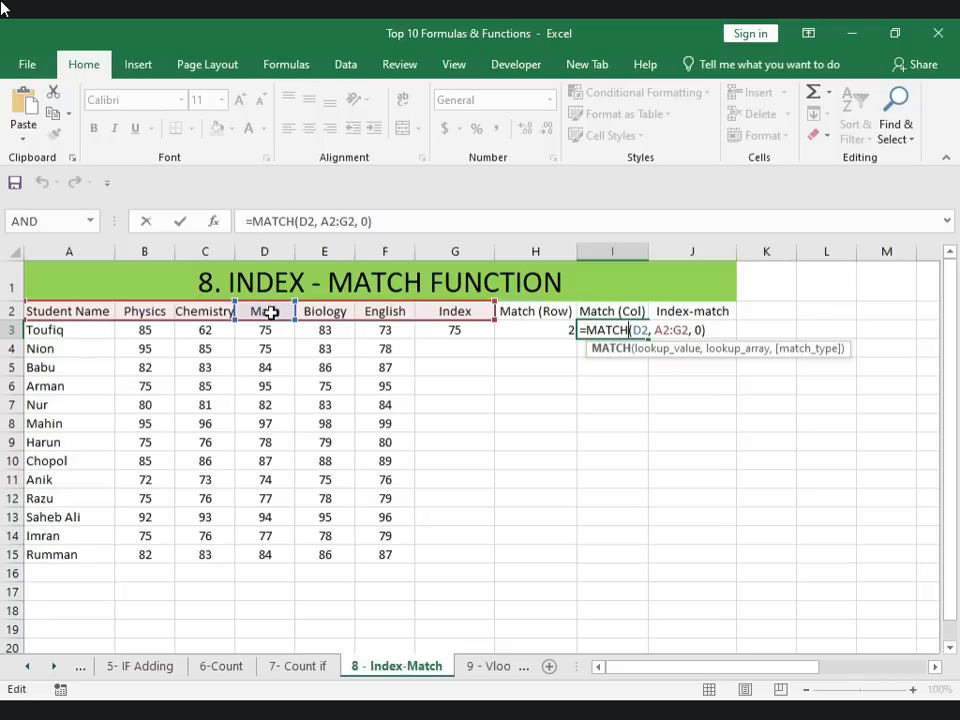
pyautogui.press('Return')
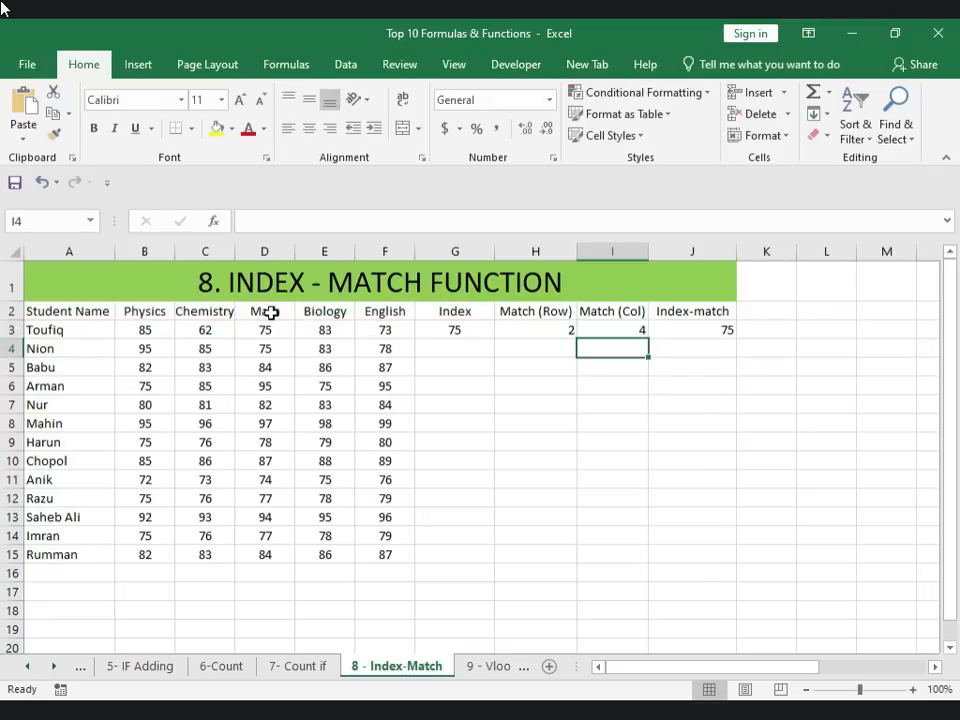
# Step: Examine how the combined formula in J3 nests the two MATCH functions inside INDEX, and check it against the Math mark in D3
pyautogui.doubleClick(692, 330)
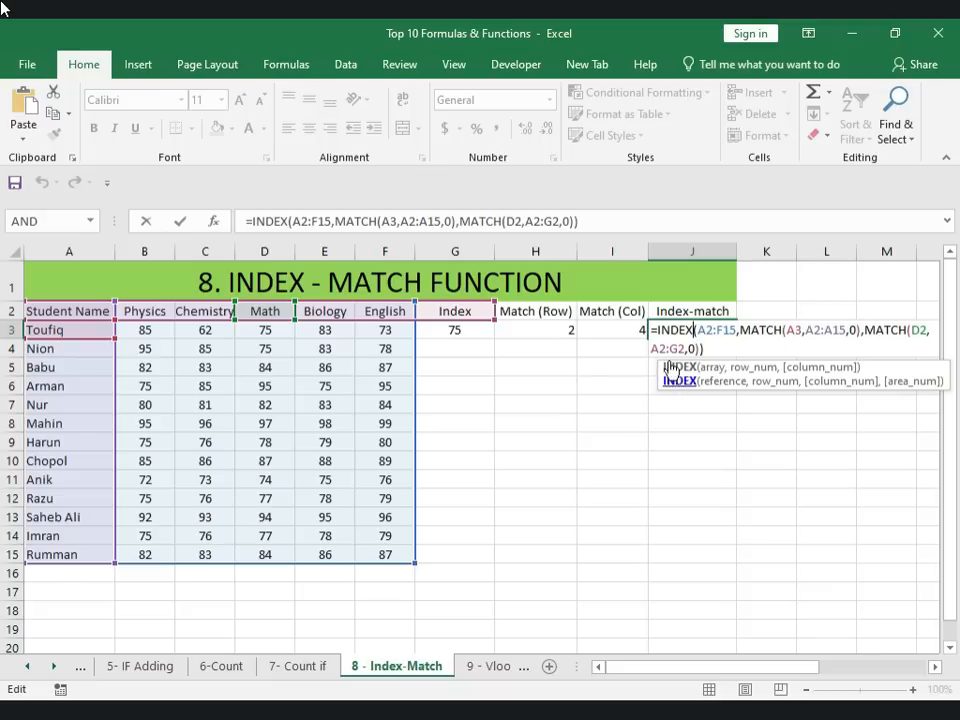
pyautogui.moveTo(858, 333); pyautogui.dragTo(699, 348)
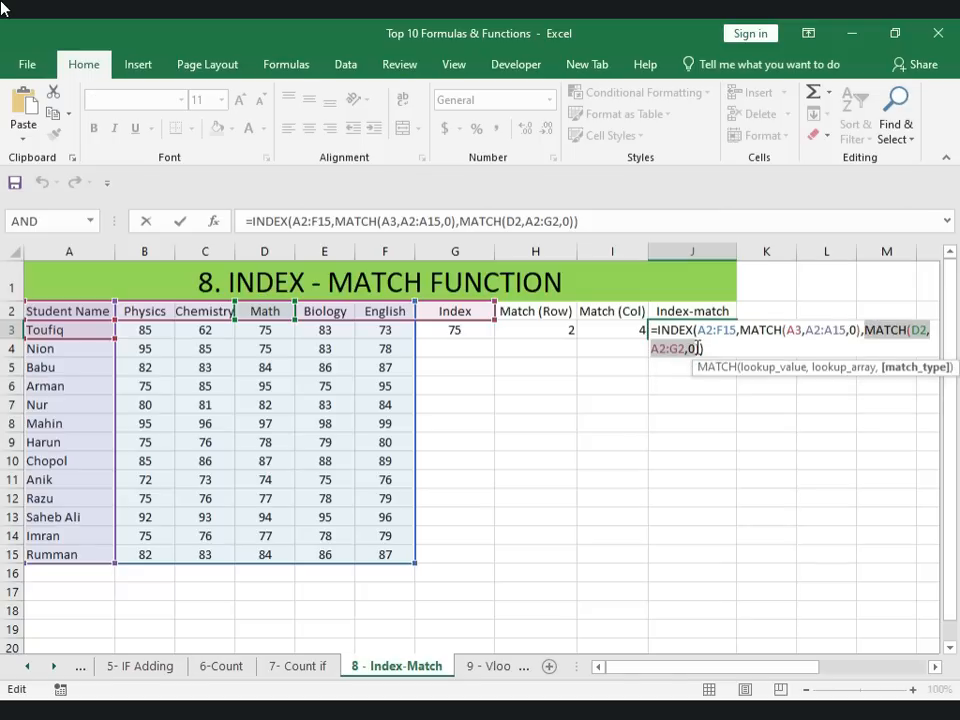
pyautogui.press('Return')
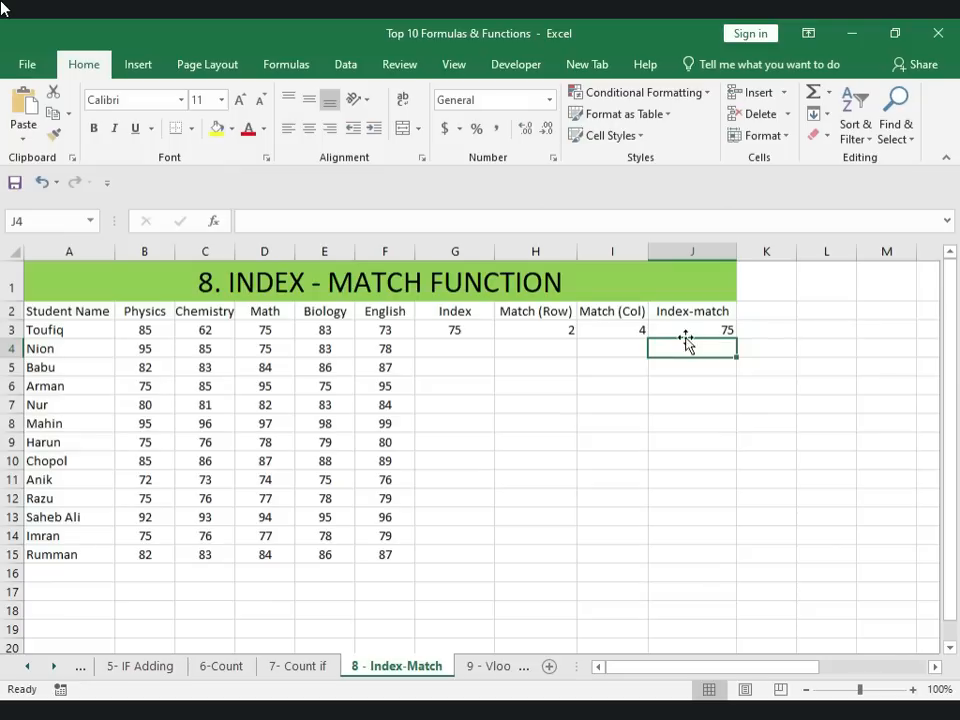
pyautogui.click(714, 330)
pyautogui.doubleClick(714, 330)
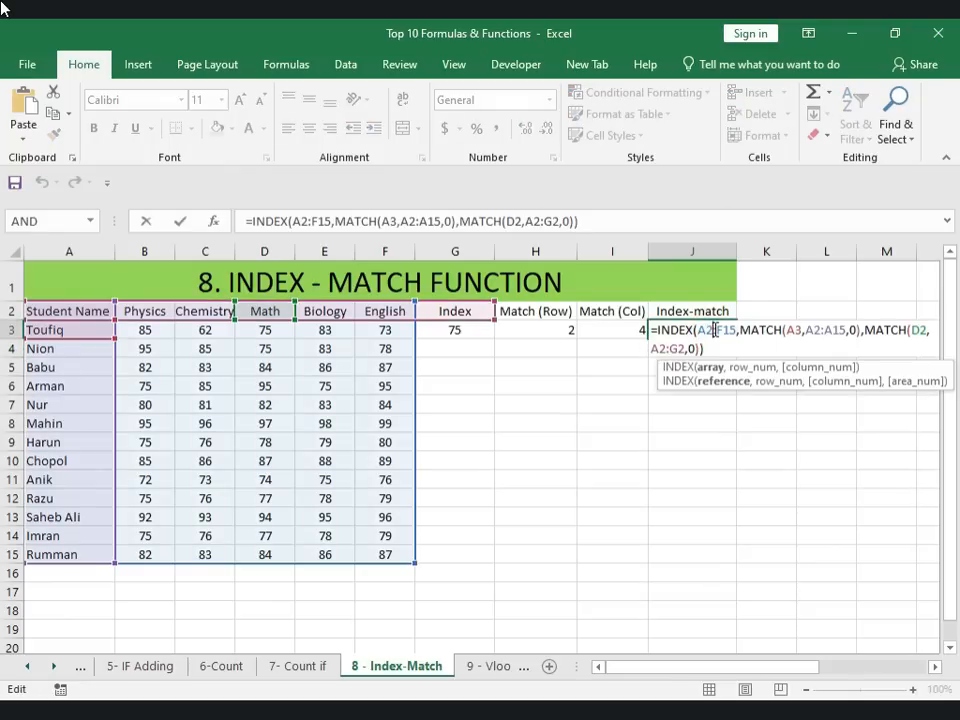
pyautogui.click(272, 330)
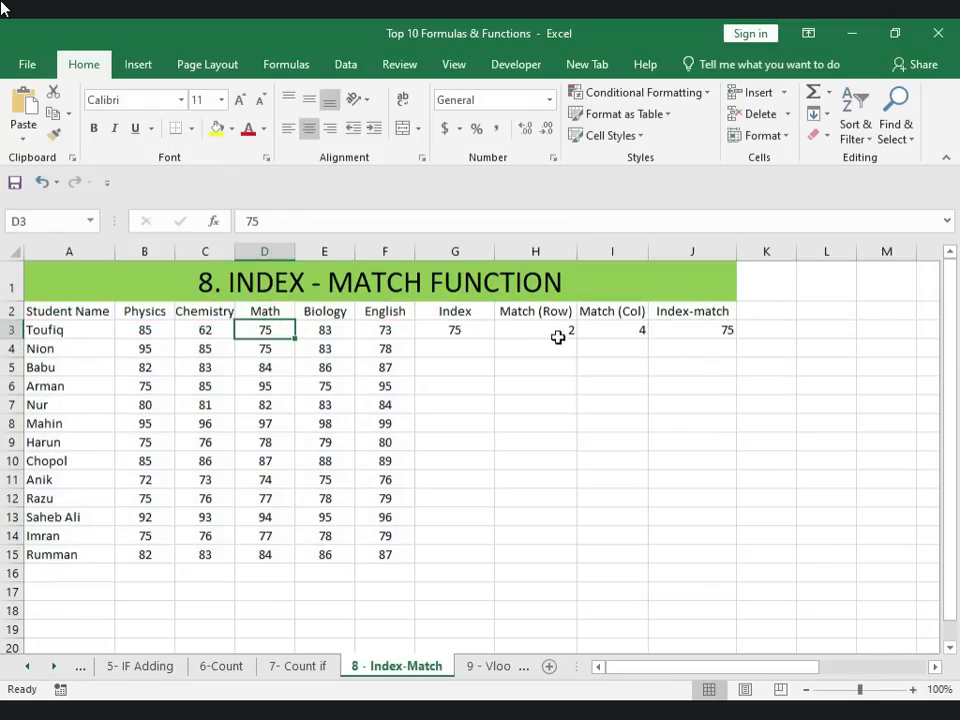
# Step: Fill the Index, Match (Row), Match (Col) and Index-match formulas in G3:J3 down through row 15
pyautogui.moveTo(458, 330); pyautogui.dragTo(709, 324)
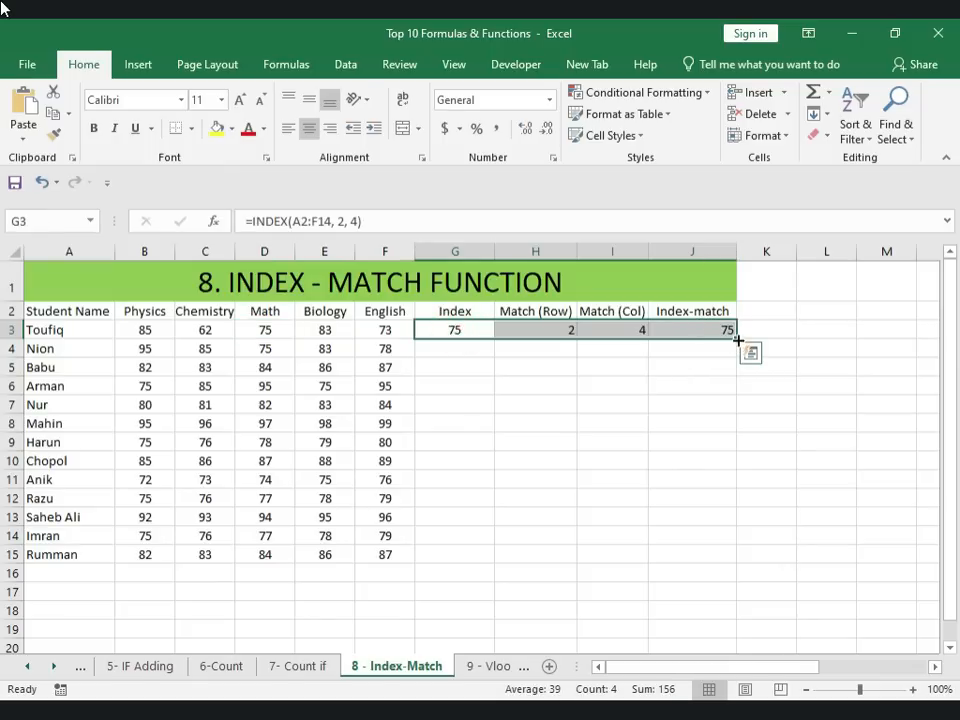
pyautogui.doubleClick(738, 341)
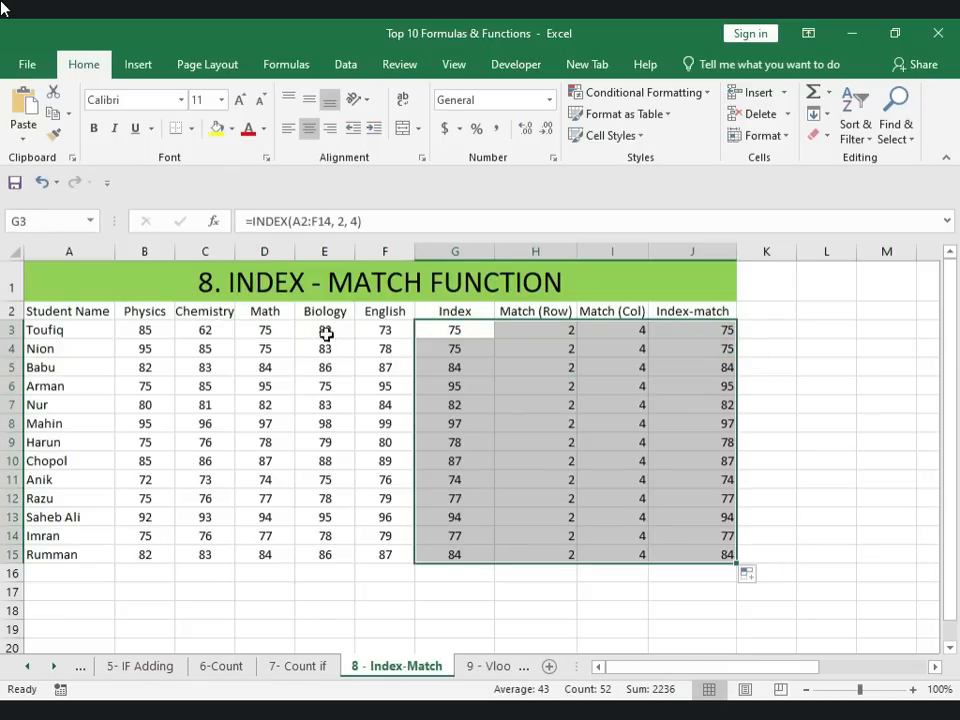
pyautogui.click(246, 282)
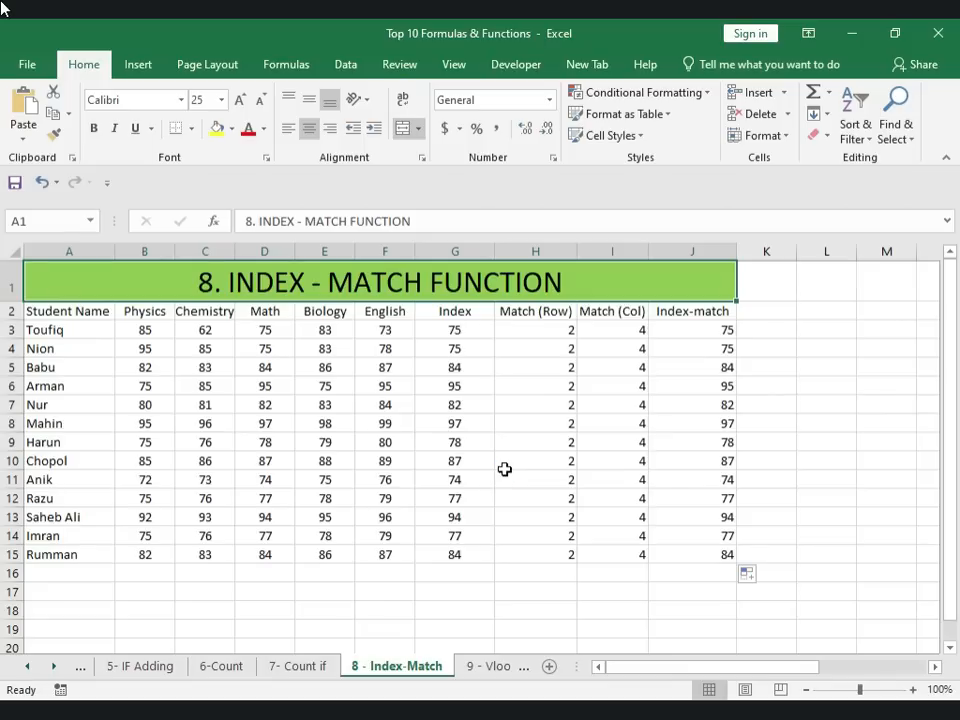
# Step: Open the 9 - Vlookup worksheet and examine the table array, column index and range lookup arguments of the VLOOKUP formula in G3
pyautogui.click(489, 665)
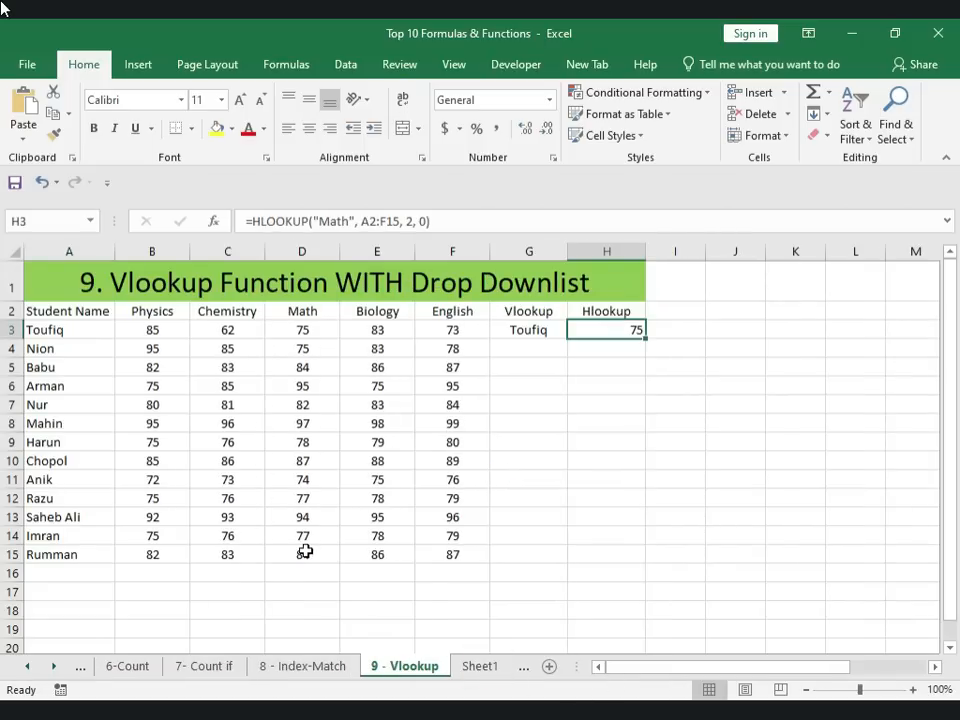
pyautogui.click(525, 329)
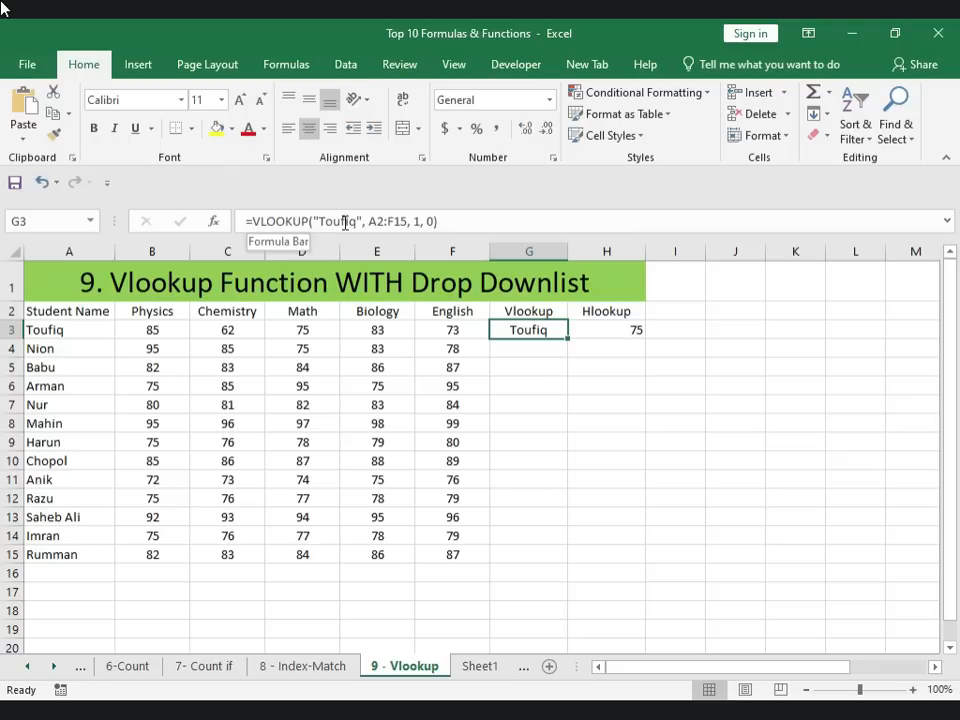
pyautogui.moveTo(365, 221); pyautogui.dragTo(408, 221)
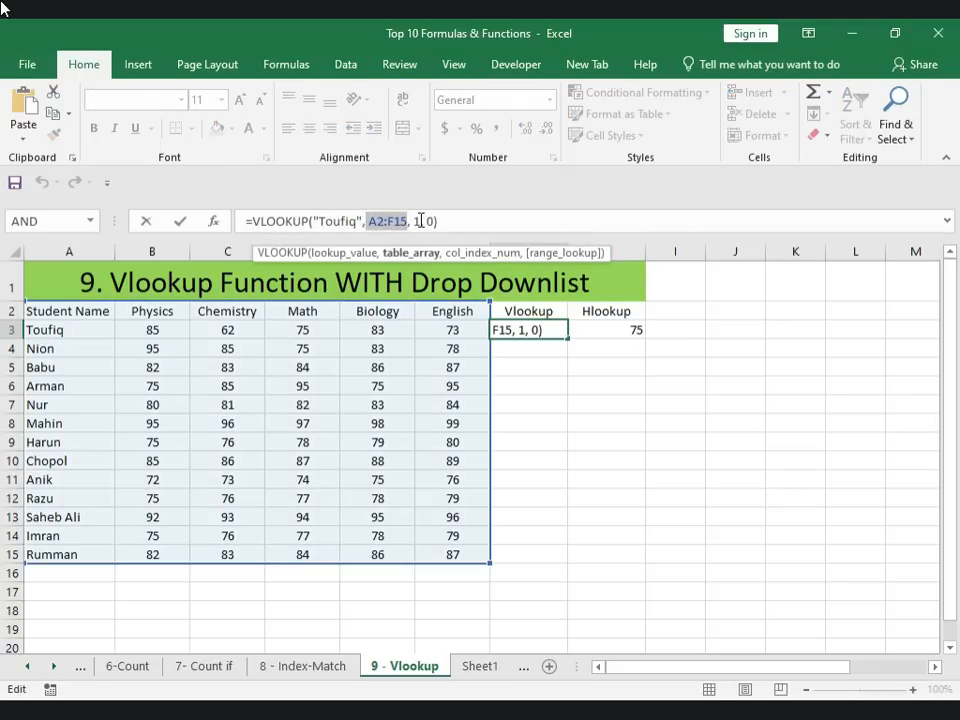
pyautogui.click(420, 221)
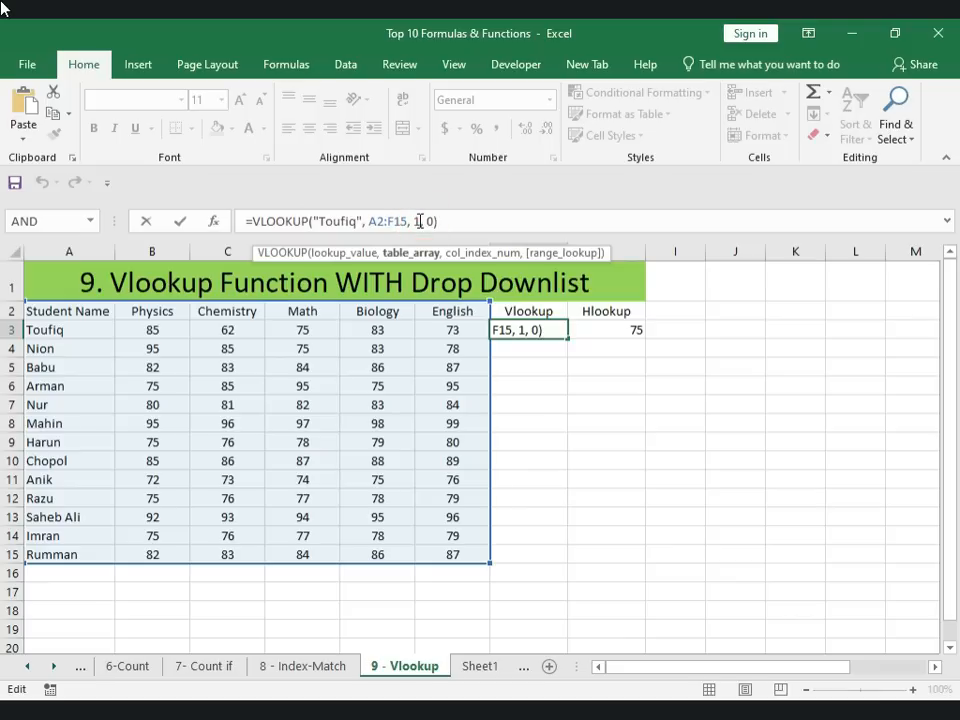
pyautogui.doubleClick(420, 221)
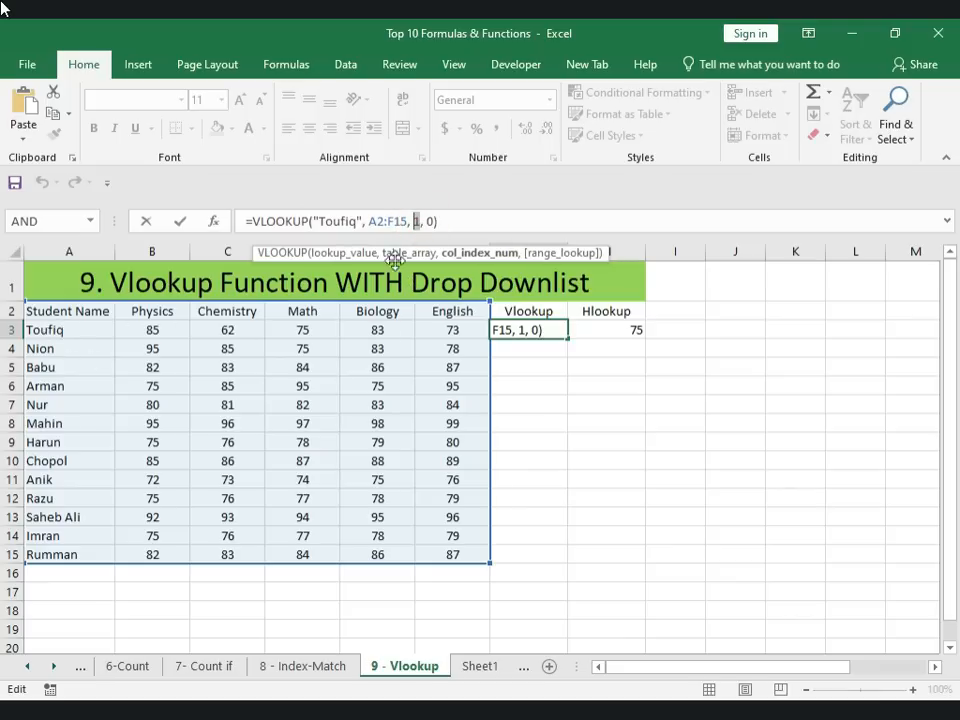
pyautogui.doubleClick(431, 221)
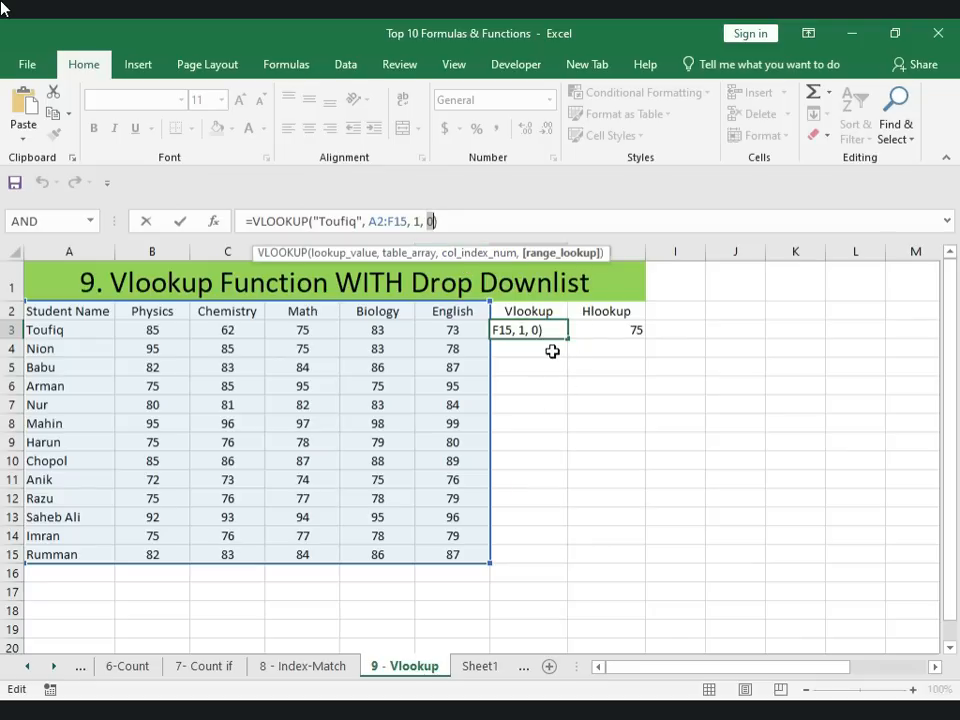
pyautogui.press('Return')
# Step: Fill the Vlookup and Hlookup formulas in G3:H3 down through row 15, and clear the Vlookup cells G5:G15
pyautogui.moveTo(553, 329); pyautogui.dragTo(652, 566)
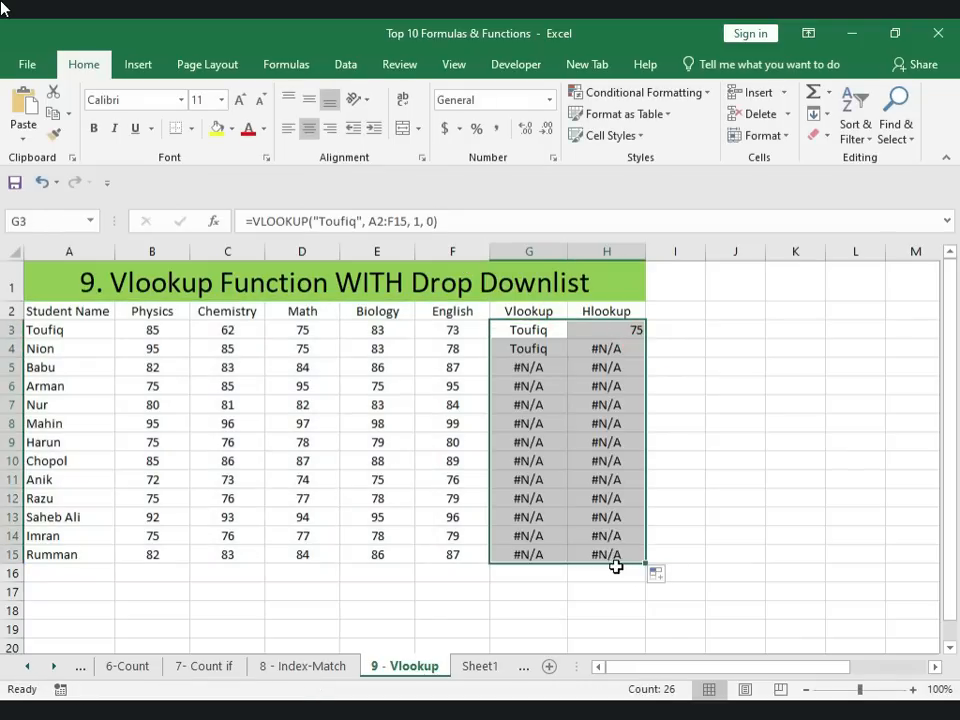
pyautogui.click(528, 346)
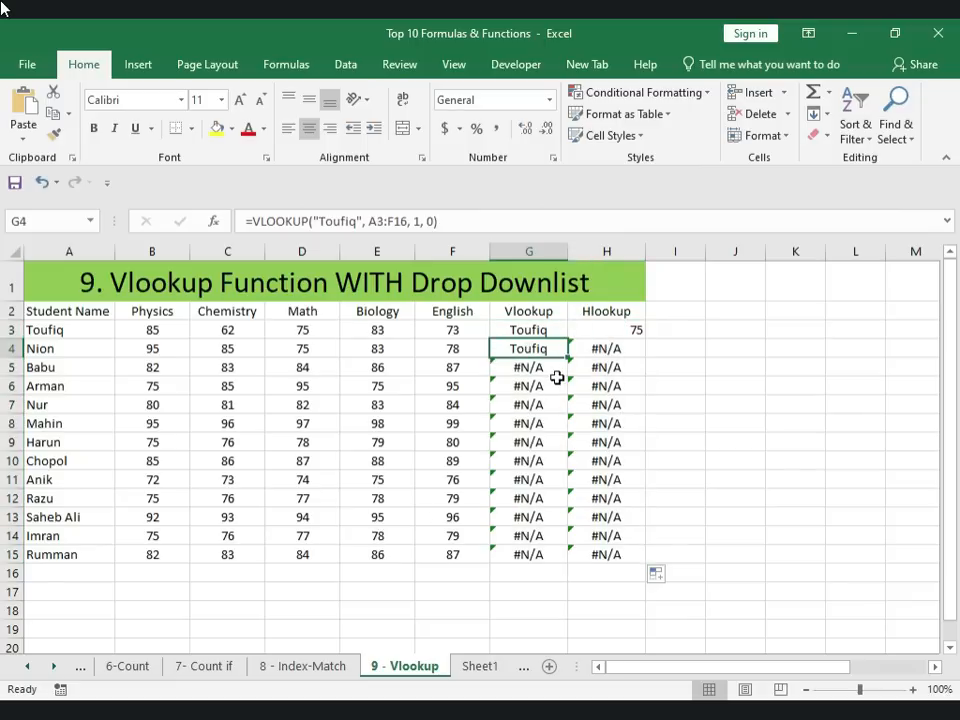
pyautogui.moveTo(514, 366); pyautogui.dragTo(521, 549)
pyautogui.press('Delete')
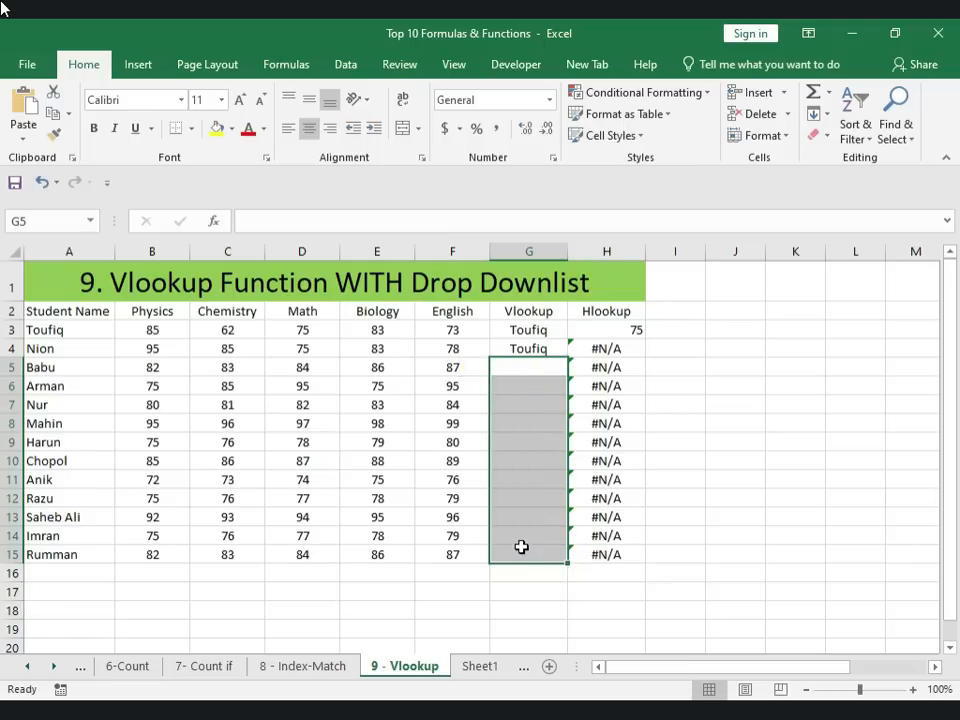
# Step: Clear the Hlookup cells H4:H15 on the 9 - Vlookup worksheet
pyautogui.moveTo(598, 352); pyautogui.dragTo(607, 554)
pyautogui.press('Delete')
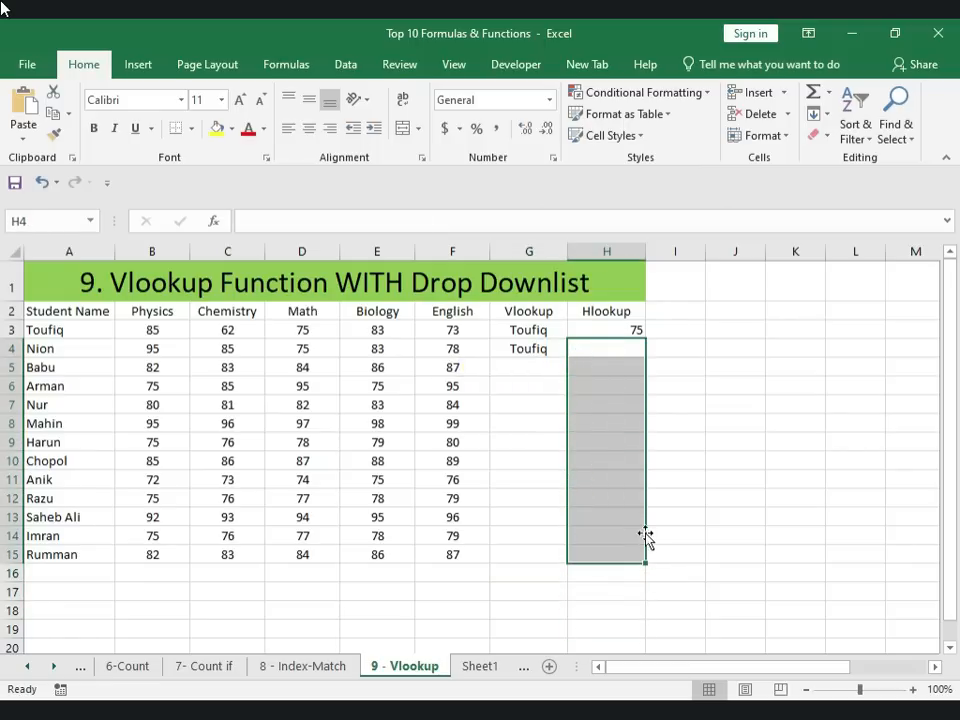
pyautogui.click(630, 442)
pyautogui.click(521, 447)
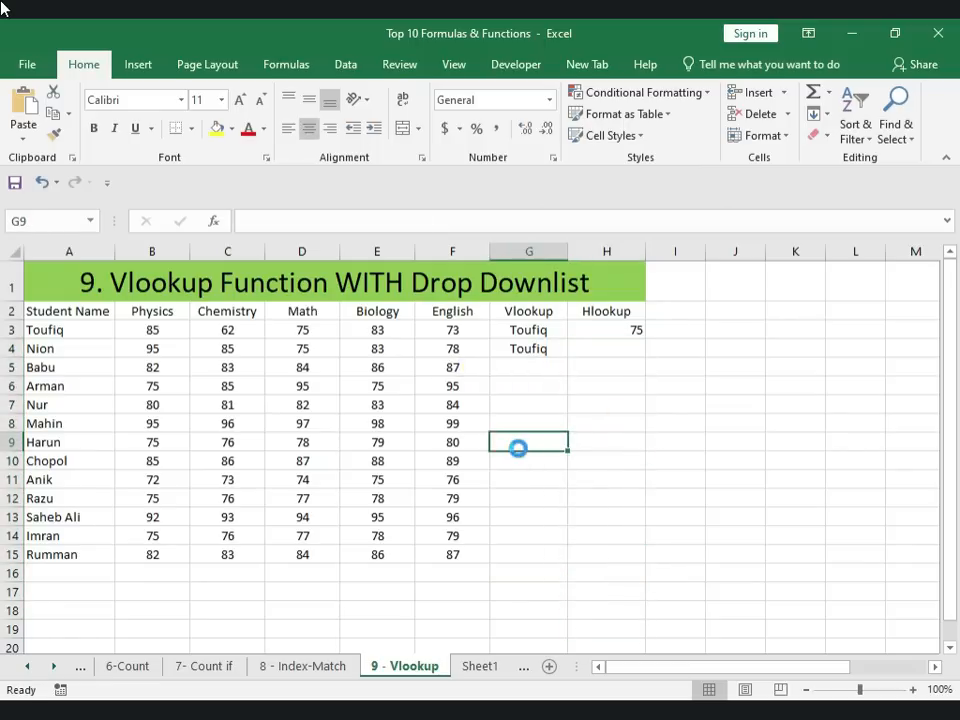
# Step: Open Sheet1 and examine the existing pivot table with its Student Name filter and subject sums
pyautogui.click(480, 667)
pyautogui.click(274, 496)
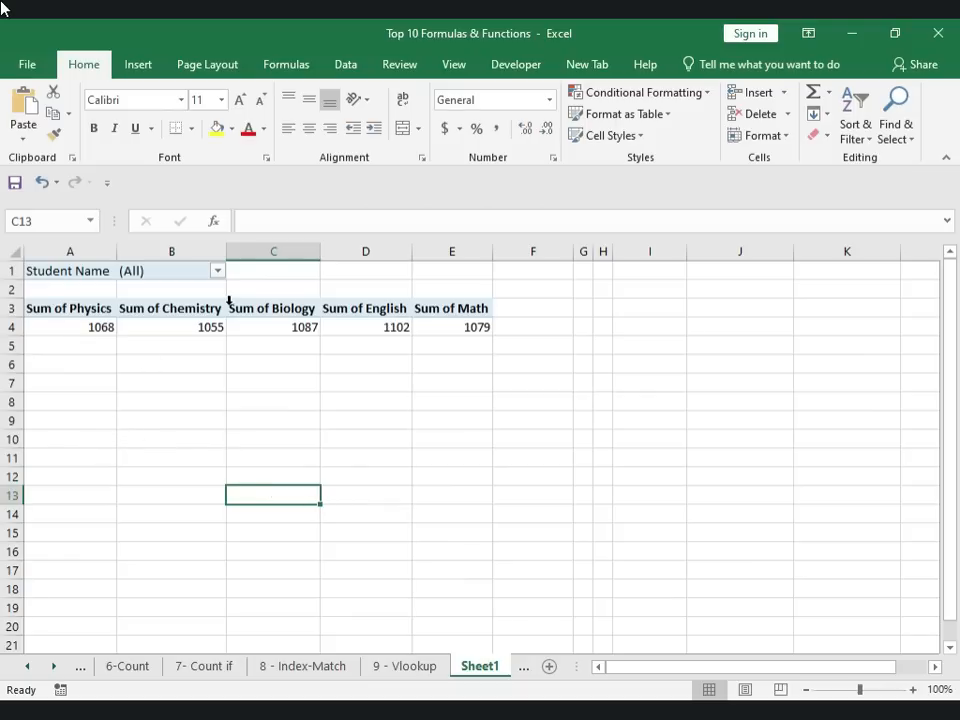
pyautogui.click(208, 455)
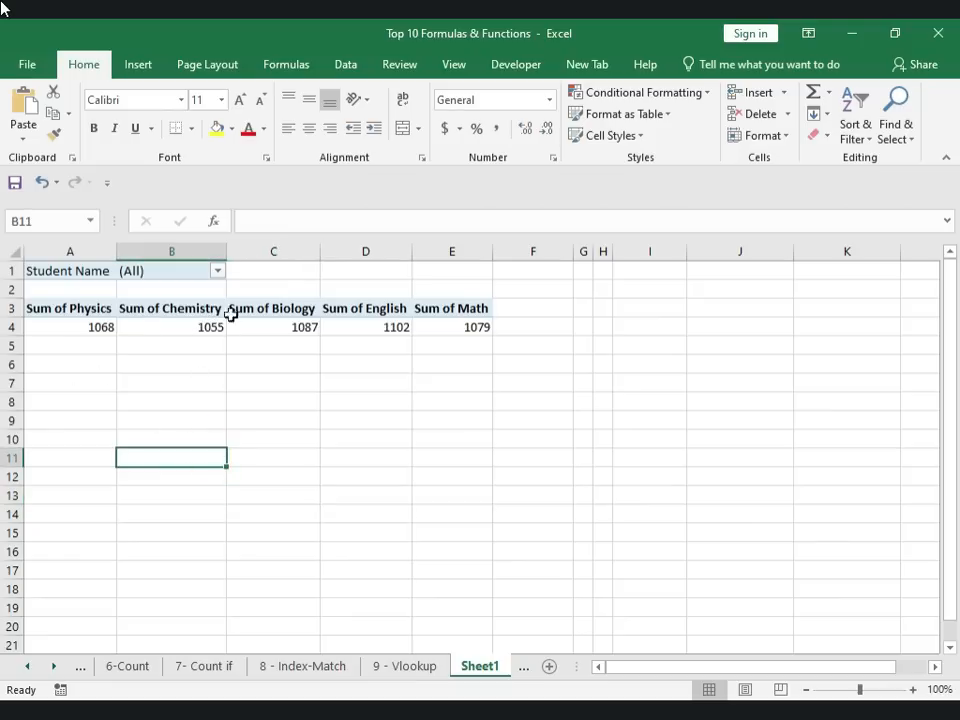
# Step: Move Sheet1 to the end of the workbook, after the 10 - Pivot Table worksheet
pyautogui.click(398, 670)
pyautogui.click(488, 668)
pyautogui.rightClick(484, 668)
pyautogui.click(519, 678)
pyautogui.moveTo(517, 673); pyautogui.dragTo(520, 671)
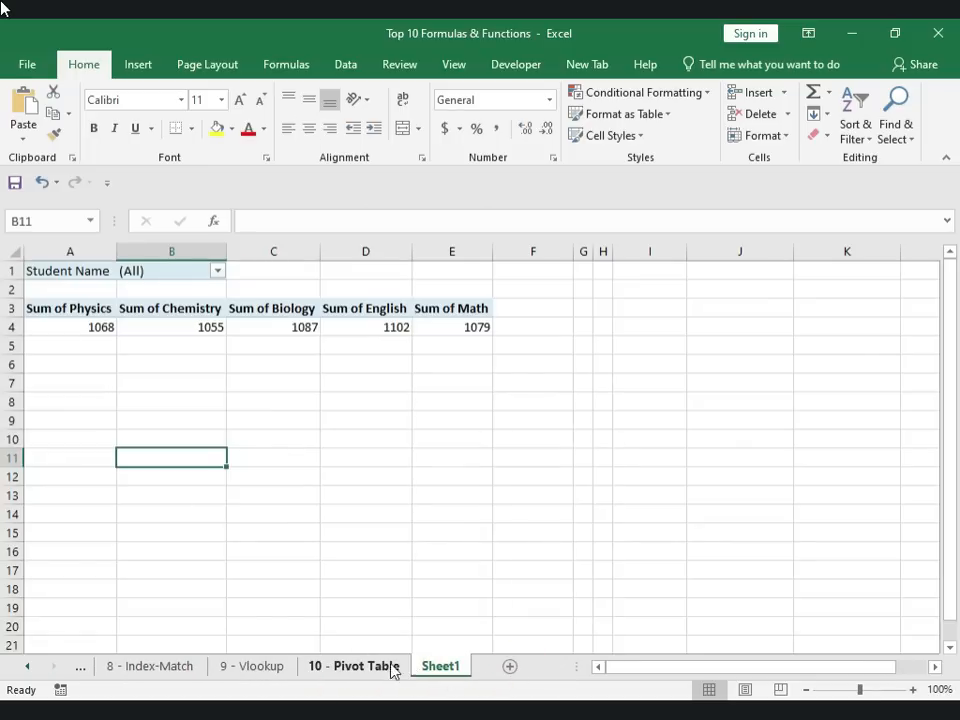
# Step: Select the title cell A1 on the 10 - Pivot Table worksheet and delete the old pivot sheet Sheet1
pyautogui.click(370, 668)
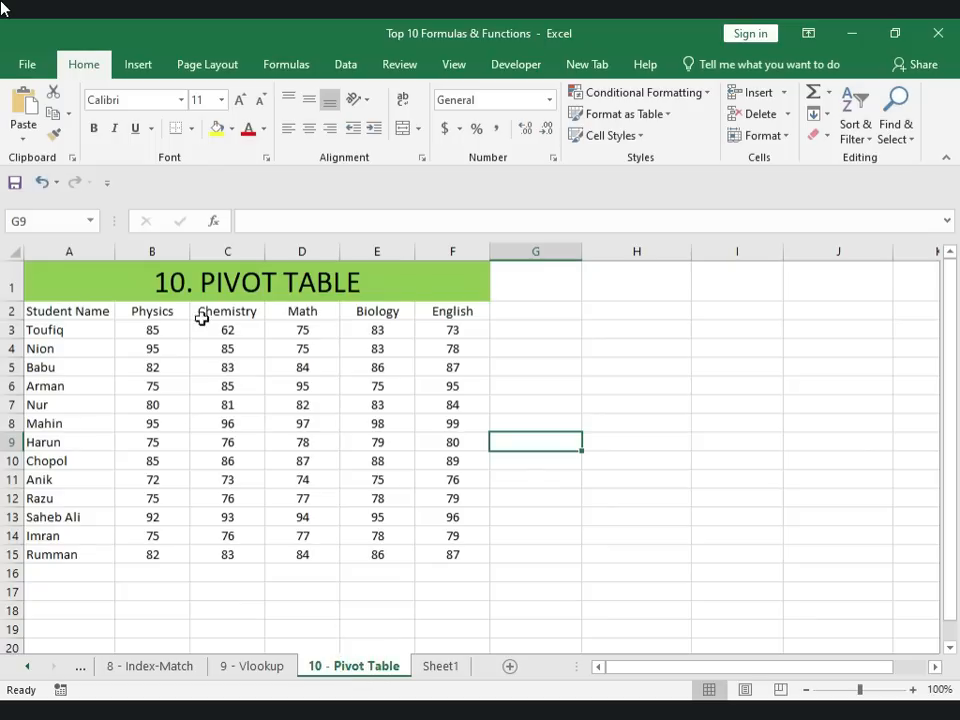
pyautogui.click(193, 283)
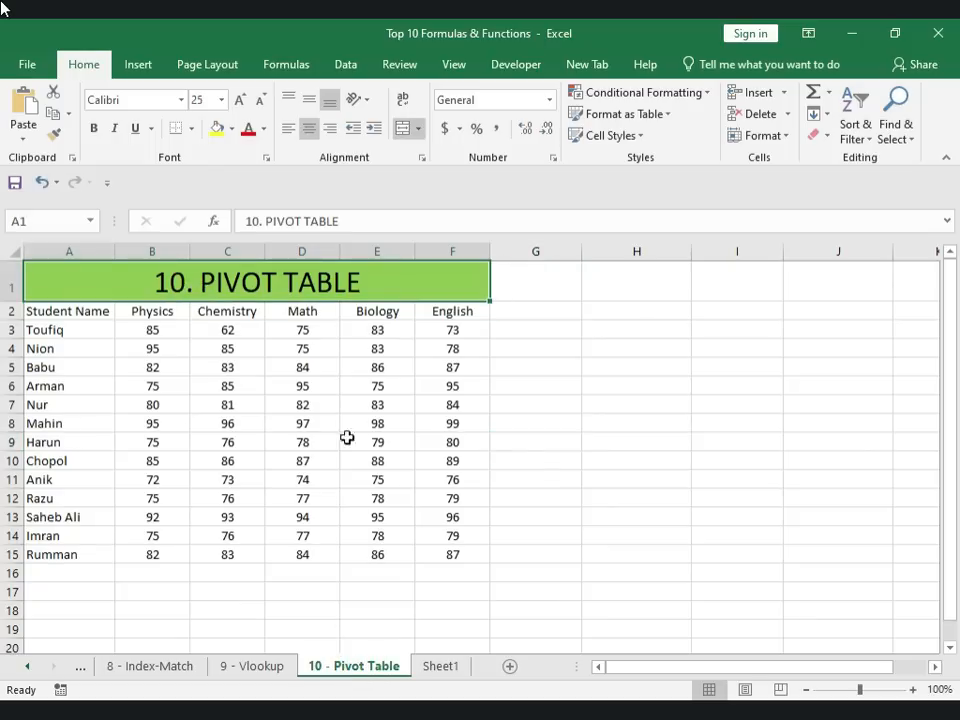
pyautogui.click(440, 670)
pyautogui.rightClick(441, 668)
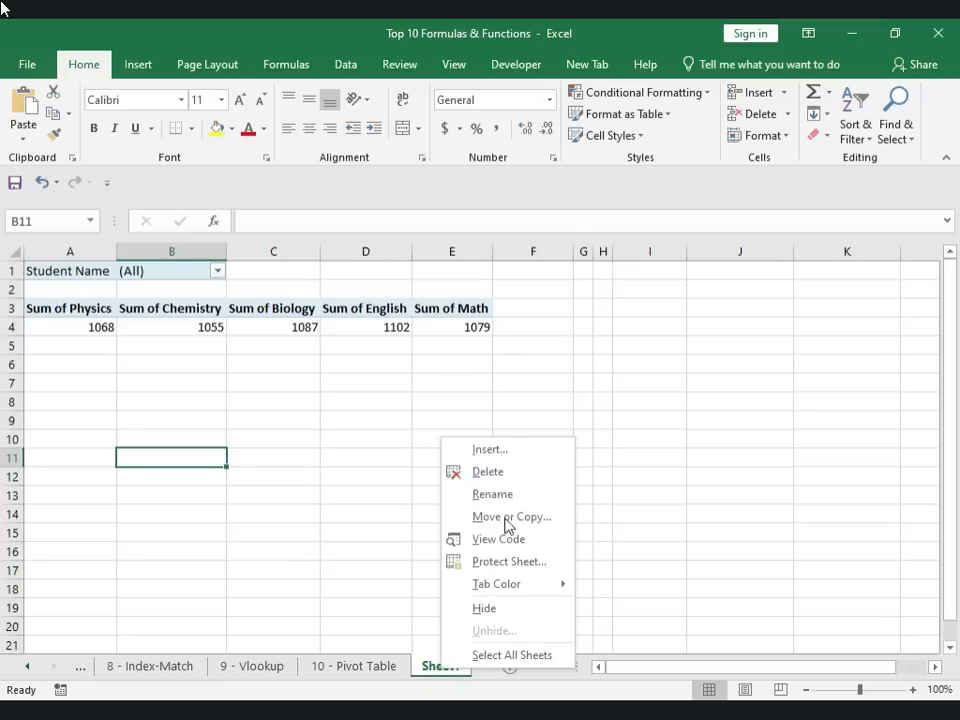
pyautogui.click(488, 471)
pyautogui.click(446, 420)
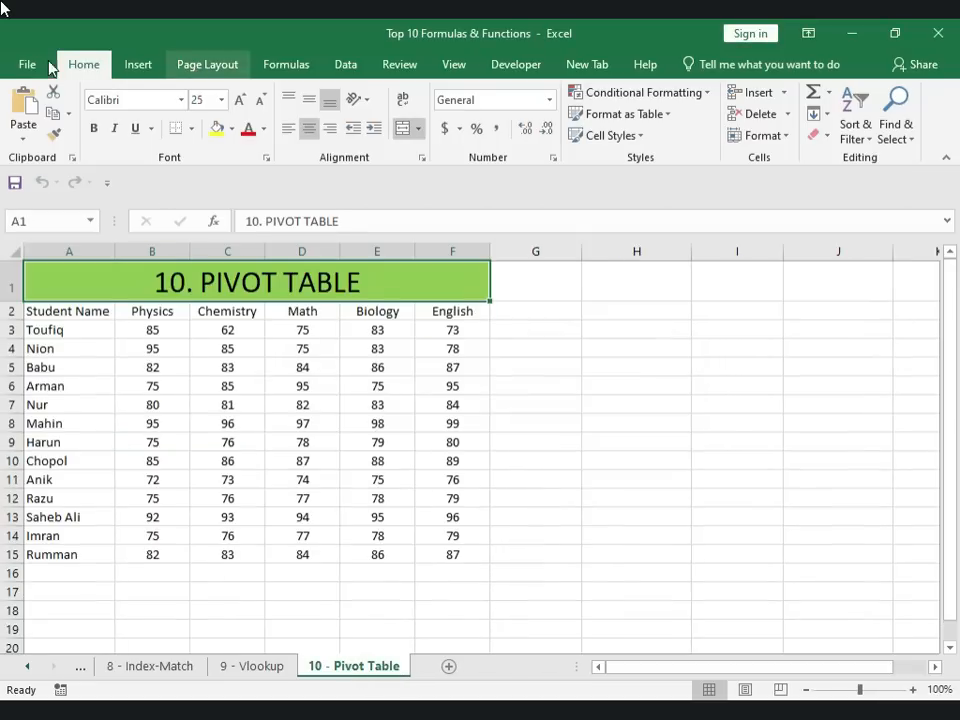
# Step: Create a PivotTable from the range '10 - Pivot Table'!$A$2:$F$15 on a new worksheet
pyautogui.click(141, 73)
pyautogui.click(32, 118)
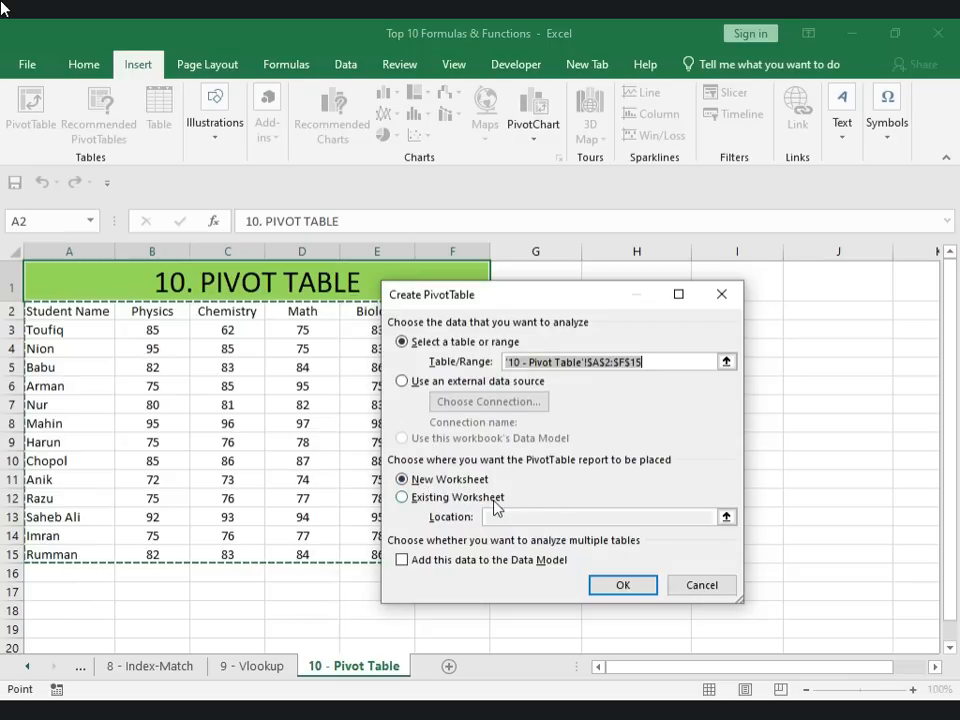
pyautogui.click(620, 585)
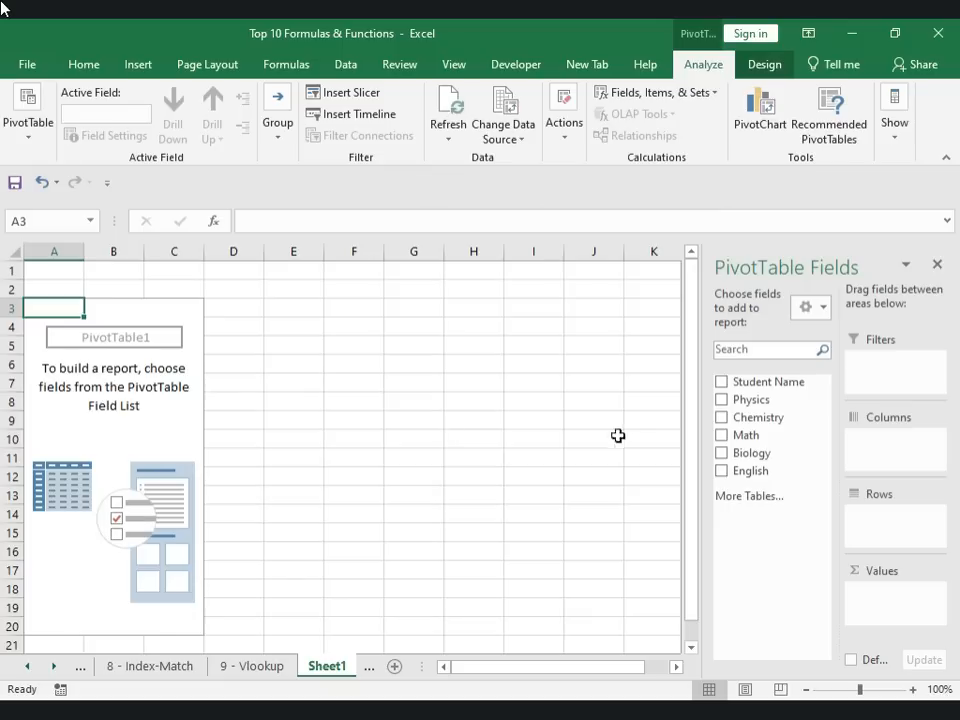
# Step: Place the Student Name field in the Rows area of the new pivot table
pyautogui.click(881, 446)
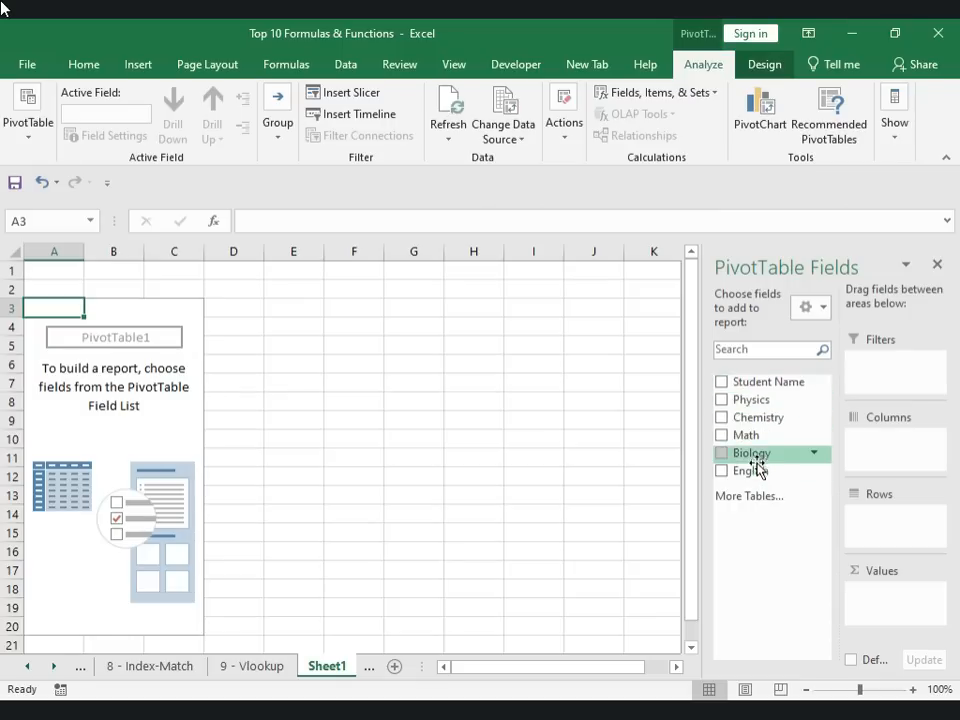
pyautogui.moveTo(755, 385); pyautogui.dragTo(896, 447)
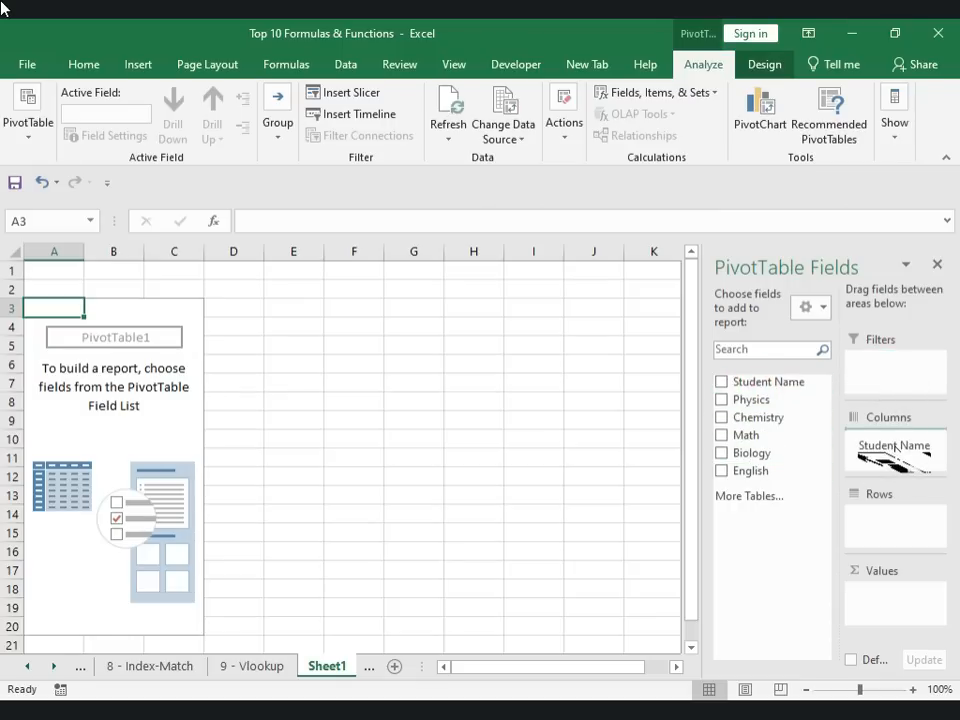
pyautogui.moveTo(896, 447); pyautogui.dragTo(903, 526)
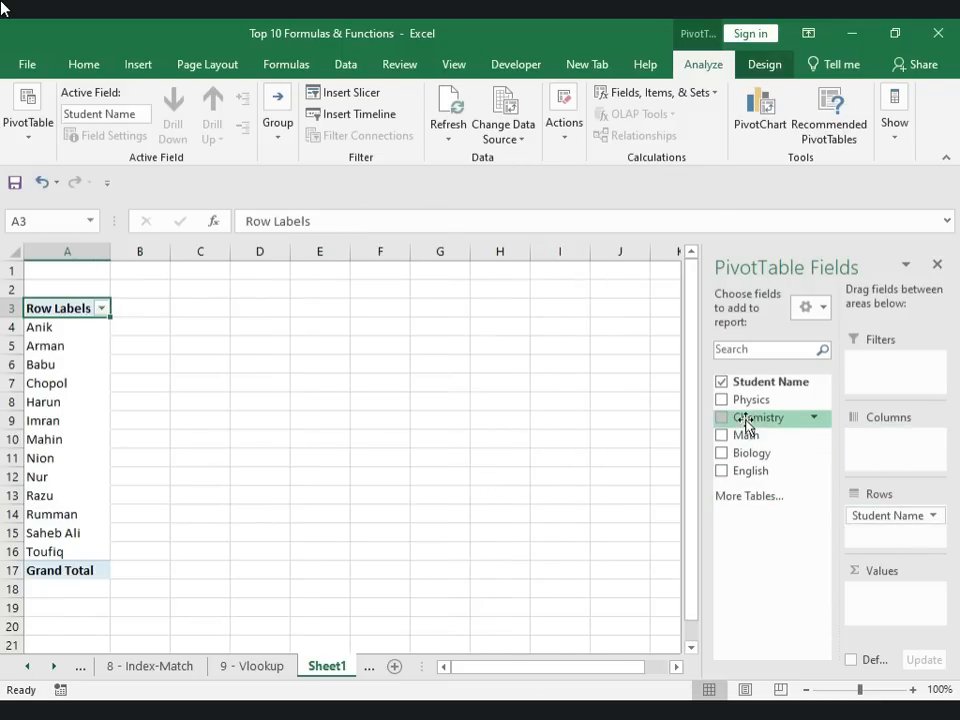
# Step: Add Physics, Chemistry, Math, Biology and English as summed Values, with Physics first, followed by English, Biology, Math and Chemistry
pyautogui.moveTo(746, 399); pyautogui.dragTo(893, 440)
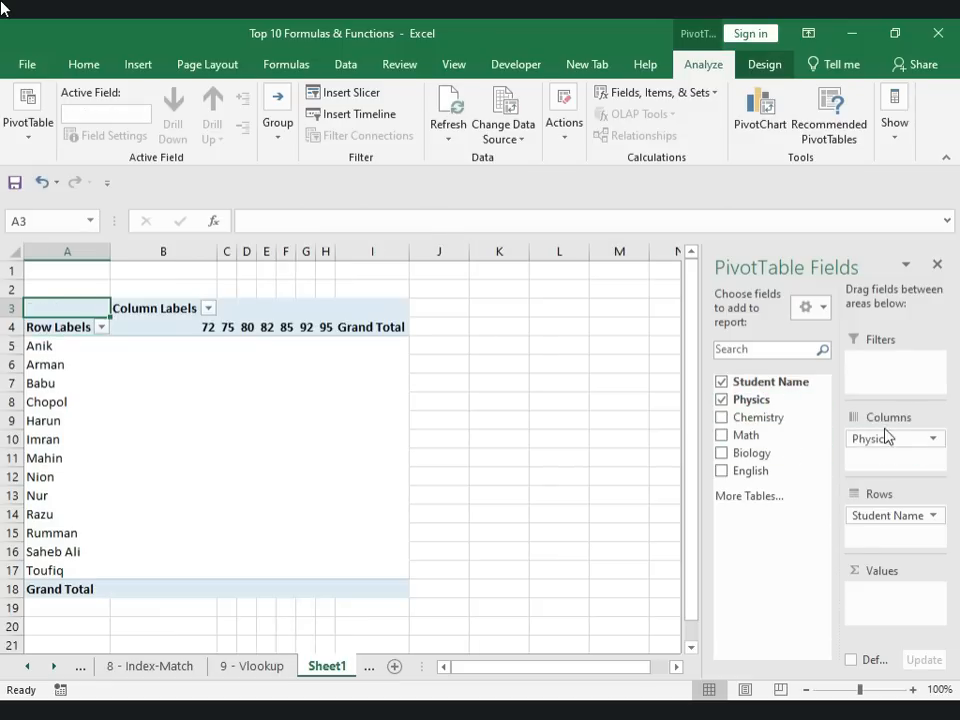
pyautogui.moveTo(879, 439); pyautogui.dragTo(868, 583)
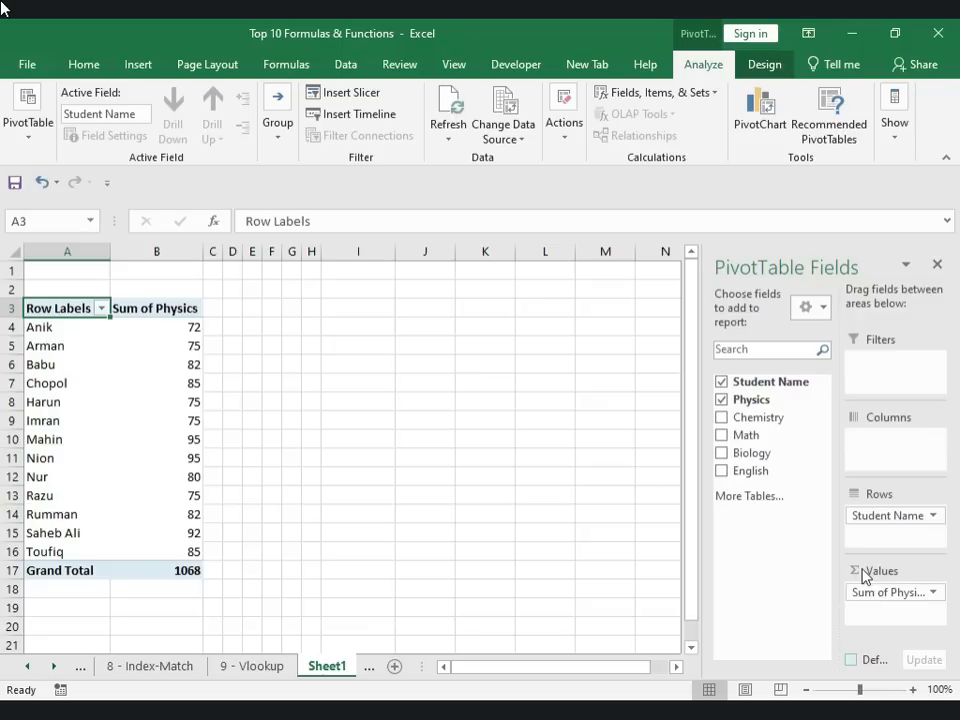
pyautogui.moveTo(741, 420); pyautogui.dragTo(883, 607)
pyautogui.moveTo(752, 453); pyautogui.dragTo(880, 595)
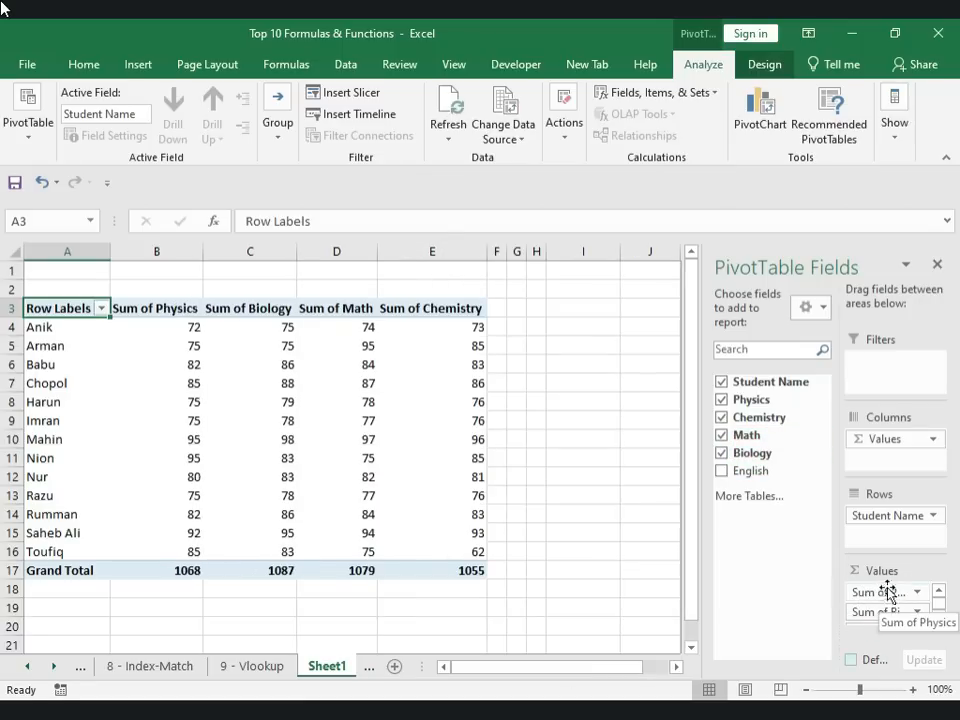
pyautogui.moveTo(745, 478); pyautogui.dragTo(895, 597)
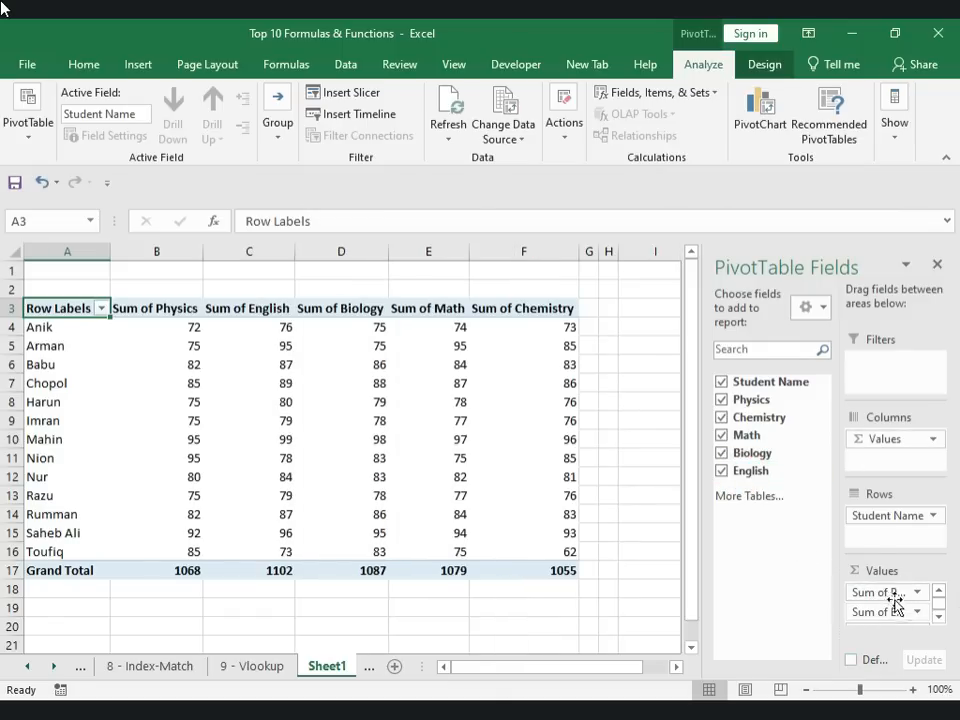
pyautogui.scroll(-3, 905, 615)
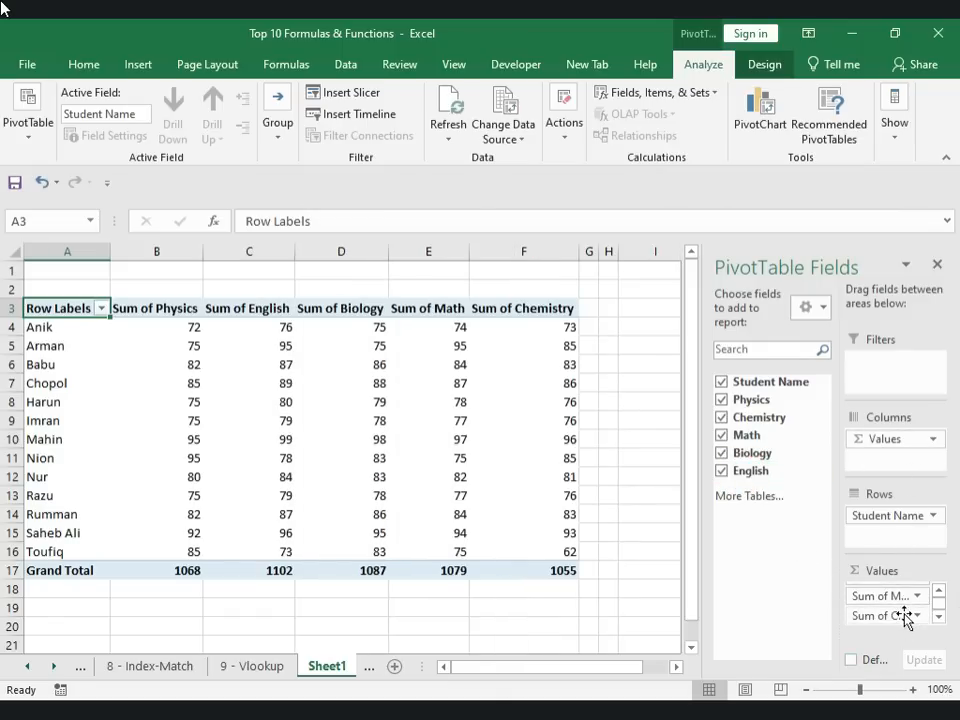
pyautogui.scroll(3, 905, 617)
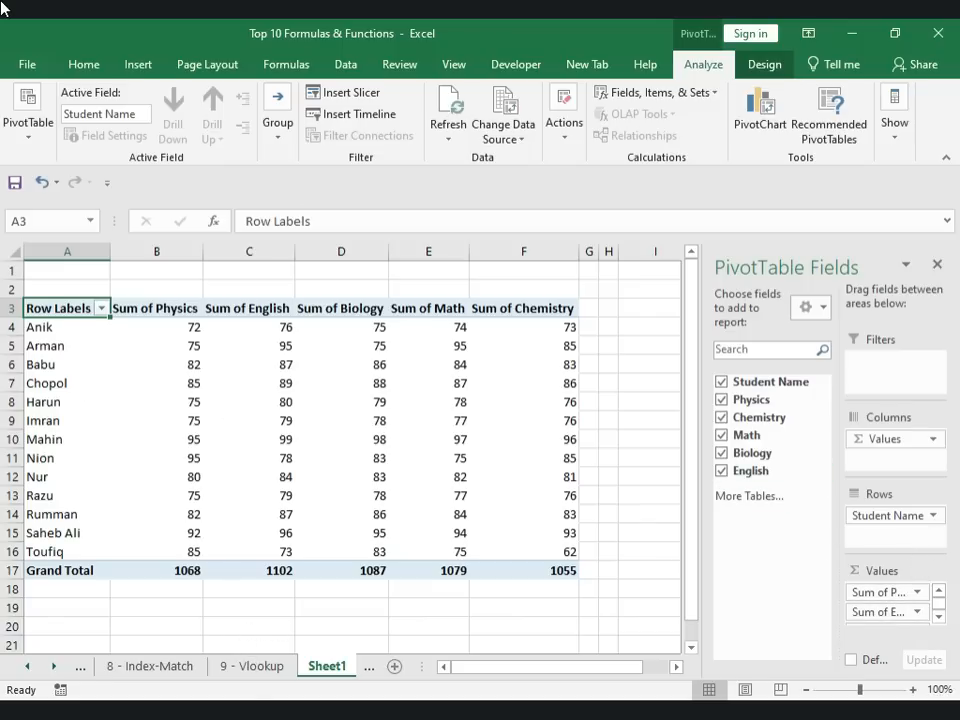
# Step: Compare the pivot table on Sheet1 with the source marks on the 10 - Pivot Table worksheet
pyautogui.click(369, 667)
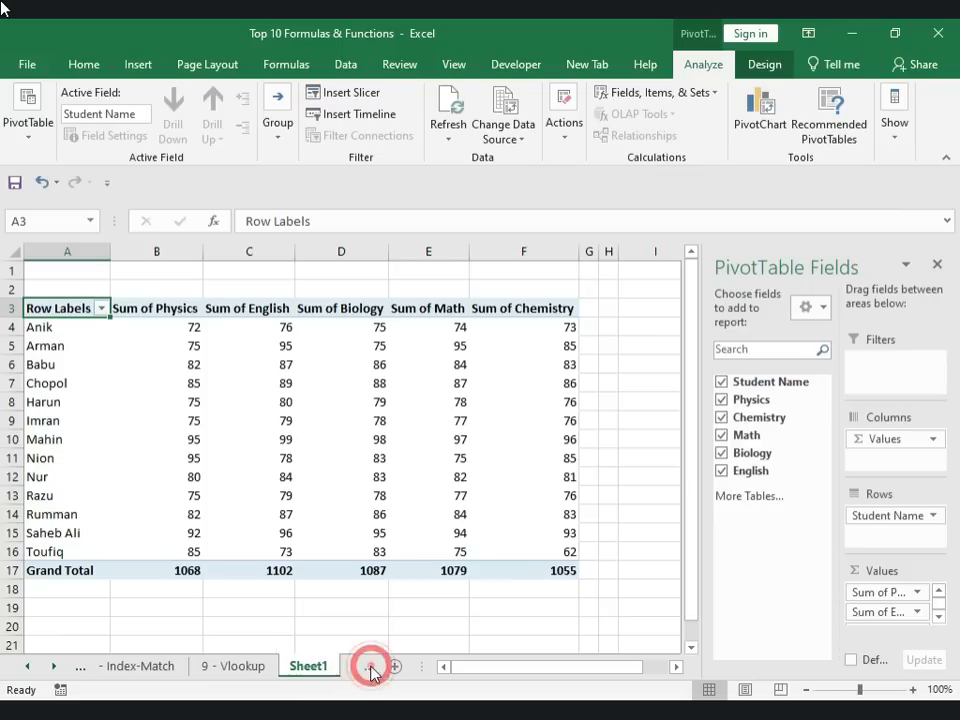
pyautogui.click(305, 671)
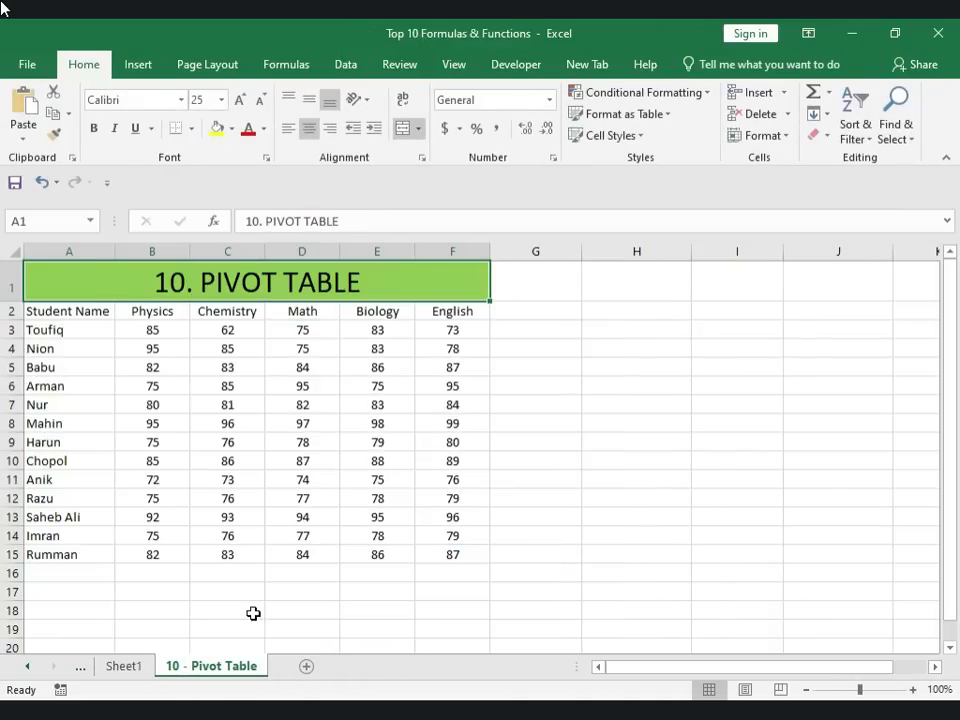
pyautogui.click(131, 664)
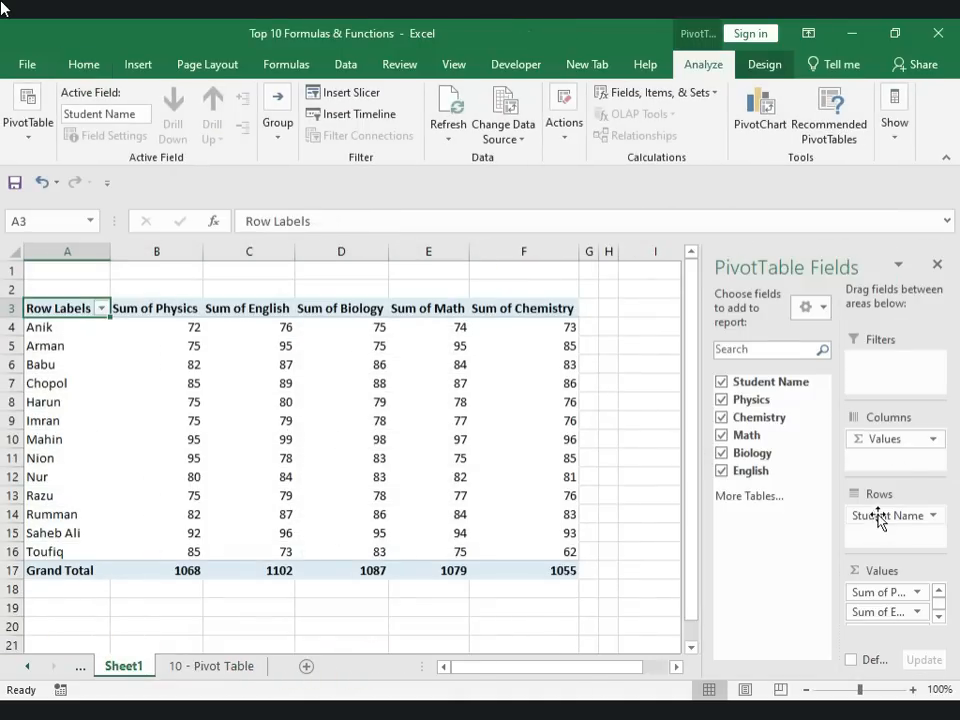
# Step: Move Student Name to the Filters area, allow multiple items, filter to only the seventh student in the list, and select the marks in A4:E4
pyautogui.moveTo(758, 381); pyautogui.dragTo(872, 365)
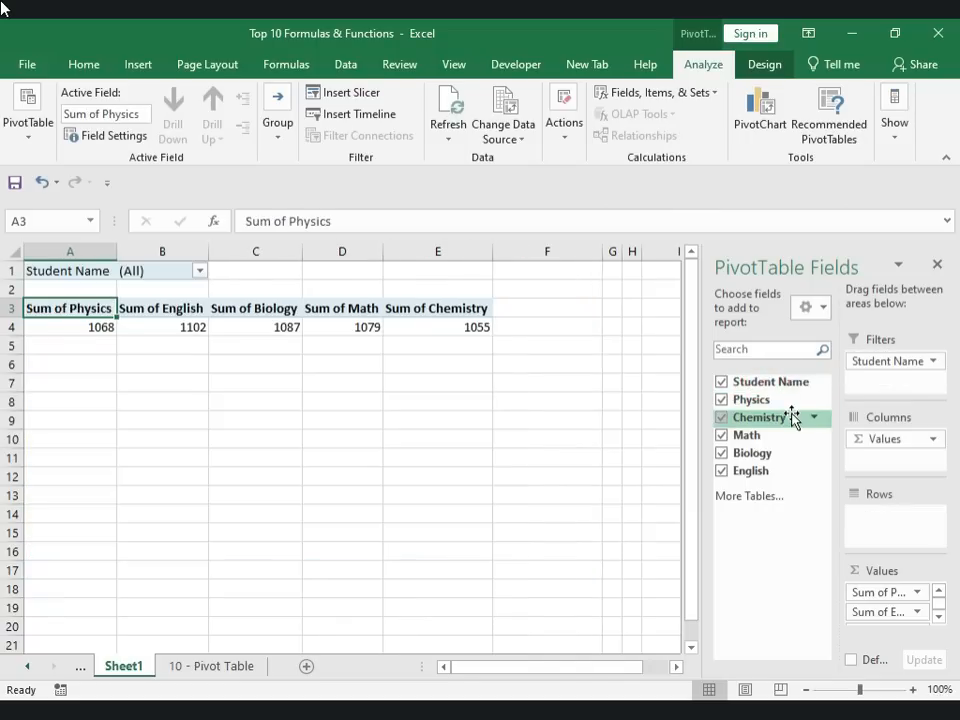
pyautogui.click(199, 271)
pyautogui.click(37, 313)
pyautogui.click(13, 480)
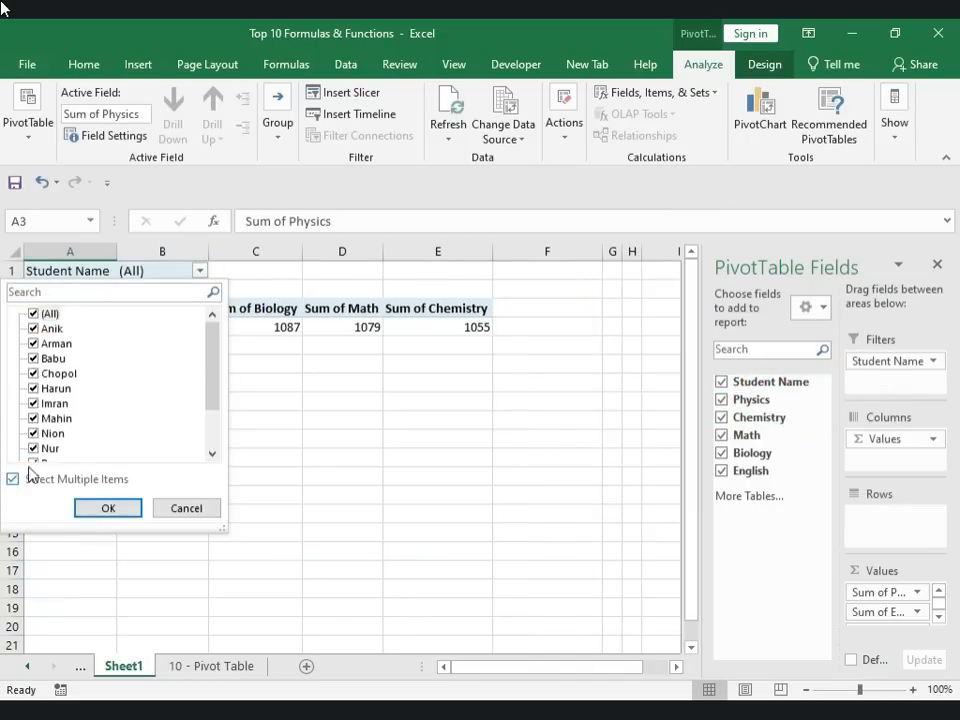
pyautogui.click(33, 313)
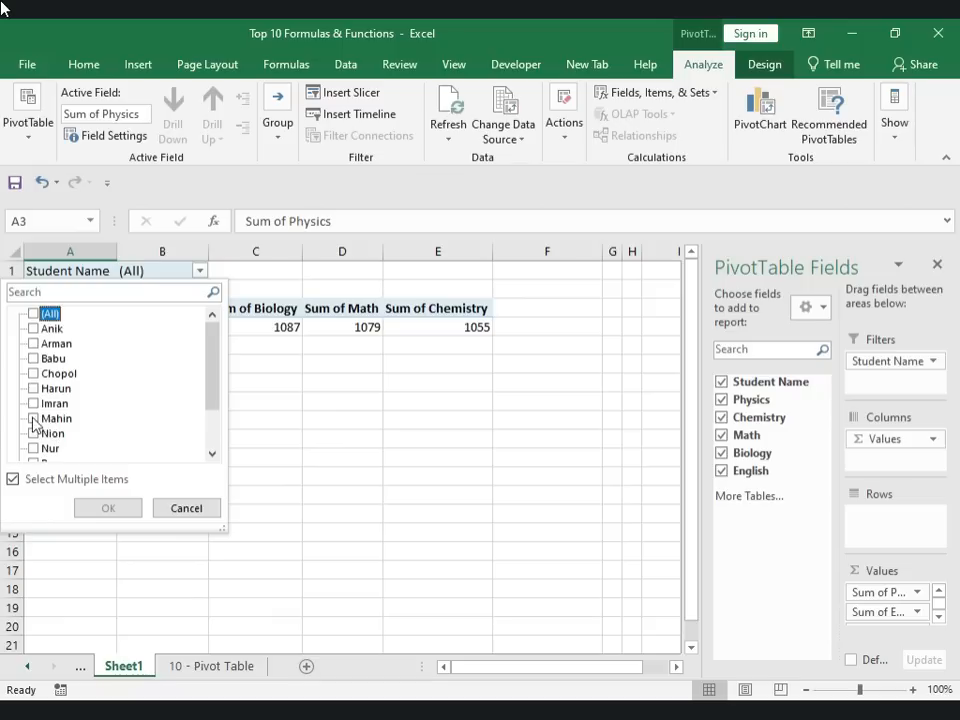
pyautogui.click(33, 419)
pyautogui.click(105, 507)
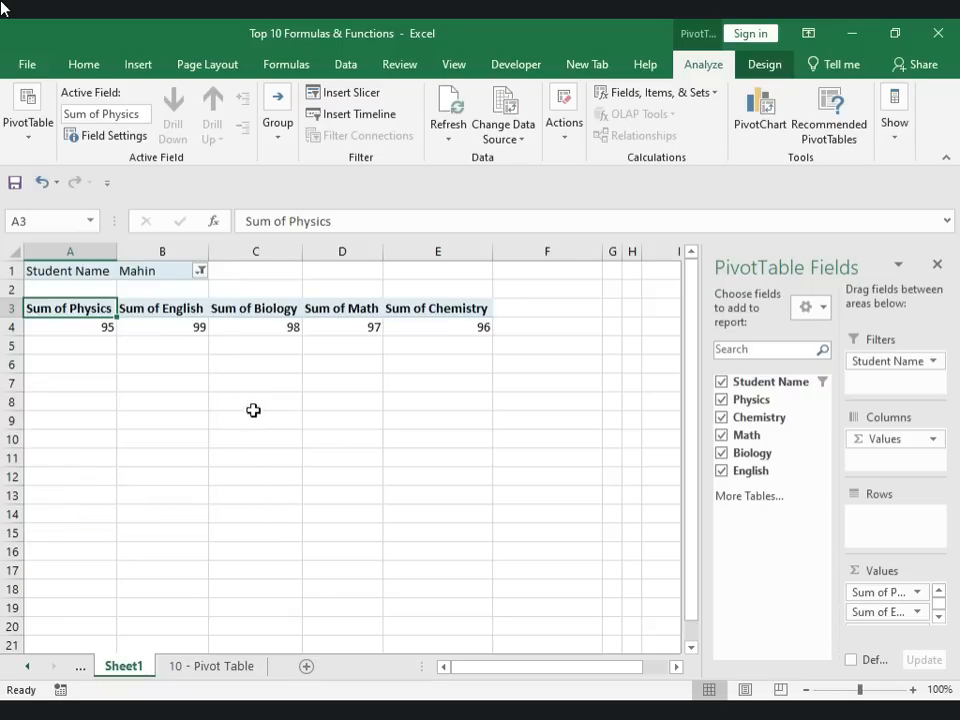
pyautogui.moveTo(60, 326); pyautogui.dragTo(480, 326)
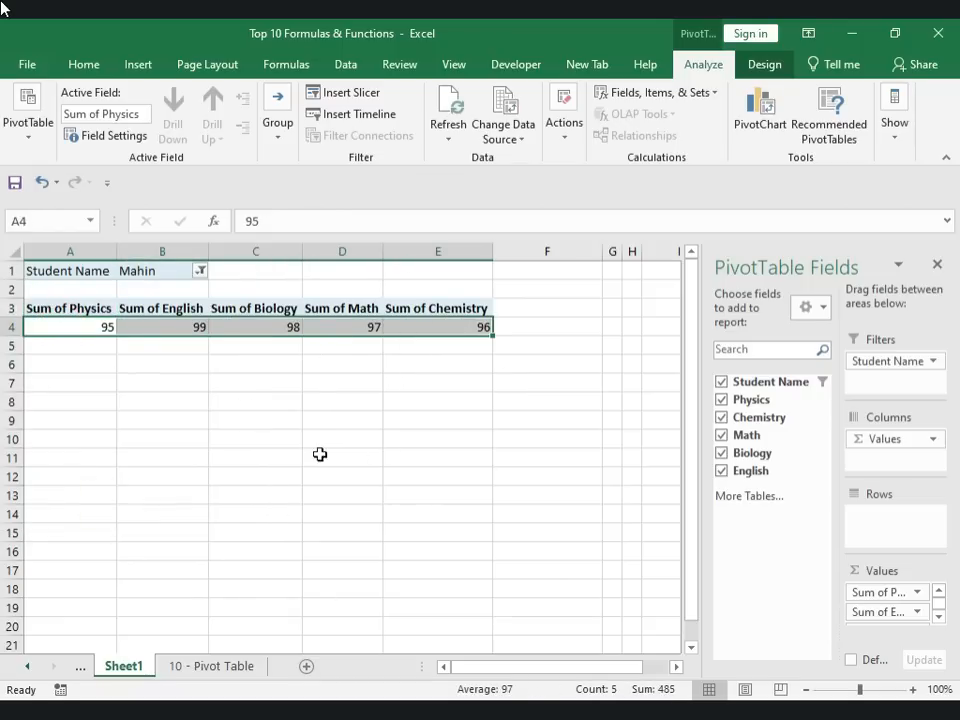
# Step: Switch the Student Name filter to only the sixth student in the list
pyautogui.click(200, 272)
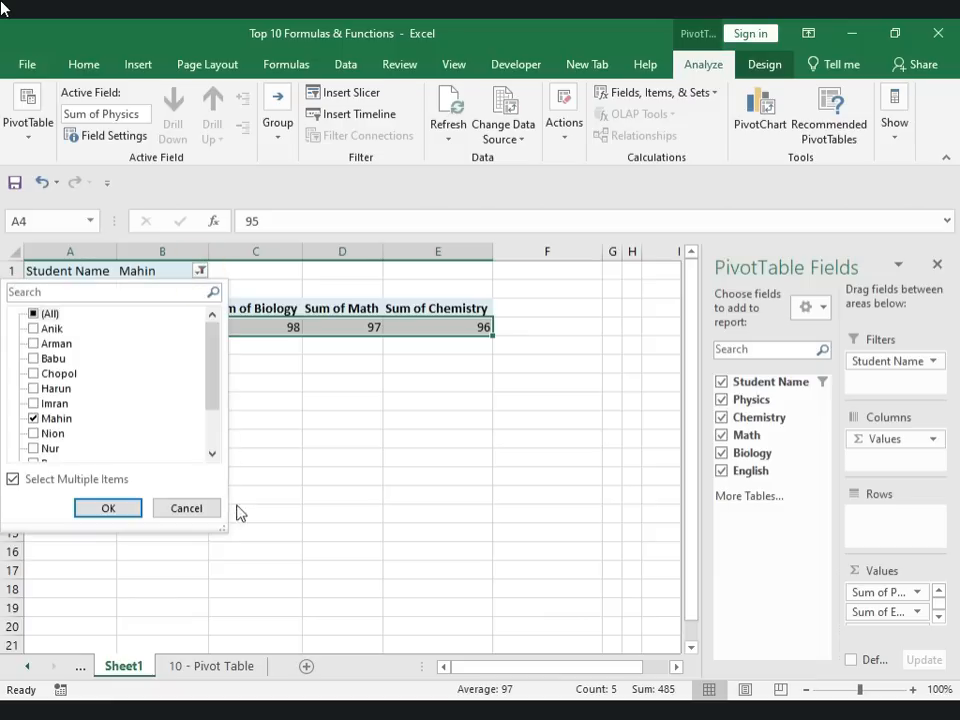
pyautogui.click(33, 403)
pyautogui.click(33, 418)
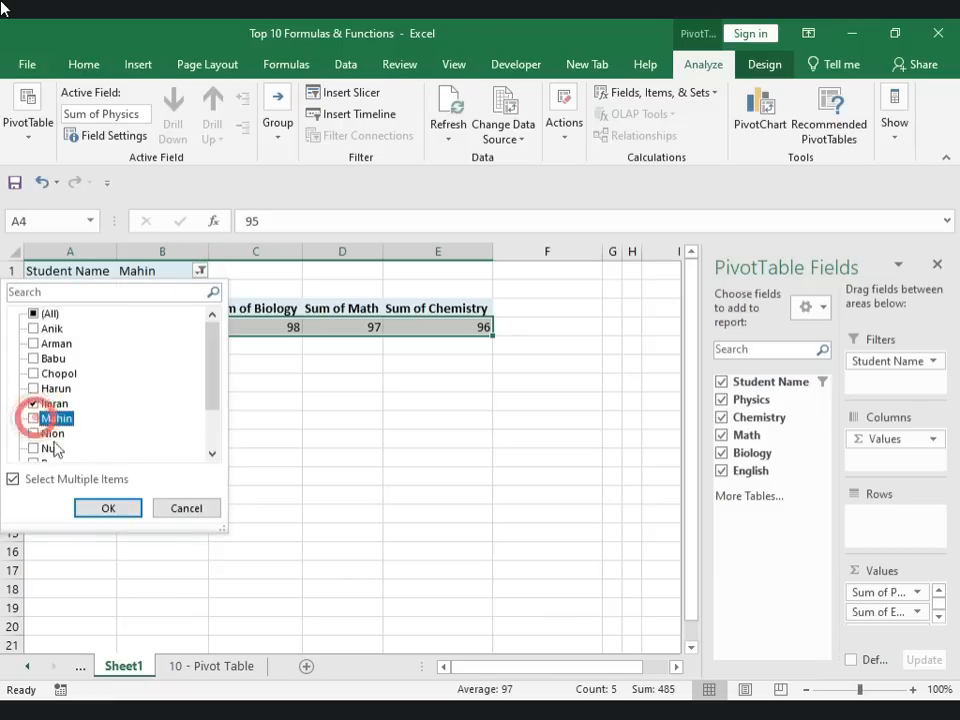
pyautogui.click(114, 511)
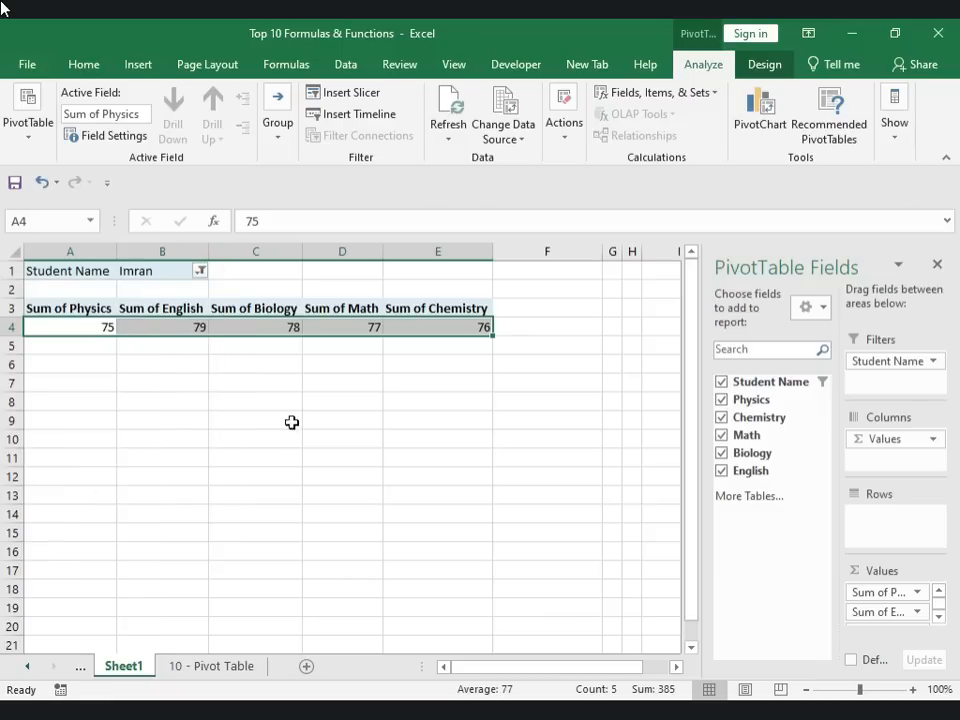
# Step: Set the Student Name filter back to only the seventh student in the list and deselect the pivot table
pyautogui.click(201, 272)
pyautogui.click(41, 417)
pyautogui.click(34, 404)
pyautogui.click(33, 419)
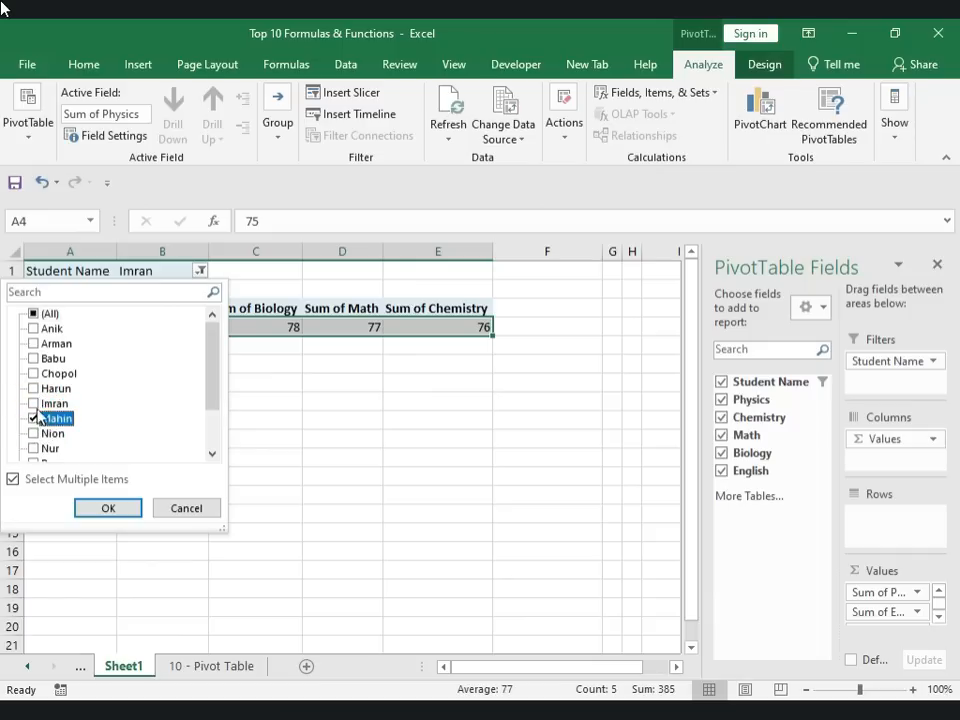
pyautogui.click(110, 511)
pyautogui.click(352, 457)
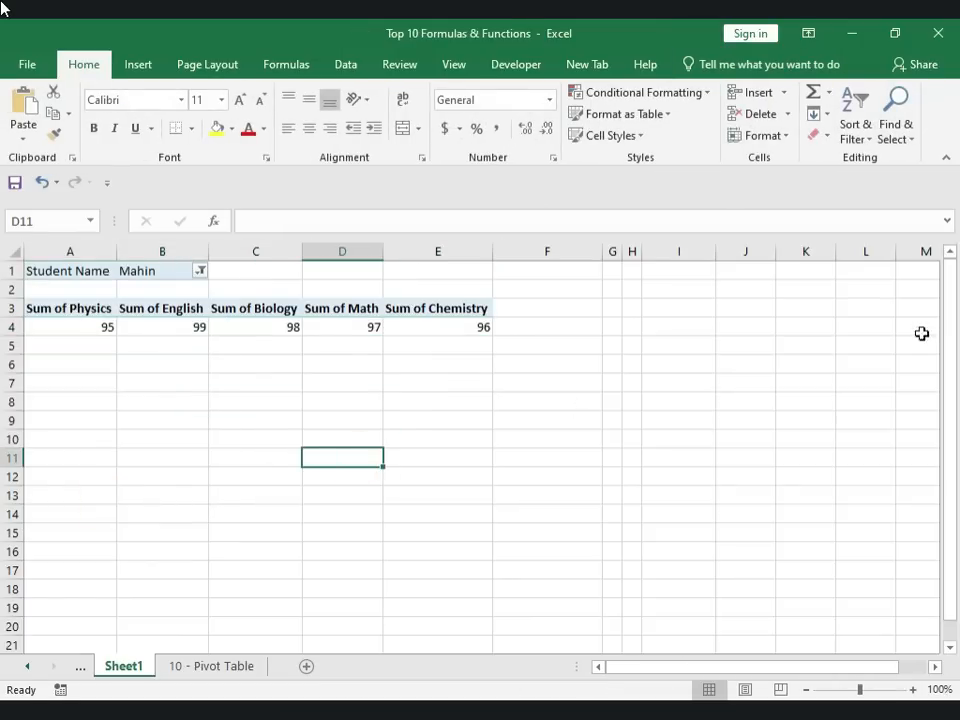
pyautogui.click(265, 402)
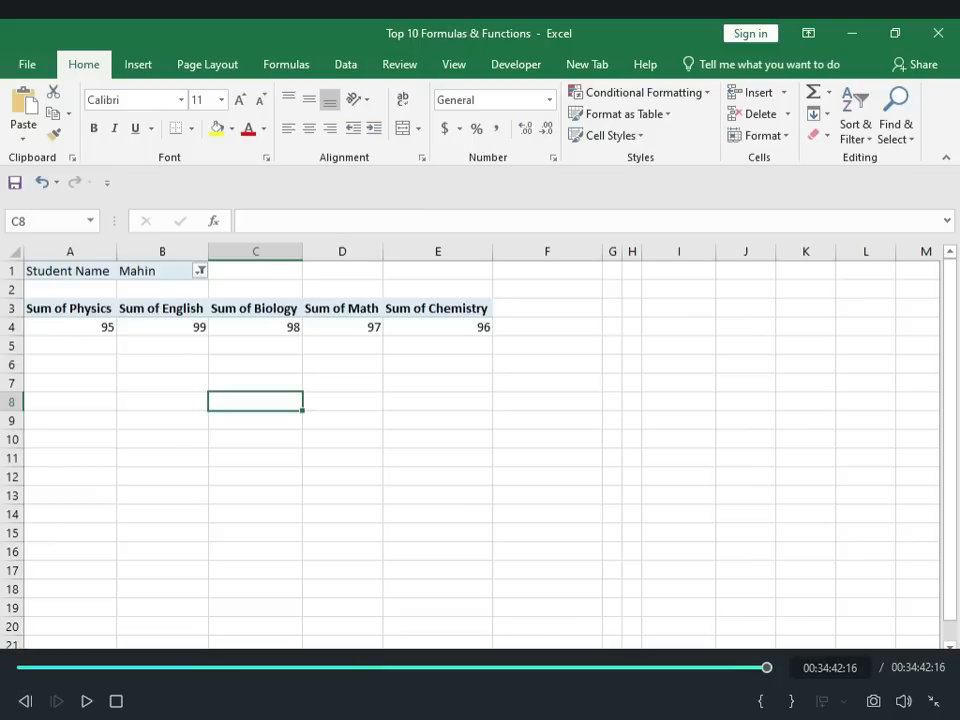
pyautogui.click(931, 700)
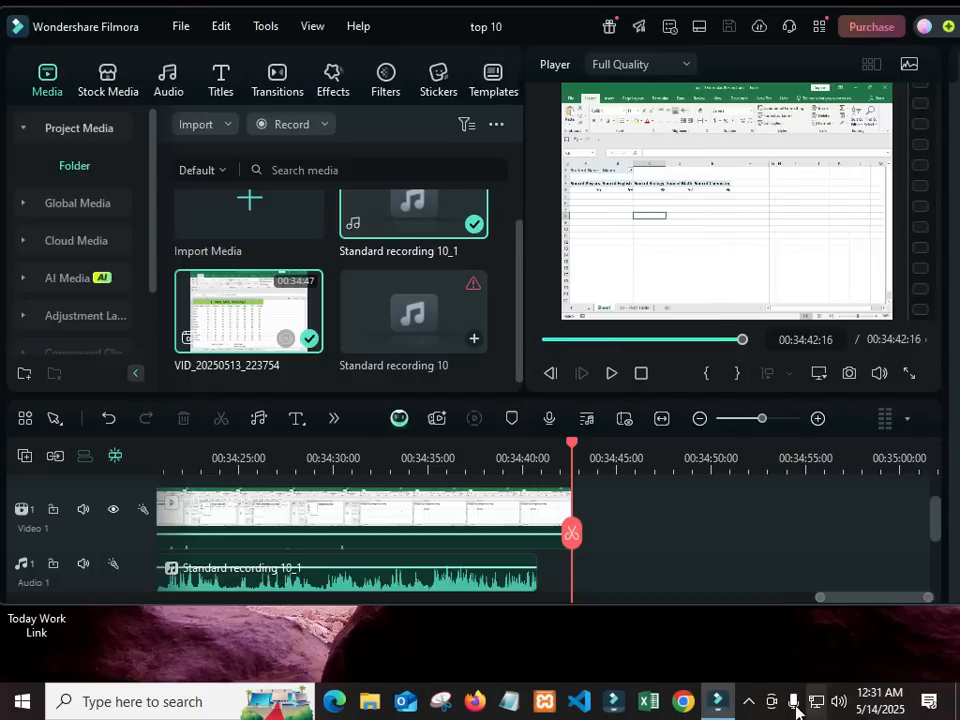
pyautogui.click(751, 706)
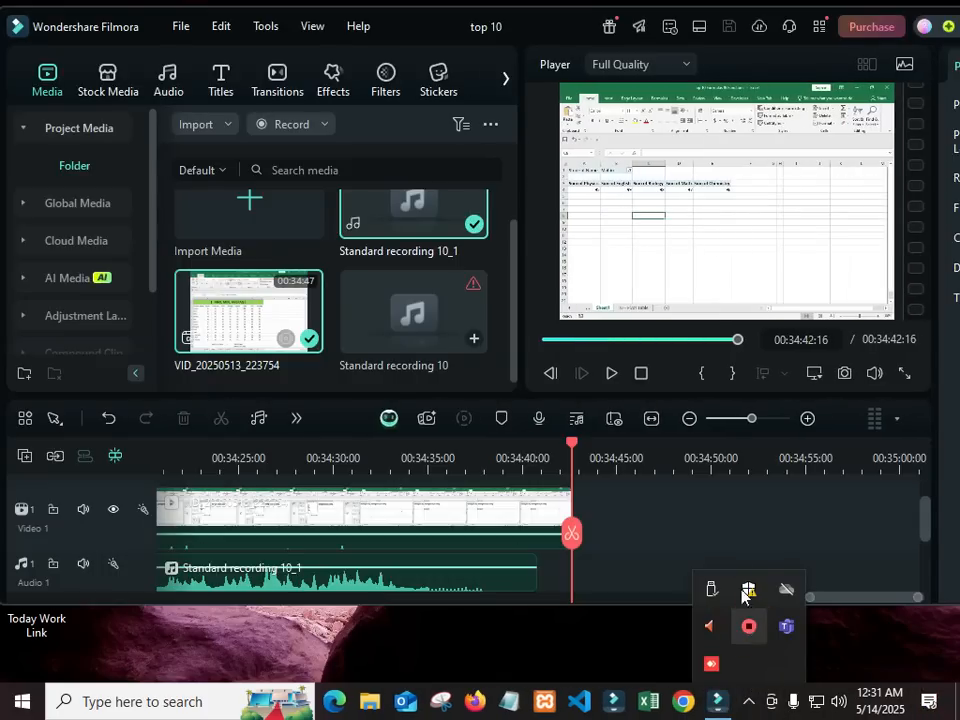